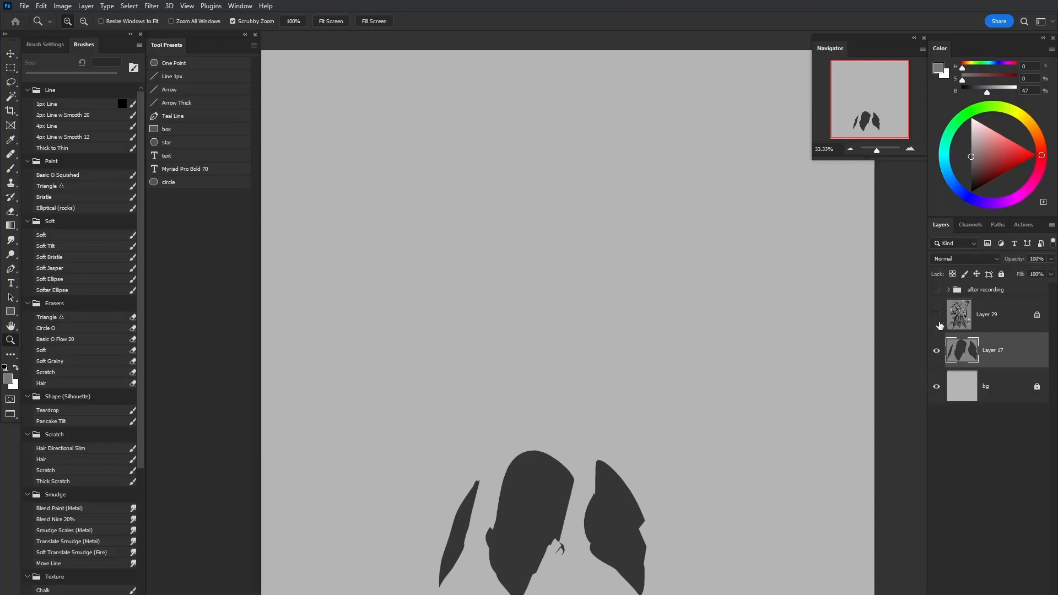
Show Layer 29, which holds the painted character
left_click(943, 326)
left_click(935, 322)
left_click(935, 322)
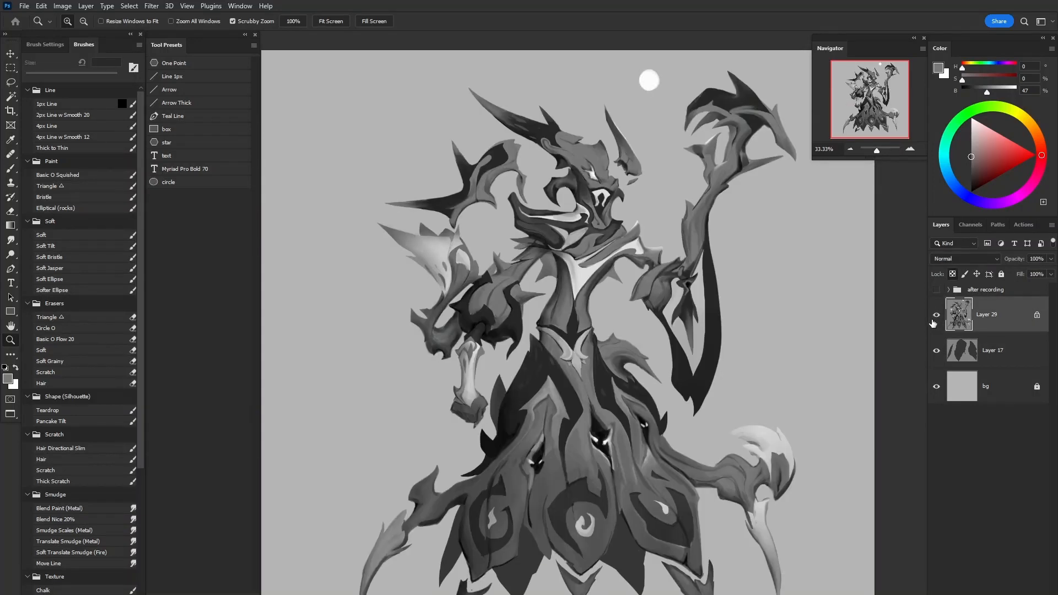
Expand the "after recording" group, make it visible, and compare its retouches around the character's head and torso
left_click_drag(802, 326, 782, 325)
left_click(980, 293)
left_click(949, 290)
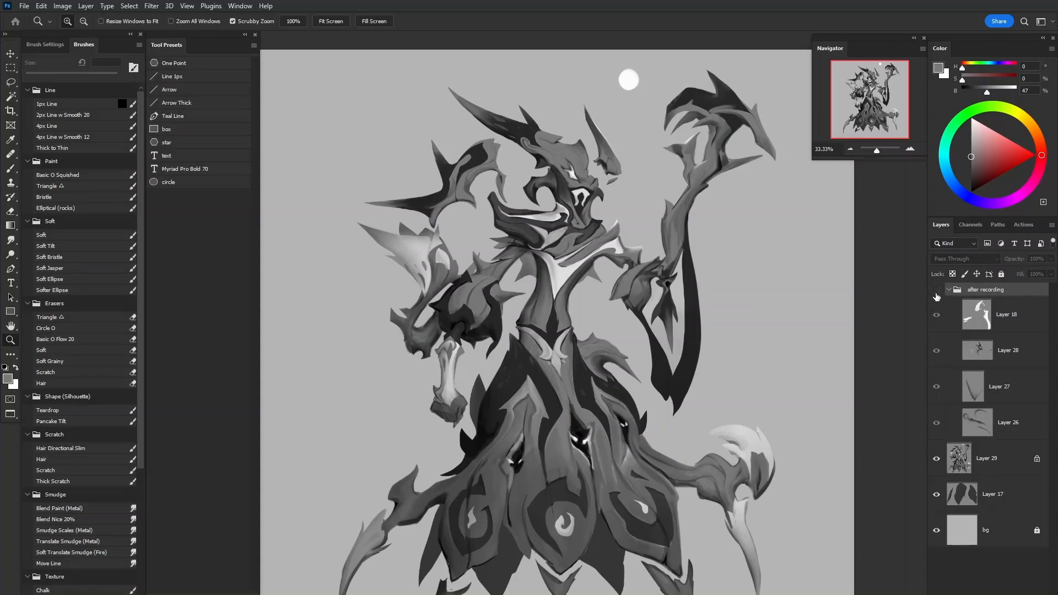
left_click(581, 193)
left_click(936, 290)
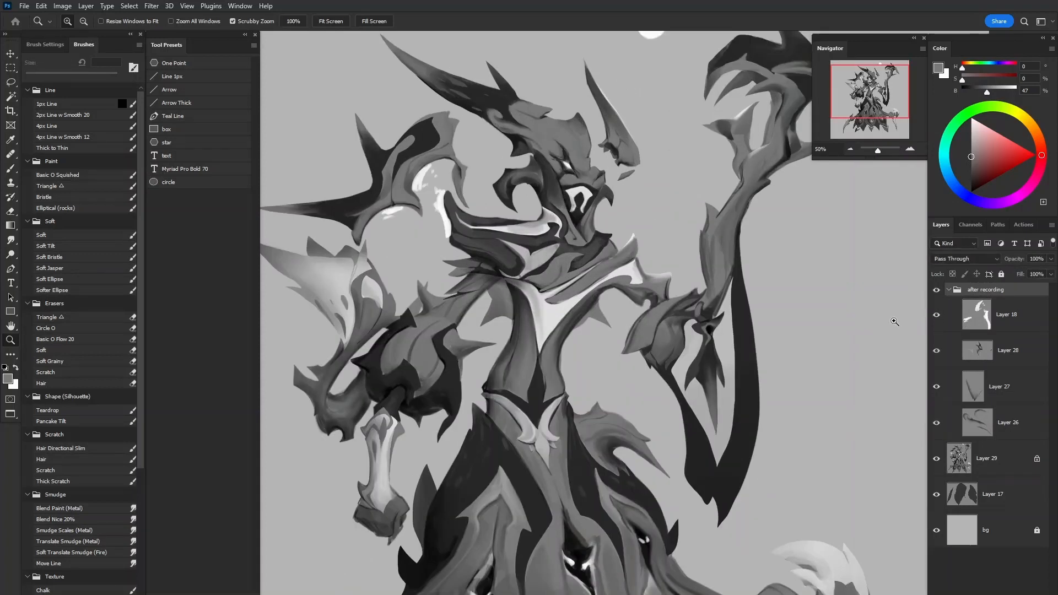
left_click_drag(703, 276, 754, 377)
left_click(608, 264)
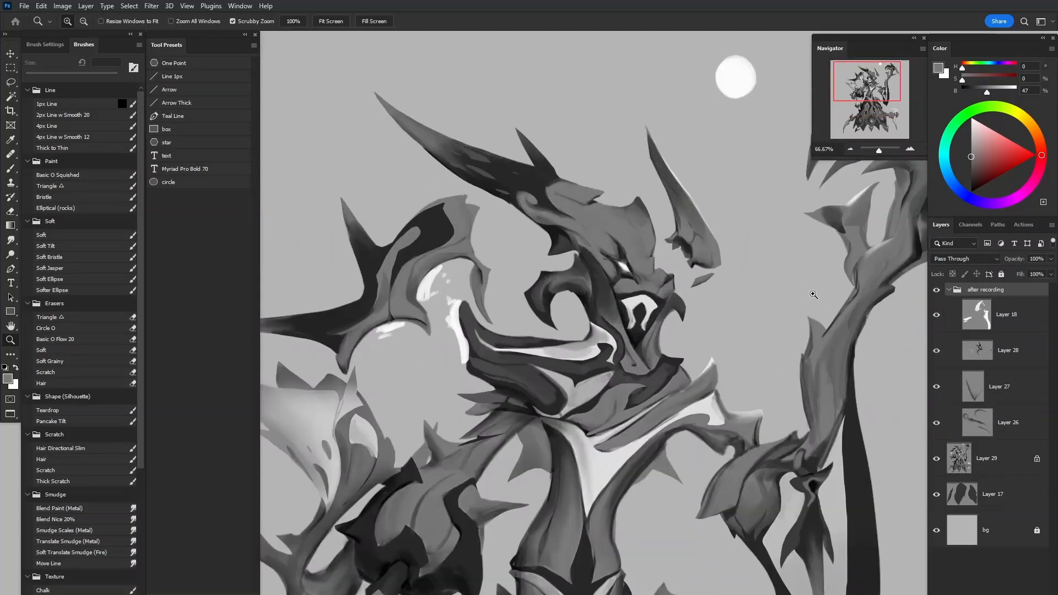
left_click(938, 293)
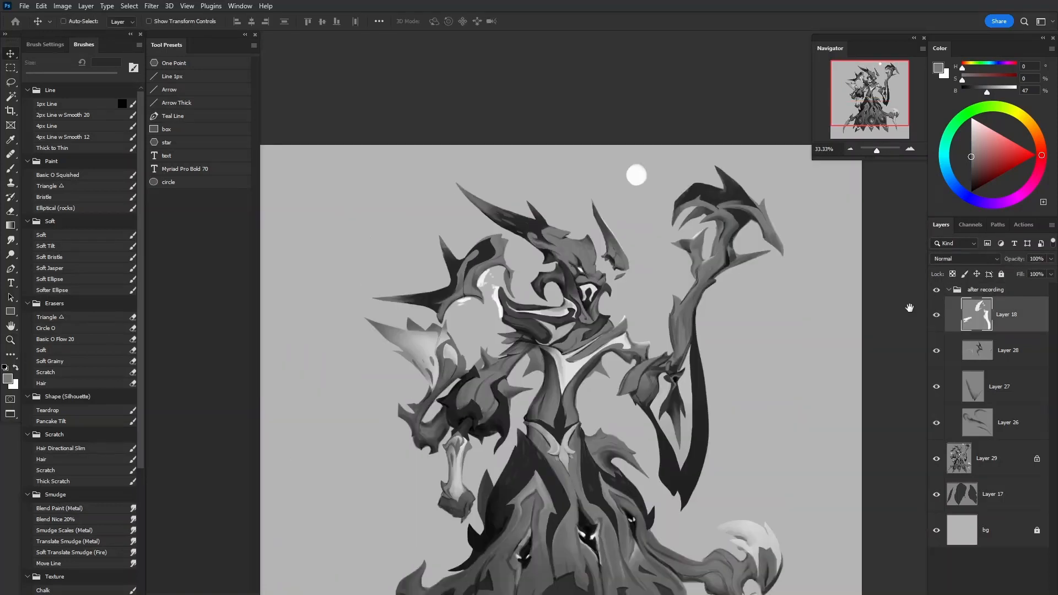
Hide Layer 18 and merge Layers 28, 27 and 26 from the "after recording" group with the character layer
left_click_drag(889, 413, 821, 330)
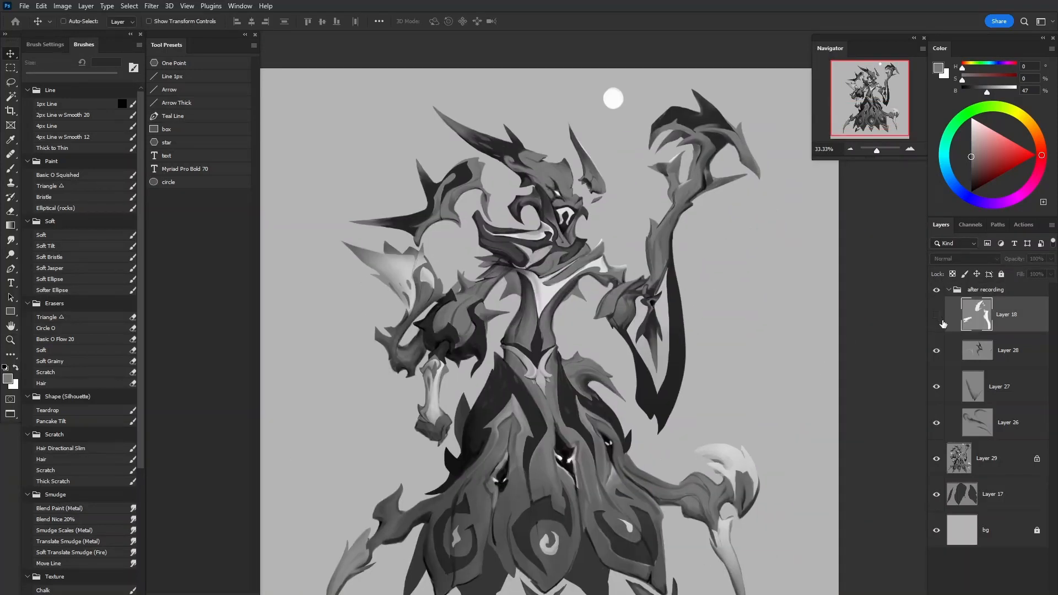
left_click(987, 357)
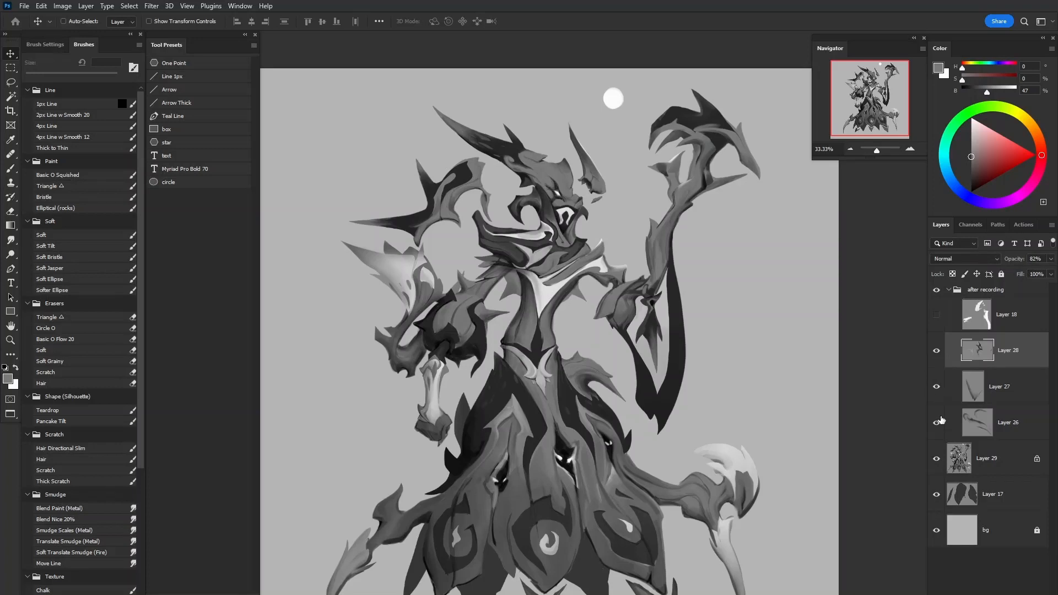
left_click(990, 432)
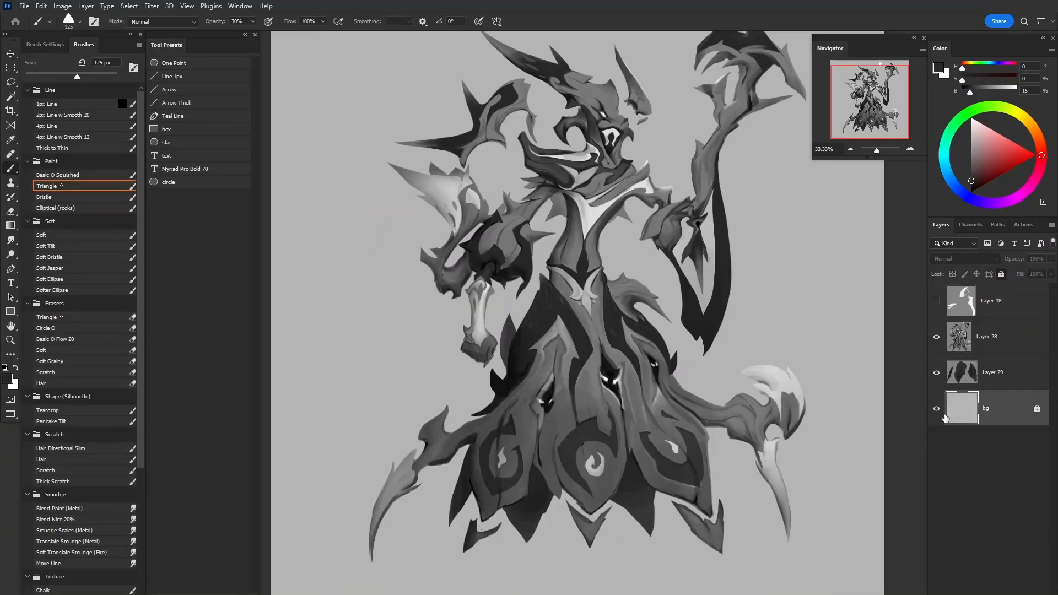
Check the contents of the simplified layer stack and select the character layer, Layer 28
left_click_drag(840, 322, 812, 382)
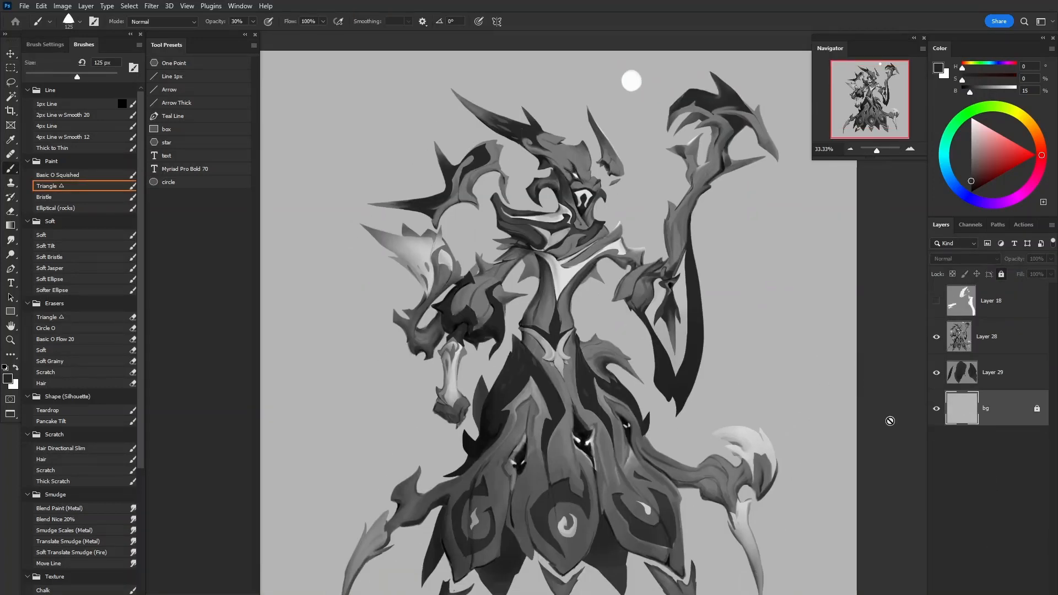
left_click(994, 382)
left_click(995, 347)
left_click_drag(763, 346, 735, 413)
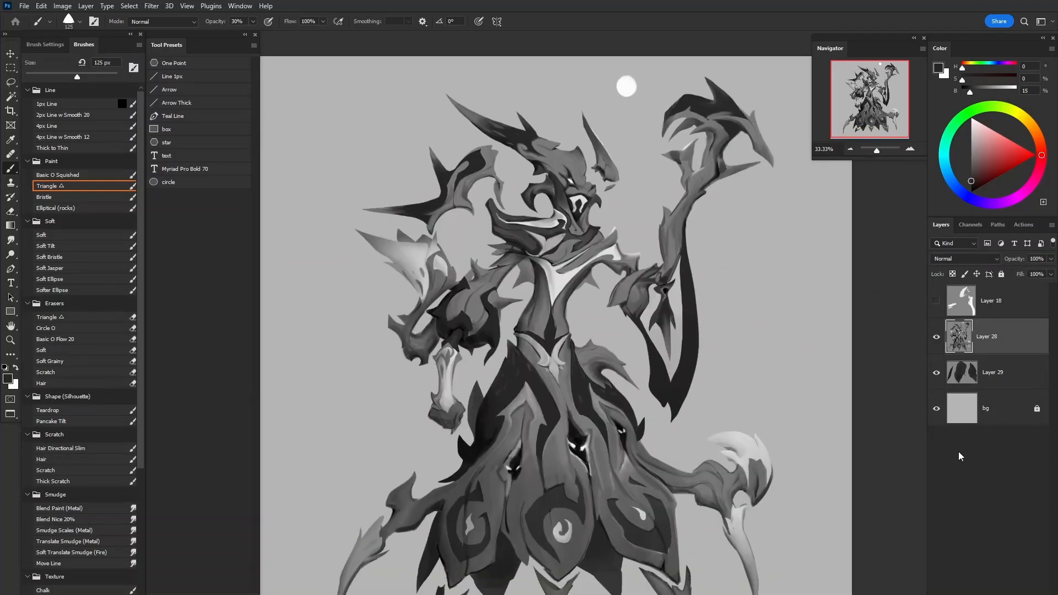
Add a Solid Color fill layer on top of the layer stack with the green colour 48833f
left_click(994, 480)
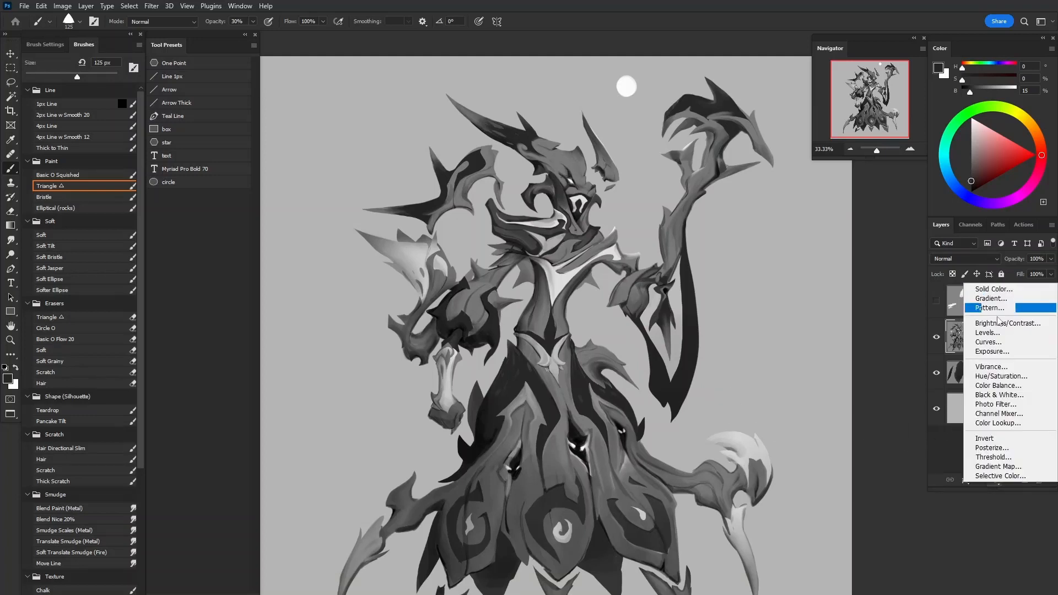
left_click(993, 485)
left_click(995, 481)
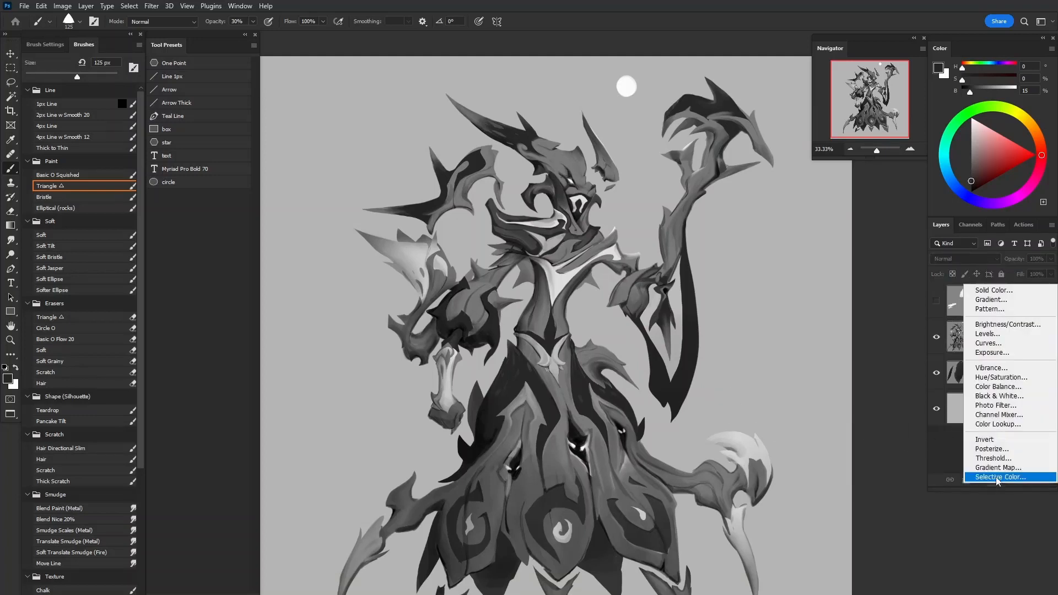
left_click(1005, 292)
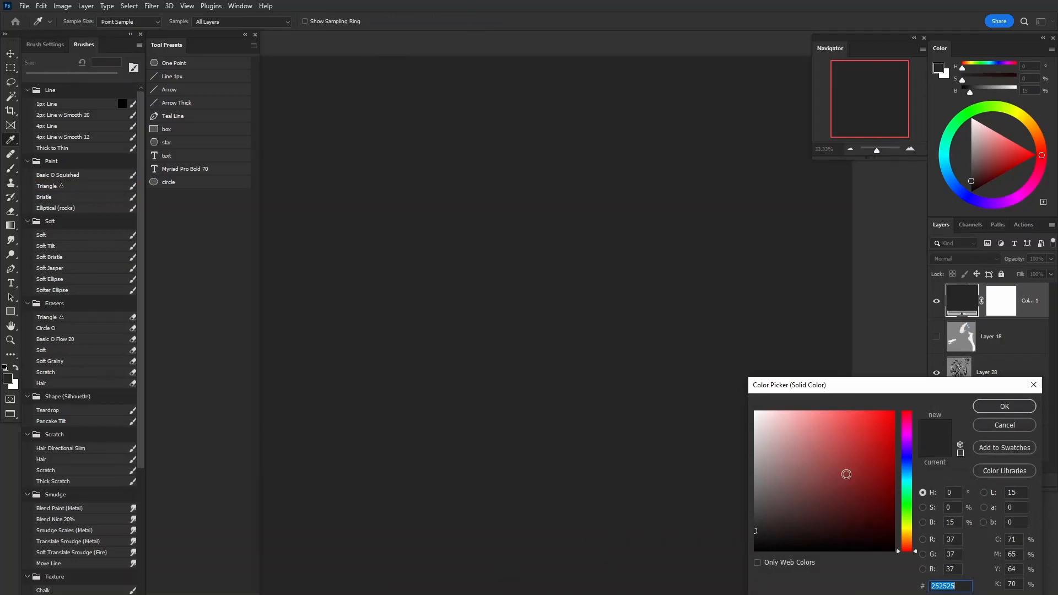
left_click(848, 483)
left_click(908, 506)
mouse_move(855, 470)
left_mouse_down()
mouse_move(855, 454)
mouse_move(906, 527)
mouse_move(850, 457)
mouse_move(878, 493)
mouse_move(817, 471)
left_mouse_up()
left_click(907, 507)
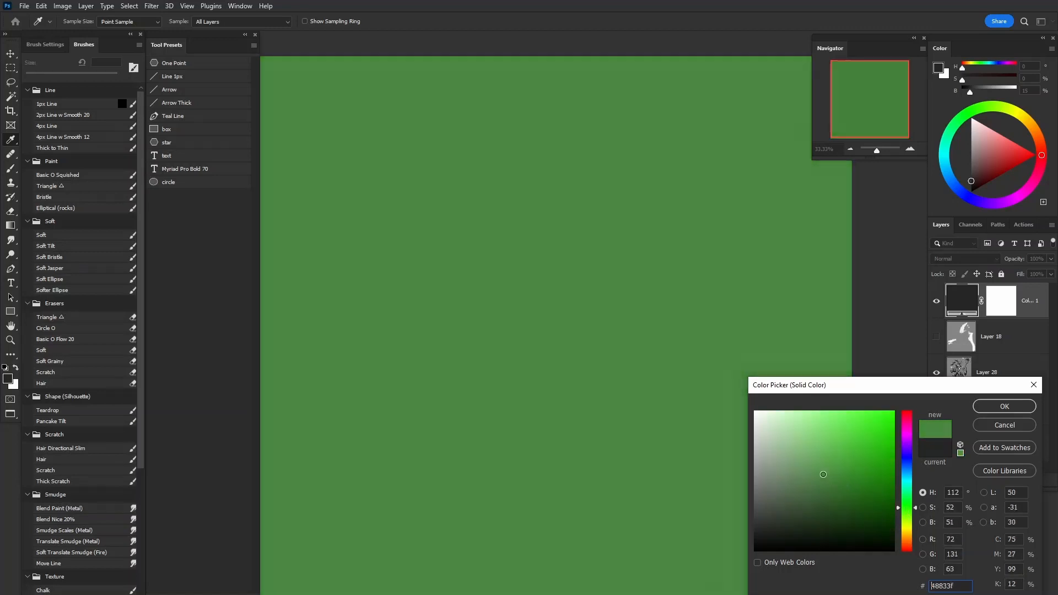
left_click(1005, 406)
Set the green fill layer's blend mode to Hard Light, and hide the layer to return to the grayscale character
left_click(972, 258)
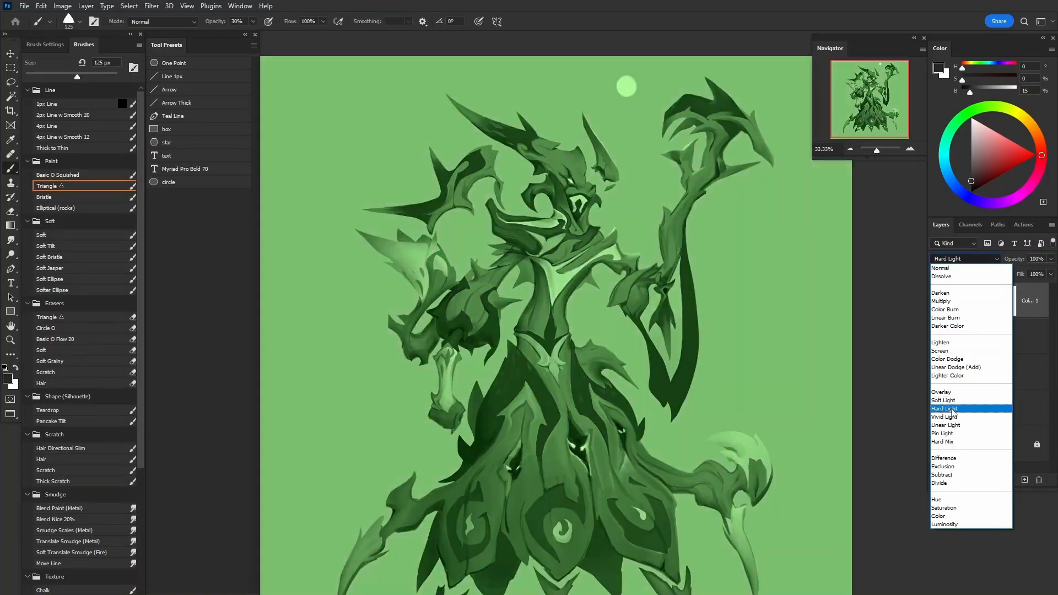
left_click(952, 410)
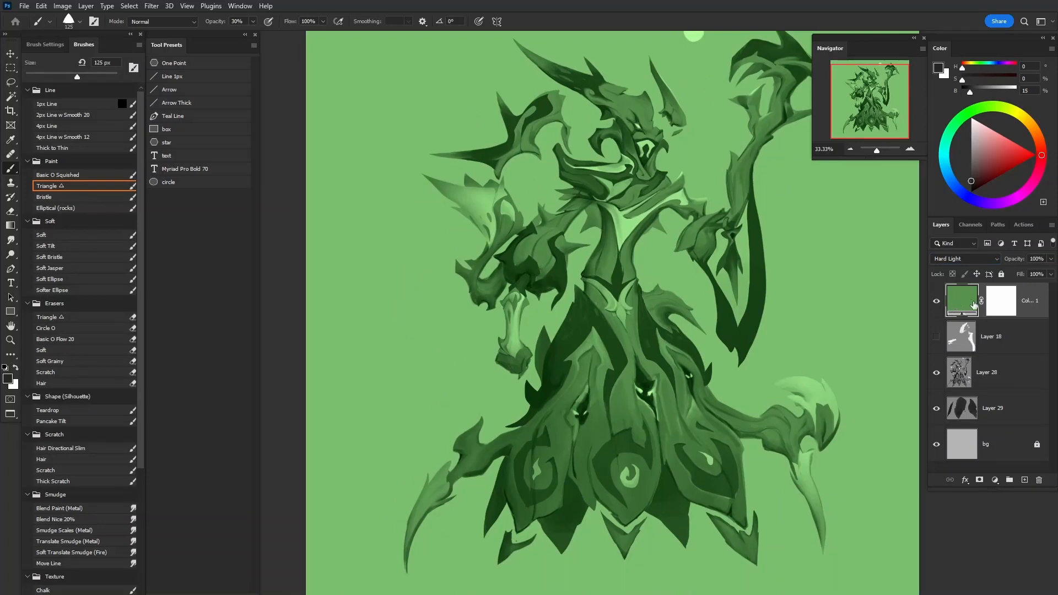
left_click_drag(834, 277, 811, 303)
mouse_move(964, 305)
left_mouse_down()
mouse_move(963, 340)
mouse_move(962, 302)
left_mouse_up()
left_click_drag(858, 337, 910, 398)
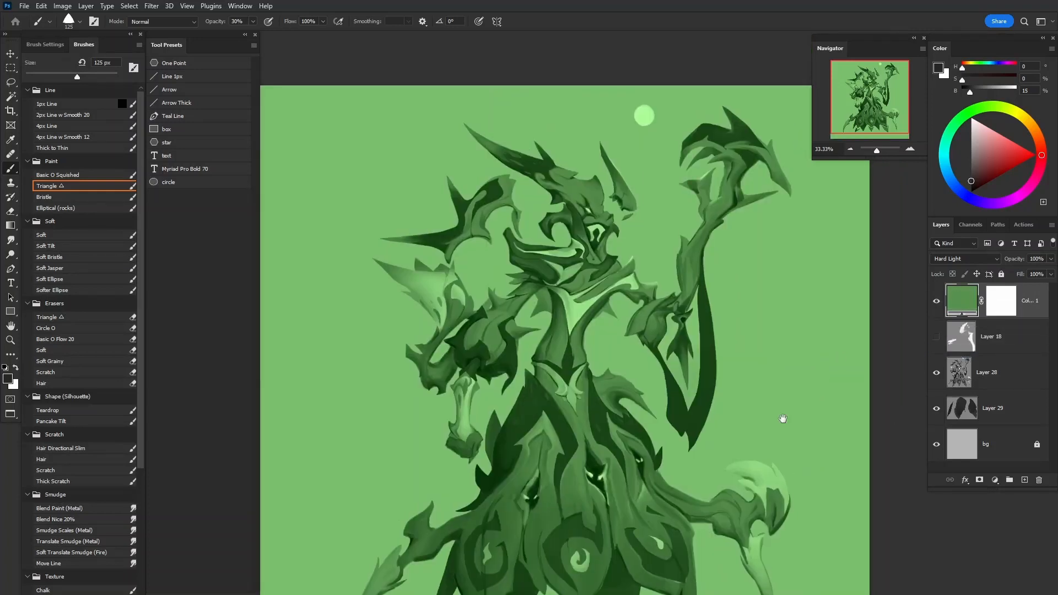
left_click_drag(815, 424, 643, 277)
left_click_drag(743, 337, 735, 370)
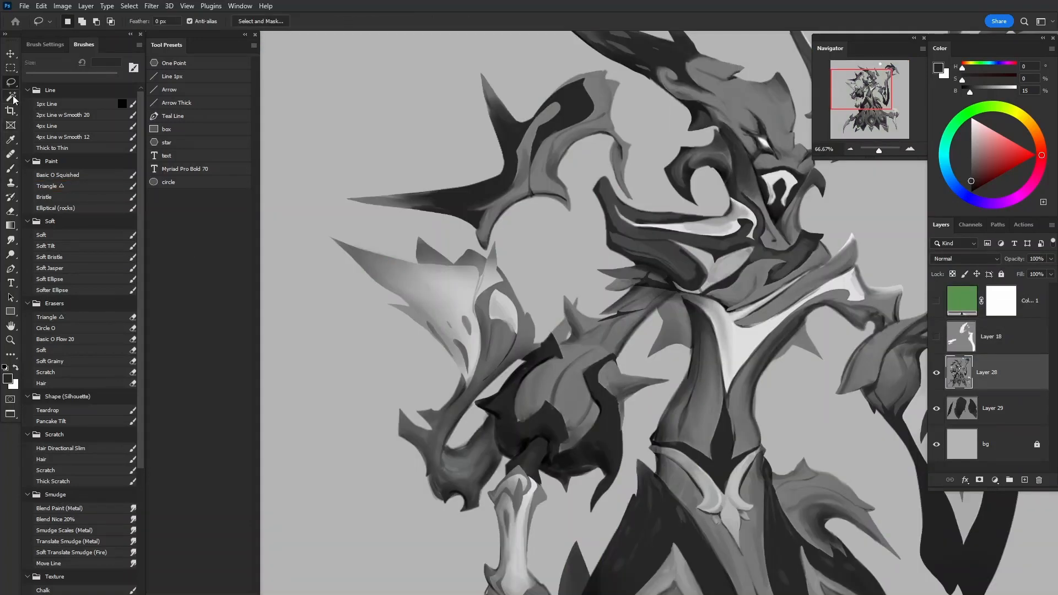
Select the background around the character with the Magic Wand, including the enclosed gap inside the arm, and invert the selection
left_click(12, 97)
left_click(358, 329)
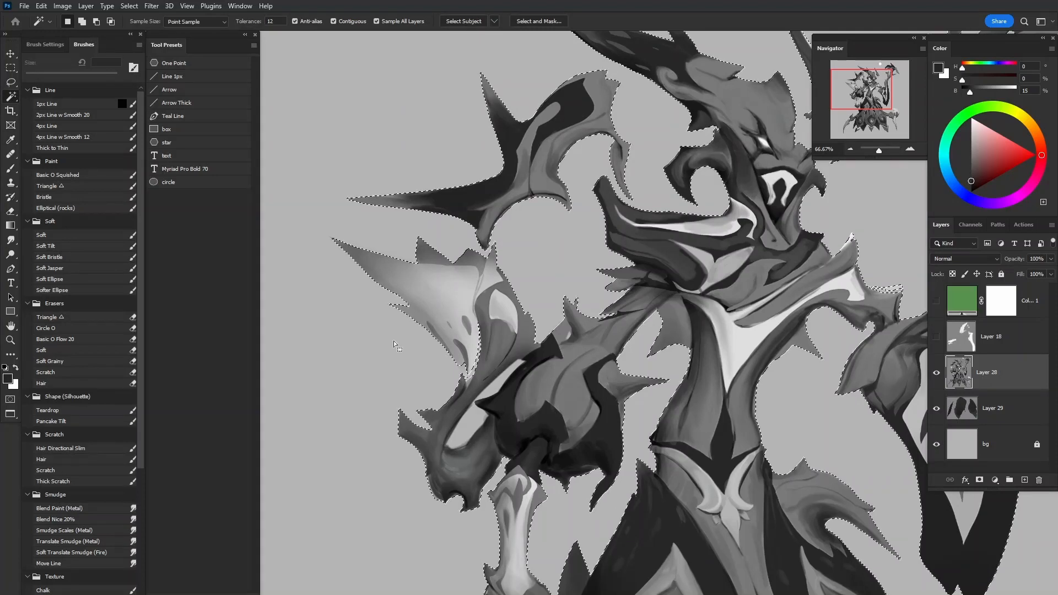
key("shift")
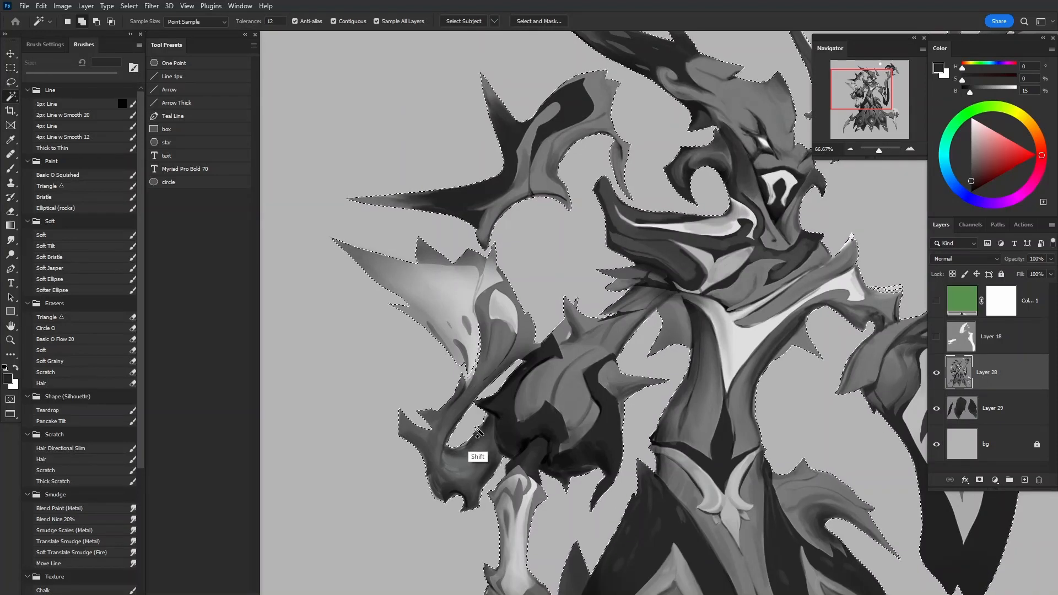
left_click(472, 422, "shift")
left_click_drag(881, 432, 720, 432)
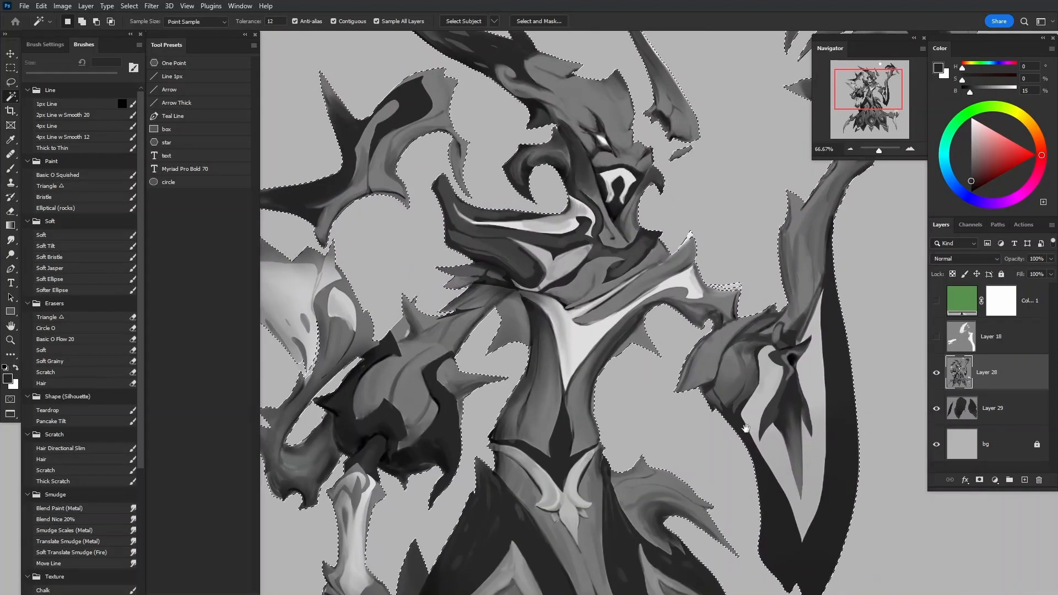
left_click_drag(619, 358, 706, 385)
left_click_drag(443, 248, 482, 236)
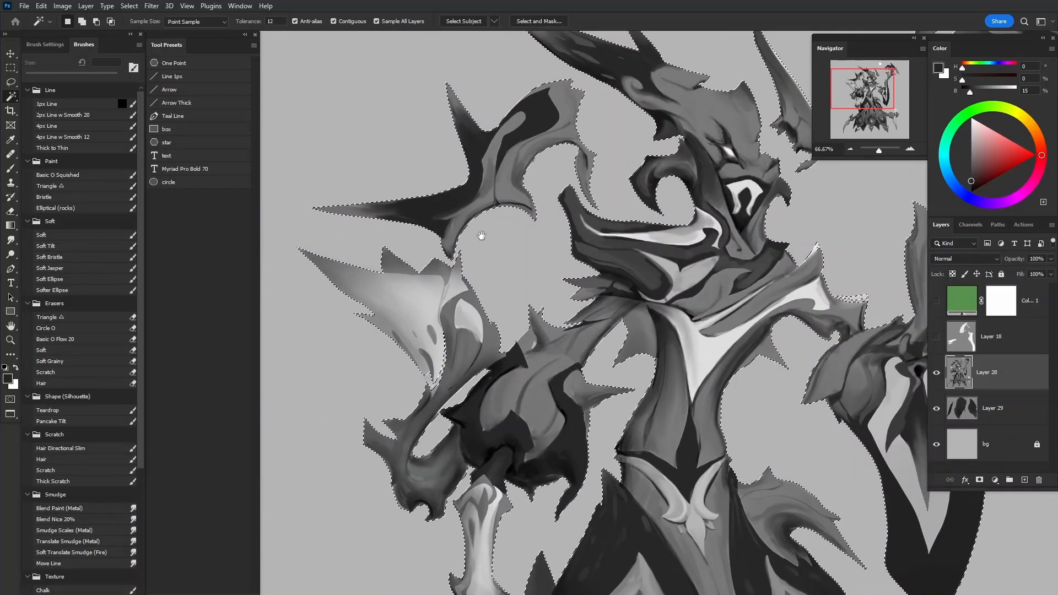
left_click(129, 6)
left_click(148, 49)
Add the missed lower tip of the pale shell on the lowered arm to the selection with the Lasso
left_click_drag(487, 312, 525, 257)
key("z")
left_click(456, 313)
left_click_drag(613, 229, 602, 286)
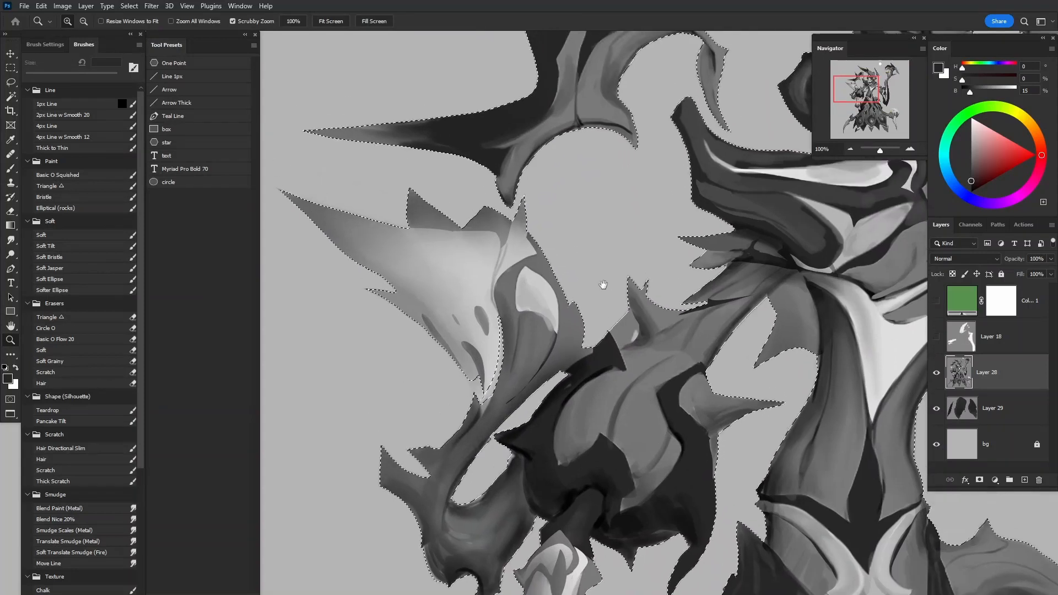
left_click(474, 384)
key("l")
left_click_drag(435, 389, 442, 408)
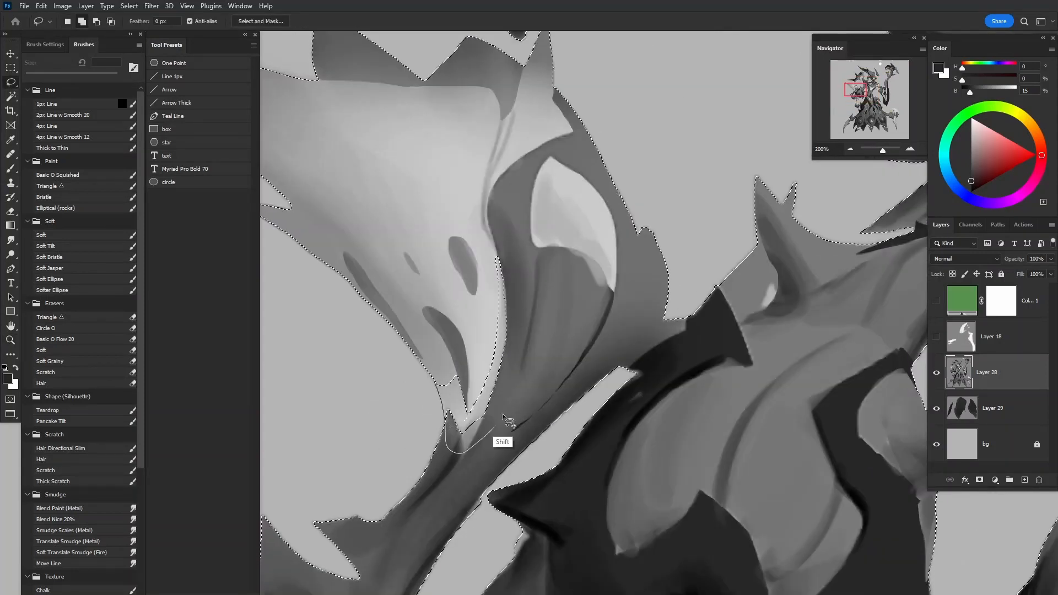
left_click_drag(465, 258, 447, 352)
Switch to full-screen view and add the missed light edge of the shoulder plate beside the raised arm to the selection
key("f")
left_click_drag(758, 406, 720, 305)
mouse_move(935, 375)
left_mouse_down()
mouse_move(852, 321)
mouse_move(769, 310)
left_mouse_up()
left_click_drag(837, 430, 862, 199)
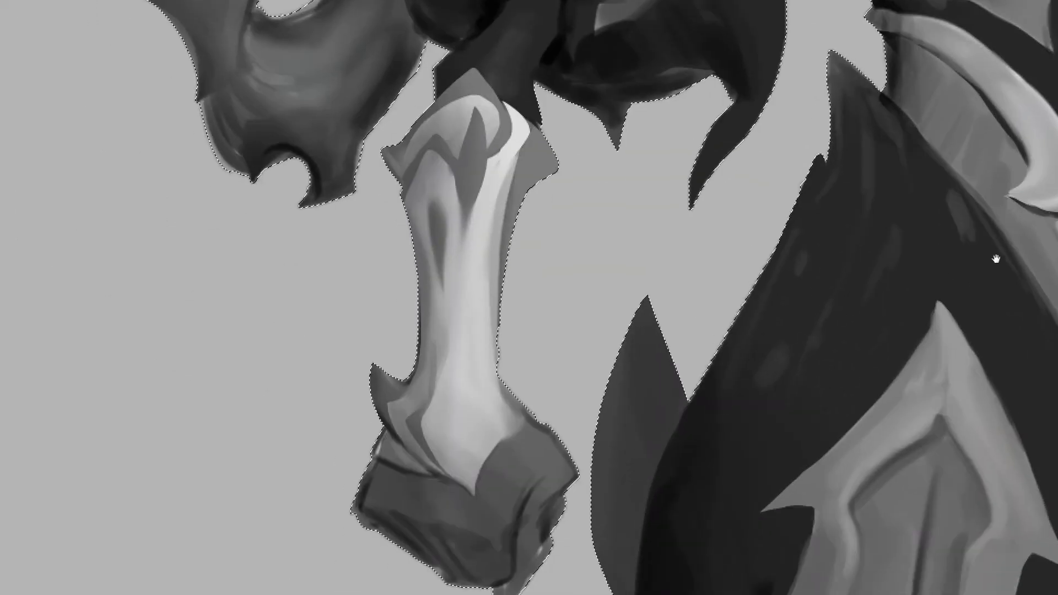
left_click_drag(994, 260, 704, 422)
mouse_move(1036, 124)
left_mouse_down()
mouse_move(824, 307)
mouse_move(686, 471)
left_mouse_up()
left_click_drag(668, 231, 661, 309)
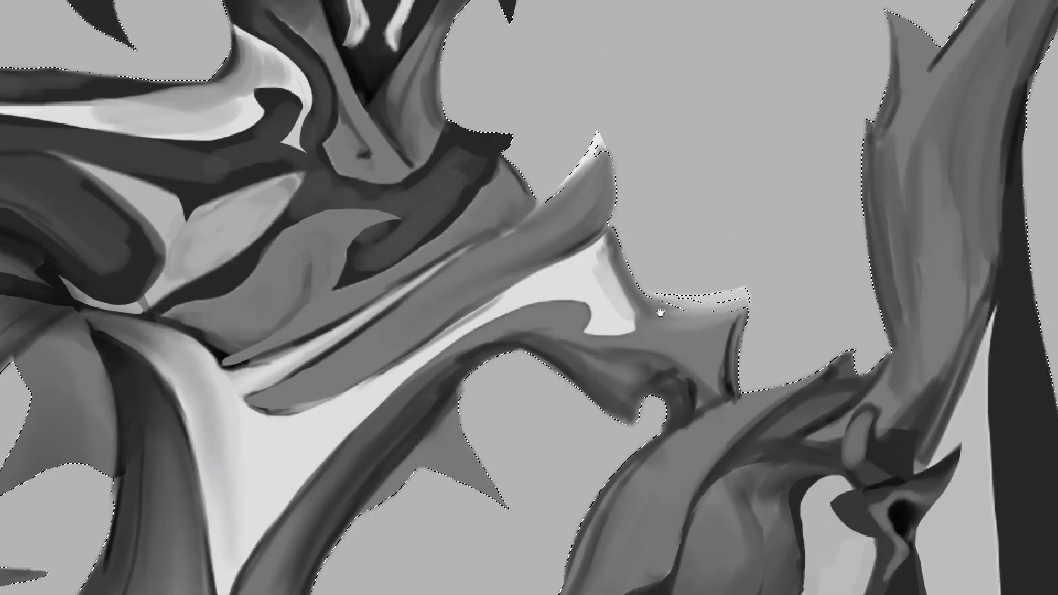
left_click_drag(744, 291, 748, 311)
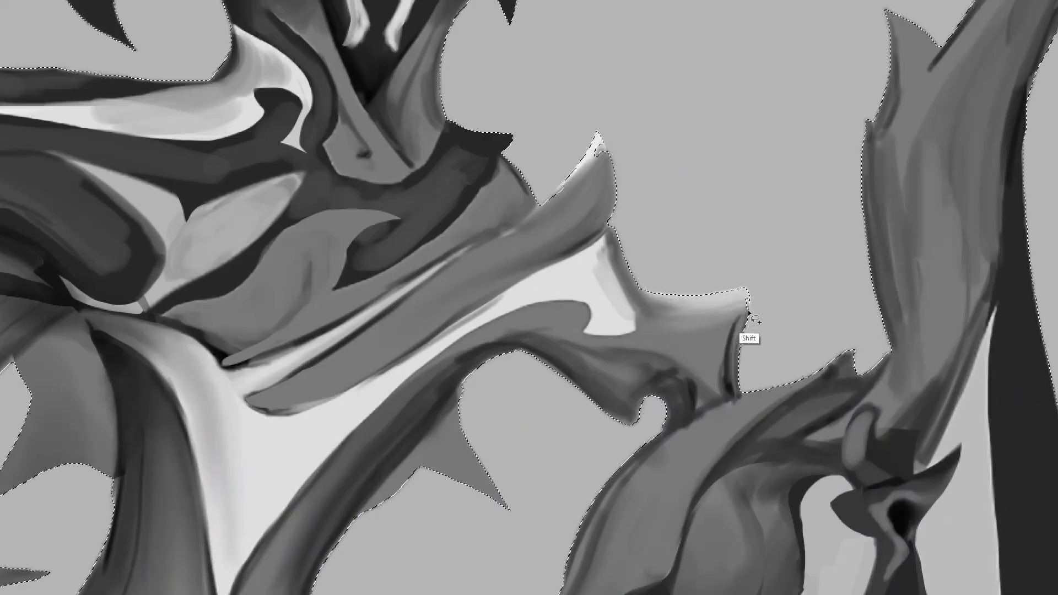
Examine the selection outline around the head, horns, spiked shoulder and raised arm for missed areas
mouse_move(560, 194)
left_mouse_down()
mouse_move(596, 330)
mouse_move(631, 281)
mouse_move(644, 328)
mouse_move(754, 388)
left_mouse_up()
left_click_drag(586, 187, 593, 394)
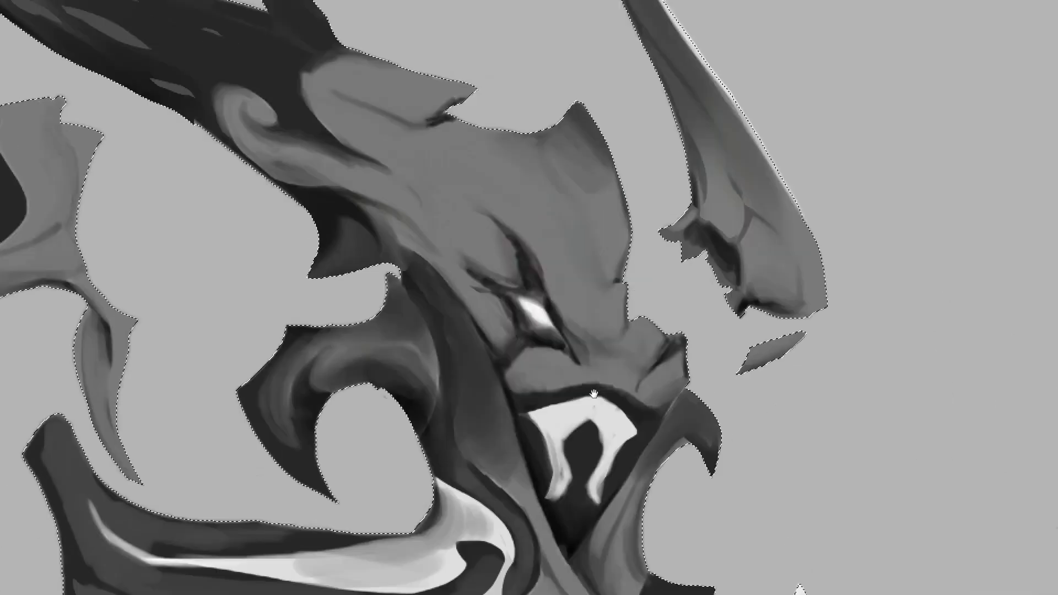
left_click_drag(425, 236, 616, 343)
left_click_drag(366, 305, 674, 213)
left_click_drag(643, 371, 654, 253)
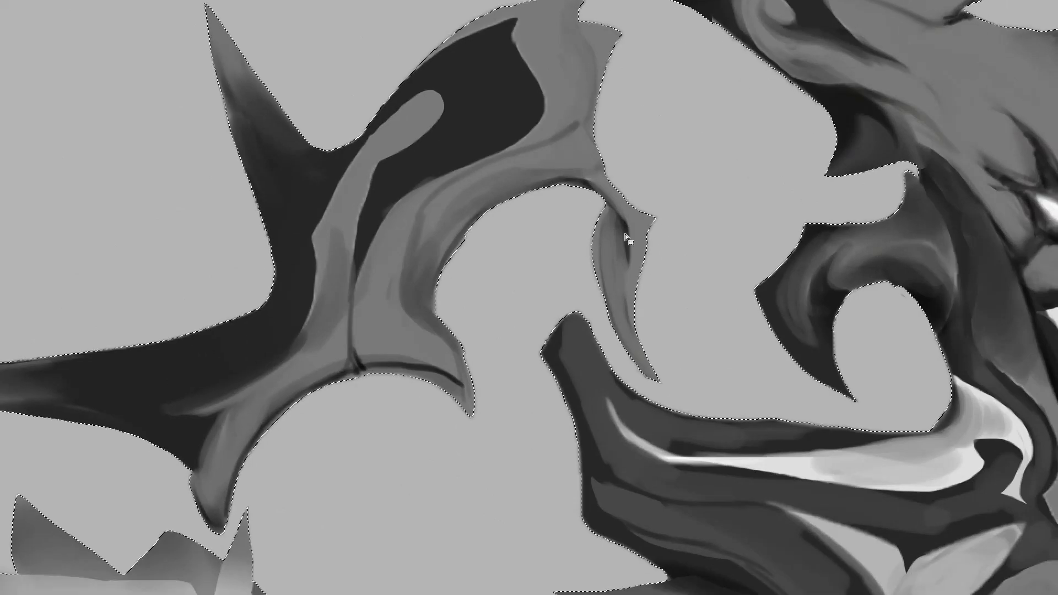
key("ctrl+minus")
key("ctrl+minus")
left_click_drag(810, 464, 709, 391)
scroll(763, 282, "up", 3)
mouse_move(872, 215)
left_mouse_down()
mouse_move(753, 284)
mouse_move(737, 311)
left_mouse_up()
mouse_move(682, 367)
left_mouse_down()
mouse_move(683, 275)
mouse_move(634, 205)
mouse_move(684, 191)
mouse_move(694, 176)
left_mouse_up()
left_click_drag(636, 459, 670, 353)
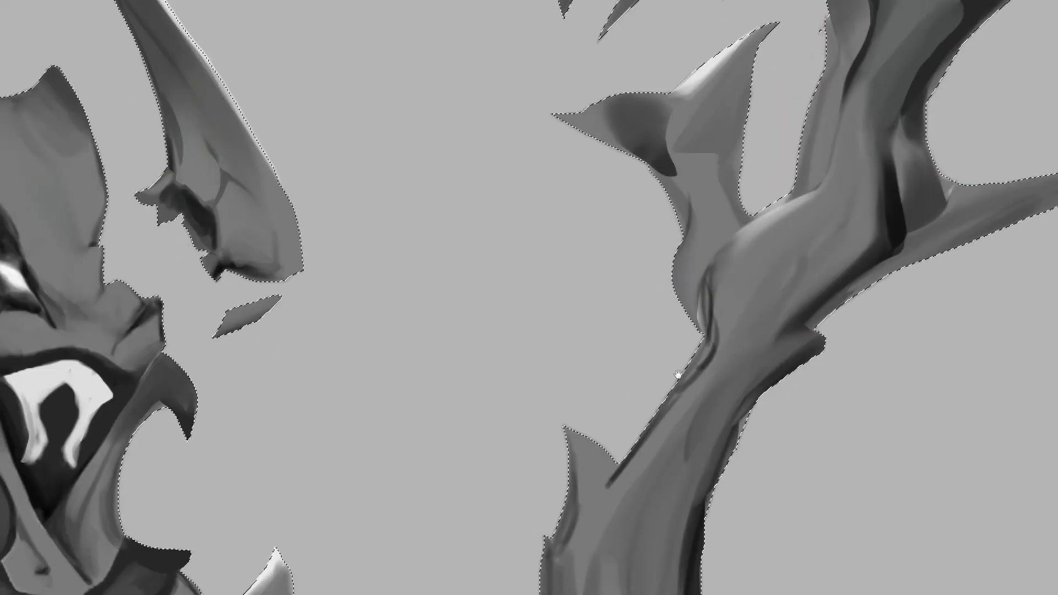
Add the missed shaded areas of the pale crescent-shaped knee claw to the selection with the Lasso
key("ctrl+minus")
key("ctrl+minus")
left_click_drag(468, 463, 542, 210)
left_click_drag(473, 547, 517, 364)
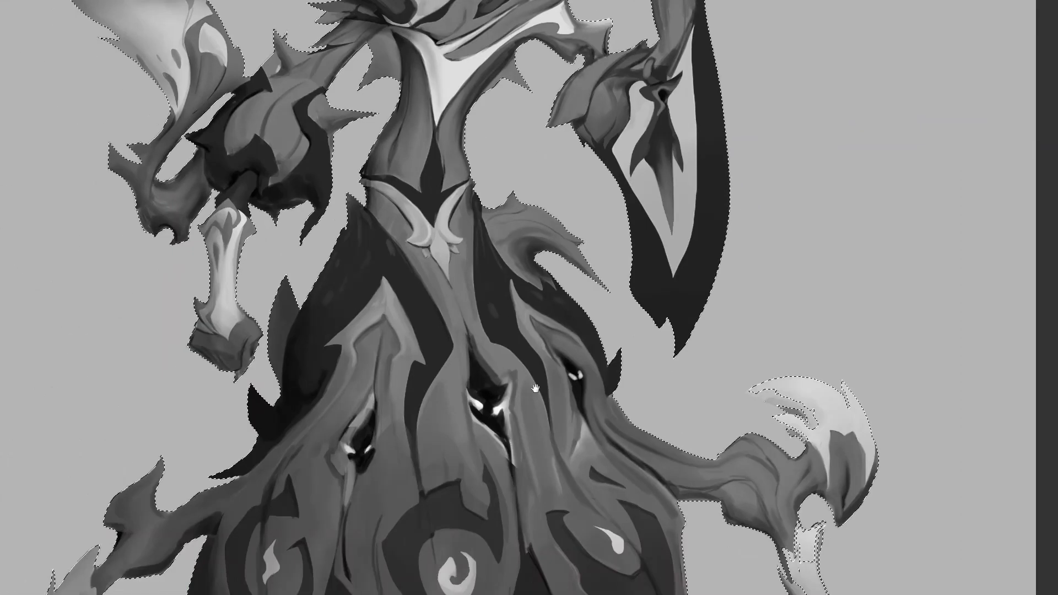
left_click_drag(812, 422, 732, 375)
scroll(724, 373, "up", 3)
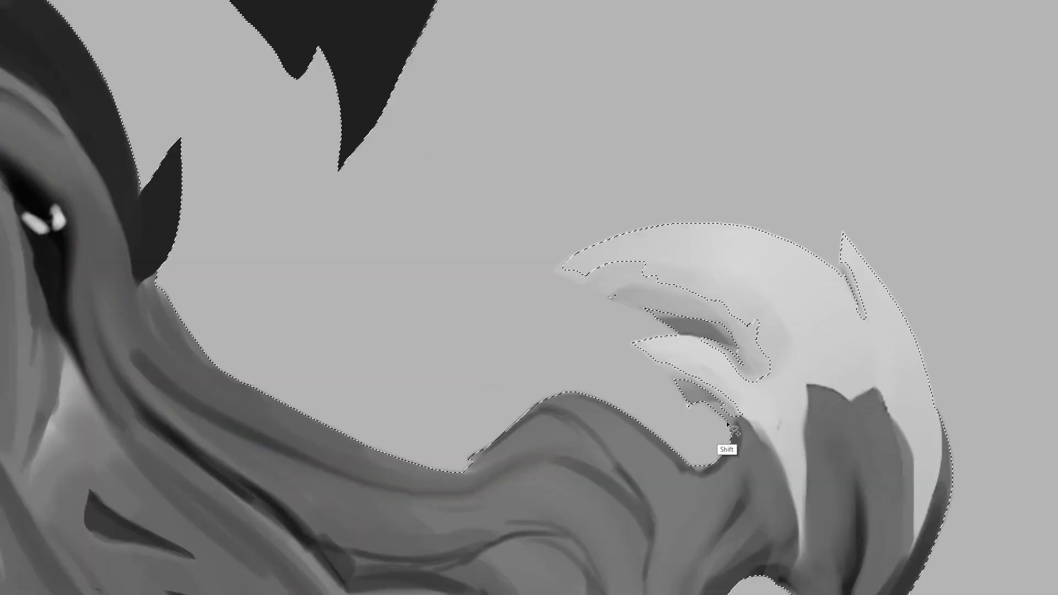
mouse_move(684, 404)
left_mouse_down()
mouse_move(633, 342)
mouse_move(767, 340)
left_mouse_up()
mouse_move(675, 337)
left_mouse_down()
mouse_move(623, 305)
mouse_move(706, 228)
mouse_move(748, 402)
left_mouse_up()
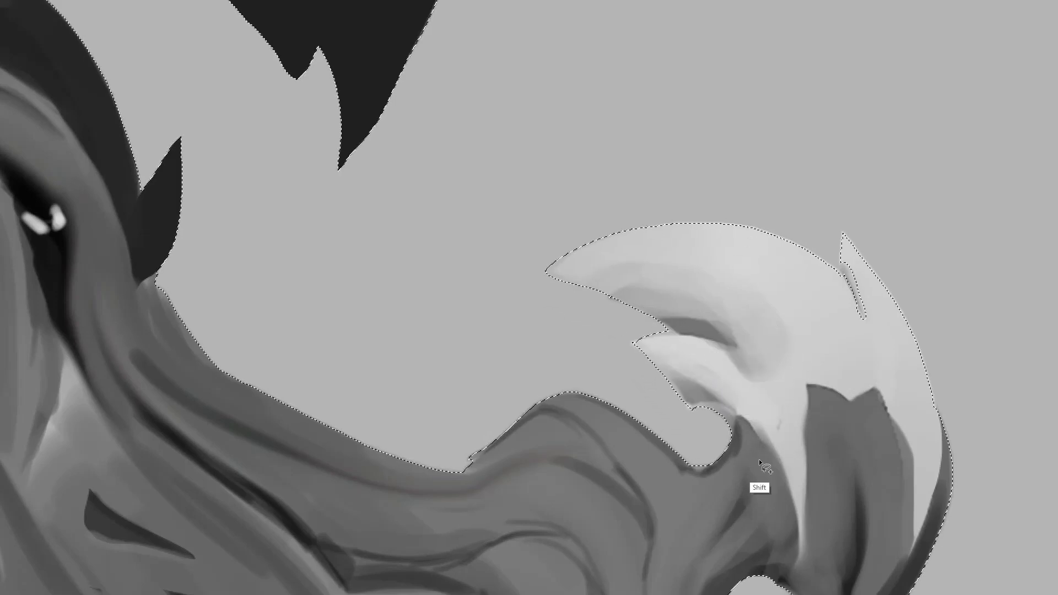
Add the missed pale upper section of the spiked lower leg beneath the crescent claw to the selection
key("ctrl+minus")
left_click_drag(673, 443, 692, 269)
left_click_drag(699, 129, 733, 166)
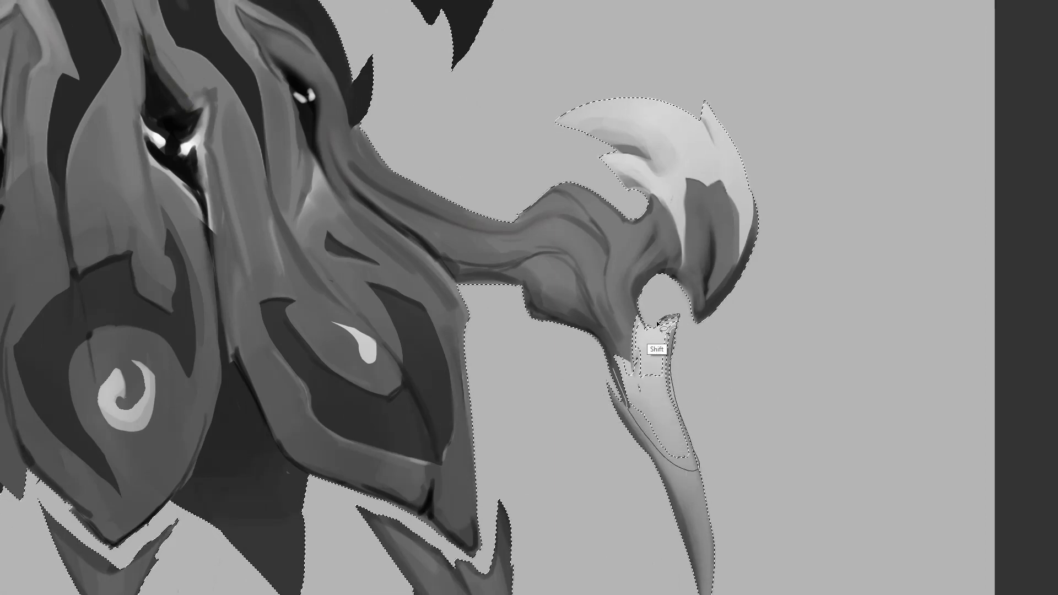
mouse_move(637, 312)
left_mouse_down()
mouse_move(621, 352)
mouse_move(612, 346)
mouse_move(623, 382)
left_mouse_up()
mouse_move(651, 424)
left_mouse_down()
mouse_move(668, 409)
mouse_move(673, 419)
left_mouse_up()
left_click_drag(180, 444, 961, 375)
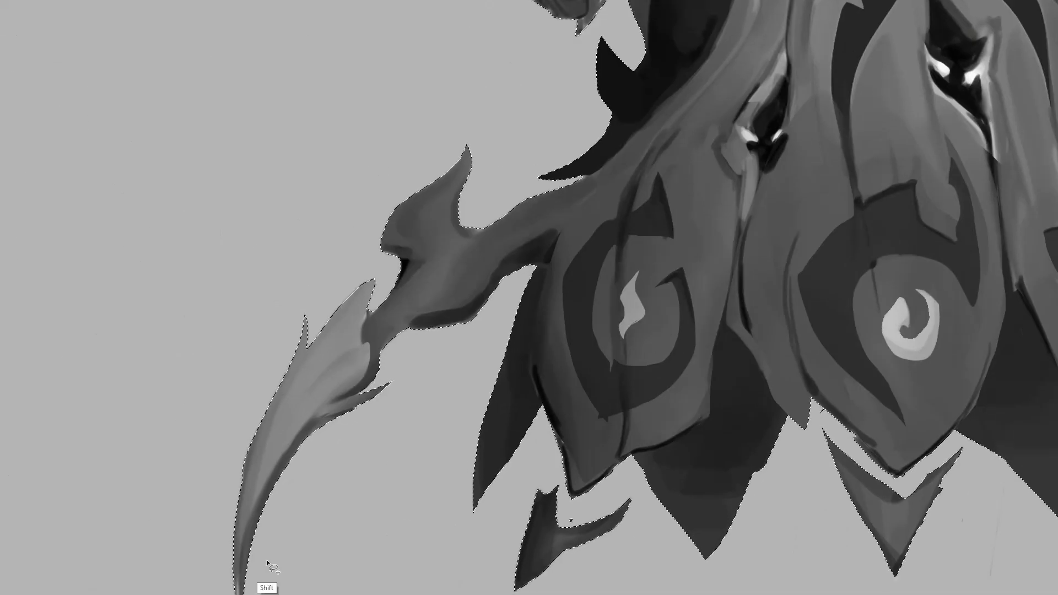
Return from full-screen to the standard view and create a layer group masked by the character selection
key("ctrl+minus")
key("ctrl+minus")
key("f")
key("f")
left_click_drag(839, 402, 752, 512)
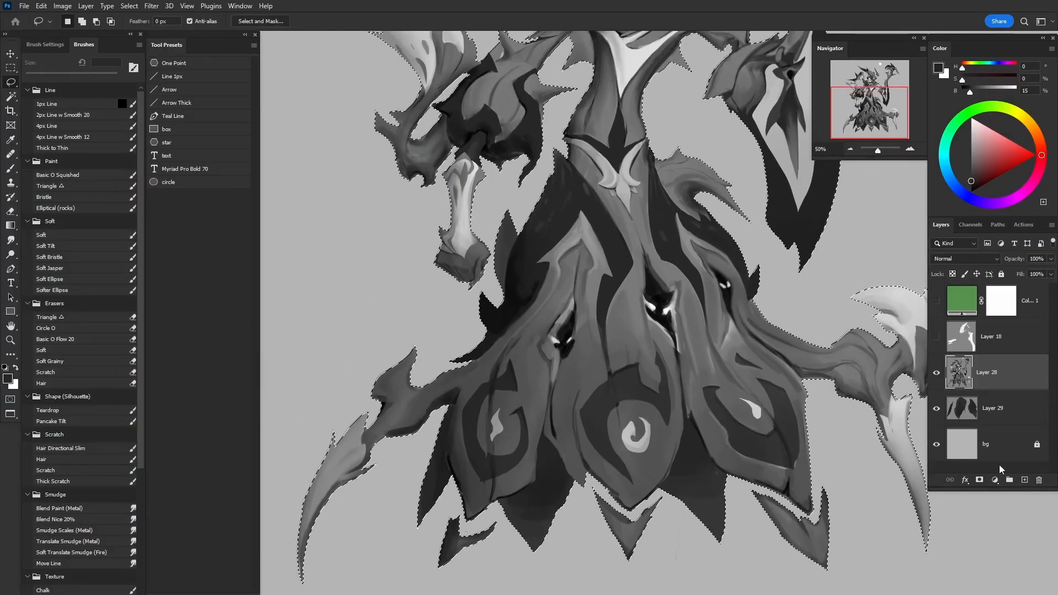
left_click(1008, 480)
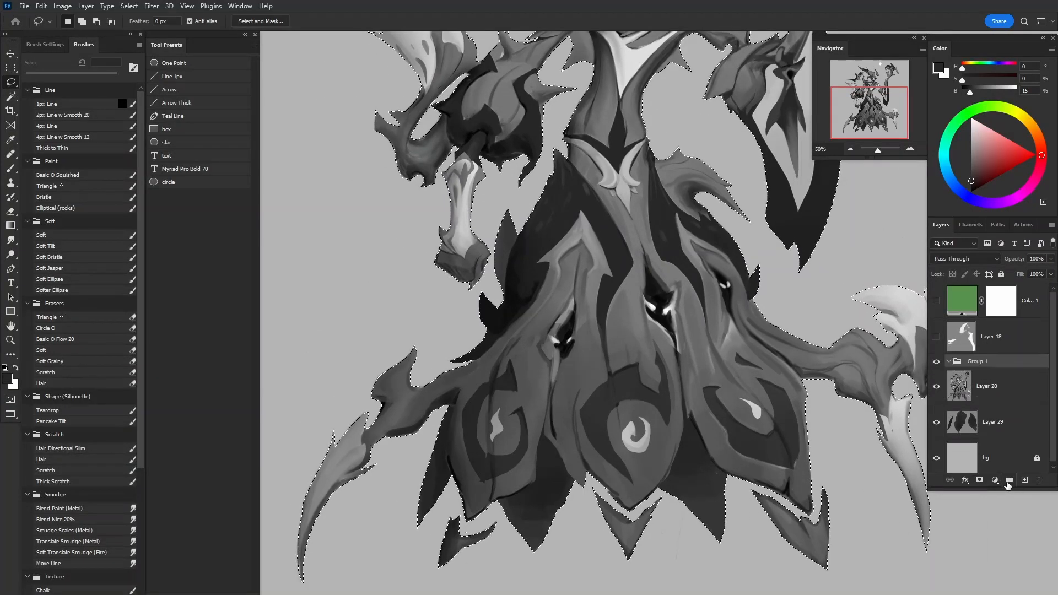
left_click(980, 480)
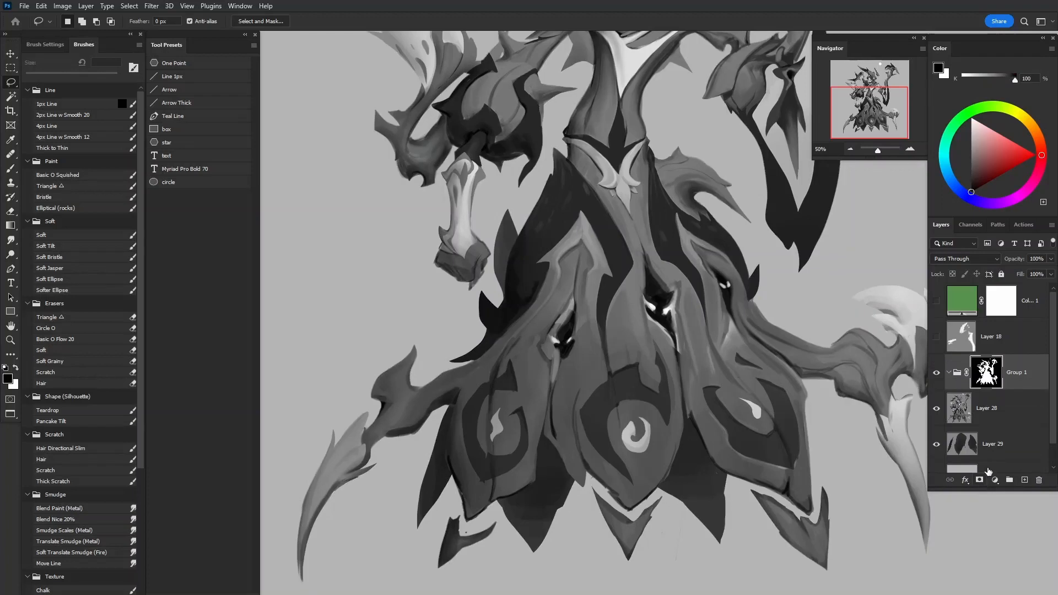
Move Layer 28, Layer 29 and the green Color Fill layer into the masked Group 1
left_click_drag(799, 340, 761, 522)
left_click(1013, 420)
left_click(1006, 448, "shift")
left_click_drag(1026, 399, 1029, 372)
left_click_drag(964, 312, 974, 377)
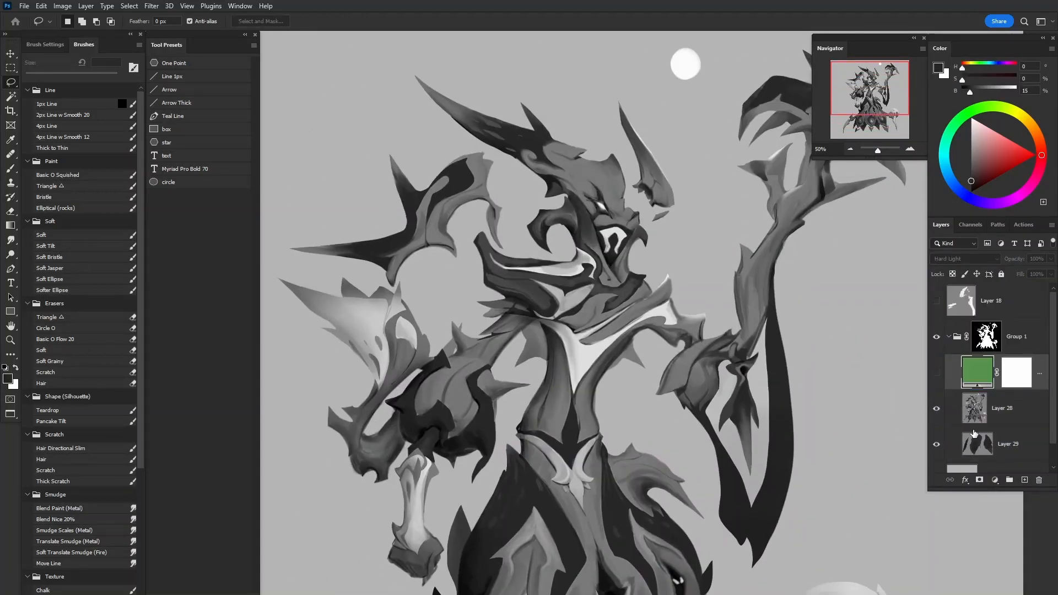
Extend the layer list, hide the bg layer and turn on the green Color Fill layer's visibility
left_click_drag(1052, 490, 1046, 592)
left_click(993, 492)
left_click_drag(844, 431, 798, 455)
left_click(937, 483)
left_click(936, 373)
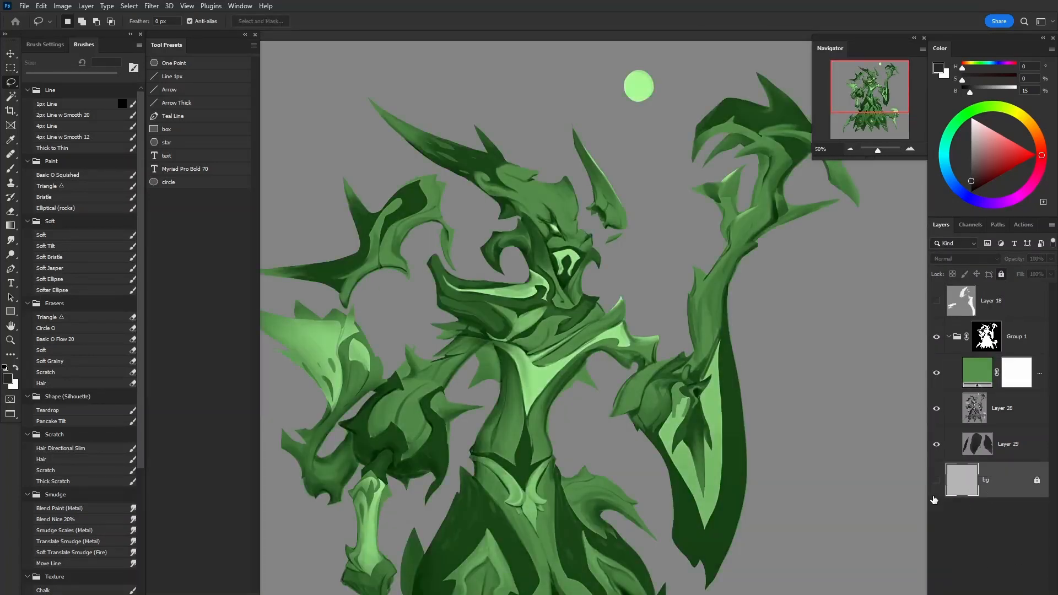
left_click_drag(560, 182, 637, 200)
left_click_drag(739, 220, 677, 240)
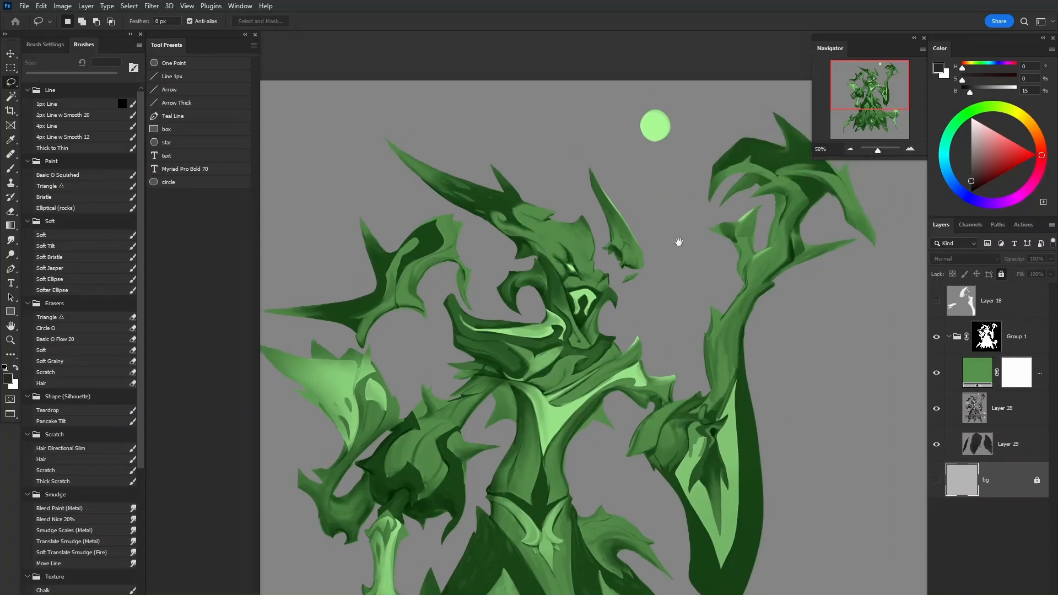
Show the rulers and check the transparency grid colour in the Transparency & Gamut preferences without changing it
key("ctrl+r")
double_click(622, 36)
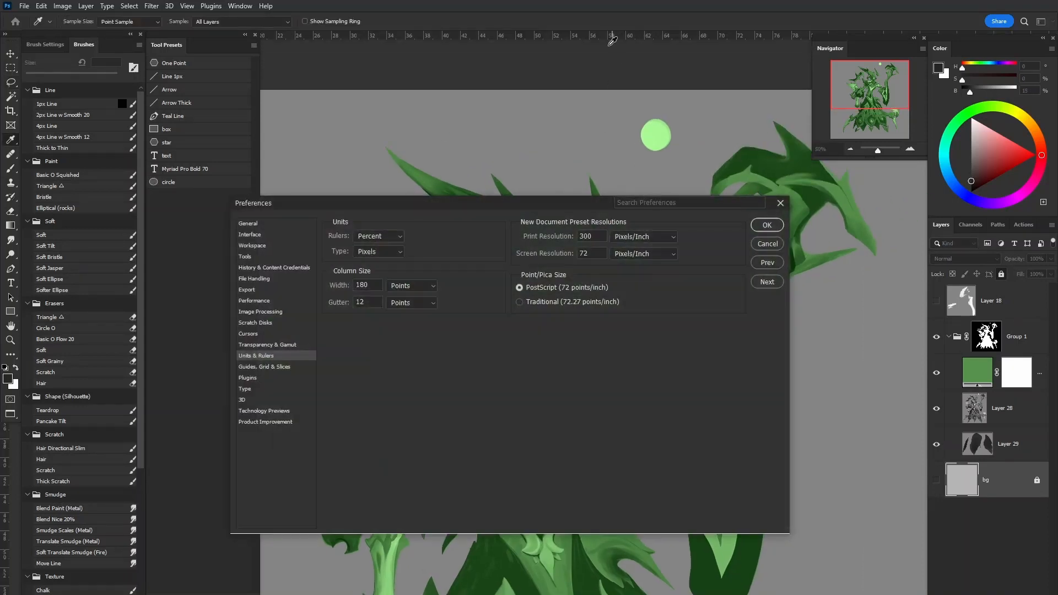
left_click(268, 345)
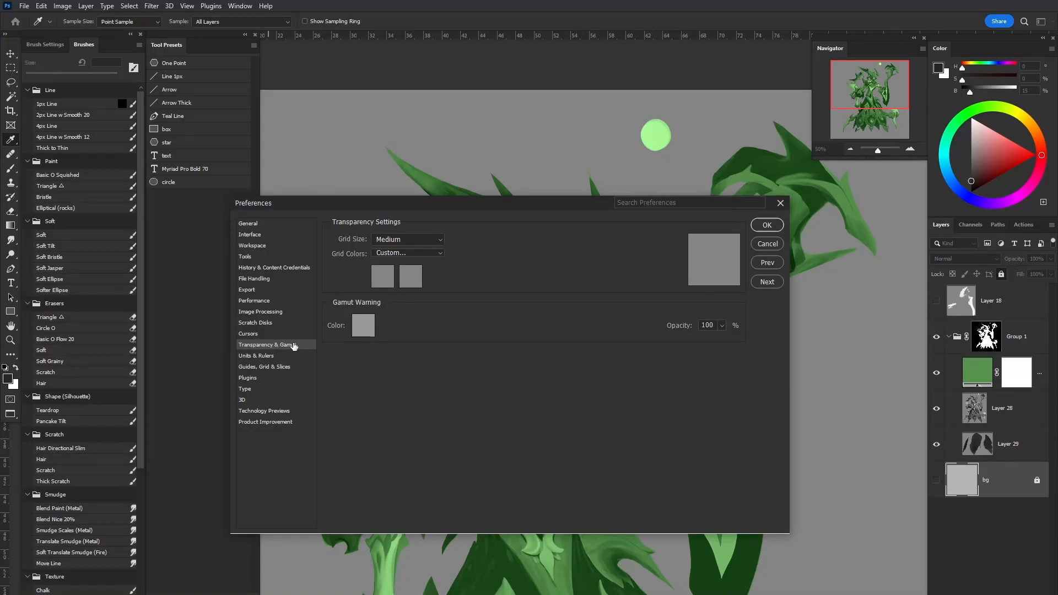
left_click(387, 282)
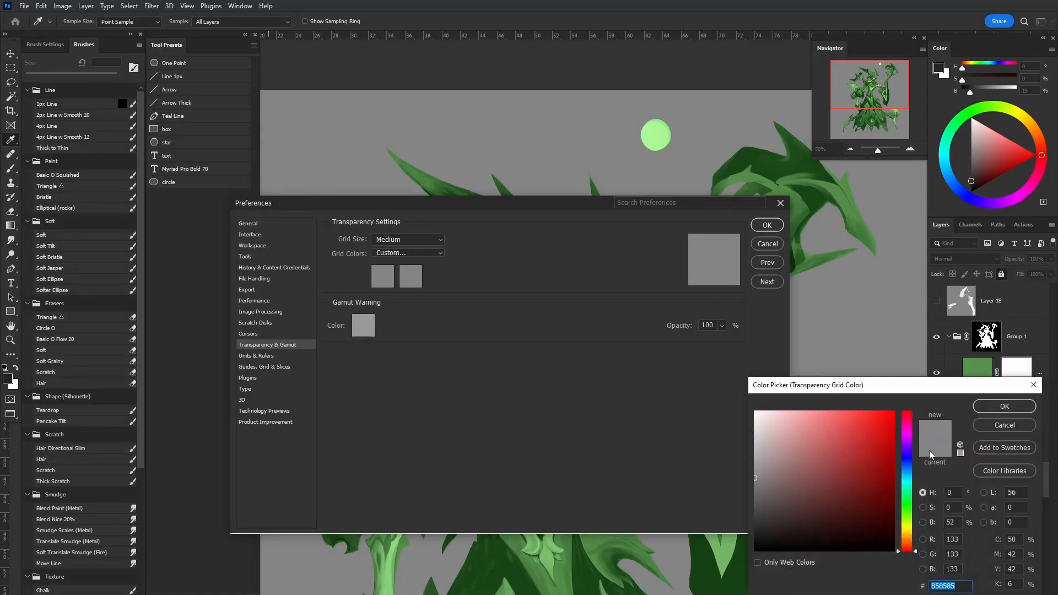
left_click(990, 425)
left_click(759, 246)
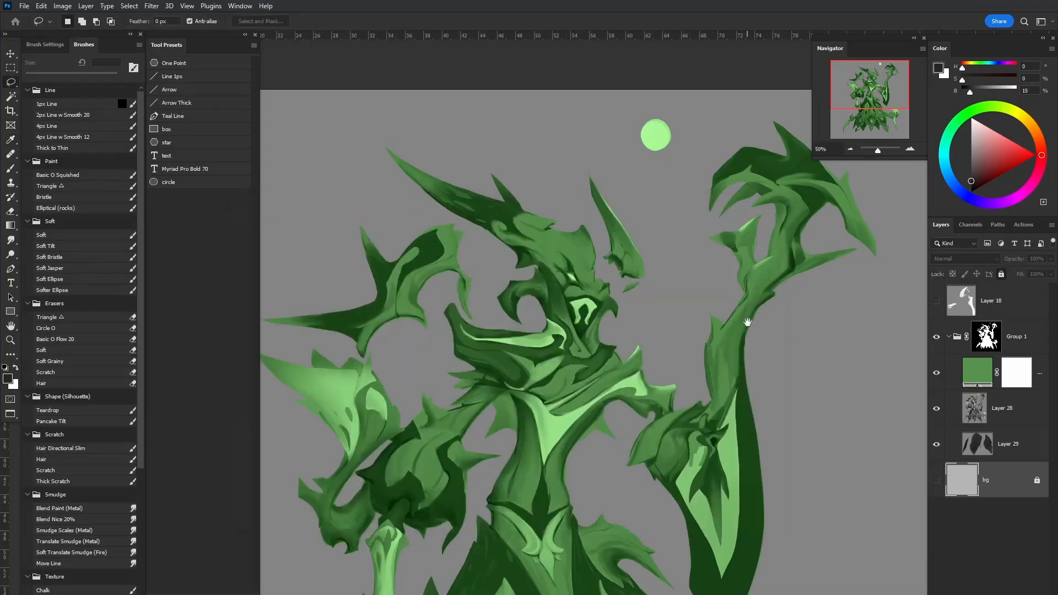
Add a new layer directly beneath the green Color Fill and brush light grey over the character at 30% opacity
left_click_drag(762, 419, 797, 345)
left_click(976, 381)
mouse_move(806, 439)
left_mouse_down()
mouse_move(744, 361)
mouse_move(708, 494)
mouse_move(719, 406)
mouse_move(666, 302)
left_mouse_up()
left_click(973, 316)
key("ctrl+minus")
key("ctrl+minus")
key("ctrl+minus")
key("ctrl+plus")
key("ctrl+plus")
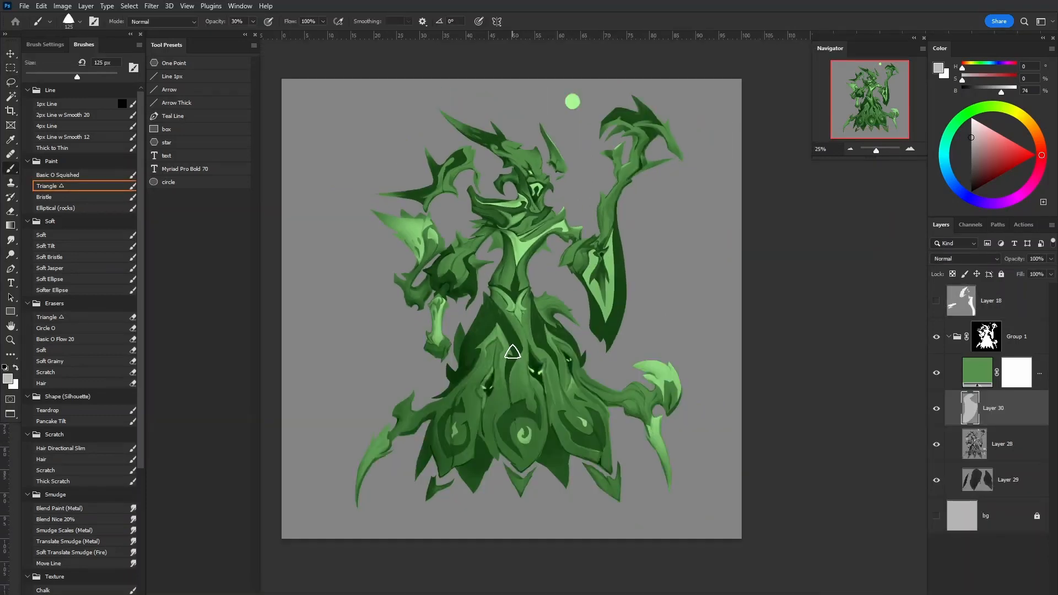
Examine the green-tinted character up close, from the robe and arms to the head and horns
left_click_drag(487, 302, 601, 246)
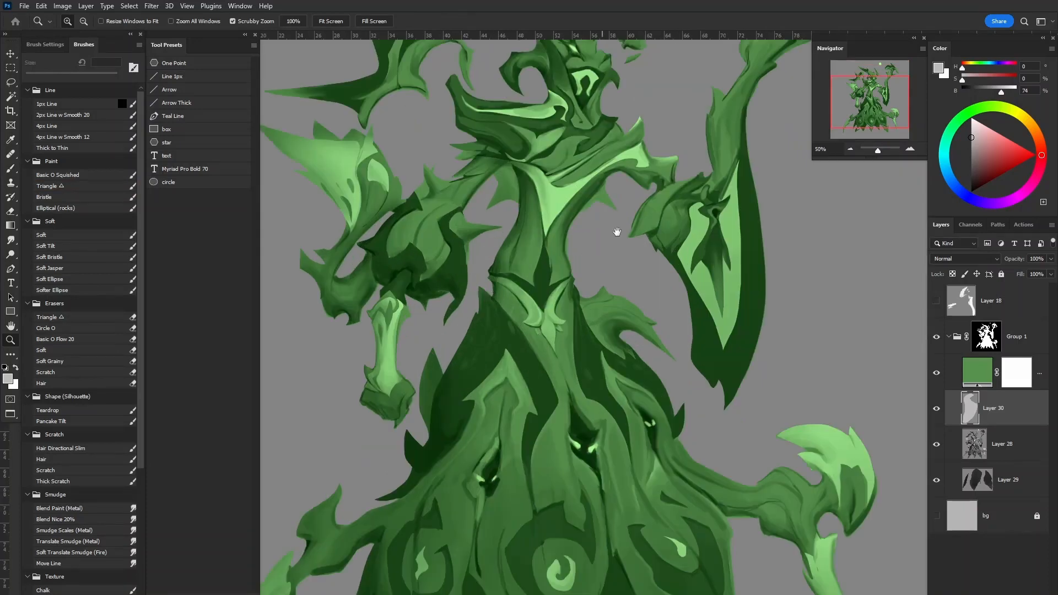
left_click_drag(499, 113, 540, 261)
left_click_drag(580, 215, 476, 281)
left_click_drag(617, 298, 572, 234)
left_click_drag(564, 272, 697, 262)
left_click_drag(709, 313, 682, 375)
left_click_drag(717, 333, 715, 298)
left_click_drag(768, 350, 750, 380)
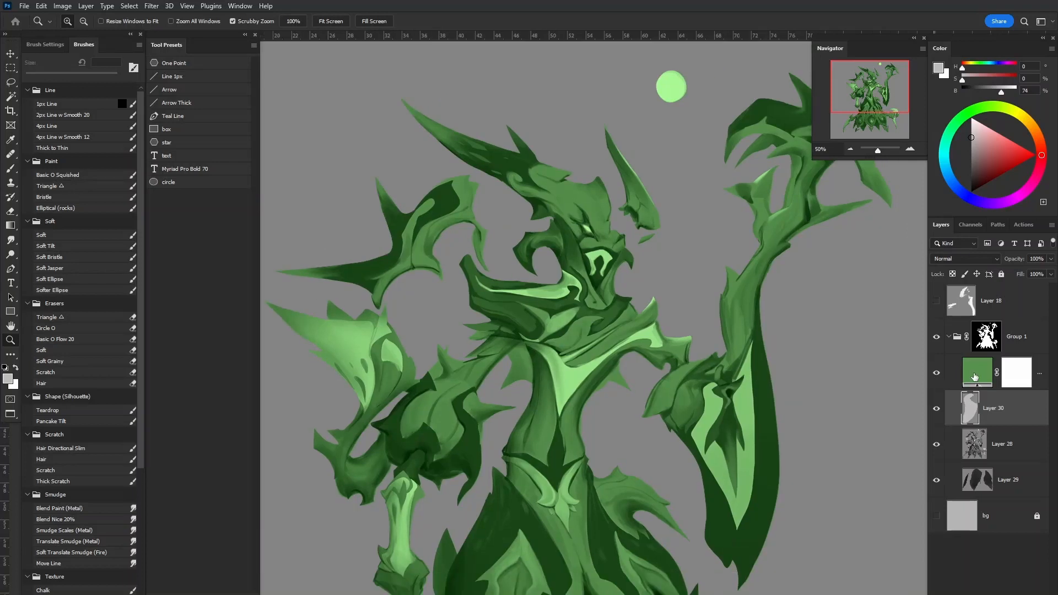
double_click(976, 372)
left_click(849, 448)
left_click_drag(848, 448, 842, 459)
mouse_move(913, 499)
left_mouse_down()
mouse_move(914, 423)
mouse_move(914, 496)
left_mouse_up()
key("Escape")
Hide the green Color Fill layer and examine the grayscale character for pale areas that share one colour
left_click_drag(639, 392, 632, 315)
left_click(936, 374)
left_click_drag(703, 413, 739, 333)
left_click_drag(770, 451, 706, 375)
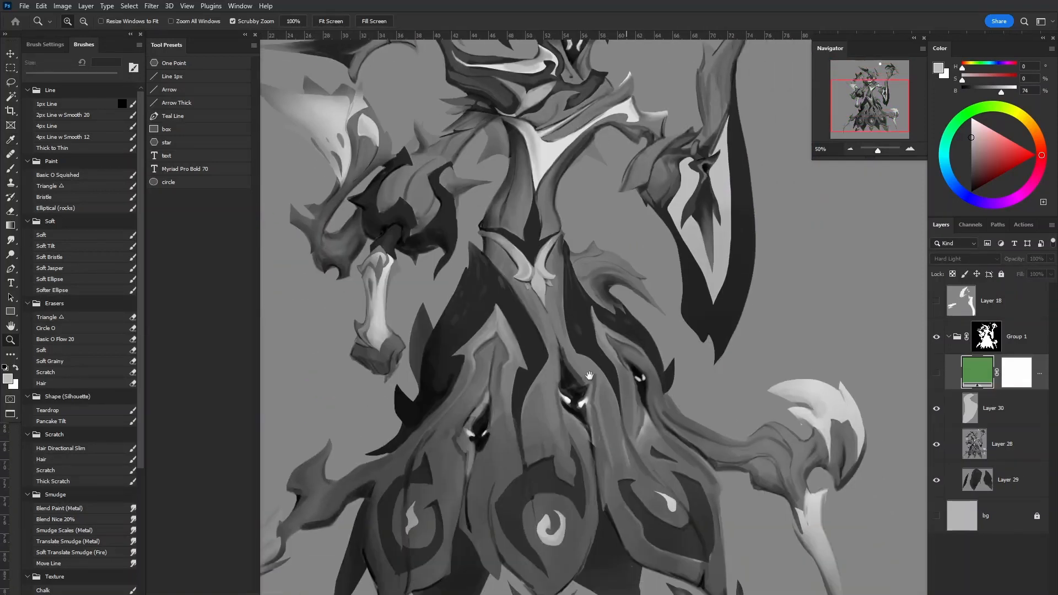
left_click_drag(428, 420, 586, 408)
left_click_drag(676, 285, 614, 367)
mouse_move(552, 350)
left_mouse_down()
mouse_move(552, 401)
mouse_move(558, 347)
left_mouse_up()
left_click_drag(522, 262, 438, 305)
left_click_drag(455, 227, 453, 288)
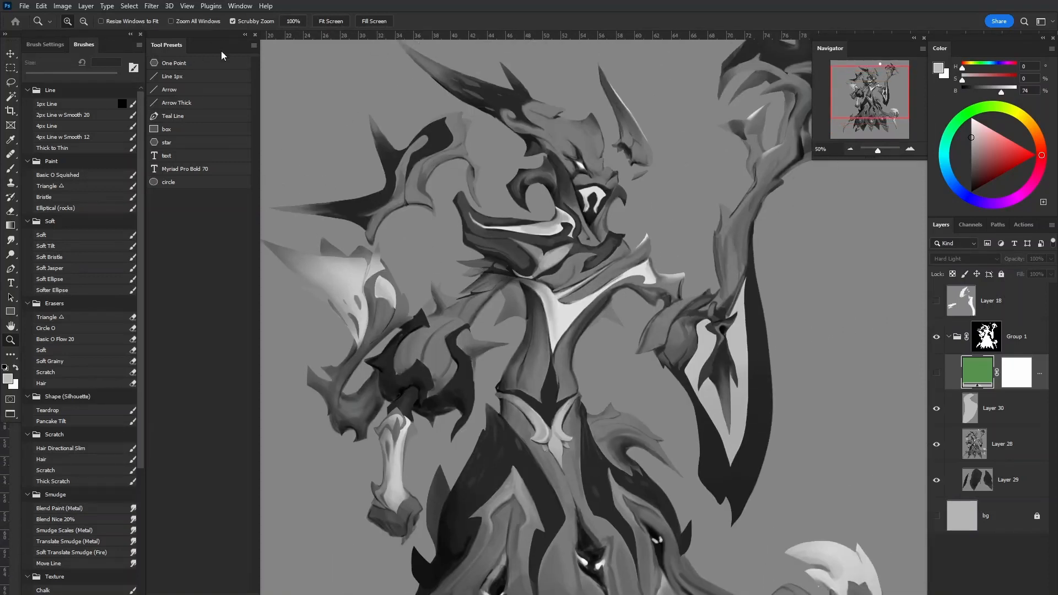
Select the pale chest, collar stripe, mouth, shoulder fin and forearm bone using the Magic Wand with tolerance 30
left_click(13, 100)
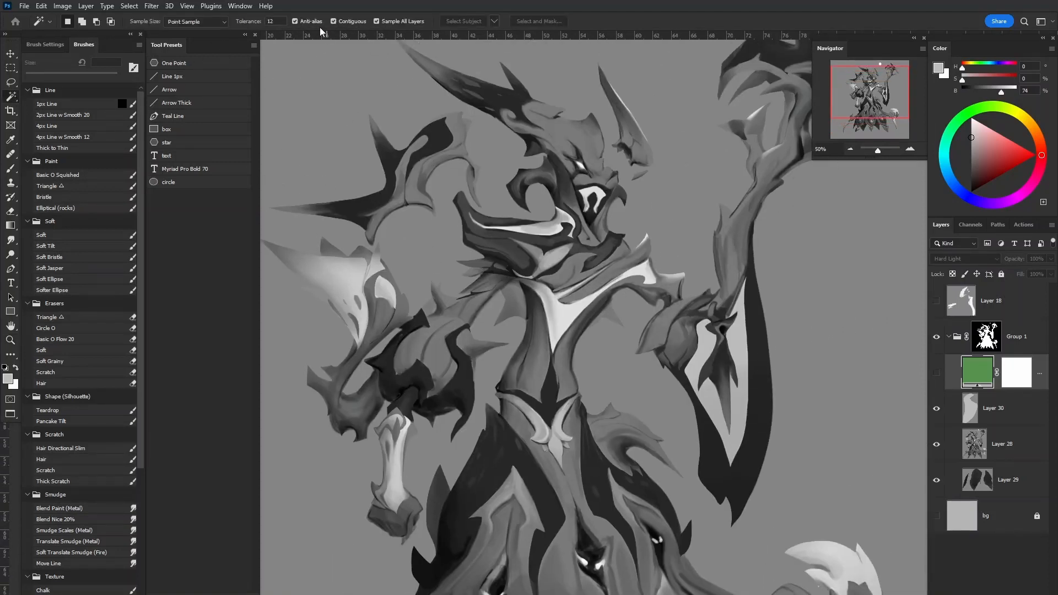
key("ctrl+d")
left_click(550, 225, "shift")
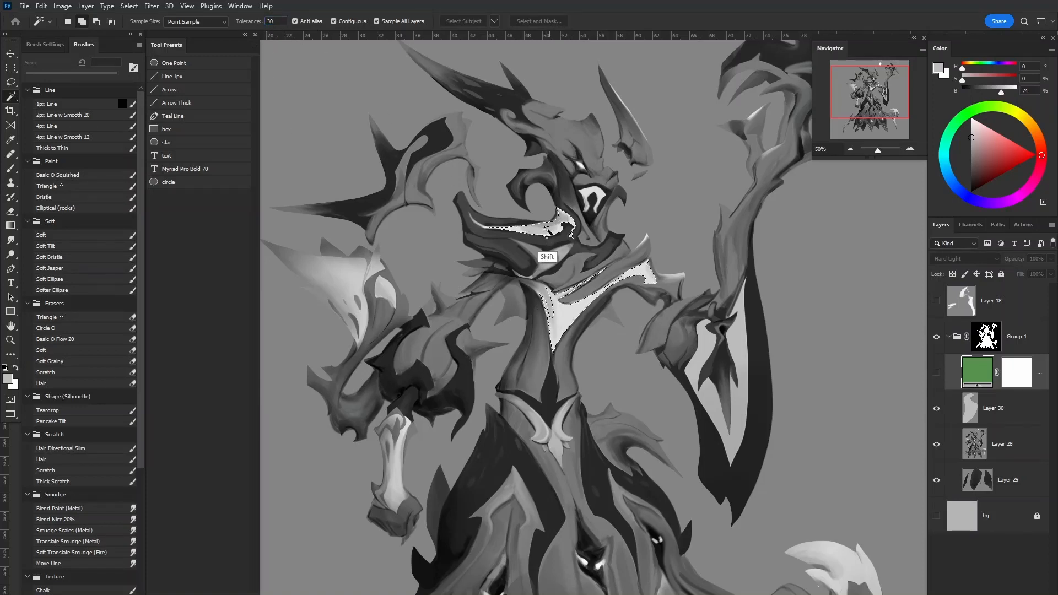
left_click(587, 193, "shift")
left_click_drag(353, 297, 421, 271)
left_click(419, 270, "shift")
left_click(406, 281, "shift")
left_click(453, 268, "shift")
left_click(463, 455, "shift")
left_click(458, 483, "shift")
Add the three pale robe emblems, the crescent knee claw and the pale lower legs to the selection
left_click_drag(520, 422, 492, 192)
left_click(469, 427, "shift")
left_click(609, 441, "shift")
left_click(727, 410, "shift")
left_click(870, 440, "shift")
left_click(860, 326, "shift")
left_click(331, 460, "shift")
Add the missed parts of the pale lower leg below the hammer arm to the selection with the Lasso
scroll(310, 467, "up", 2)
mouse_move(310, 467)
left_mouse_down()
mouse_move(465, 408)
mouse_move(485, 305)
left_mouse_up()
key("l")
mouse_move(457, 306)
left_mouse_down()
mouse_move(584, 298)
mouse_move(508, 316)
left_mouse_up()
Add the missed edges of the crescent knee claw and the pale leg beneath it to the selection
left_click_drag(859, 276, 347, 364)
left_click_drag(860, 276, 348, 365)
left_click_drag(585, 341, 609, 407)
left_click_drag(603, 468, 637, 392)
left_click_drag(655, 499, 618, 373)
left_click_drag(614, 209, 598, 402)
mouse_move(600, 324)
left_mouse_down()
mouse_move(535, 280)
mouse_move(551, 292)
left_mouse_up()
left_click_drag(651, 253, 676, 280)
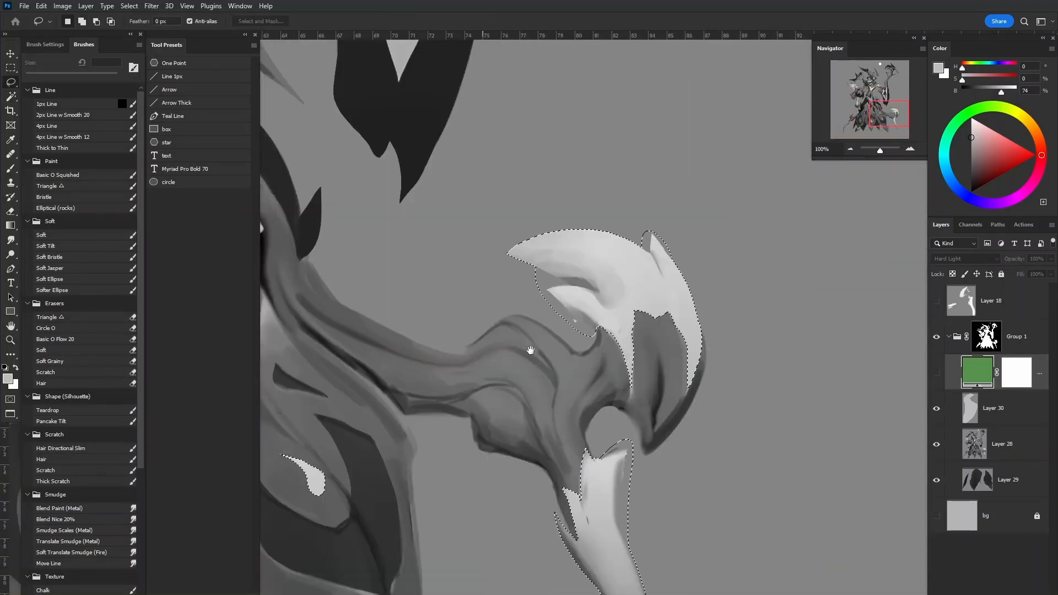
Lasso the missed parts of the pale chest panel and the thin tapering tail of the collar stripe into the selection
left_click_drag(479, 267, 661, 578)
left_click_drag(385, 42, 626, 373)
left_click_drag(561, 380, 587, 368)
mouse_move(516, 374)
left_mouse_down()
mouse_move(535, 363)
mouse_move(477, 395)
mouse_move(482, 408)
left_mouse_up()
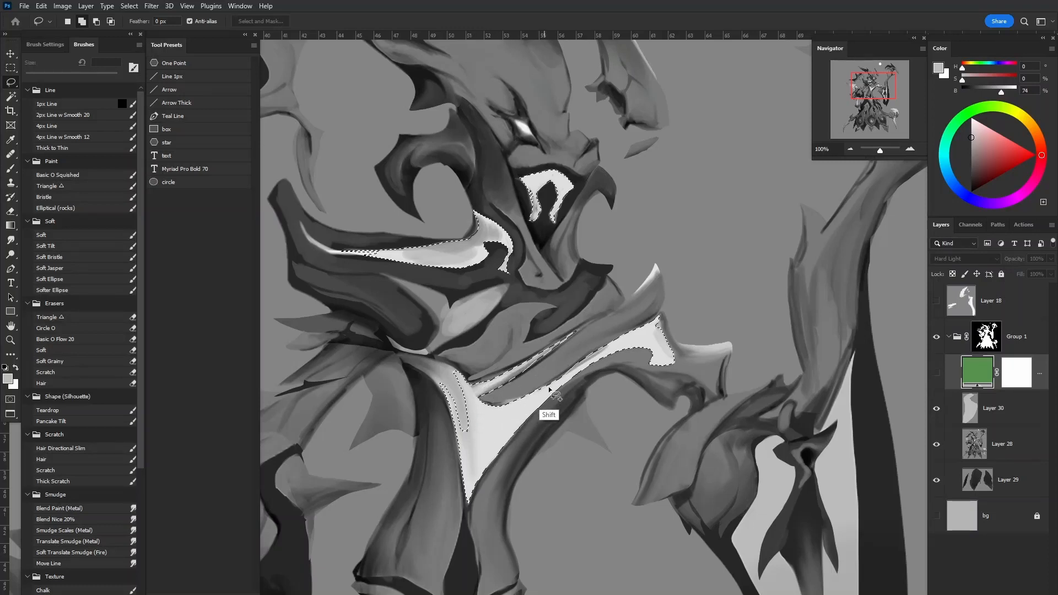
left_click_drag(641, 312, 650, 368)
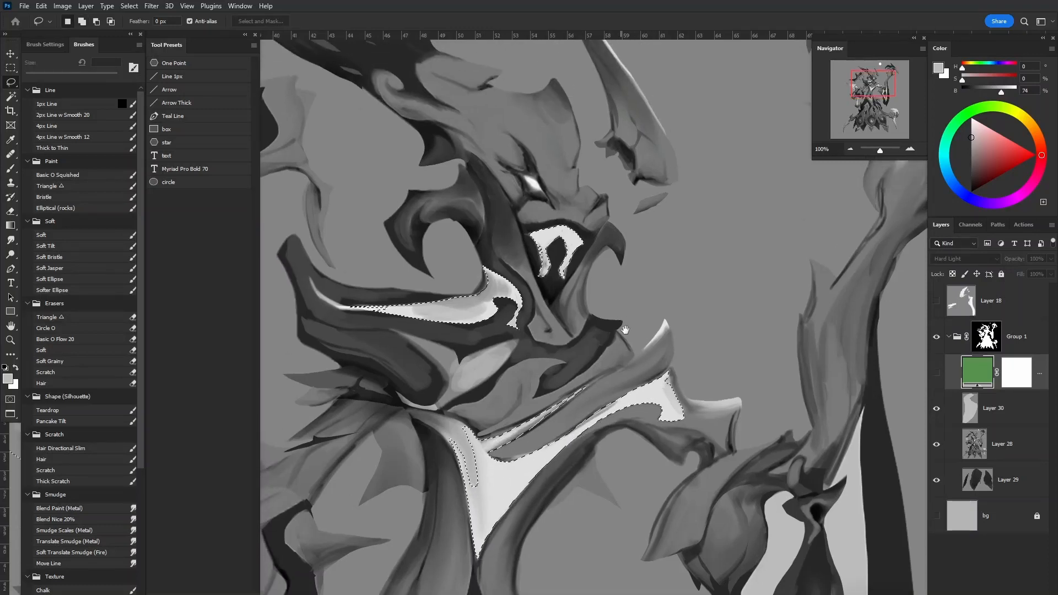
mouse_move(424, 301)
left_mouse_down()
mouse_move(592, 379)
mouse_move(633, 337)
left_mouse_up()
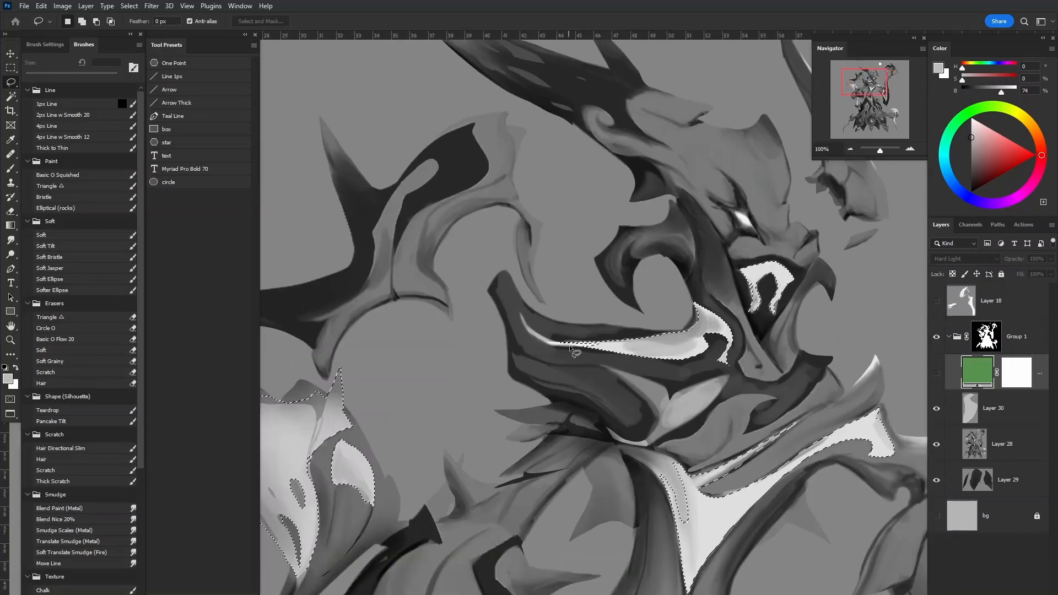
mouse_move(587, 349)
left_mouse_down()
mouse_move(534, 341)
mouse_move(553, 343)
left_mouse_up()
left_click_drag(710, 325, 603, 363)
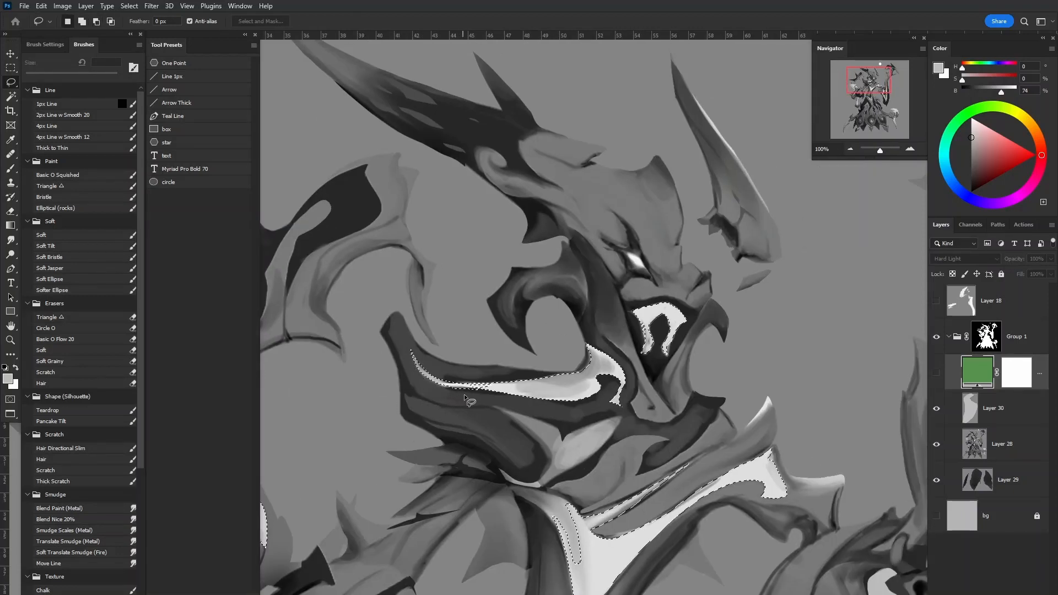
Add the missed edges and shaded parts of the pale shoulder fin to the selection
left_click_drag(523, 410, 673, 369)
left_click_drag(467, 432, 647, 342)
key("ctrl+minus")
left_click_drag(513, 431, 466, 417)
left_click_drag(472, 287, 473, 308)
mouse_move(459, 378)
left_mouse_down()
mouse_move(461, 417)
mouse_move(406, 355)
mouse_move(372, 338)
left_mouse_up()
left_click_drag(457, 388, 369, 372)
Add the pale panels of the hanging arm blade with the Magic Wand and refine the selection with the Lasso
mouse_move(846, 429)
left_mouse_down()
mouse_move(799, 500)
mouse_move(677, 434)
left_mouse_up()
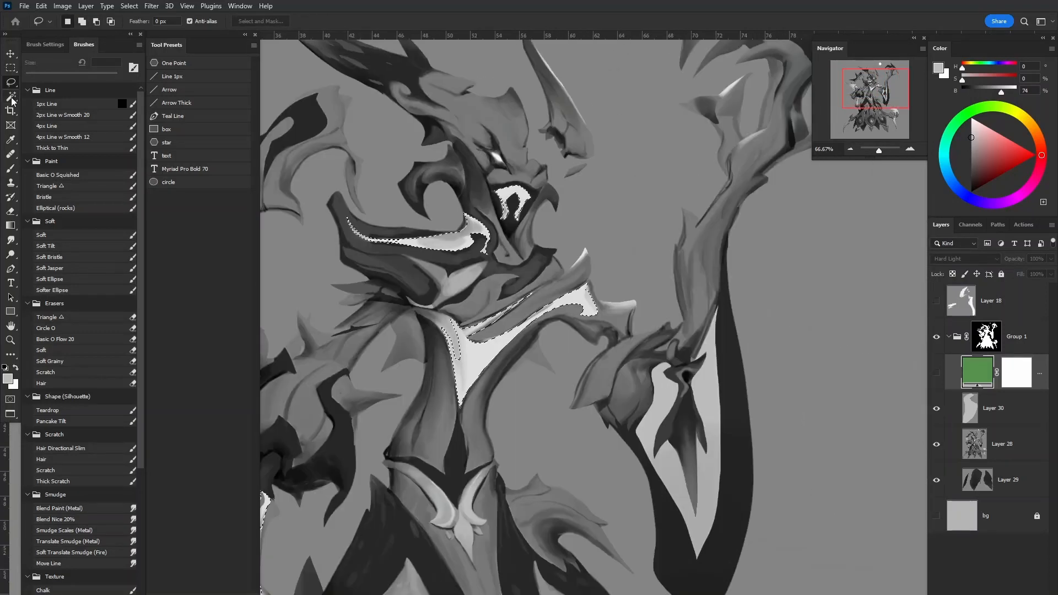
left_click(11, 97)
left_click(661, 444, "shift")
left_click_drag(447, 537, 546, 424)
key("ctrl+plus")
key("ctrl+plus")
key("l")
mouse_move(592, 266)
left_mouse_down()
mouse_move(510, 204)
mouse_move(605, 201)
left_mouse_up()
left_click_drag(540, 211, 583, 248)
key("ctrl+minus")
key("ctrl+minus")
key("ctrl+minus")
Create a light blue Solid Color fill layer masked to the selected pale areas
mouse_move(672, 568)
left_mouse_down()
mouse_move(669, 461)
mouse_move(671, 528)
left_mouse_up()
left_click(993, 594)
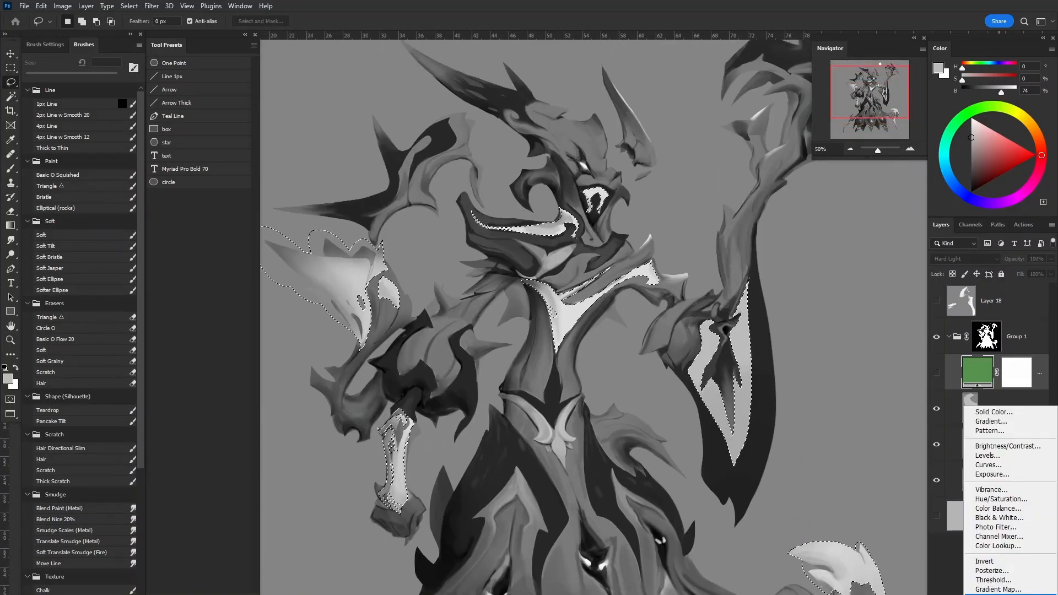
left_click(976, 412)
left_click(906, 483)
left_click(904, 467)
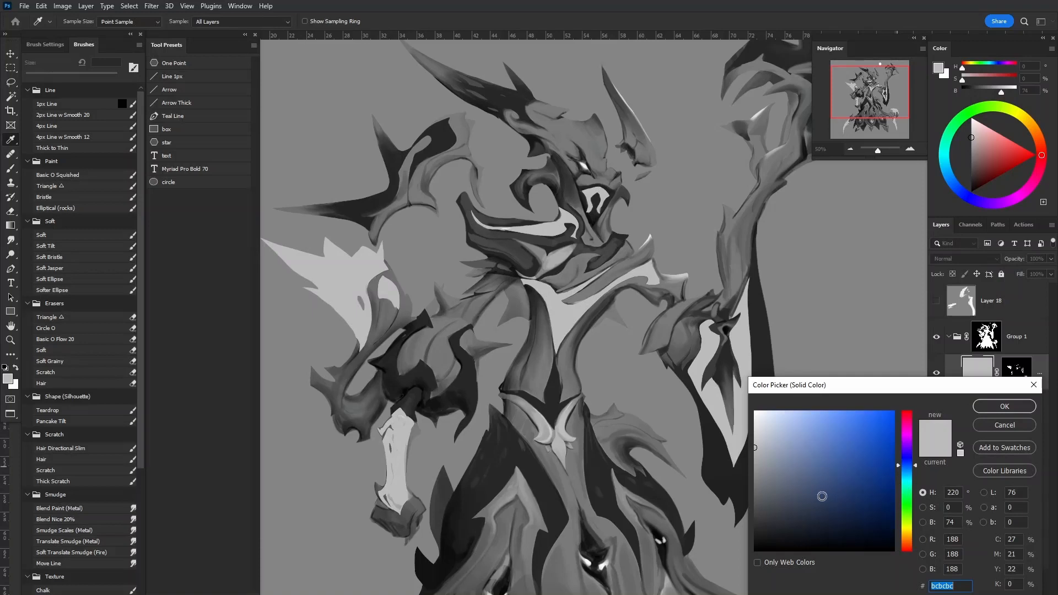
left_click(830, 429)
left_click(1005, 406)
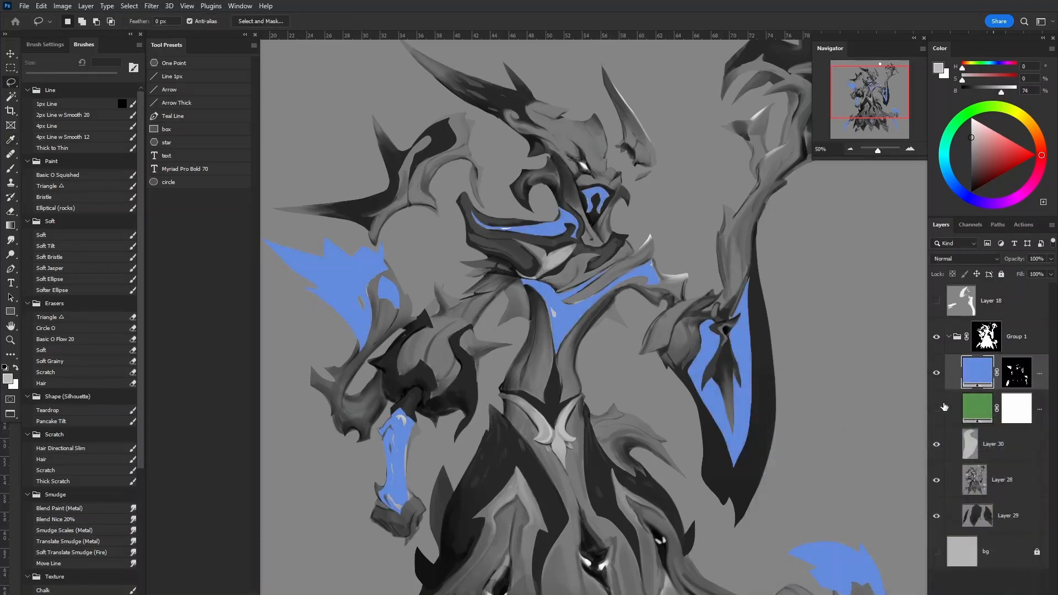
Fill the gap in the blue chest panel by painting white on the fill's mask with a 20 px Triangle brush at 100% opacity
left_click(1010, 379)
left_click_drag(557, 320, 593, 359)
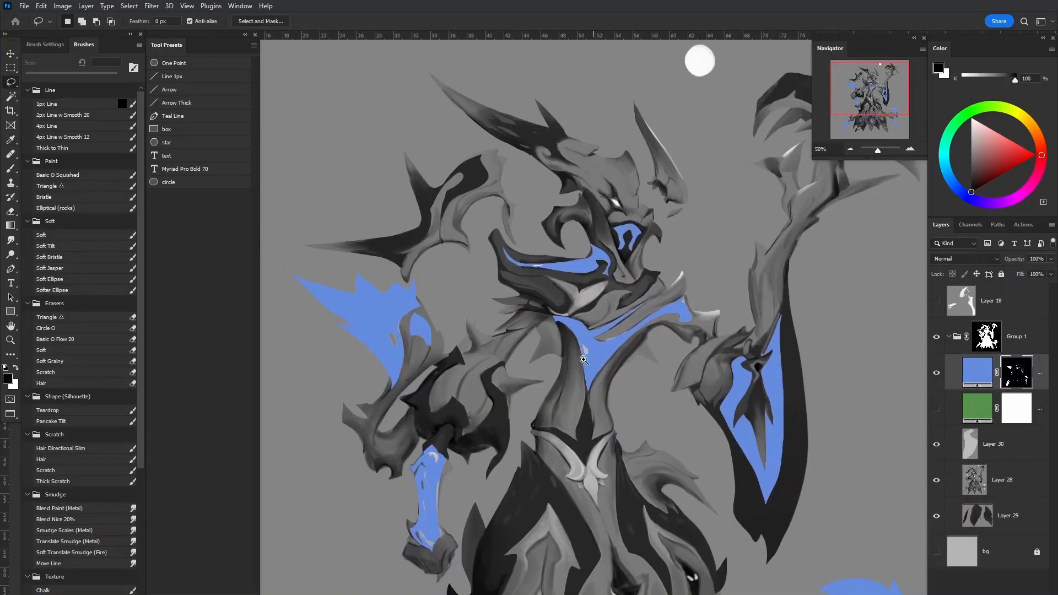
key("z")
left_click(592, 360)
key("b")
left_click_drag(639, 395, 711, 285)
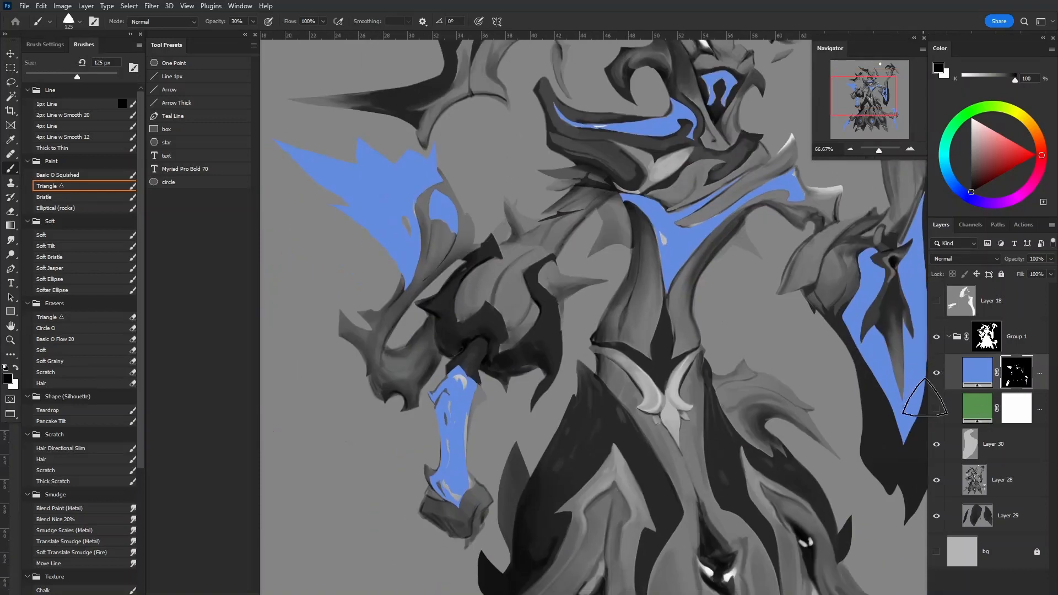
left_click_drag(665, 115, 583, 215)
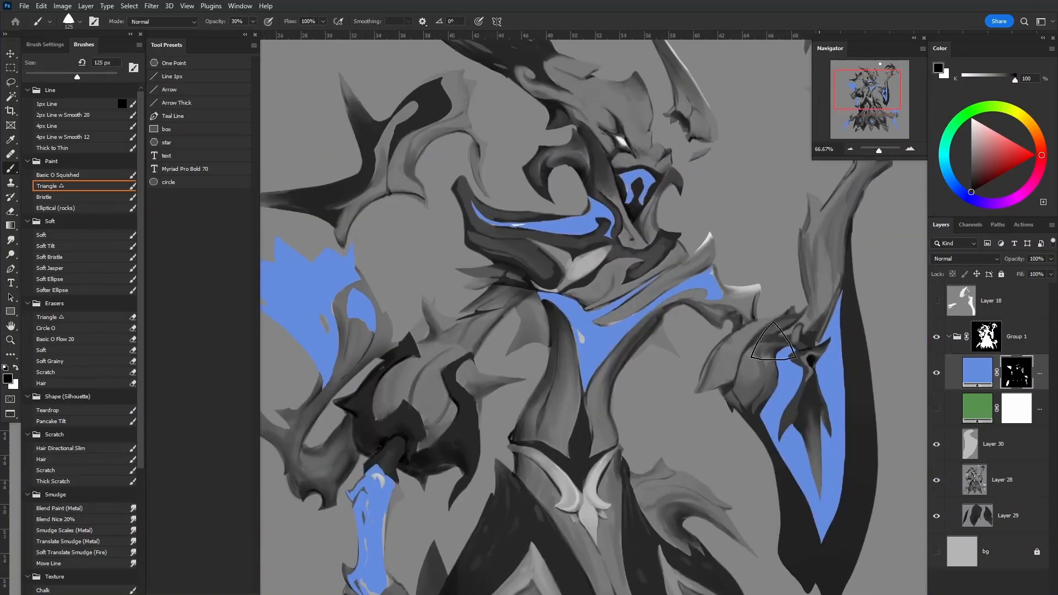
key("ctrl+plus")
key("bracketleft")
key("ctrl+plus")
key("bracketleft")
key("bracketleft")
key("bracketleft")
key("bracketleft")
key("bracketleft")
key("bracketleft")
key("bracketleft")
key("Tab")
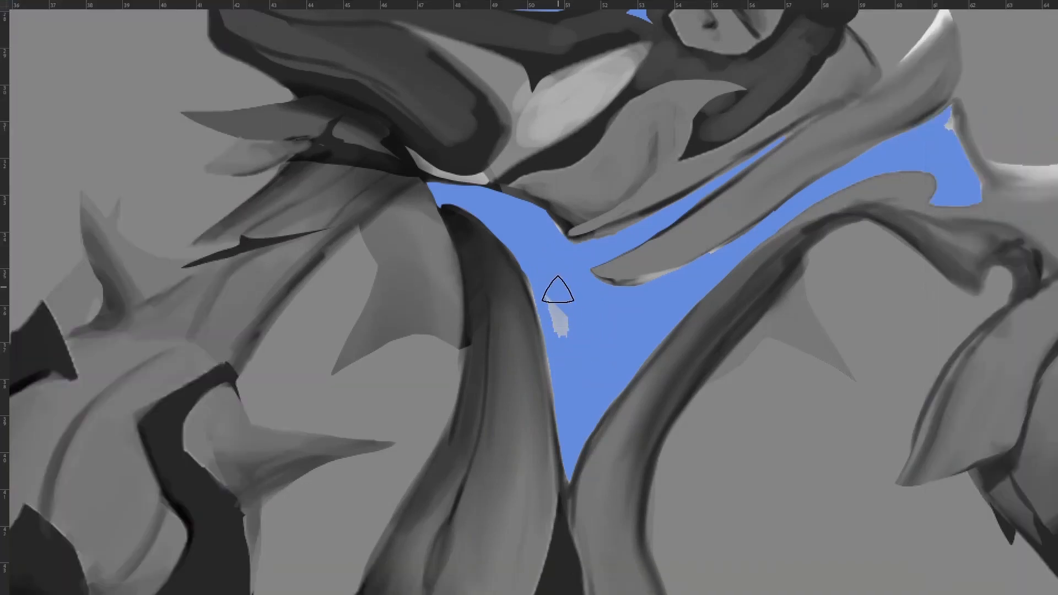
key("Tab")
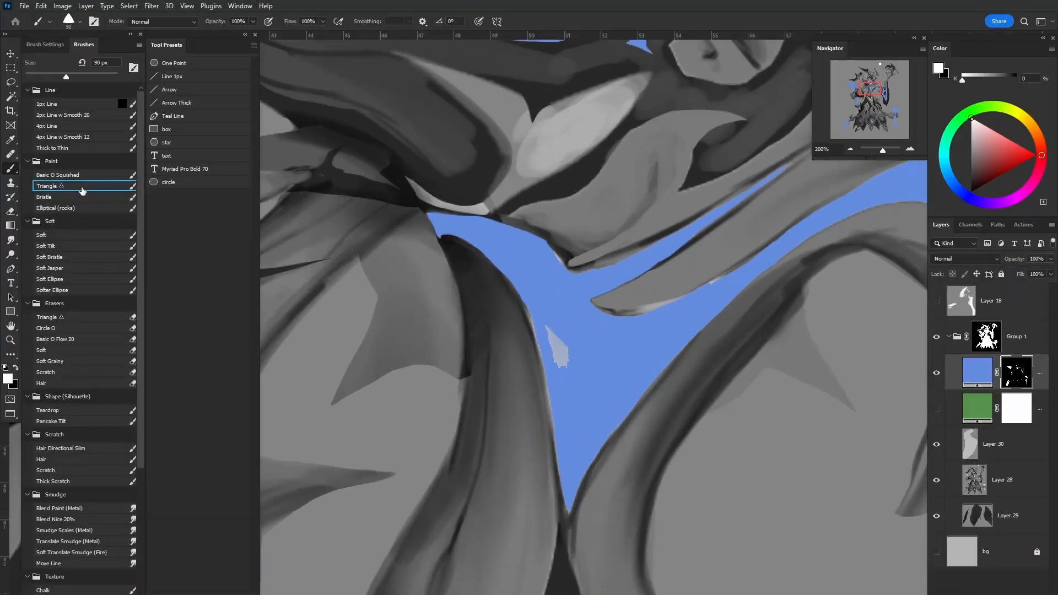
left_click(85, 317)
key("b")
left_click_drag(553, 354, 564, 357)
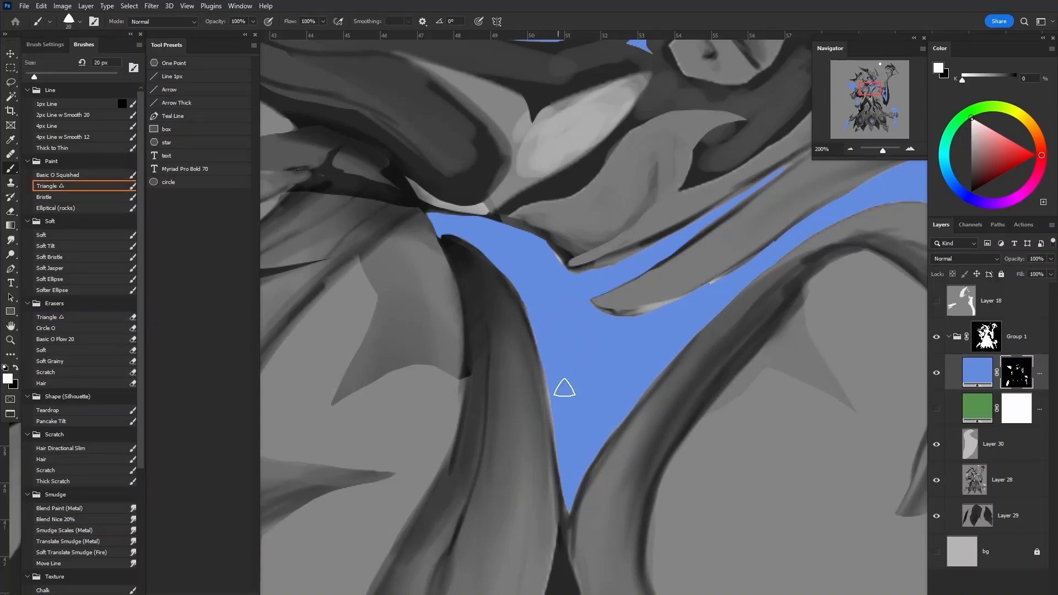
Fill the missed gaps at the edges of the blue chest and shoulder areas by painting white on the fill's mask
key("Tab")
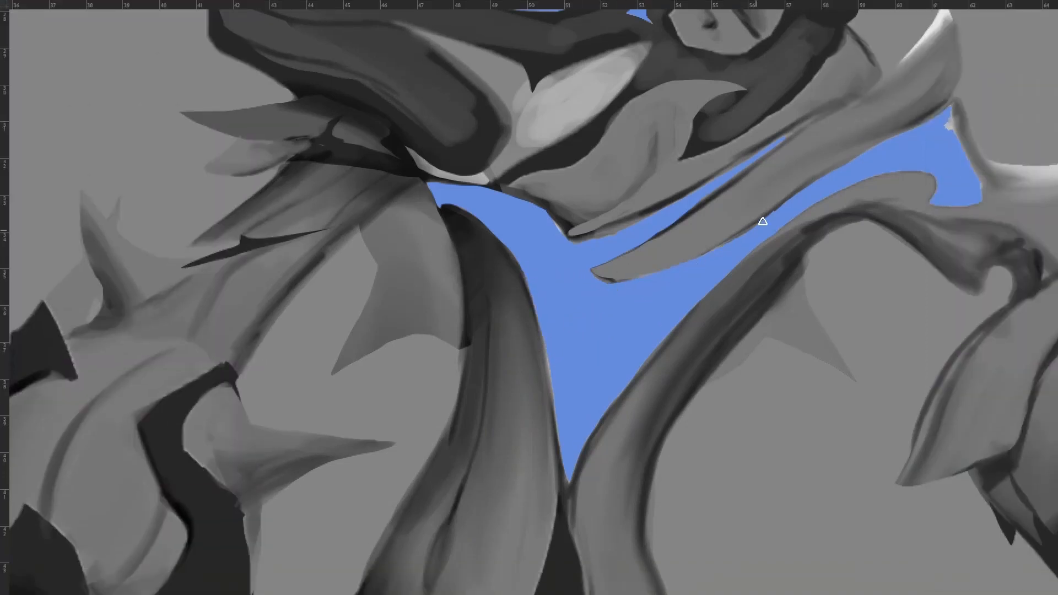
left_click_drag(1002, 150, 756, 309)
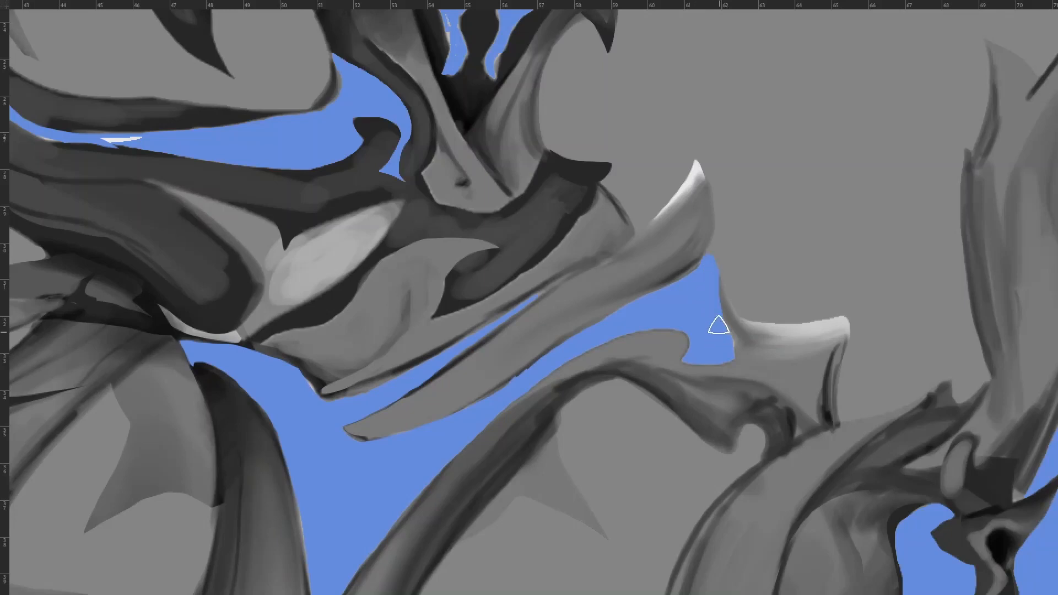
left_click_drag(904, 378, 648, 349)
left_click_drag(681, 431, 706, 274)
left_click_drag(96, 385, 634, 352)
left_click_drag(433, 320, 727, 303)
left_click_drag(289, 232, 556, 381)
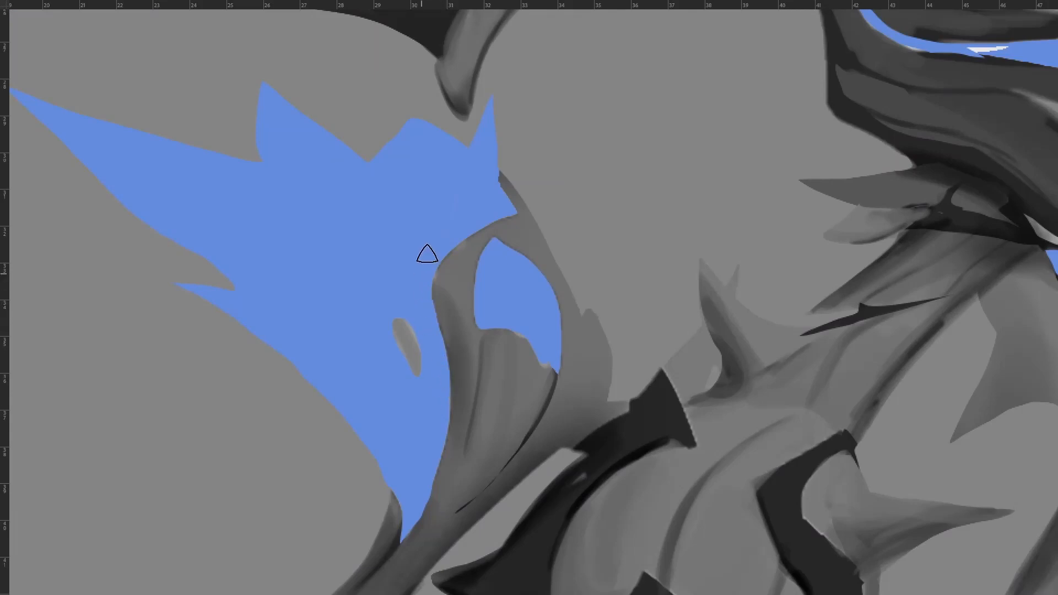
Paint the uncovered spots and outer edge of the pale forearm bone into the blue fill's mask with the Triangle brush
scroll(582, 367, "down", 5)
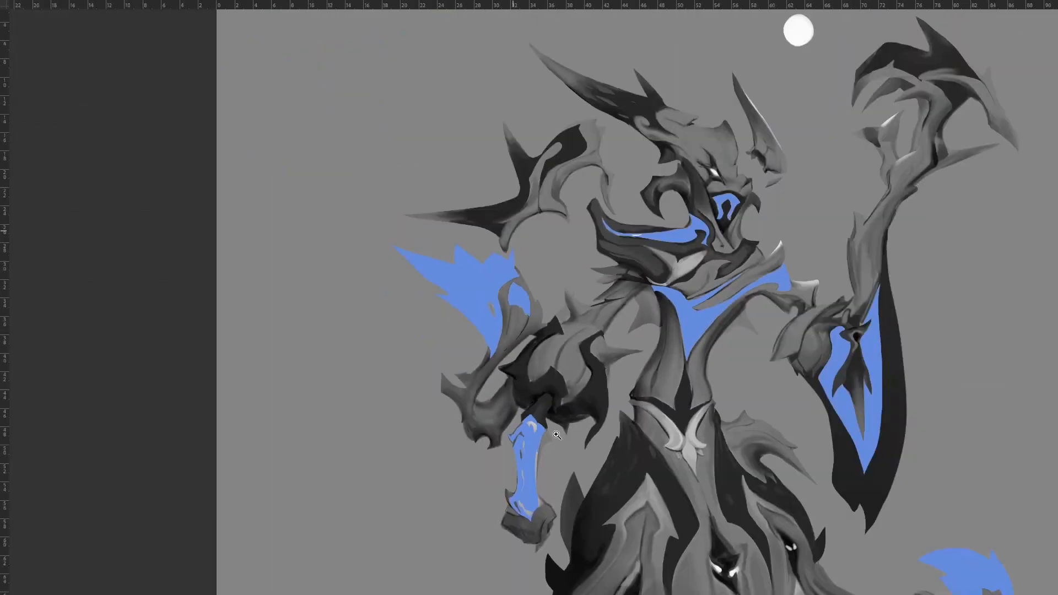
scroll(526, 492, "up", 1)
scroll(527, 491, "up", 5)
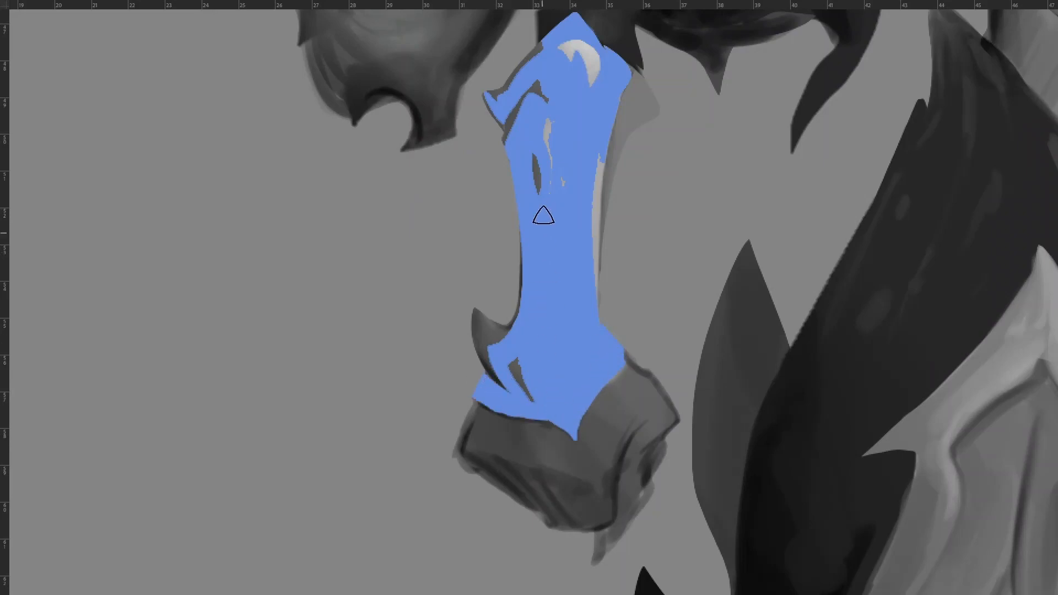
left_click_drag(601, 124, 594, 234)
left_click_drag(621, 135, 644, 106)
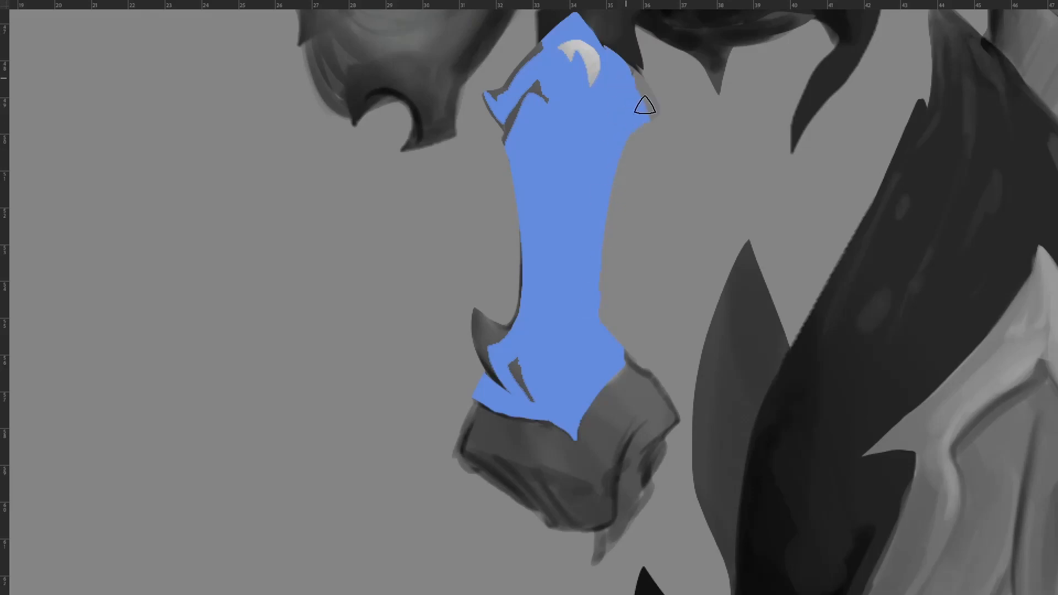
key("ctrl+minus")
key("ctrl+minus")
key("ctrl+minus")
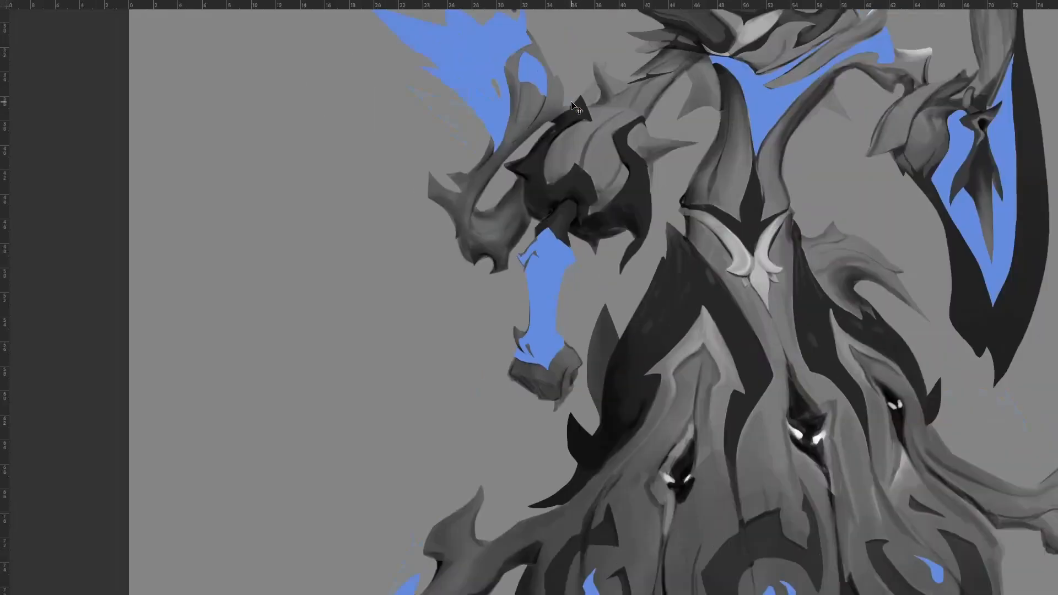
Fill the uncovered sliver in the blue collar band on the mask using a 7 px Triangle brush
key("Tab")
left_click_drag(704, 337, 707, 362)
left_click_drag(643, 324, 650, 422)
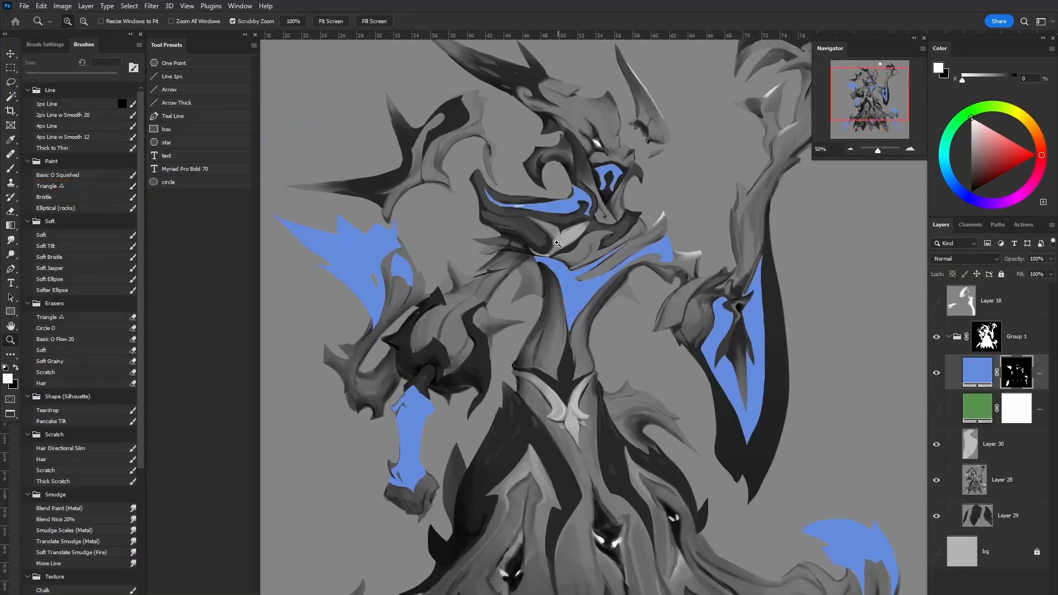
left_click(559, 234, "ctrl")
left_click_drag(558, 188, 553, 337)
left_click(483, 322, "ctrl")
key("bracketleft")
key("bracketleft")
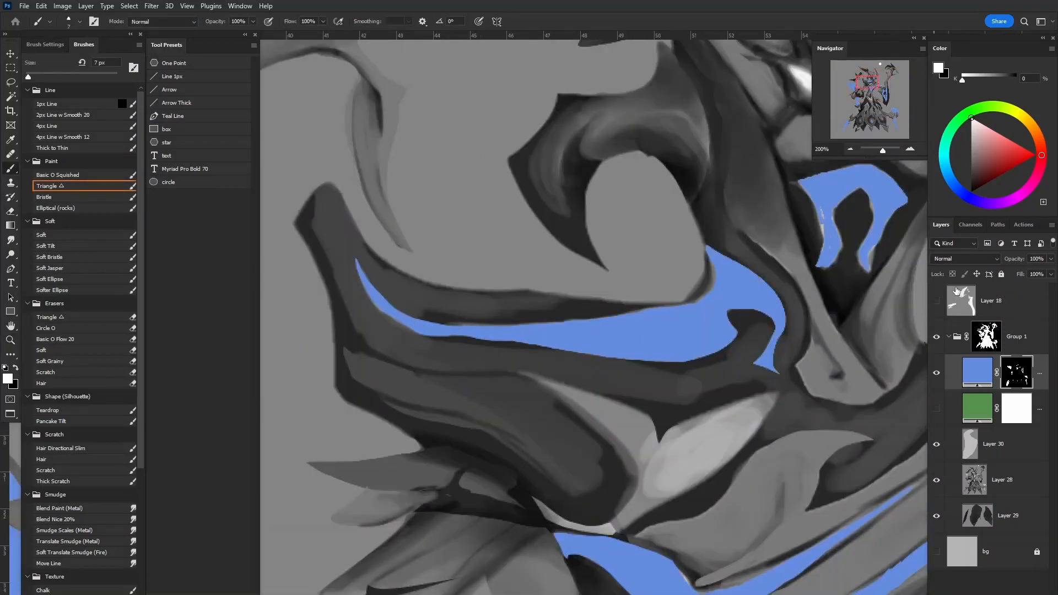
Set the blue fill layer's blend mode to Hard Light and check the shading across the painting
left_click(965, 259)
left_click(968, 402)
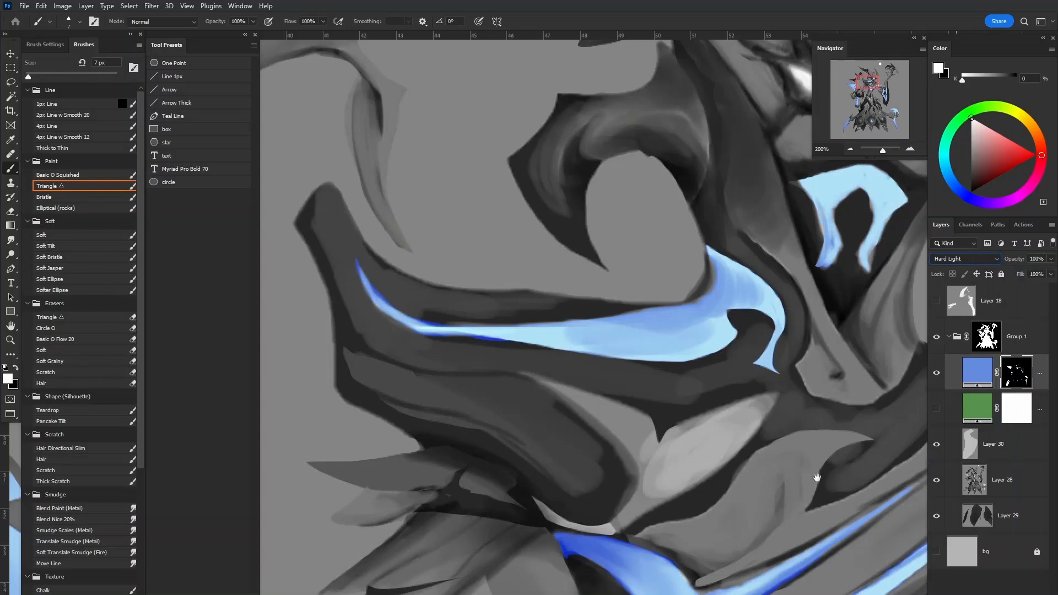
left_click_drag(824, 480, 636, 553)
key("f")
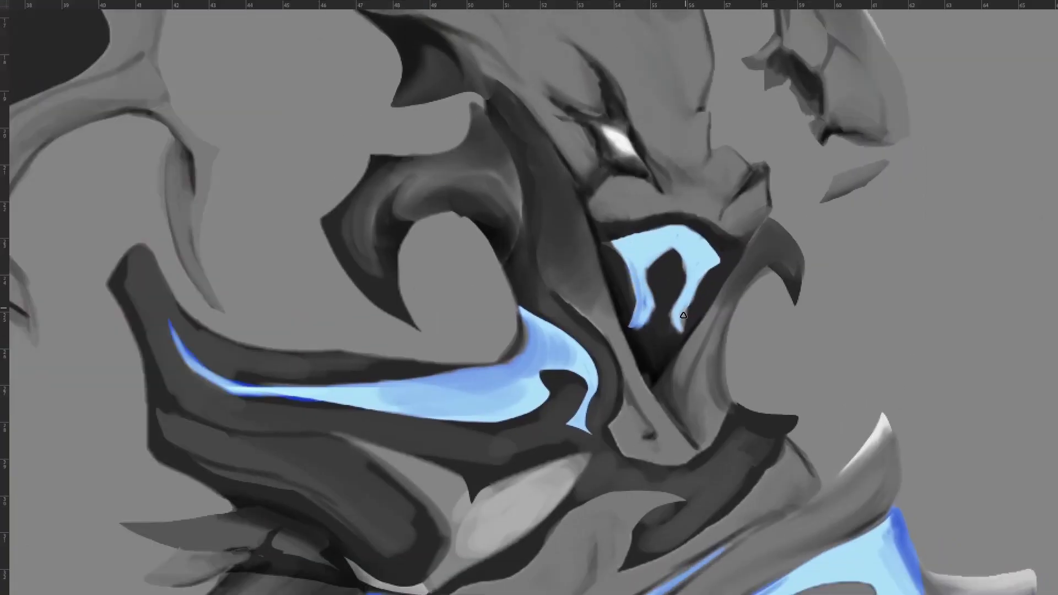
mouse_move(666, 447)
left_mouse_down()
mouse_move(687, 352)
mouse_move(731, 374)
left_mouse_up()
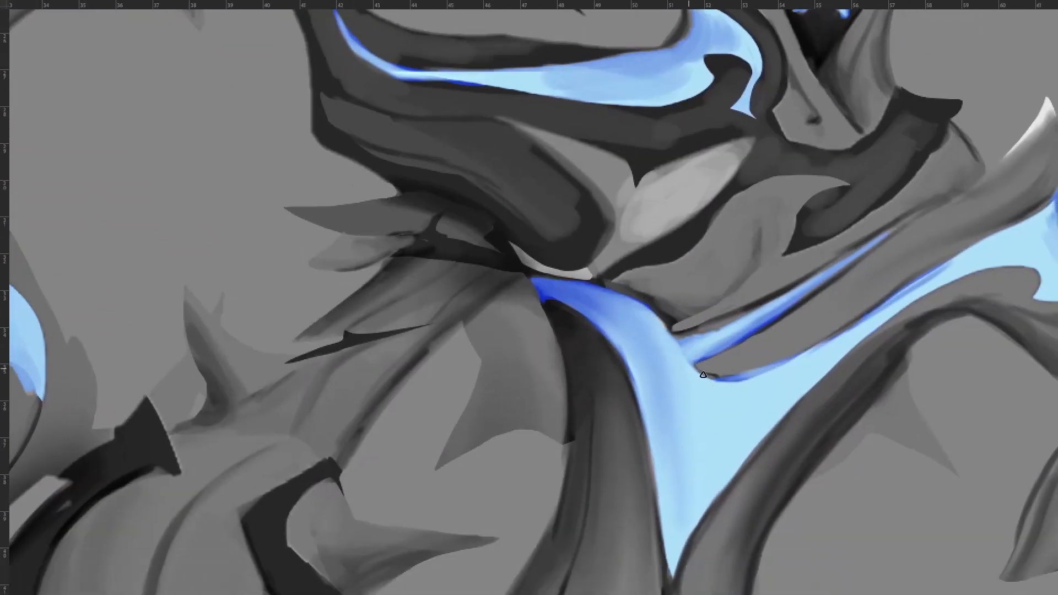
key("ctrl+minus")
key("ctrl+minus")
key("ctrl+minus")
key("ctrl+minus")
key("ctrl+minus")
Hide the blue fill layer so the whole character shows in grayscale
left_click_drag(599, 482, 706, 459)
left_click(615, 416)
key("f")
key("f")
left_click_drag(632, 458, 792, 445)
left_click(935, 374)
left_click_drag(746, 451, 708, 407)
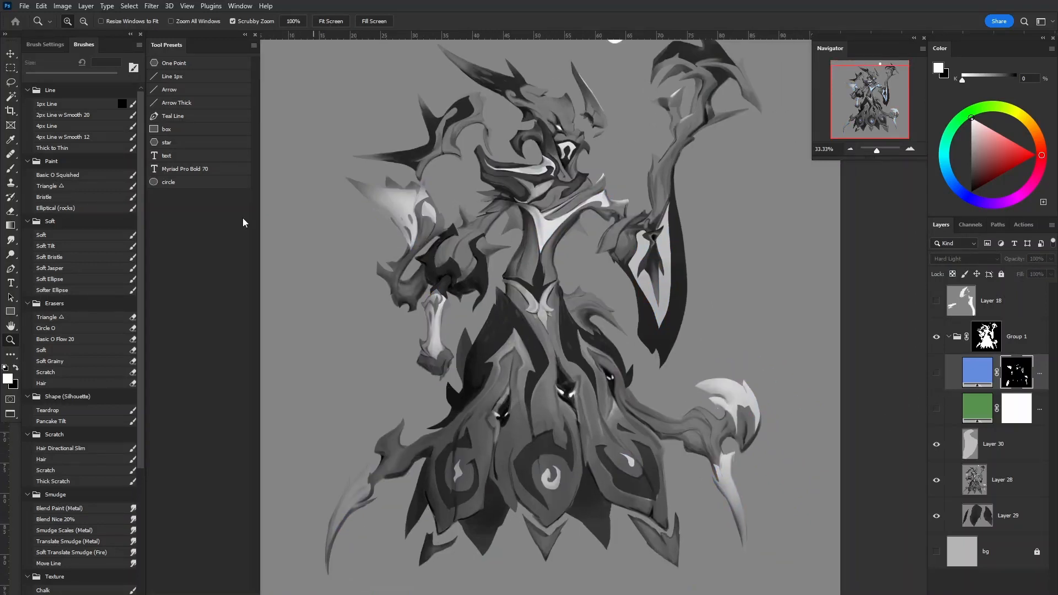
Try to select the dark robe panels with the Magic Wand at a tolerance of 30
left_click(12, 98)
left_click_drag(551, 270, 564, 324)
left_click(534, 384)
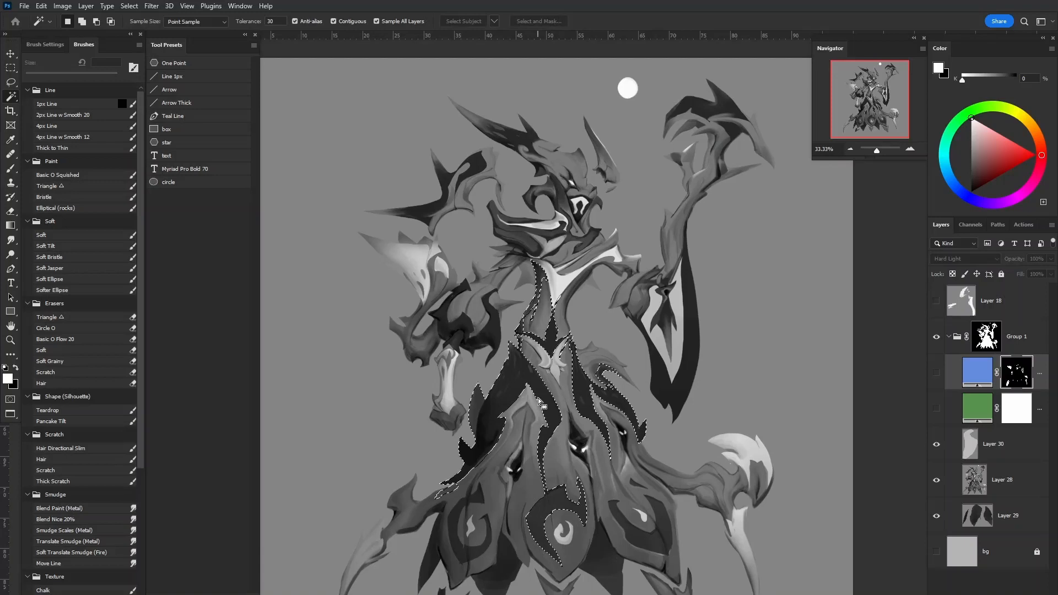
key("ctrl+d")
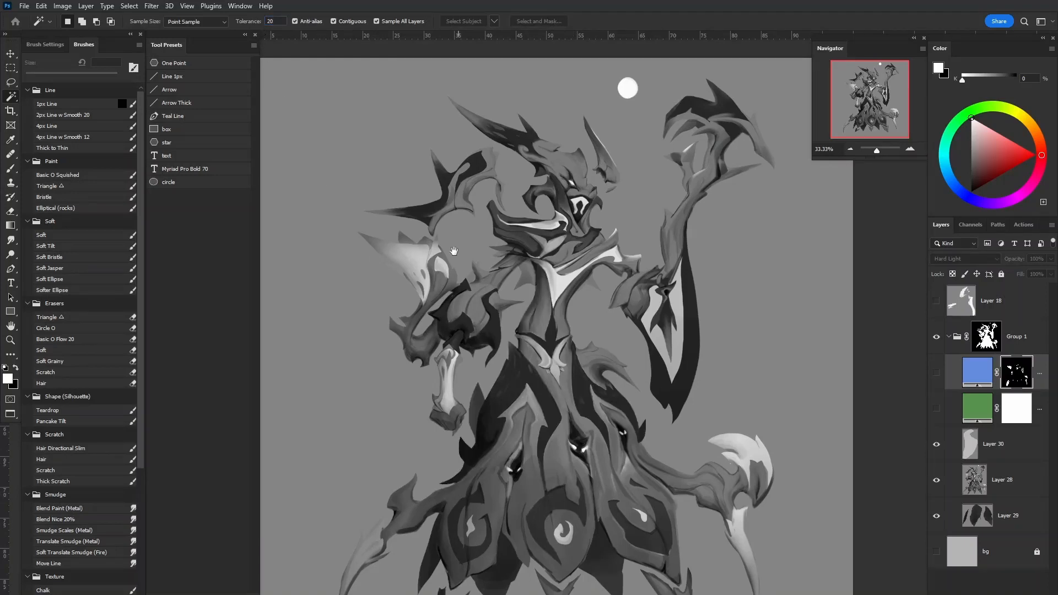
Select the dark areas of the horns, face, arm, robe and hanging blade with the Magic Wand at a tolerance of 20
left_click_drag(453, 251, 451, 308)
left_click(518, 194, "shift")
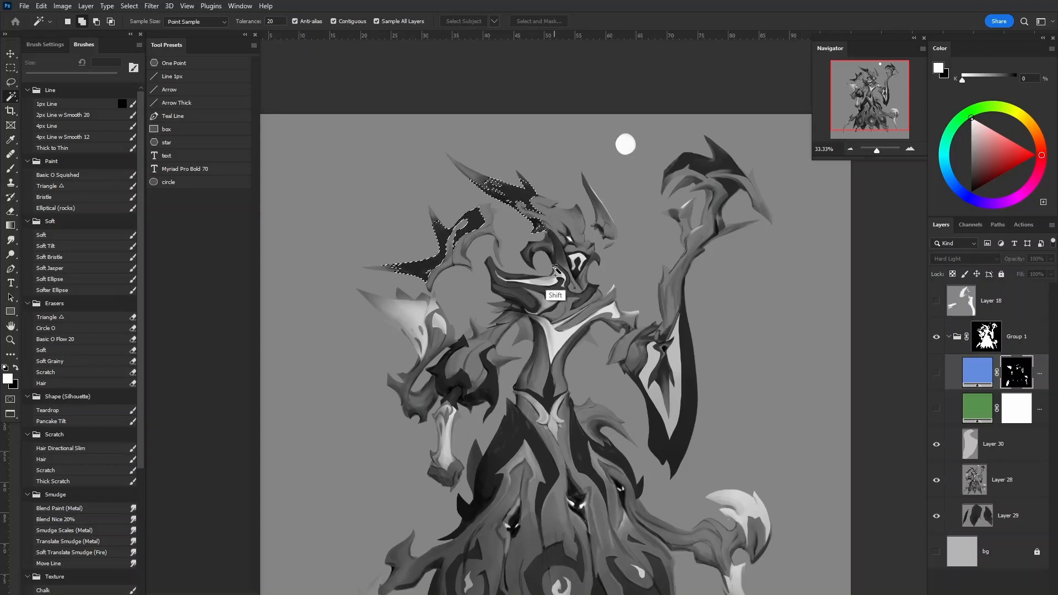
left_click(576, 277, "shift")
left_click(491, 406, "shift")
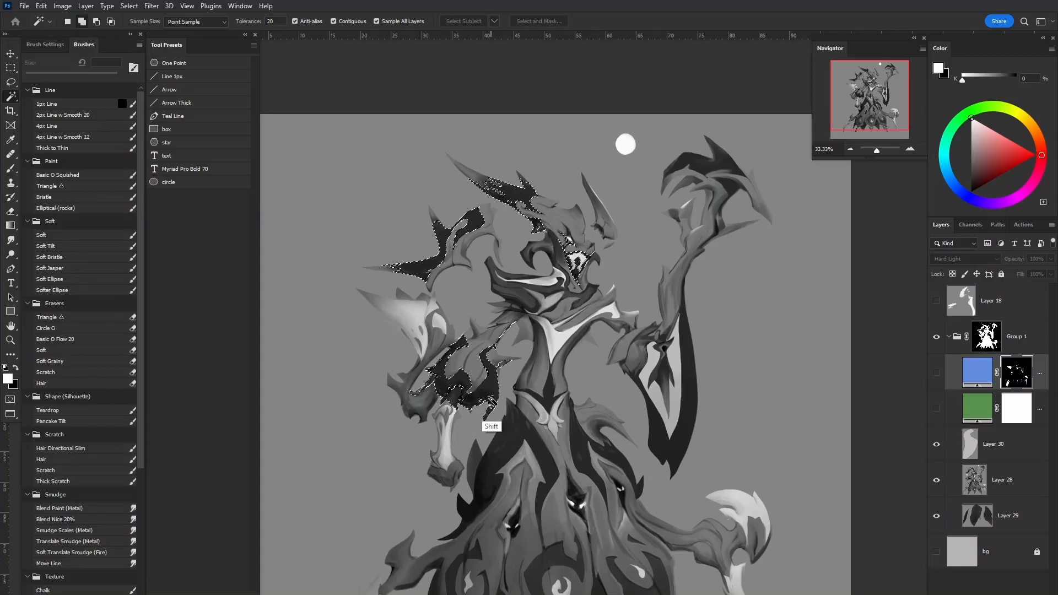
left_click(539, 463, "shift")
left_click(689, 367, "shift")
left_click(519, 307, "shift")
Add the missed dark parts around the collar and chest to the selection with the Lasso
left_click(496, 265, "ctrl")
left_click(496, 264, "ctrl")
left_click_drag(498, 287, 510, 328)
key("l")
left_click_drag(573, 374, 537, 359)
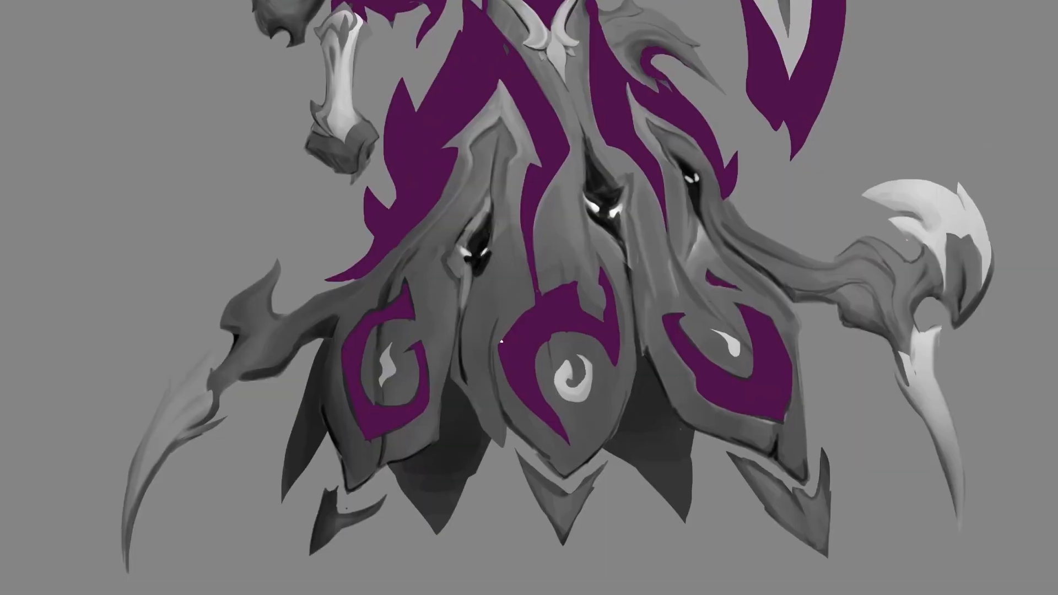
Set the dark purple fill's blend mode to Hard Light and recolour it to a brighter purple
left_click(965, 259)
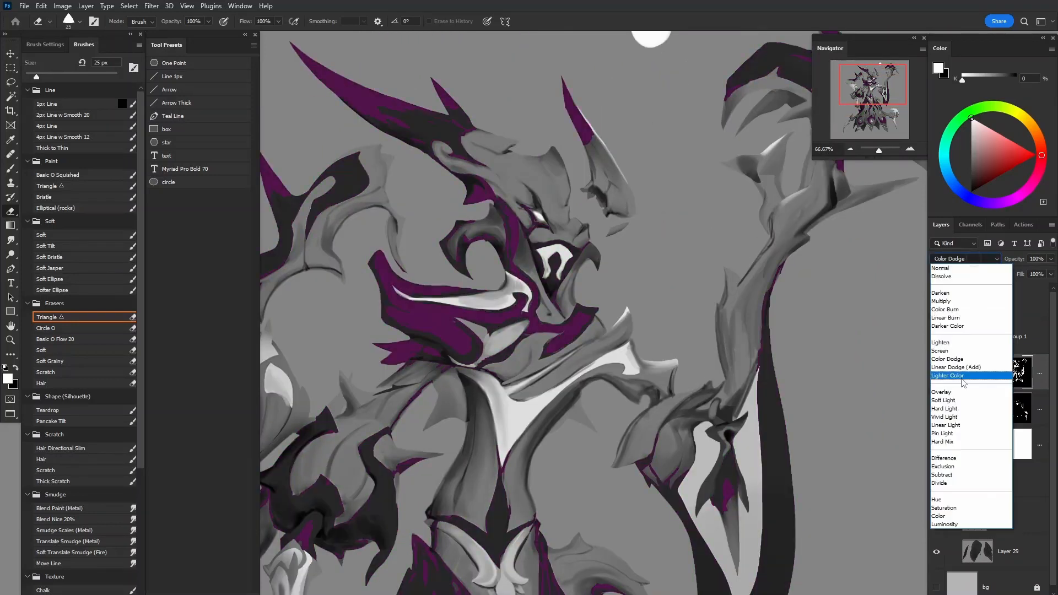
left_click(943, 411)
key("ctrl+minus")
double_click(975, 376)
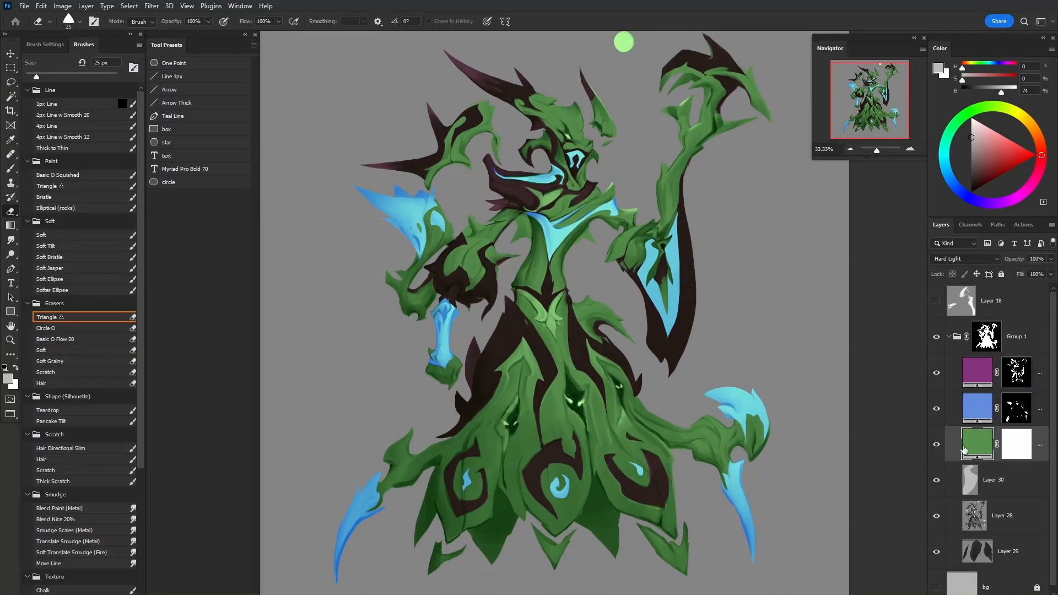
Toggle the green base fill to compare the colours, leaving it hidden
left_click(935, 446)
left_click(936, 446)
left_click(936, 446)
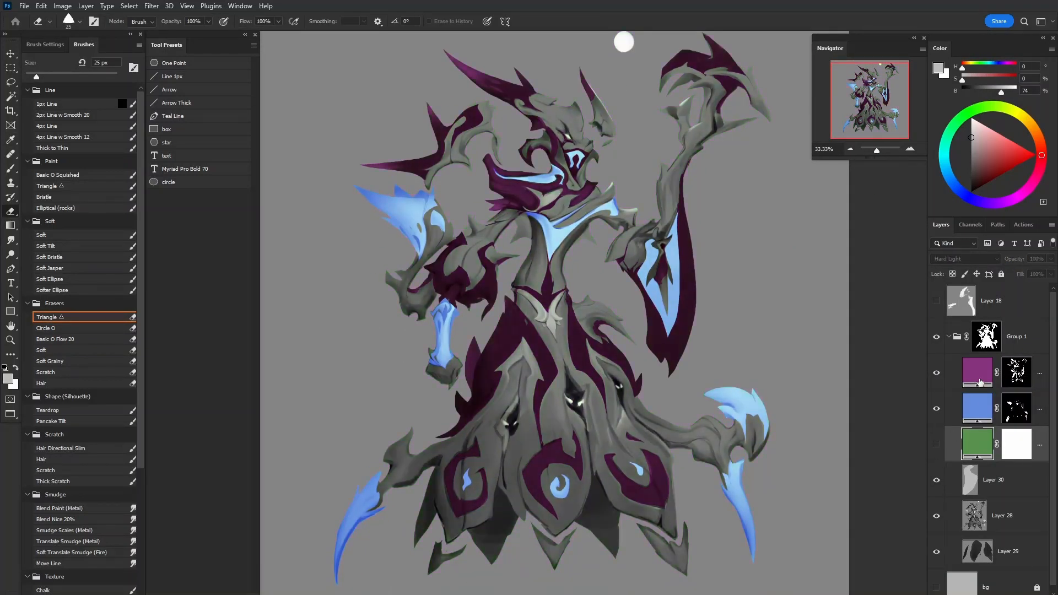
left_click_drag(588, 267, 612, 264)
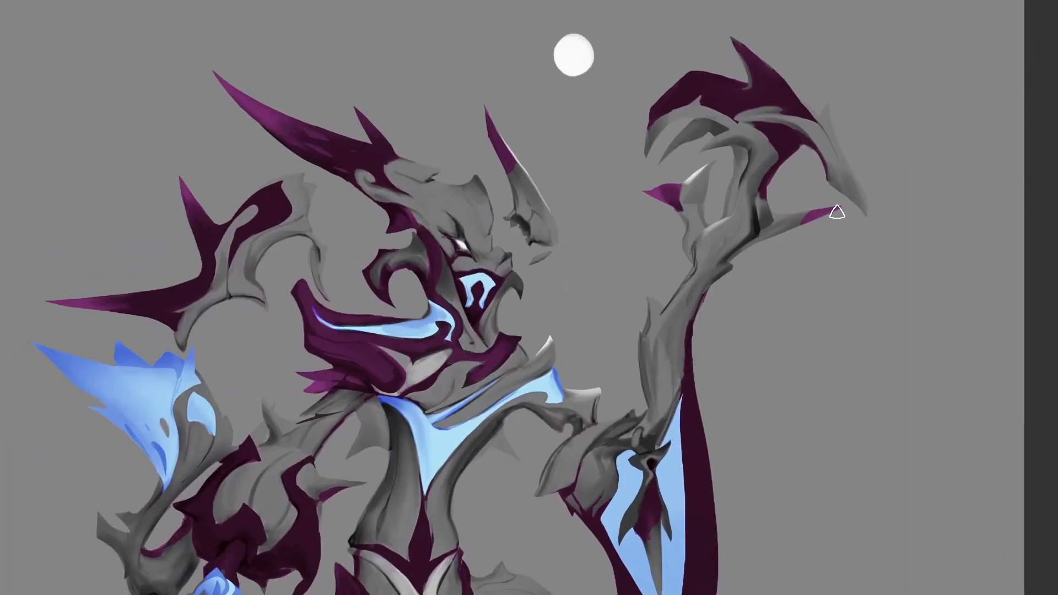
left_click_drag(574, 590, 717, 301)
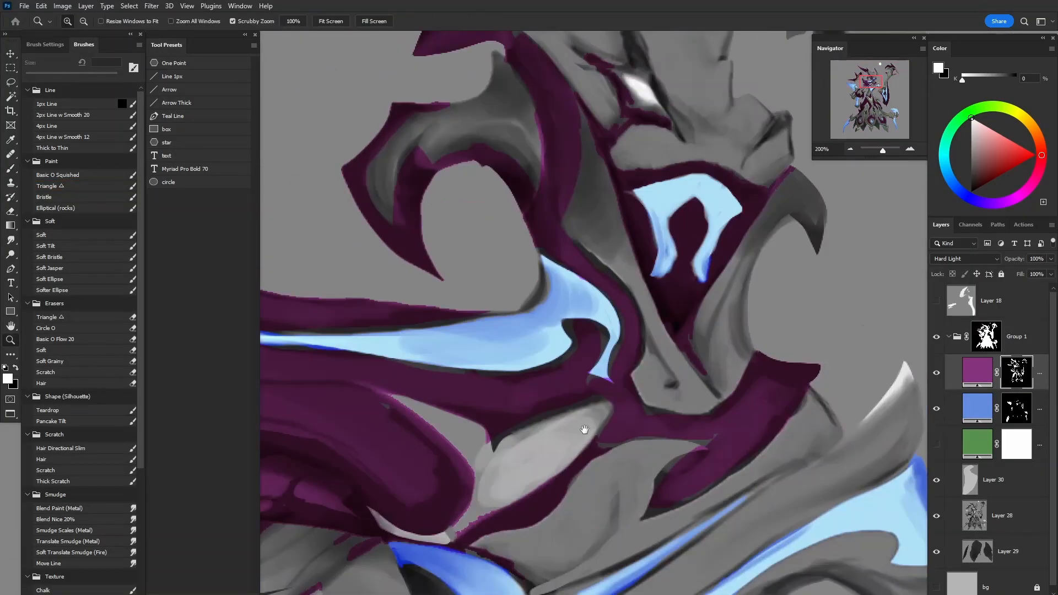
Select the pale throat plate and the glowing eye with the Lasso
left_click_drag(443, 428, 674, 365)
left_click_drag(528, 442, 473, 446)
left_click_drag(699, 111, 543, 419)
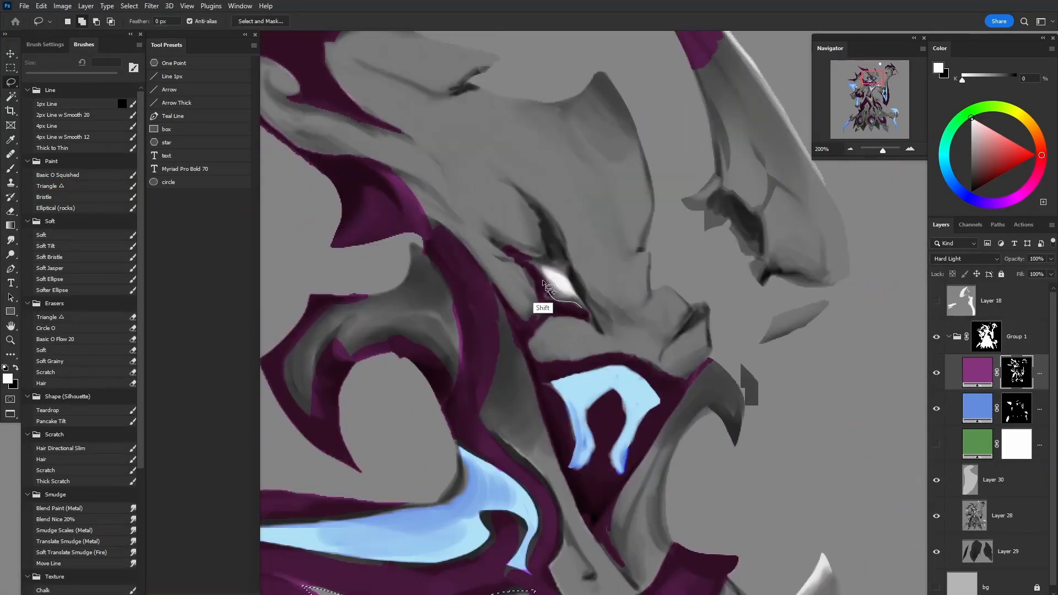
left_click_drag(543, 282, 578, 309)
key("ctrl+minus")
Add the pale belt ornament and the pointed trim of the robe's left fold to the Lasso selection
left_click_drag(687, 395, 656, 61)
key("ctrl+plus")
mouse_move(450, 222)
left_mouse_down()
mouse_move(437, 243)
mouse_move(655, 468)
left_mouse_up()
left_click_drag(745, 267, 428, 219)
key("ctrl+minus")
left_click_drag(692, 271, 696, 90)
mouse_move(555, 236)
left_mouse_down()
mouse_move(575, 271)
mouse_move(555, 237)
left_mouse_up()
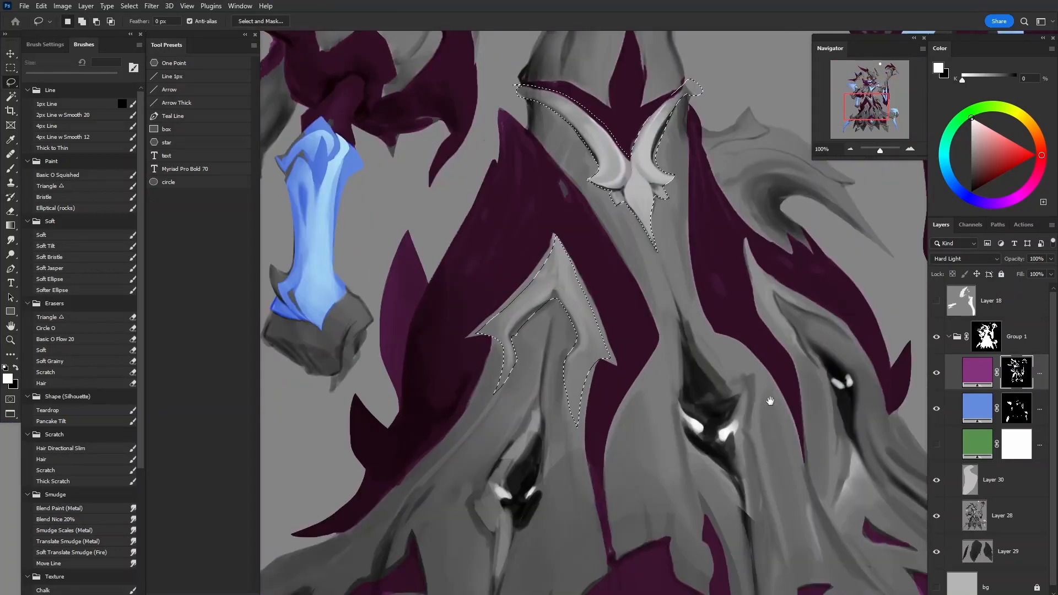
Add the pale trim of the robe's right fold to the Lasso selection
left_click_drag(770, 401, 514, 427)
mouse_move(488, 269)
left_mouse_down()
mouse_move(521, 312)
mouse_move(489, 269)
left_mouse_up()
key("ctrl+minus")
key("ctrl+minus")
mouse_move(674, 263)
left_mouse_down()
mouse_move(709, 438)
mouse_move(723, 427)
left_mouse_up()
Create a light teal Solid Color fill layer masked to the selection and set its blend mode to Hard Light
left_click(997, 594)
left_click(1004, 413)
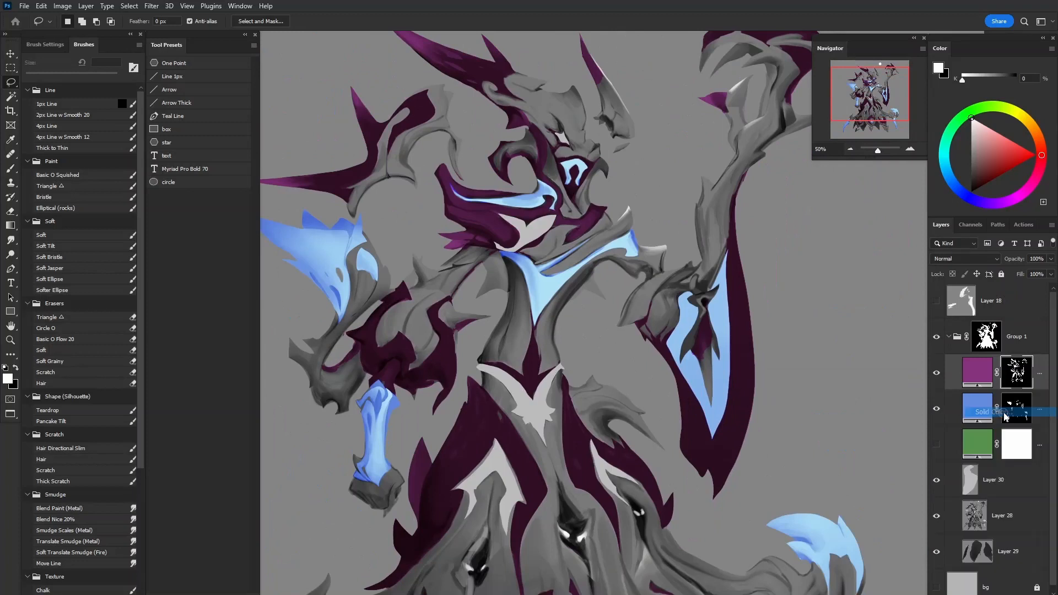
left_click(905, 453)
left_click(810, 400)
left_click(1025, 381)
key("ctrl+minus")
left_click(964, 259)
left_click(944, 409)
Lasso the rounded pod beside the arm blade, fill it on the teal mask, and erase the spill at its lower edge
key("ctrl+plus")
key("ctrl+plus")
key("ctrl+plus")
key("ctrl+plus")
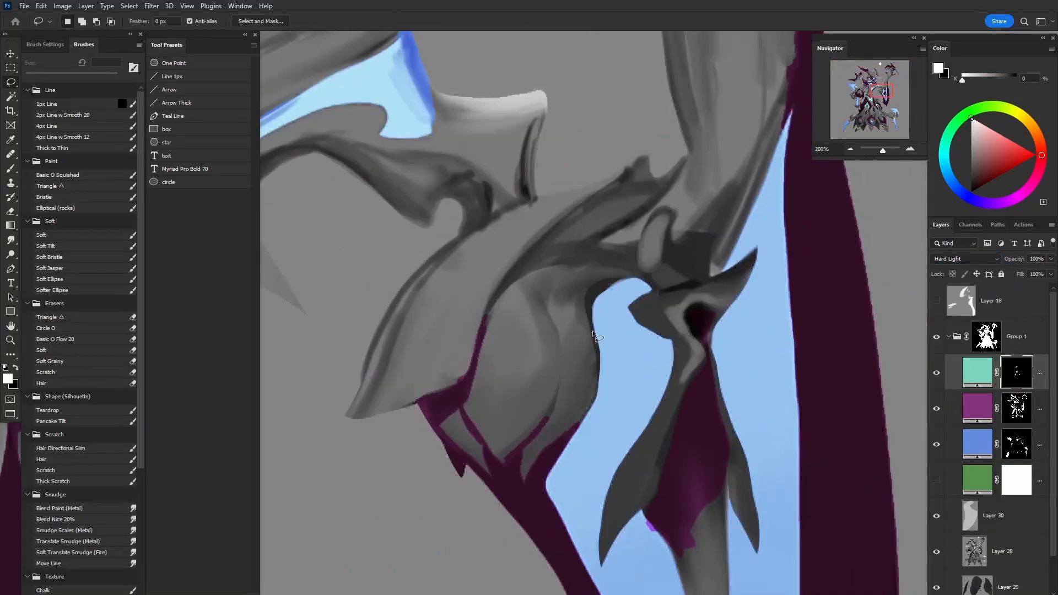
left_click_drag(590, 417, 593, 329)
key("alt+BackSpace")
key("ctrl+d")
key("e")
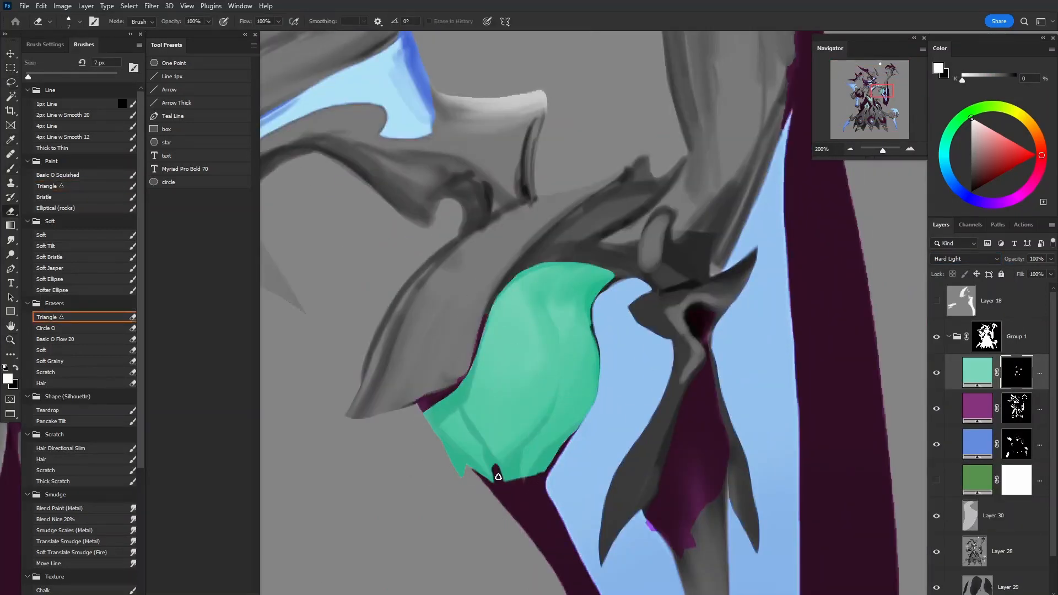
left_click_drag(526, 480, 580, 426)
key("b")
Lasso the small clasp above the hanging blade and fill it with white on the teal fill's mask
key("l")
left_click_drag(710, 313, 715, 309)
key("alt+BackSpace")
key("ctrl+d")
key("b")
key("ctrl+minus")
key("ctrl+minus")
key("ctrl+minus")
key("ctrl+minus")
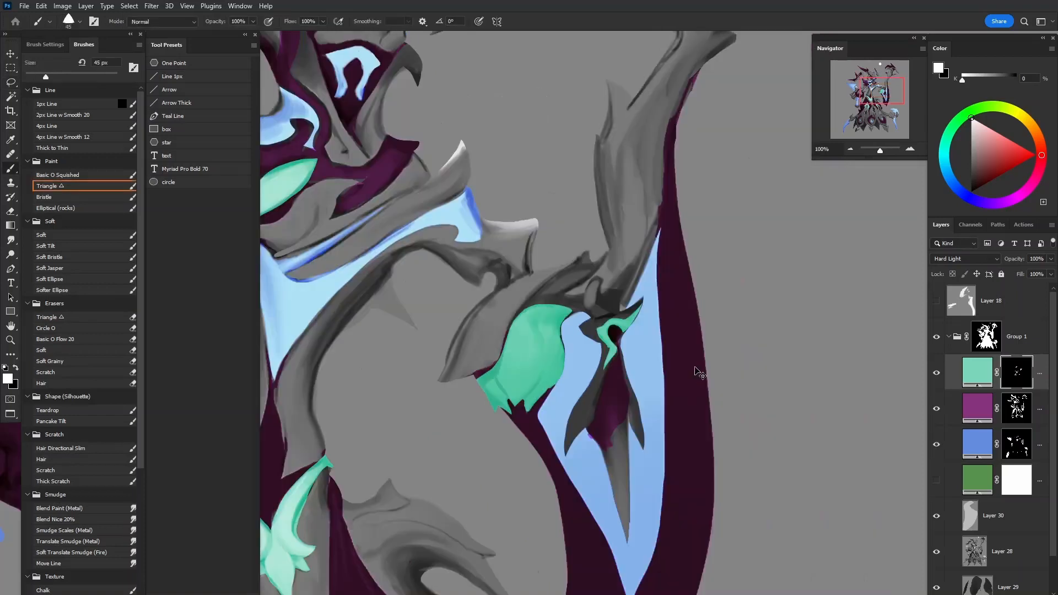
Recolour the teal fill to a greyish teal, and show the green base fill in a muted grey-green
double_click(977, 372)
left_click(1003, 406)
left_click(936, 480)
double_click(977, 480)
left_click(789, 460)
left_click(1004, 406)
Change the blue fill's colour to a muted olive yellow-green
double_click(970, 445)
left_click(778, 480)
left_click_drag(907, 469, 906, 548)
left_click(831, 456)
left_click(793, 480)
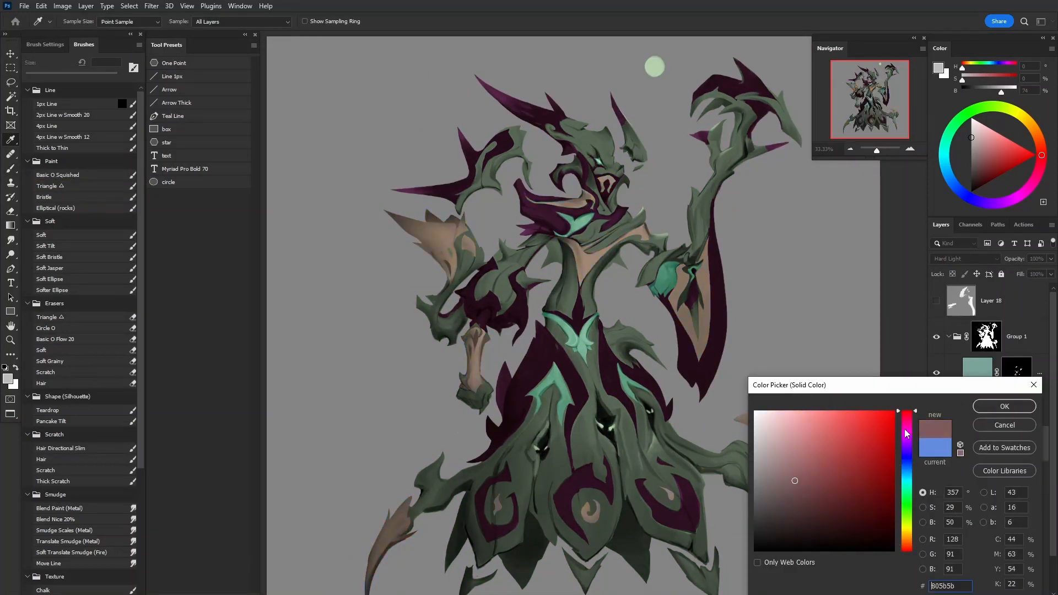
left_click_drag(907, 433, 907, 527)
left_click(1004, 406)
key("ctrl+minus")
key("ctrl+minus")
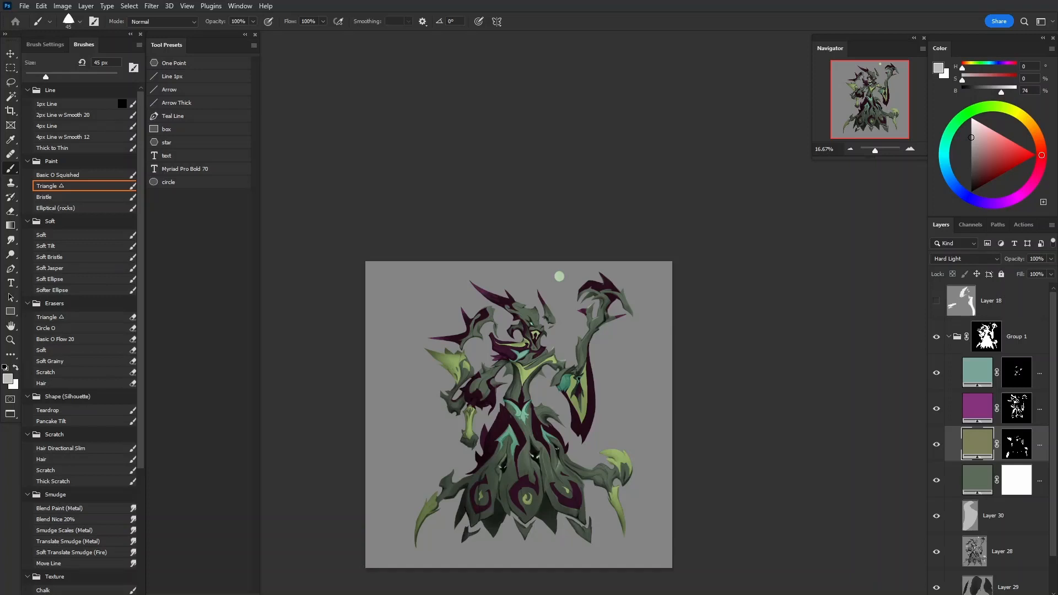
Change the teal fill's colour to a deeper, more saturated teal green
left_click(477, 430)
left_click(967, 379)
double_click(977, 372)
left_click(810, 471)
left_click(1003, 405)
Colour the glowing eyes in the robe's left fold by painting white on the teal fill's mask
left_click(1017, 372)
left_click_drag(667, 394, 692, 341)
left_click_drag(539, 433, 598, 433)
key("b")
mouse_move(503, 423)
left_mouse_down()
mouse_move(528, 439)
mouse_move(577, 423)
left_mouse_up()
Colour the glowing eyes in the robe's central fold on the teal mask and clean their edges with the Triangle eraser
mouse_move(876, 300)
left_mouse_down()
mouse_move(485, 370)
mouse_move(530, 397)
left_mouse_up()
key("e")
mouse_move(490, 333)
left_mouse_down()
mouse_move(528, 363)
mouse_move(535, 401)
left_mouse_up()
key("b")
left_click_drag(560, 401, 593, 379)
key("e")
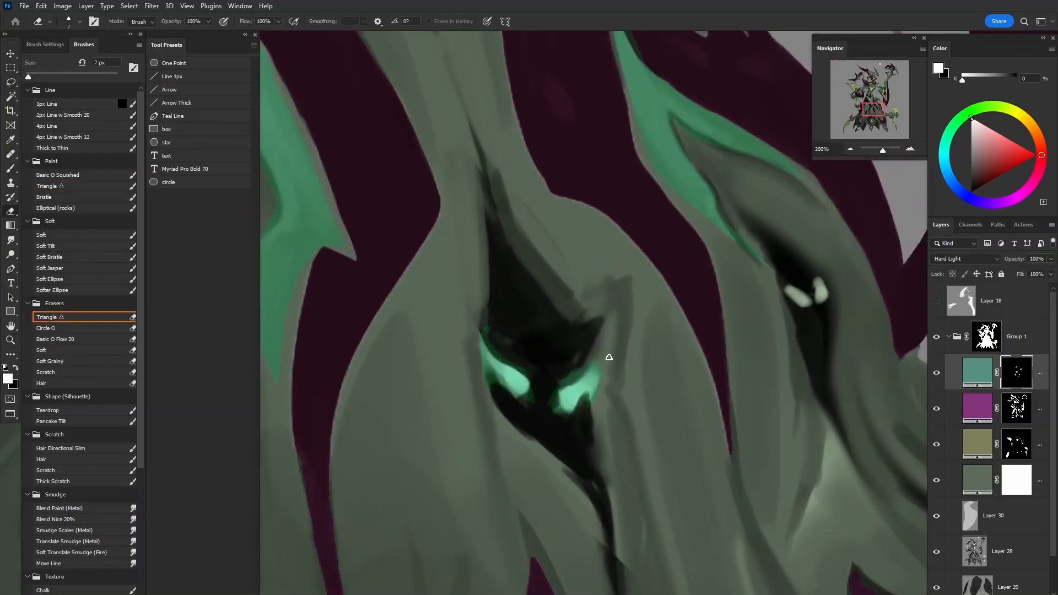
Colour the glowing eyes in the robe's right fold on the teal fill's mask
left_click_drag(771, 319, 653, 364)
left_click_drag(667, 332, 683, 343)
key("ctrl+minus")
key("ctrl+minus")
Touch up the purple fill's mask with the Triangle brush and the 7 px Triangle eraser
left_click(1016, 408)
mouse_move(588, 231)
left_mouse_down()
mouse_move(578, 263)
mouse_move(692, 356)
left_mouse_up()
key("b")
left_click_drag(576, 261, 614, 274)
key("e")
left_click_drag(684, 286, 650, 340)
key("ctrl+minus")
key("ctrl+minus")
key("ctrl+minus")
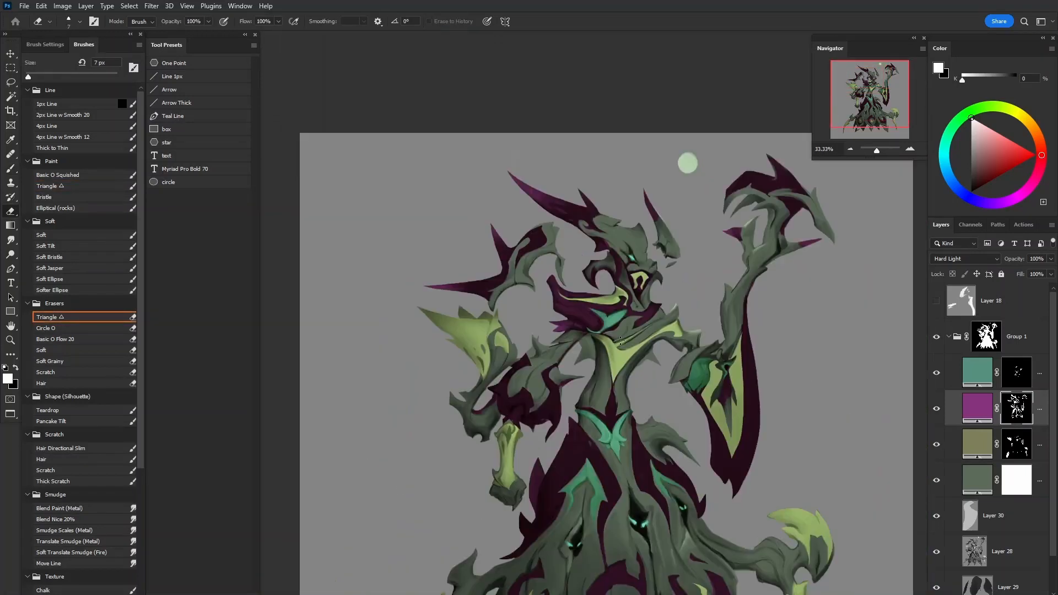
left_click(1016, 444)
key("b")
key("ctrl+plus")
key("ctrl+plus")
key("]")
key("]")
key("]")
key("]")
key("]")
key("z")
left_click(557, 284, "alt")
left_click(557, 355)
left_click(557, 354, "alt")
Trim the purple fill's mask around the head by painting black with the small Triangle brush
left_click(1017, 408)
left_click(438, 300)
key("b")
key("x")
key("[")
key("[")
key("[")
key("[")
key("[")
key("[")
key("[")
left_click_drag(611, 317, 546, 344)
key("ctrl+minus")
Remove the purple from the small spikes below the collar by painting black on the purple fill's mask
key("f")
key("f")
key("f")
key("z")
left_click(528, 186)
left_click(528, 186)
left_click(528, 186)
key("b")
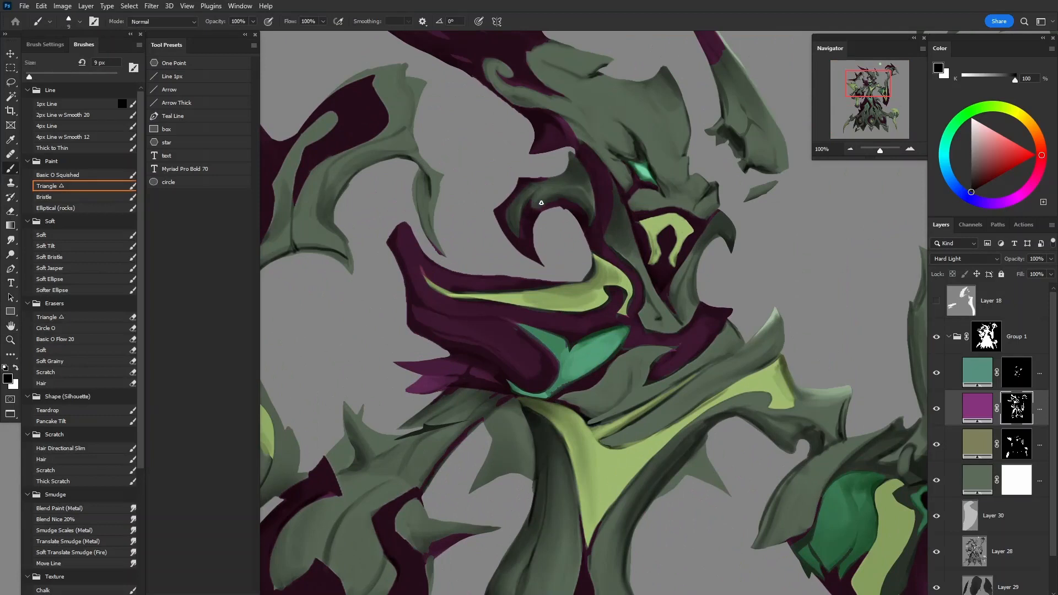
left_click_drag(421, 397, 514, 364)
key("]")
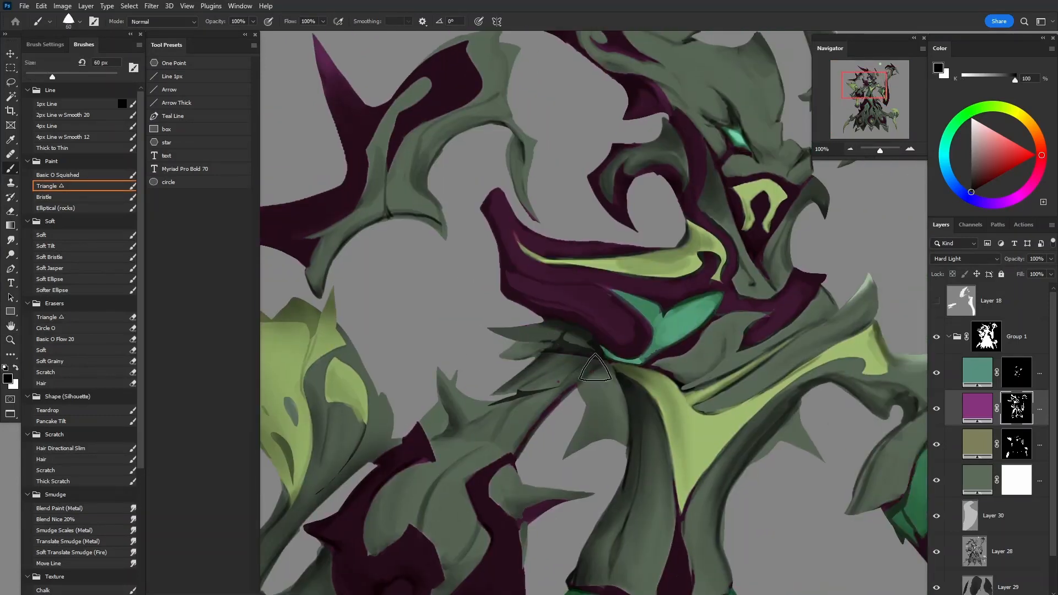
Try a saturated yellow-green as the colour of the teal Solid Color fill
key("ctrl+minus")
key("ctrl+minus")
key("ctrl+minus")
key("ctrl+minus")
key("z")
double_click(580, 430)
double_click(978, 373)
left_click_drag(907, 487, 909, 523)
left_click(854, 461)
left_click(1005, 406)
key("ctrl+minus")
key("ctrl+minus")
key("ctrl+plus")
left_click_drag(773, 504, 732, 385)
left_click_drag(880, 424, 899, 545)
double_click(977, 479)
left_click(812, 449)
left_click_drag(910, 510, 912, 527)
left_click(817, 487)
mouse_move(914, 479)
left_mouse_down()
mouse_move(915, 464)
mouse_move(915, 476)
left_mouse_up()
left_click(1006, 426)
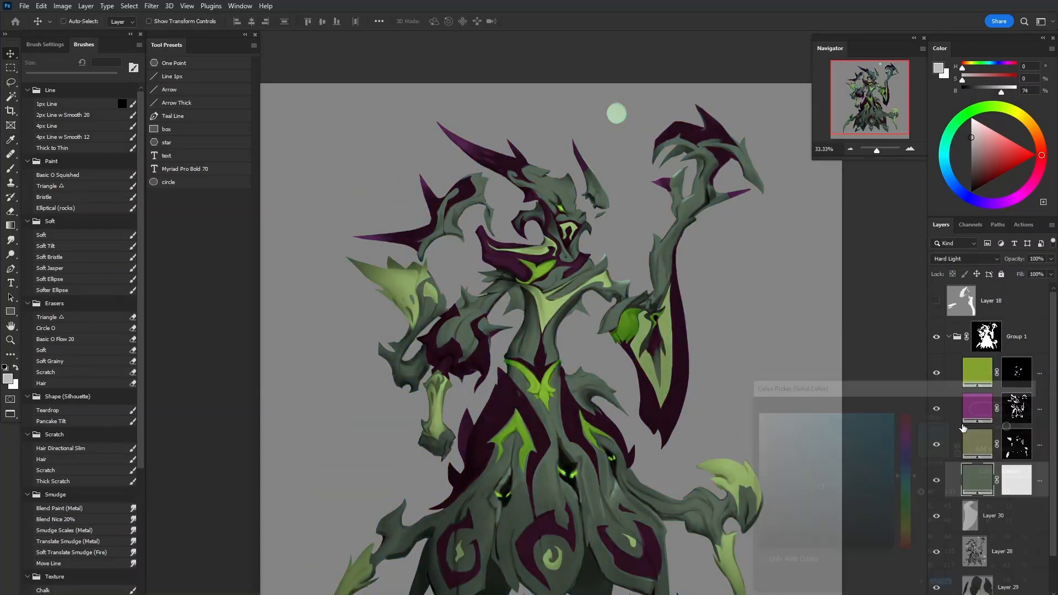
Change the topmost accent fill to cyan-blue #319aaa with hue 188, saturation 71 and brightness 67
double_click(978, 372)
left_click_drag(913, 419, 912, 481)
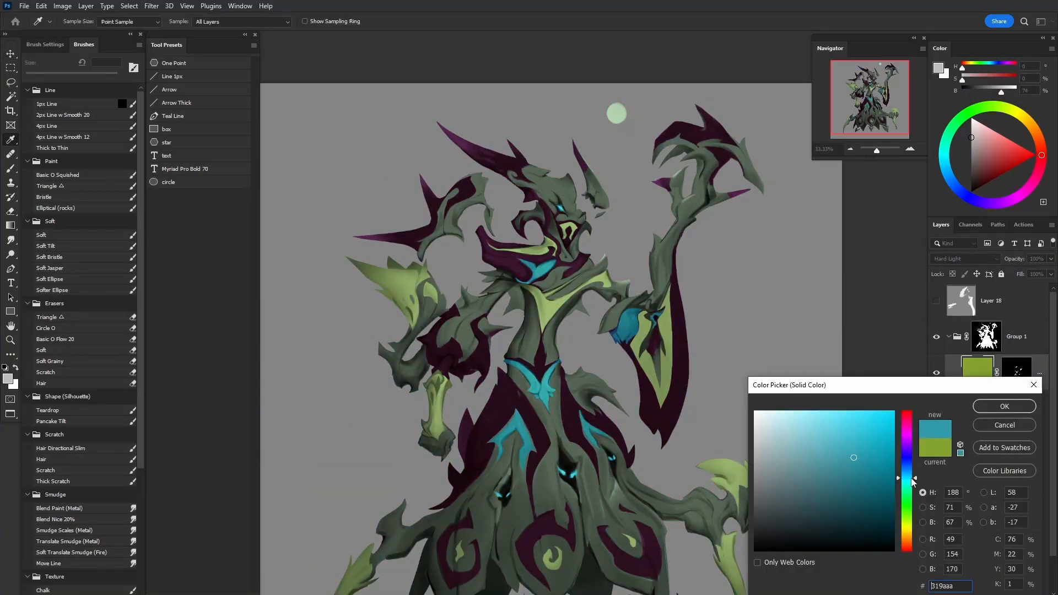
left_click(1005, 406)
Remove the purple from the lowered arm's elbow spike by painting black on the purple mask with the 30 px Triangle brush
left_click_drag(879, 441, 882, 396)
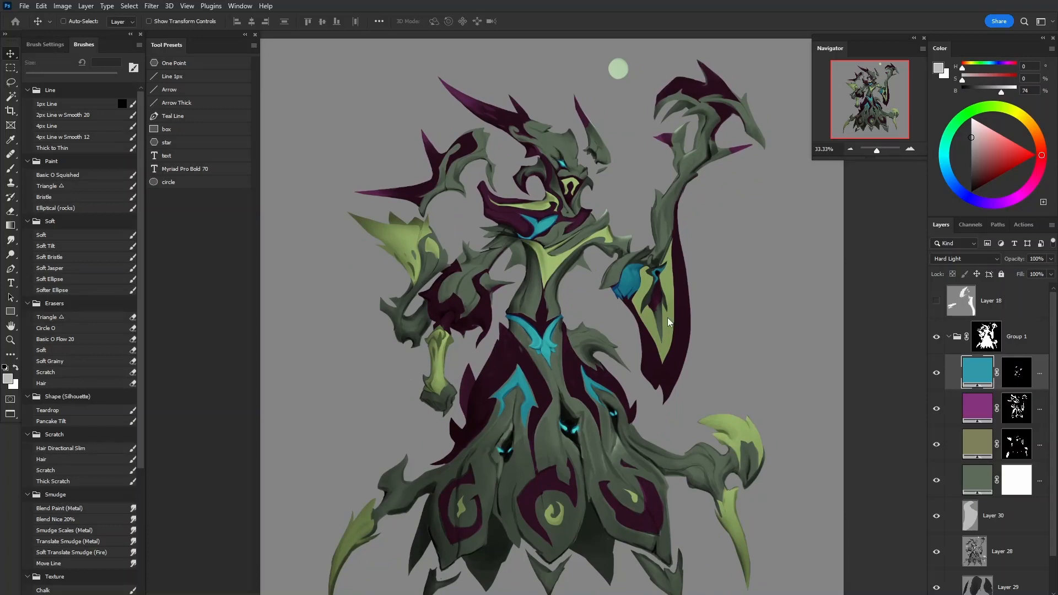
mouse_move(745, 385)
left_mouse_down()
mouse_move(833, 394)
mouse_move(791, 349)
mouse_move(759, 380)
left_mouse_up()
left_click_drag(484, 286, 661, 314)
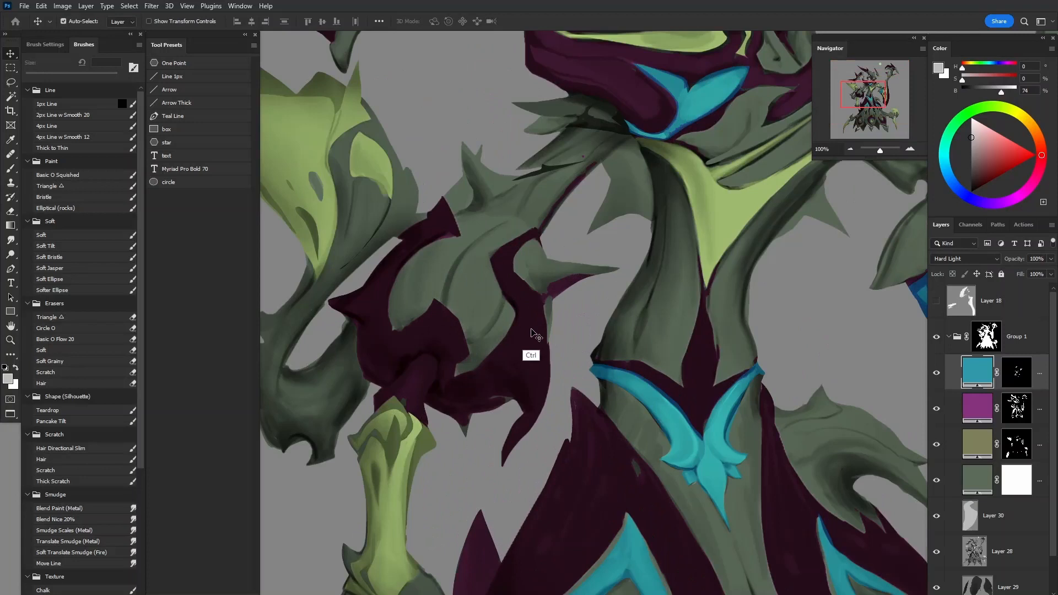
left_click(531, 331, "ctrl")
left_click_drag(550, 288, 852, 376)
left_click(1011, 421)
key("b")
key("bracketleft")
key("bracketleft")
key("bracketleft")
key("bracketleft")
key("bracketleft")
left_click_drag(551, 295, 557, 330)
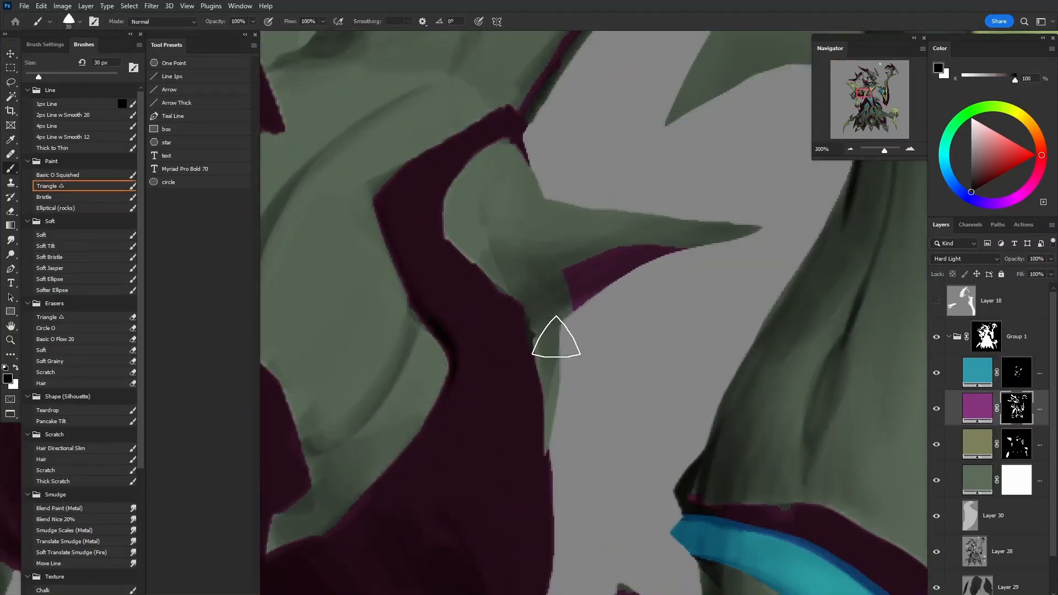
left_click_drag(555, 286, 683, 248)
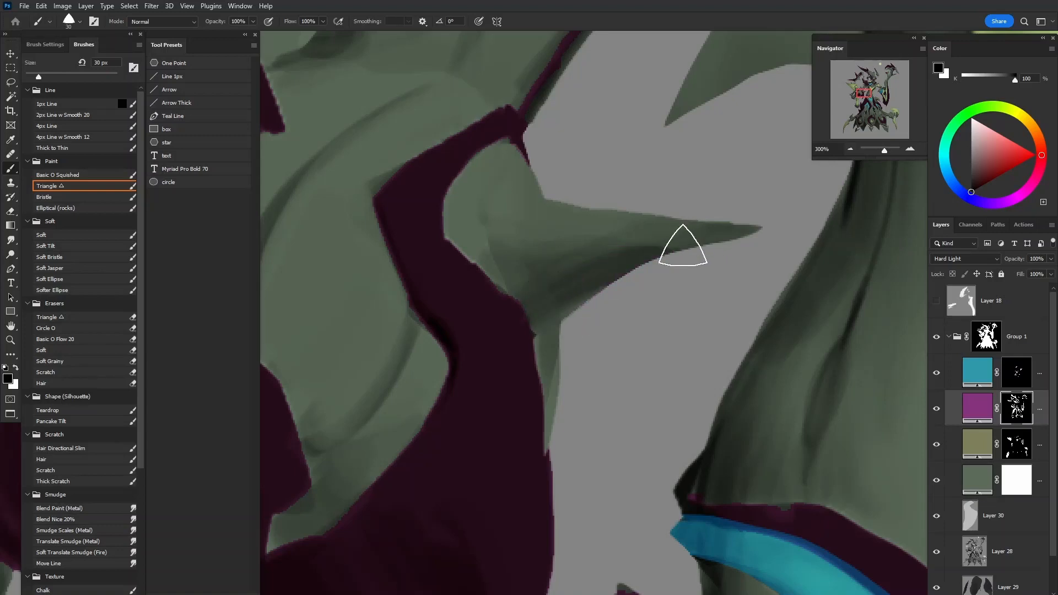
Mask out the thin purple strip along the underside of the upper arm with black on the purple fill's mask
left_click_drag(624, 231, 665, 355)
mouse_move(645, 392)
left_mouse_down()
mouse_move(661, 352)
mouse_move(691, 327)
left_mouse_up()
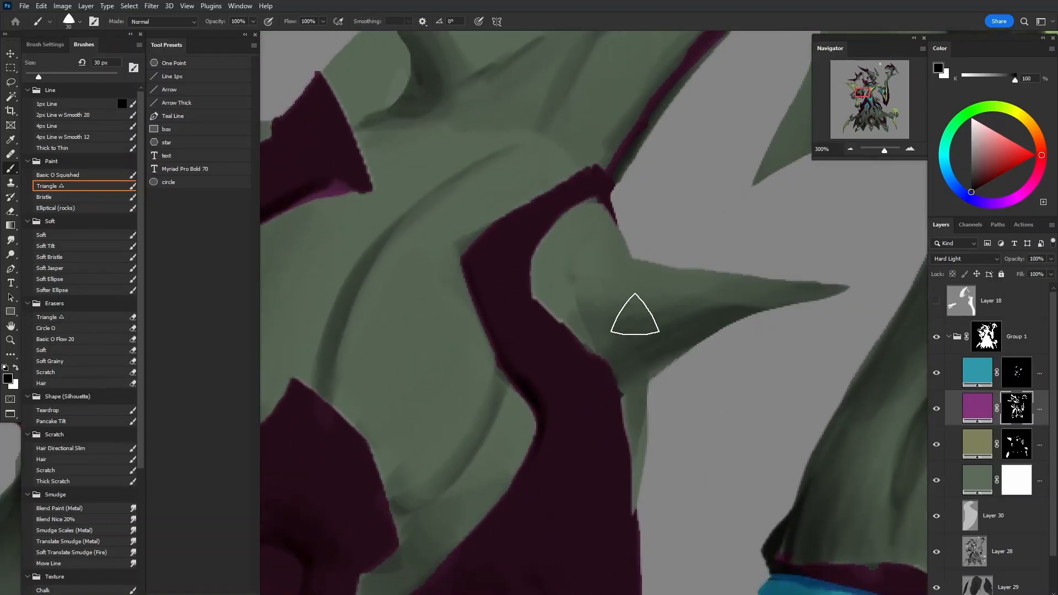
mouse_move(539, 239)
left_mouse_down()
mouse_move(638, 338)
mouse_move(633, 411)
left_mouse_up()
mouse_move(763, 322)
left_mouse_down()
mouse_move(668, 408)
mouse_move(661, 327)
left_mouse_up()
mouse_move(557, 388)
left_mouse_down()
mouse_move(567, 355)
mouse_move(682, 224)
mouse_move(701, 150)
left_mouse_up()
Try white strokes on the purple fill's mask along the upper arm and the elbow spike, undoing each one
key("x")
left_click_drag(553, 392, 741, 198)
key("ctrl+z")
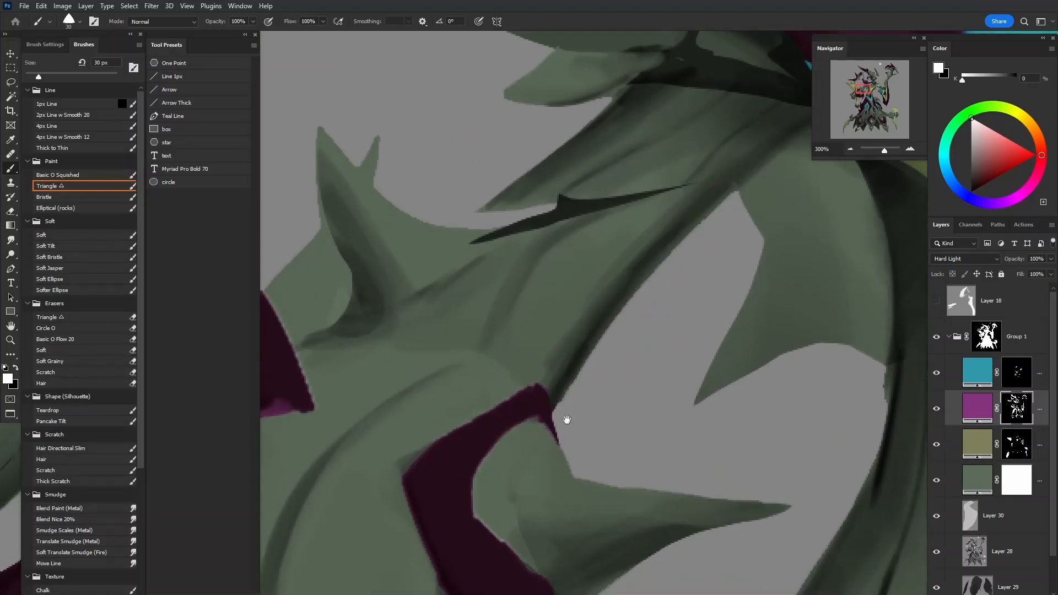
left_click_drag(475, 503, 543, 234)
key("f")
key("f")
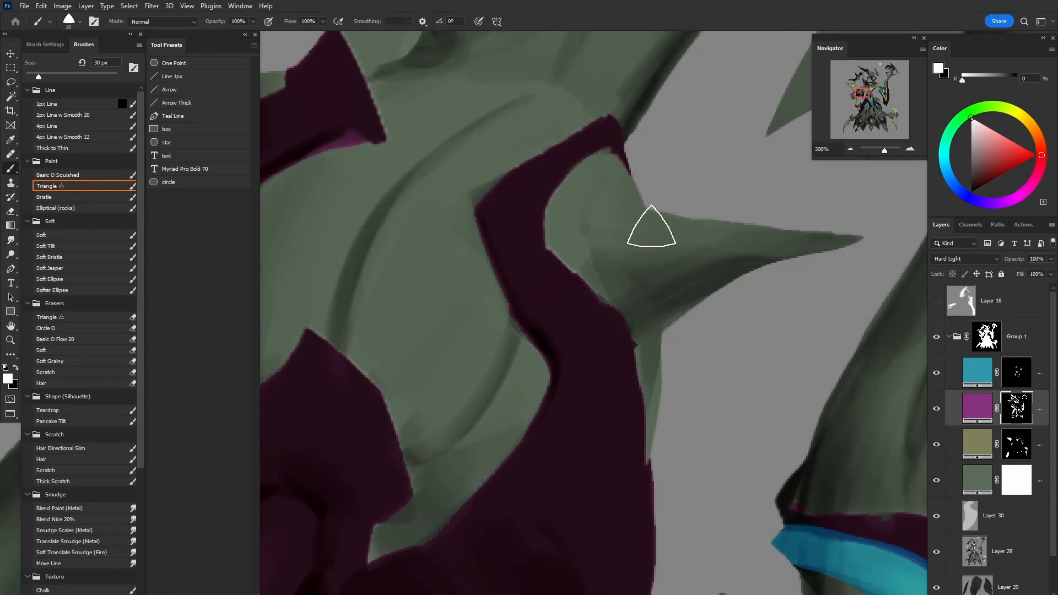
left_click_drag(645, 228, 664, 208)
key("ctrl+z")
mouse_move(634, 320)
left_mouse_down()
mouse_move(609, 198)
mouse_move(720, 248)
mouse_move(813, 236)
mouse_move(780, 268)
left_mouse_up()
key("ctrl+z")
Touch up the purple fill's mask on the lowered arm by painting black with the Triangle brush
key("x")
mouse_move(562, 220)
left_mouse_down()
mouse_move(569, 173)
mouse_move(517, 170)
left_mouse_up()
left_click_drag(517, 170, 546, 281)
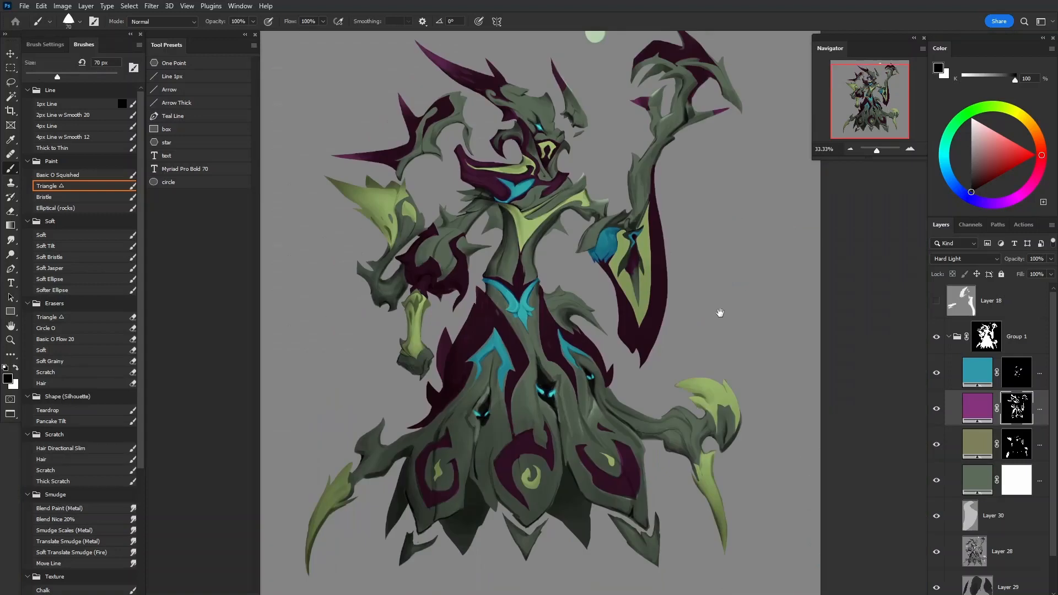
left_click_drag(720, 313, 822, 373)
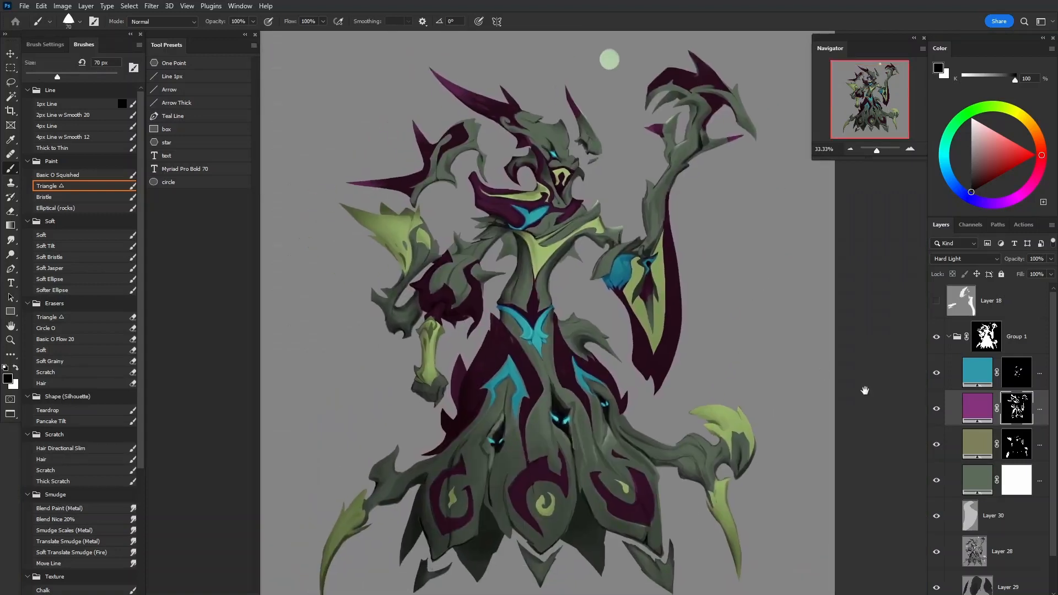
left_click_drag(815, 432, 801, 447)
right_click(777, 479)
left_click_drag(747, 427, 763, 481)
Colour the hanging sleeve's central blade purple through a lasso selection on the purple mask and clean its edges with the 7 px Triangle eraser
key("z")
left_click(656, 366)
left_click(656, 366)
left_click(656, 365)
left_click(650, 363)
key("l")
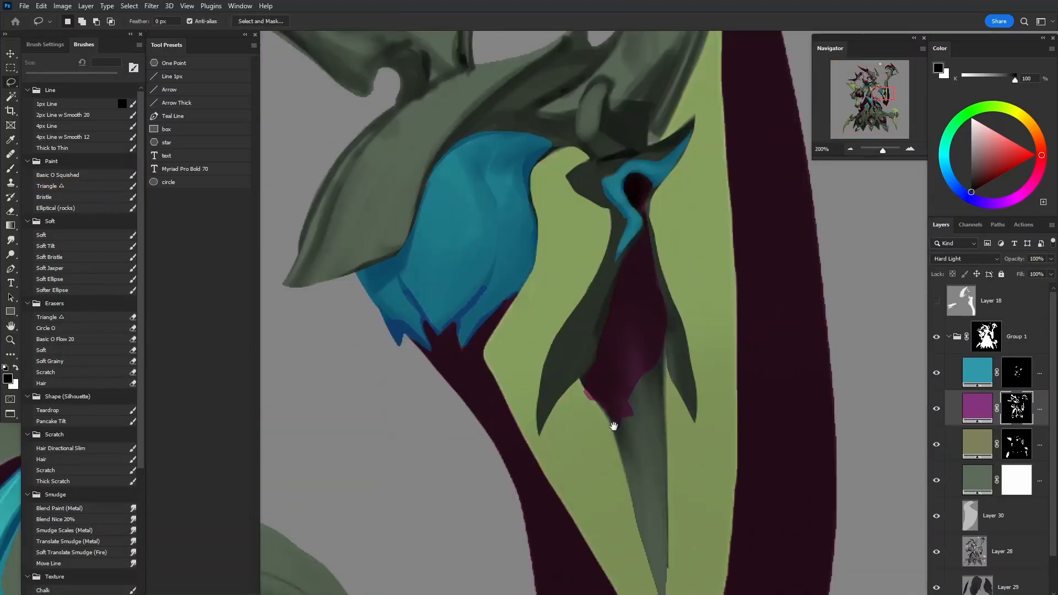
left_click_drag(616, 427, 614, 357)
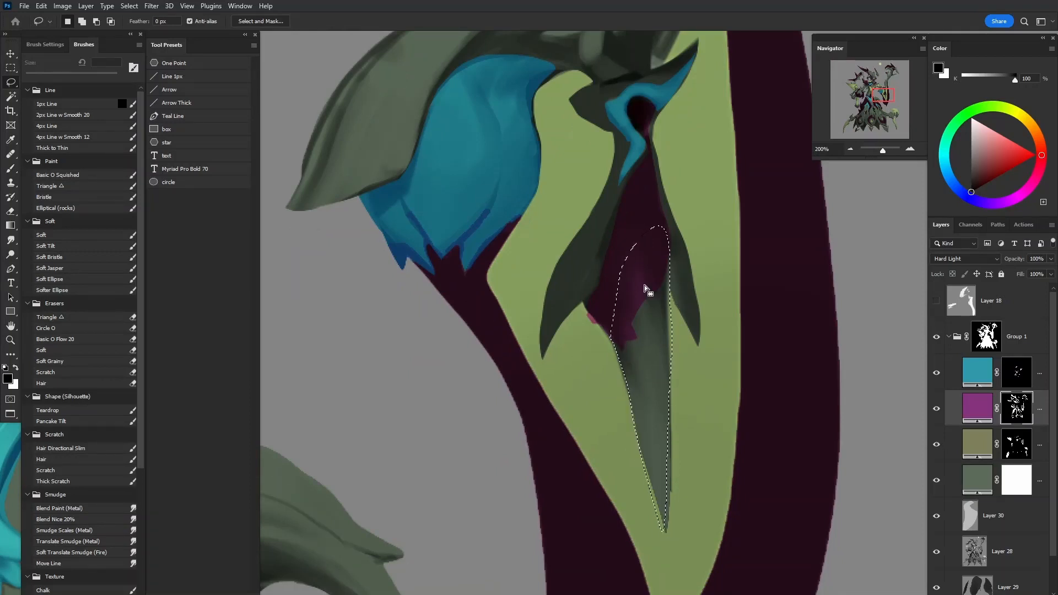
key("b")
key("ctrl+d")
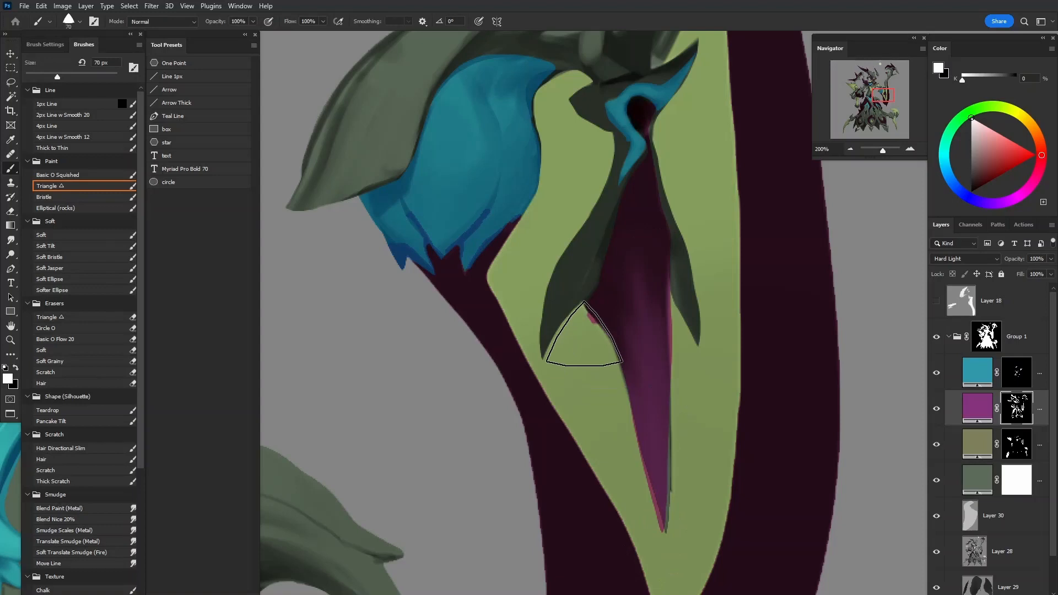
key("e")
left_click_drag(668, 342, 656, 496)
Try colouring the dark leaf left of the sleeve's central blade purple through a lasso selection
key("l")
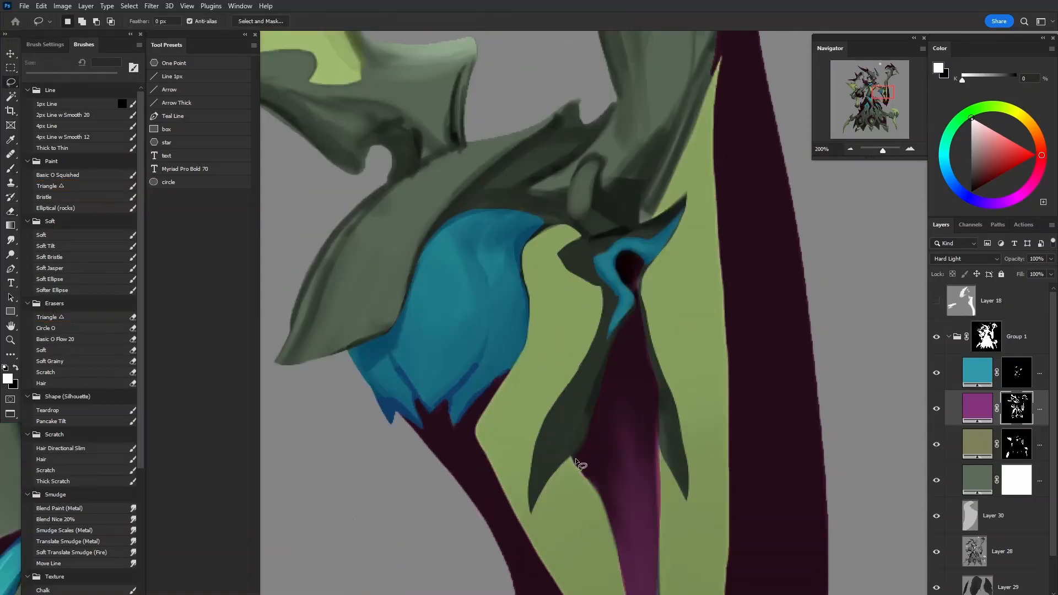
mouse_move(531, 506)
left_mouse_down()
mouse_move(568, 466)
mouse_move(531, 513)
left_mouse_up()
mouse_move(545, 435)
left_mouse_down()
mouse_move(604, 332)
mouse_move(580, 455)
left_mouse_up()
key("b")
mouse_move(607, 366)
left_mouse_down()
mouse_move(545, 526)
mouse_move(568, 485)
left_mouse_up()
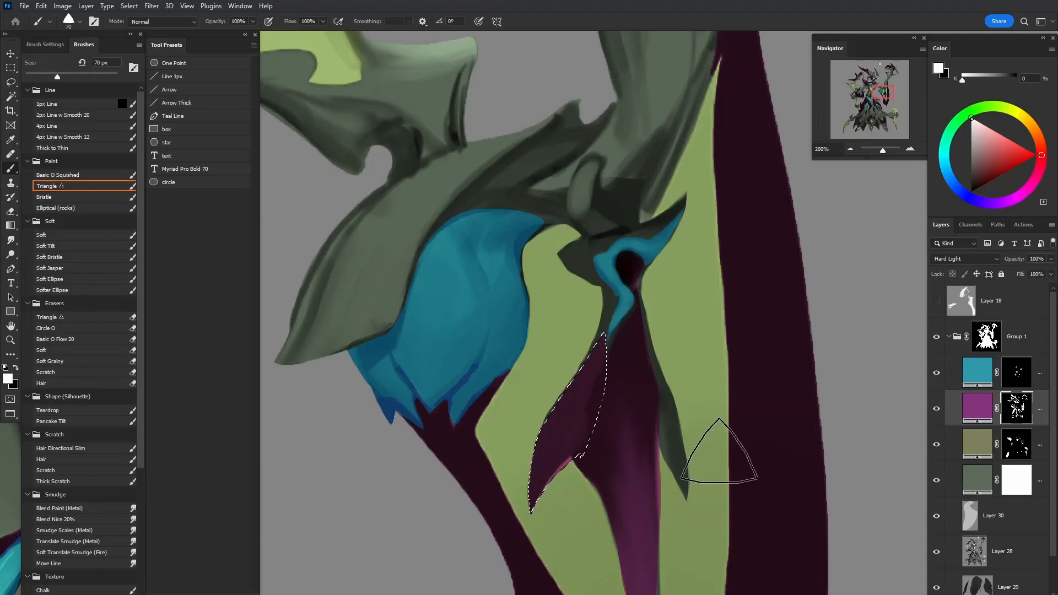
key("ctrl+z")
key("ctrl+d")
Extend the purple to the central blade's right edge by painting white on the purple mask inside a lasso selection
key("bracketleft")
key("bracketleft")
key("bracketleft")
key("bracketleft")
key("bracketleft")
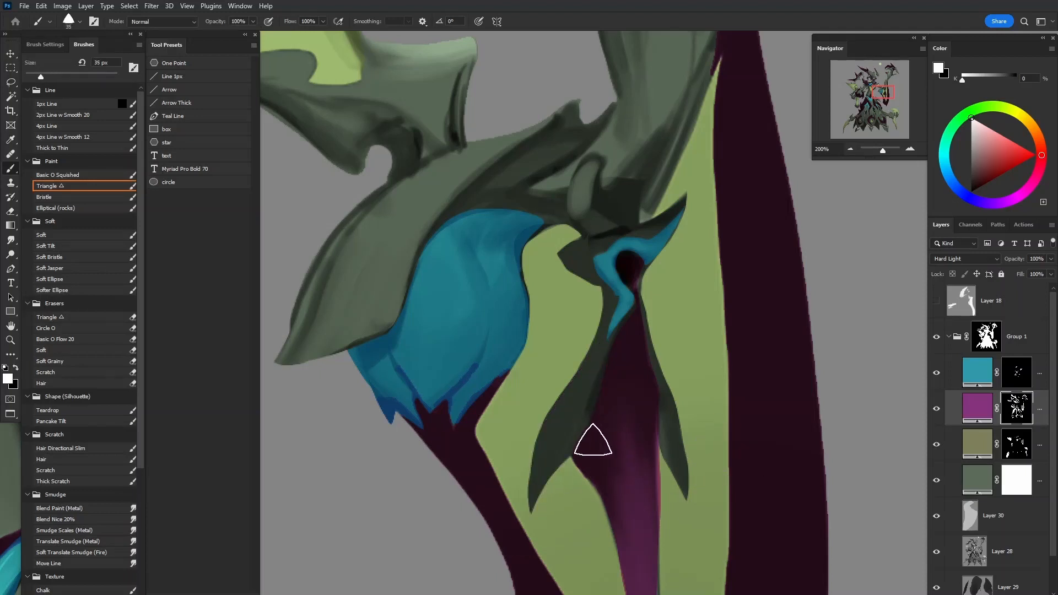
scroll(611, 456, "down", 3)
key("l")
mouse_move(670, 370)
left_mouse_down()
mouse_move(671, 487)
mouse_move(662, 480)
left_mouse_up()
key("b")
left_click_drag(661, 438, 670, 542)
key("ctrl+d")
key("e")
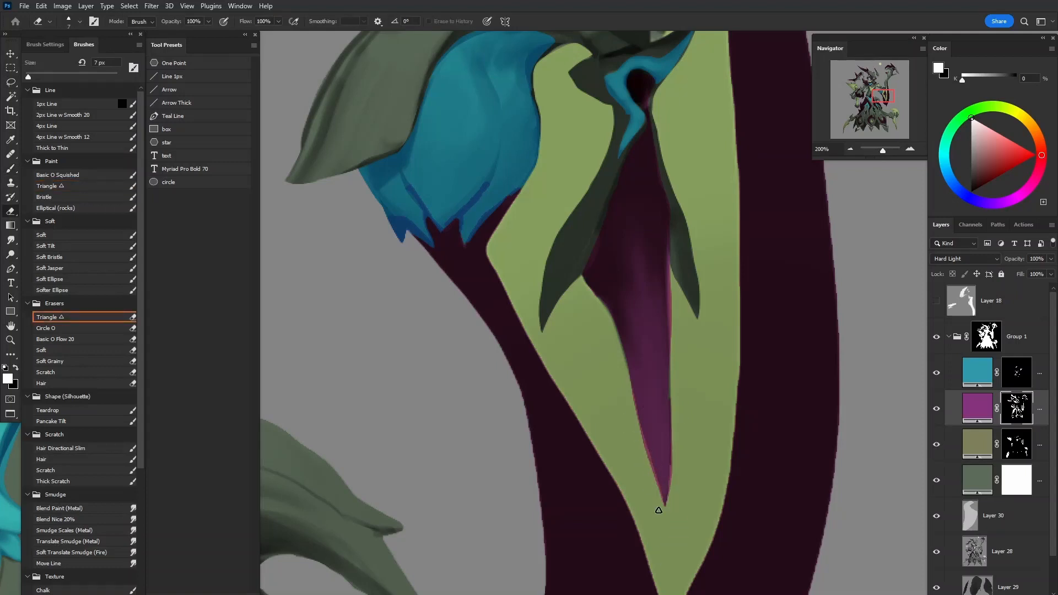
Review the whole coloured character to judge the balance of the fill colours
key("ctrl+minus")
key("ctrl+minus")
key("ctrl+minus")
key("ctrl+minus")
left_click_drag(555, 407, 696, 458)
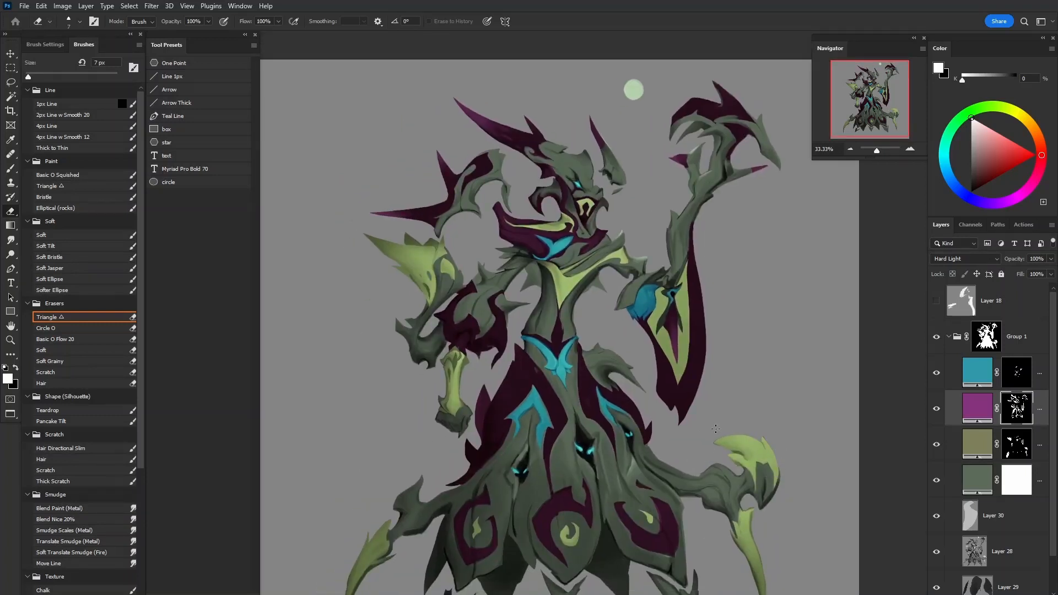
left_click_drag(709, 311, 746, 316)
left_click(981, 375)
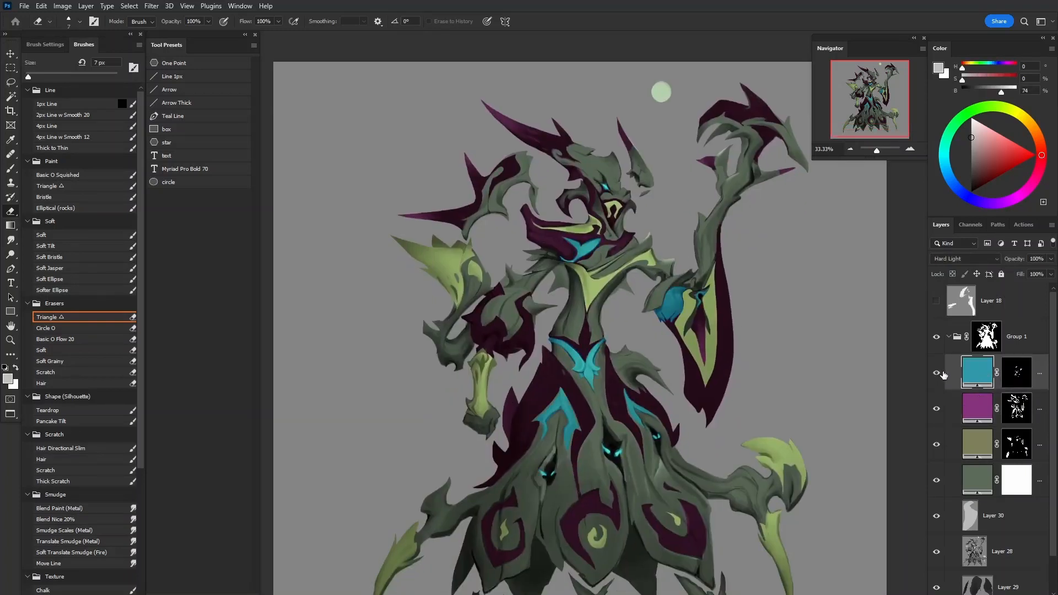
left_click_drag(713, 428, 645, 473)
left_click_drag(600, 428, 628, 406)
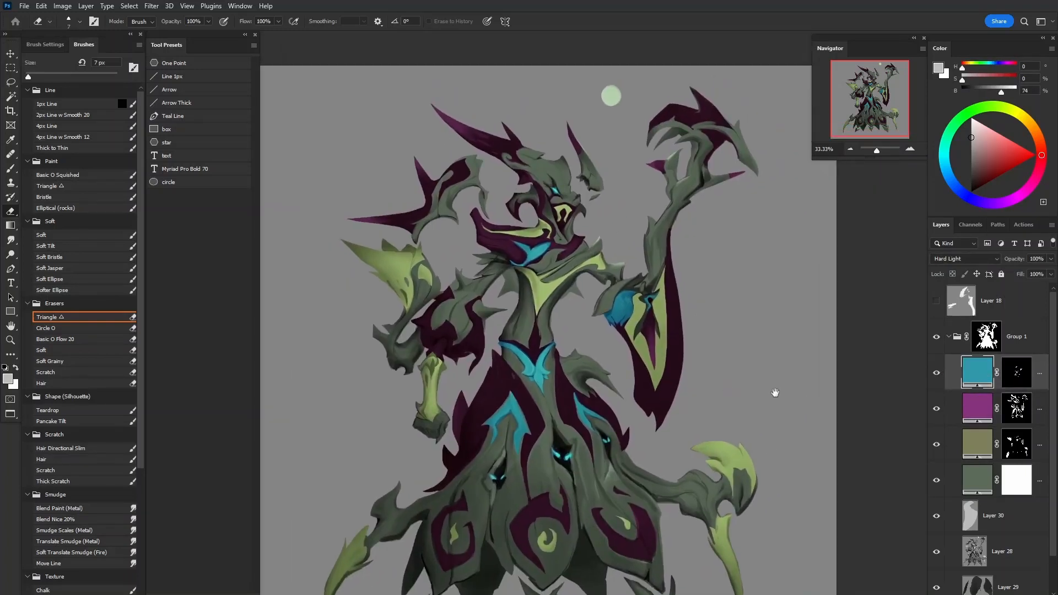
left_click_drag(770, 411, 804, 380)
Group the four Solid Color fill layers and name the group A
left_click(1038, 489, "shift")
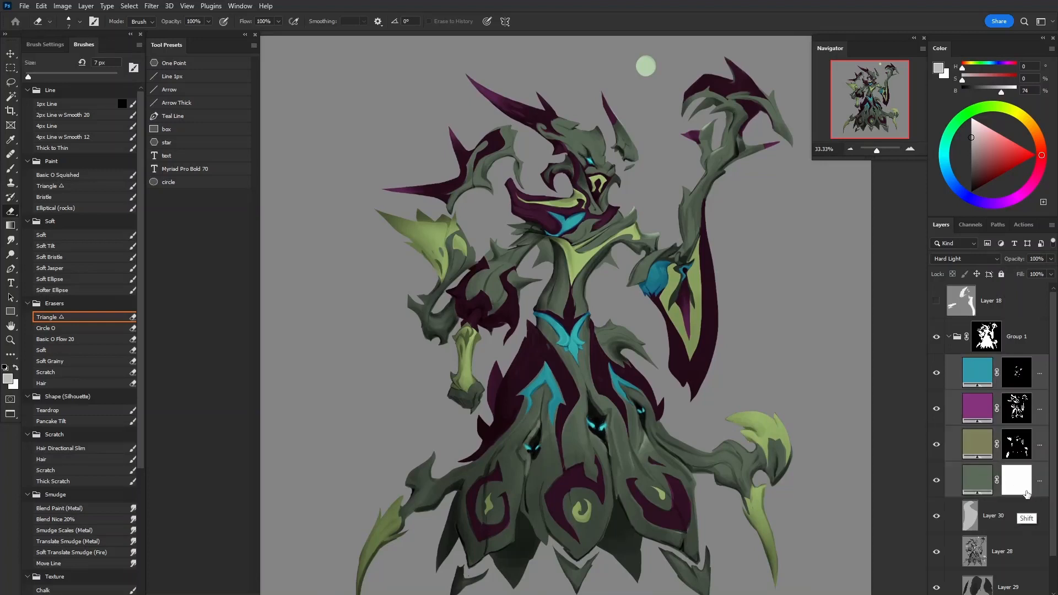
left_click(974, 455)
left_click(1035, 483)
left_click(1035, 372, "shift")
key("ctrl+g")
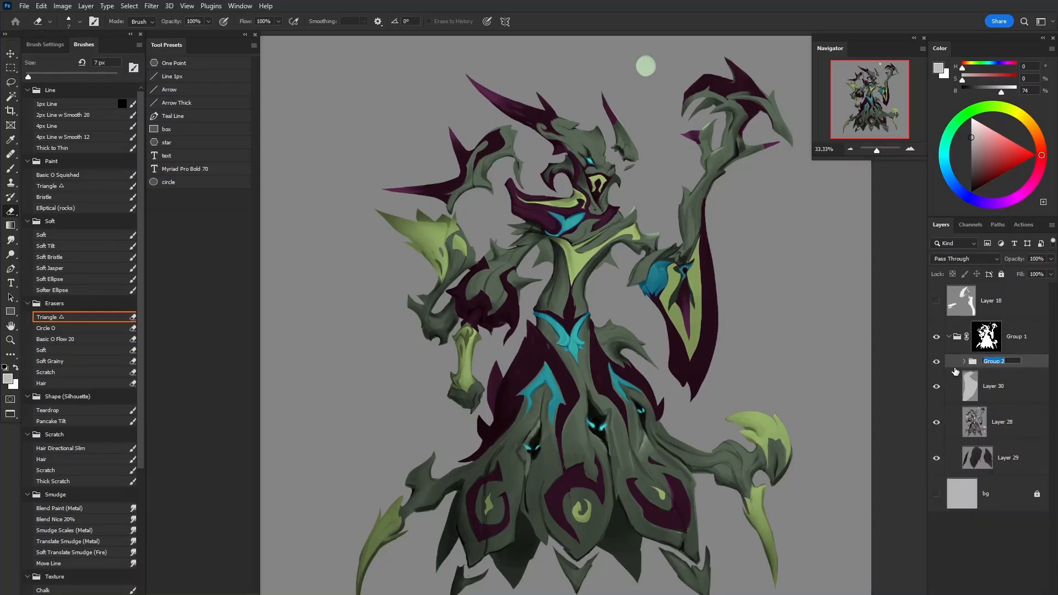
Duplicate group A, hide the original and expand the copy
left_click_drag(1010, 364, 1018, 594)
left_click(935, 376)
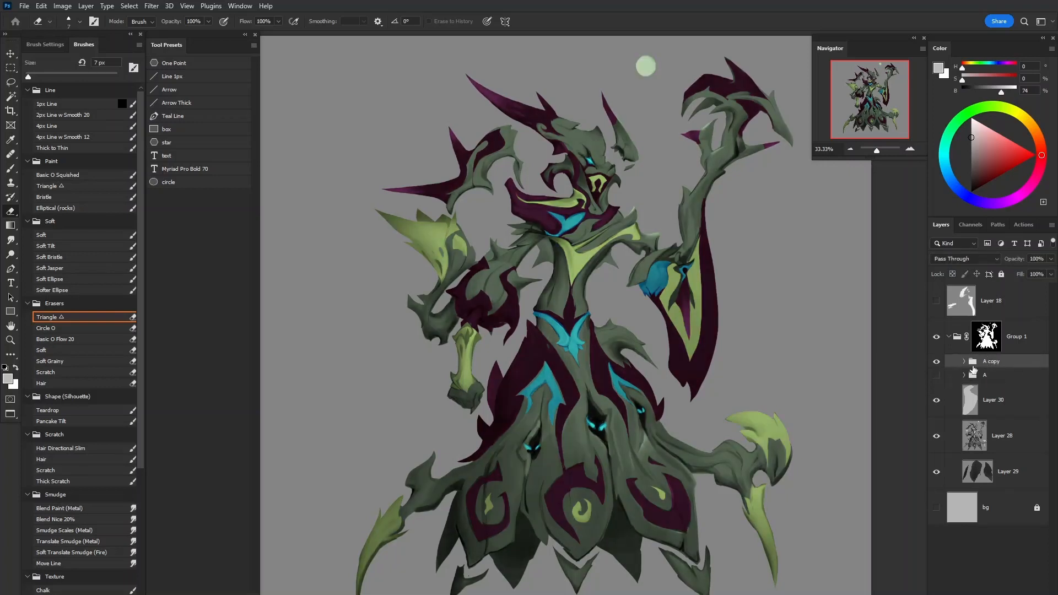
left_click(963, 362)
Adjust the grey-green base fill in the copied group to a slightly stronger green
left_click(991, 393)
left_click(993, 423)
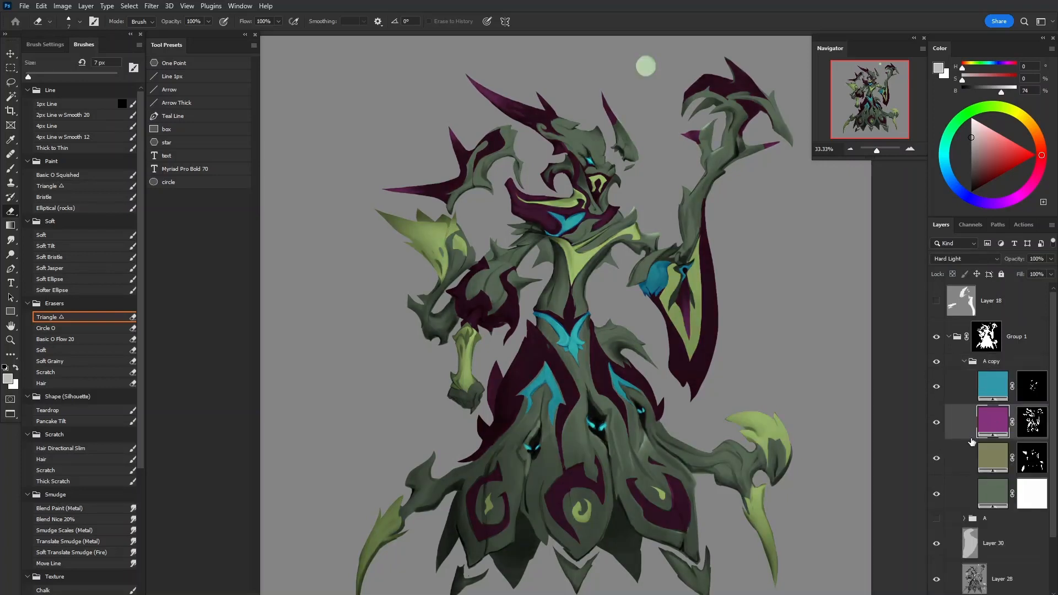
double_click(980, 485)
key("Escape")
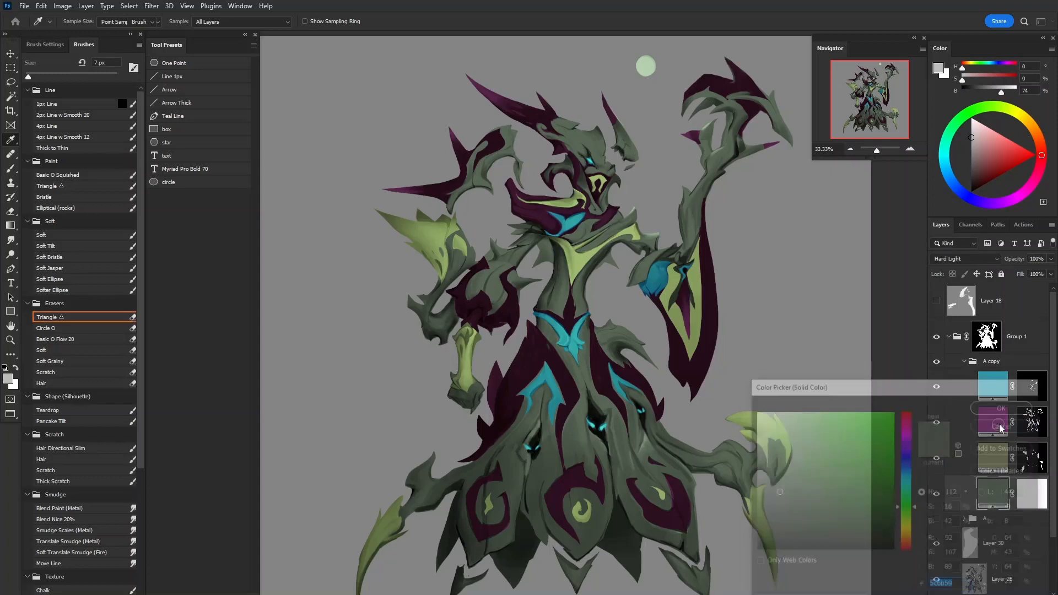
left_click(935, 494)
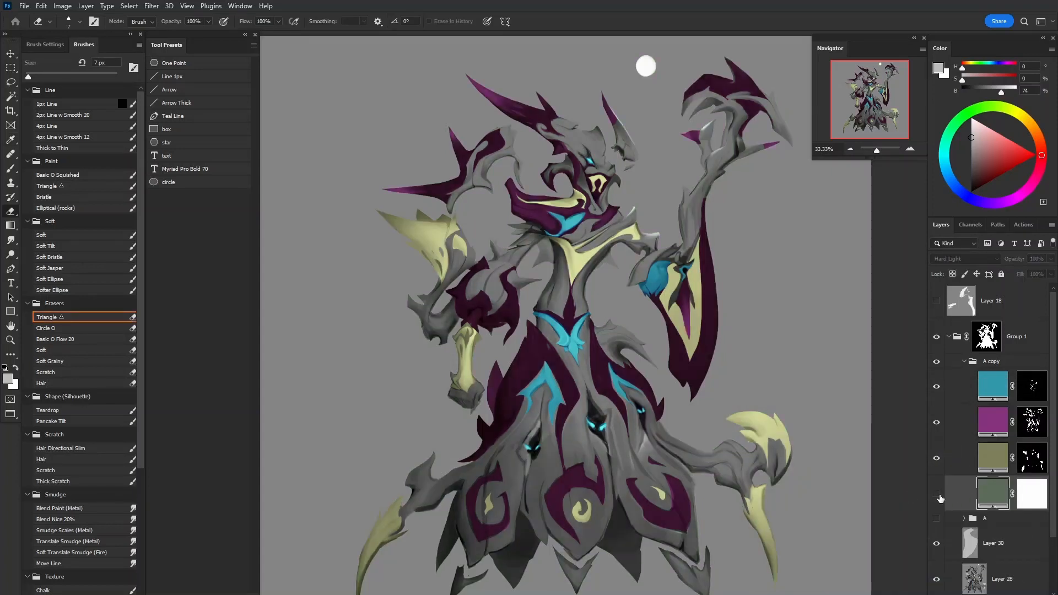
double_click(979, 493)
mouse_move(823, 491)
left_mouse_down()
mouse_move(828, 461)
mouse_move(811, 487)
left_mouse_up()
left_click_drag(914, 476, 914, 516)
key("Return")
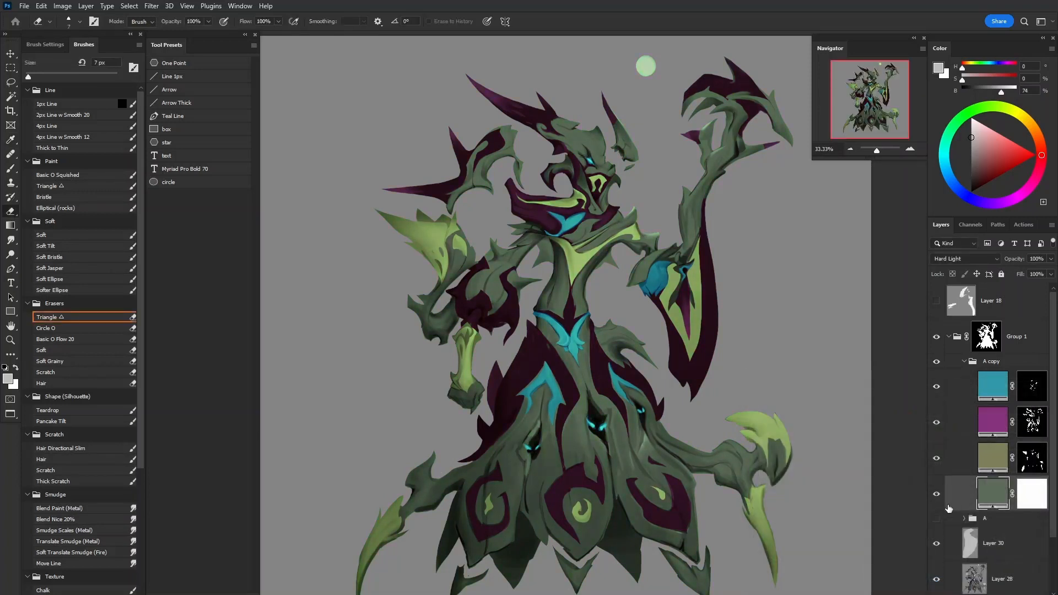
Examine how the base green fill underlies the other fills by toggling the layers' visibility in the copied group
left_click_drag(762, 329, 890, 485)
left_click(935, 492)
left_click(935, 492)
left_click_drag(937, 459, 937, 397)
left_click(937, 494)
left_click(936, 494)
left_click_drag(860, 430, 815, 432)
left_click_drag(722, 409, 736, 397)
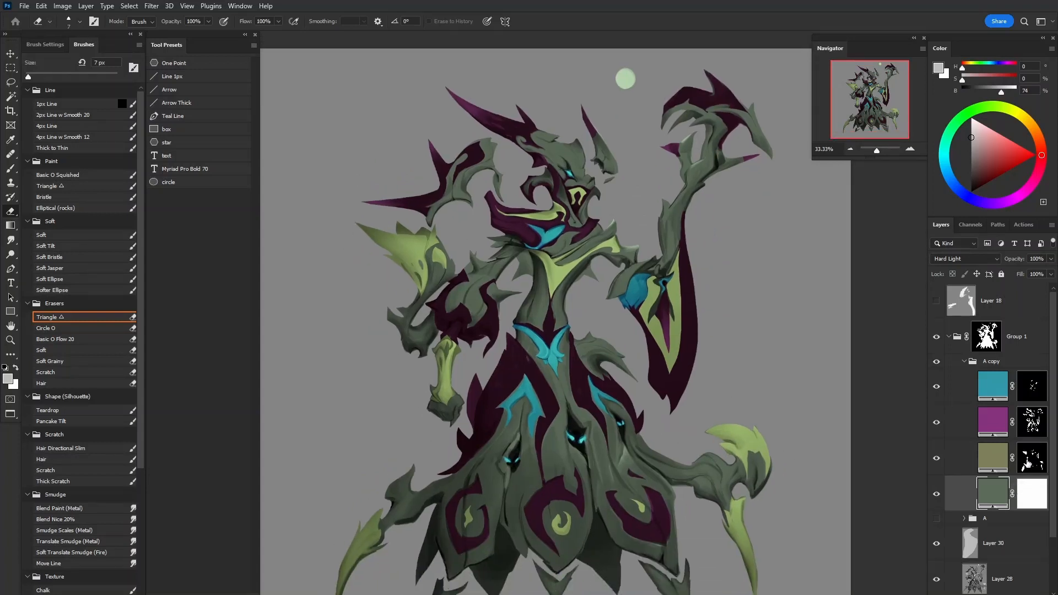
Combine the olive, magenta and teal fill masks into one selection, fill it with black on the base fill's mask, and deselect
left_click(1031, 466, "ctrl+shift")
left_click(1034, 429, "ctrl+shift")
left_click(1031, 396, "ctrl+shift")
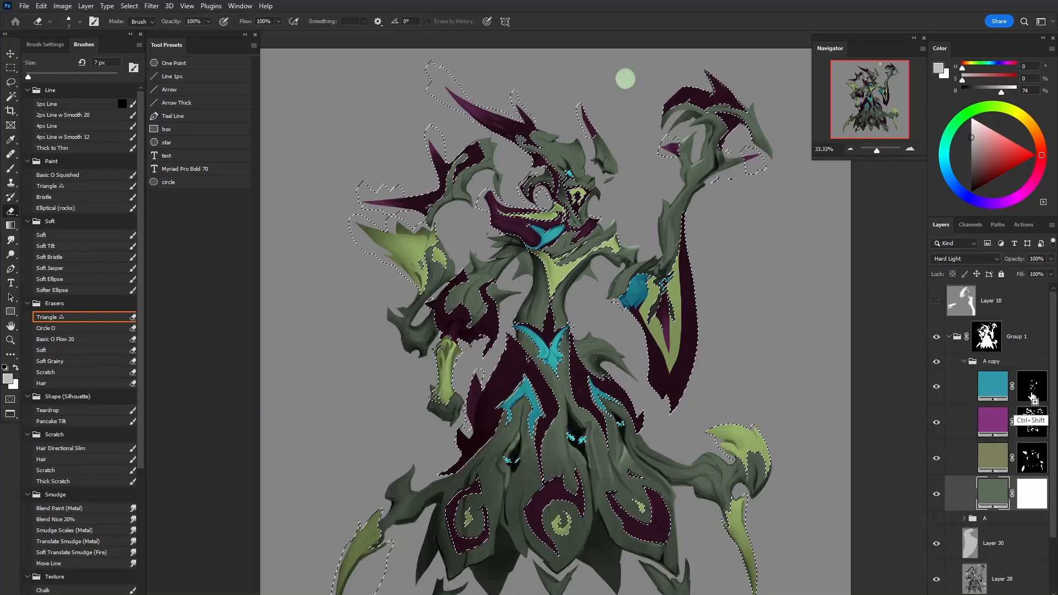
left_click_drag(643, 262, 817, 380)
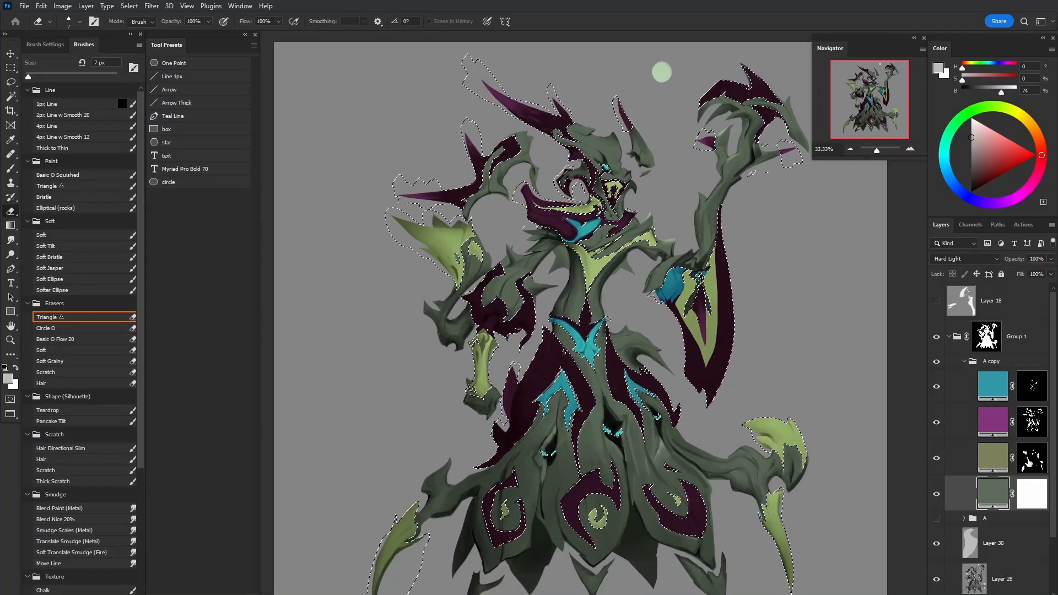
left_click(1029, 502)
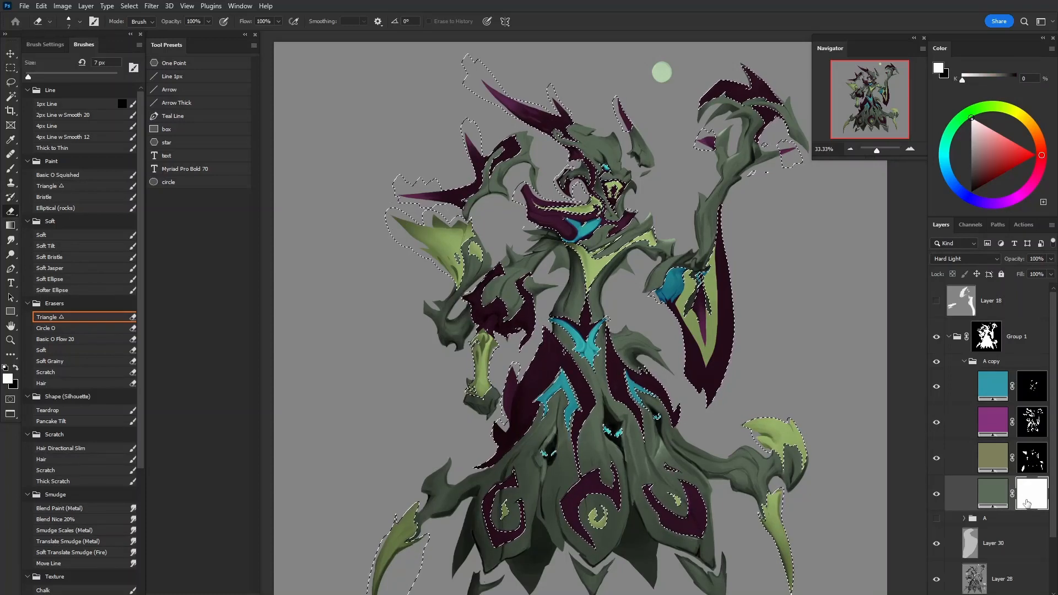
mouse_move(775, 370)
left_mouse_down()
mouse_move(760, 401)
mouse_move(774, 364)
left_mouse_up()
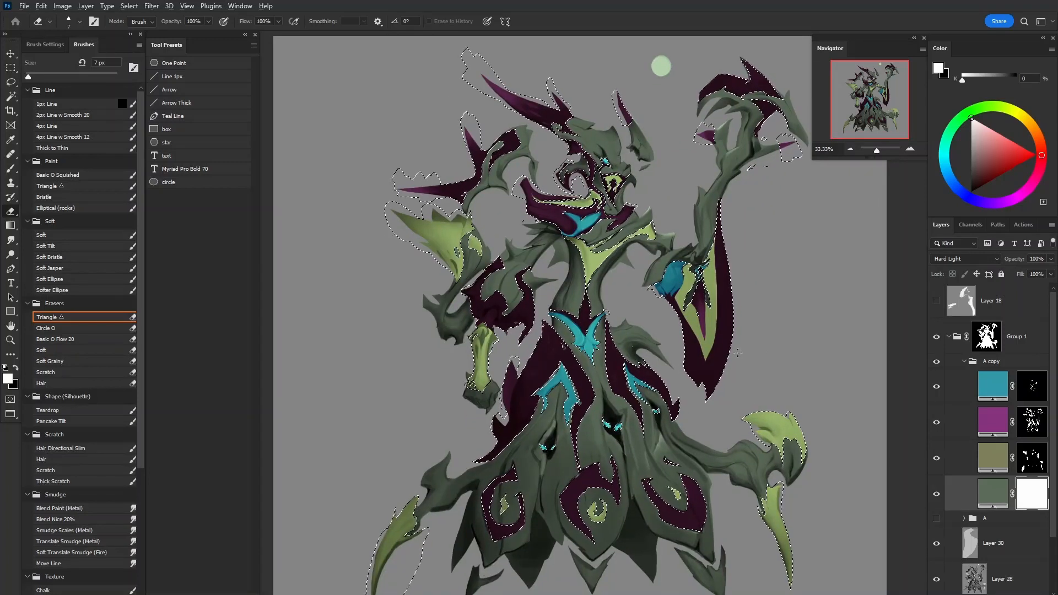
key("x")
key("alt+BackSpace")
key("ctrl+d")
Check the base fill's new mask by toggling its visibility and viewing it without the three fills above
left_click(936, 494)
left_click(936, 494)
left_click(936, 494)
left_click(936, 494)
left_click(936, 494)
left_click(936, 496)
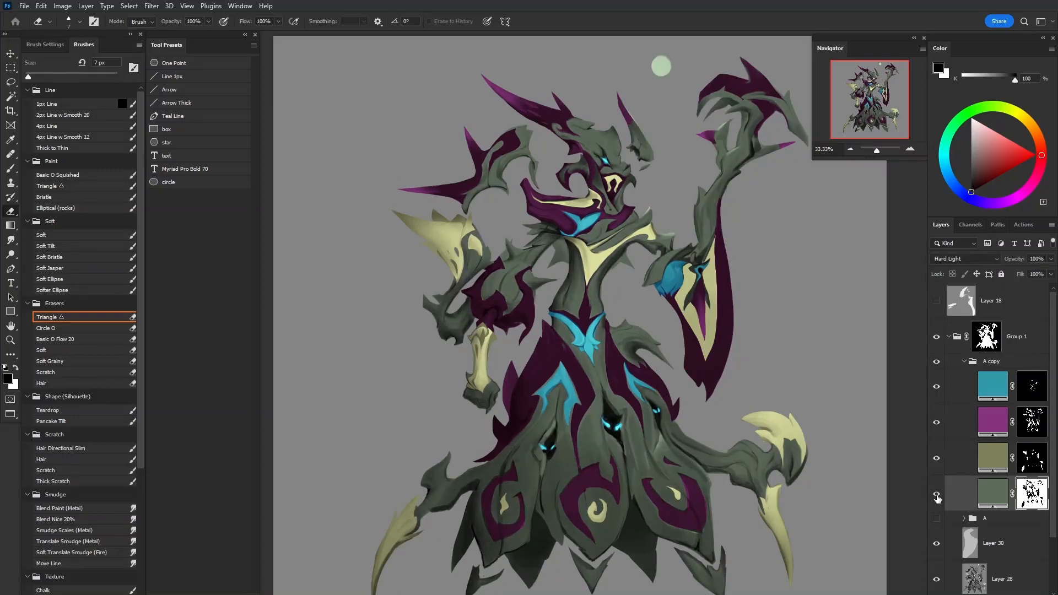
left_click(938, 392)
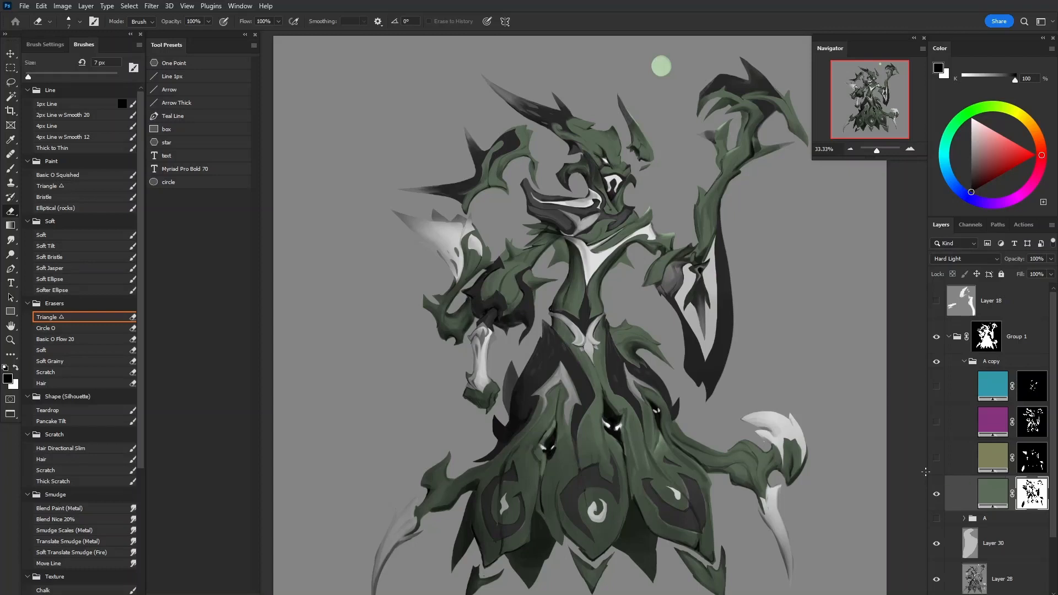
left_click(936, 422)
left_click(936, 386)
Try a darker, more saturated green (4c6448) on the base fill
left_click(991, 493)
double_click(989, 493)
mouse_move(817, 451)
left_mouse_down()
mouse_move(828, 444)
mouse_move(758, 413)
mouse_move(838, 439)
mouse_move(850, 524)
mouse_move(764, 576)
mouse_move(796, 496)
left_mouse_up()
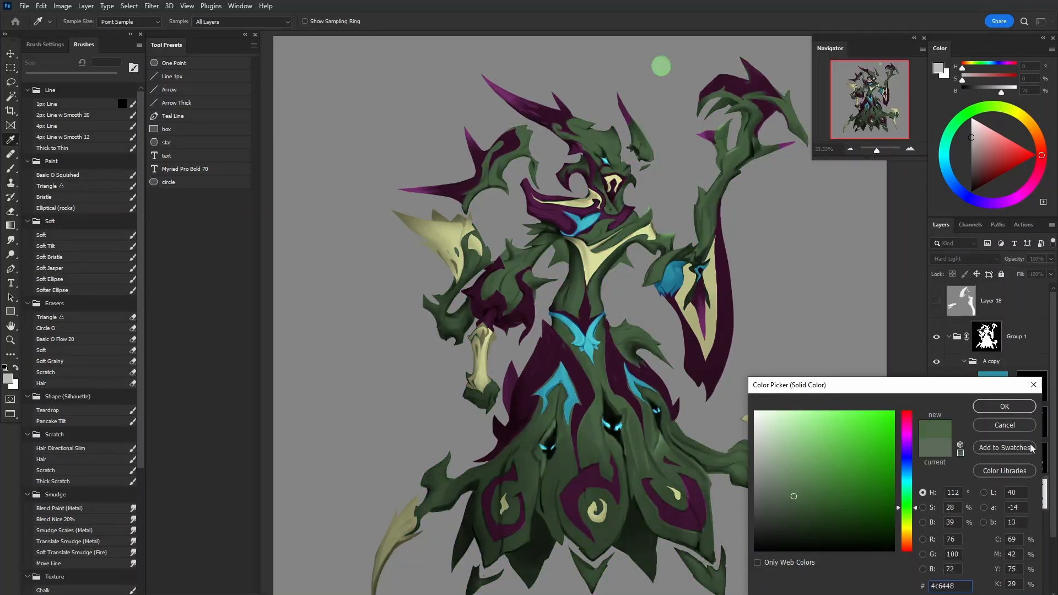
left_click(1005, 406)
key("e")
Go through the four fills and compare the character with the grey-green base fill hidden and shown
left_click(989, 467)
left_click(984, 427)
left_click(982, 394)
left_click(990, 461)
left_click(992, 492)
left_click(936, 495)
left_click(937, 495)
left_click(936, 496)
left_click(936, 495)
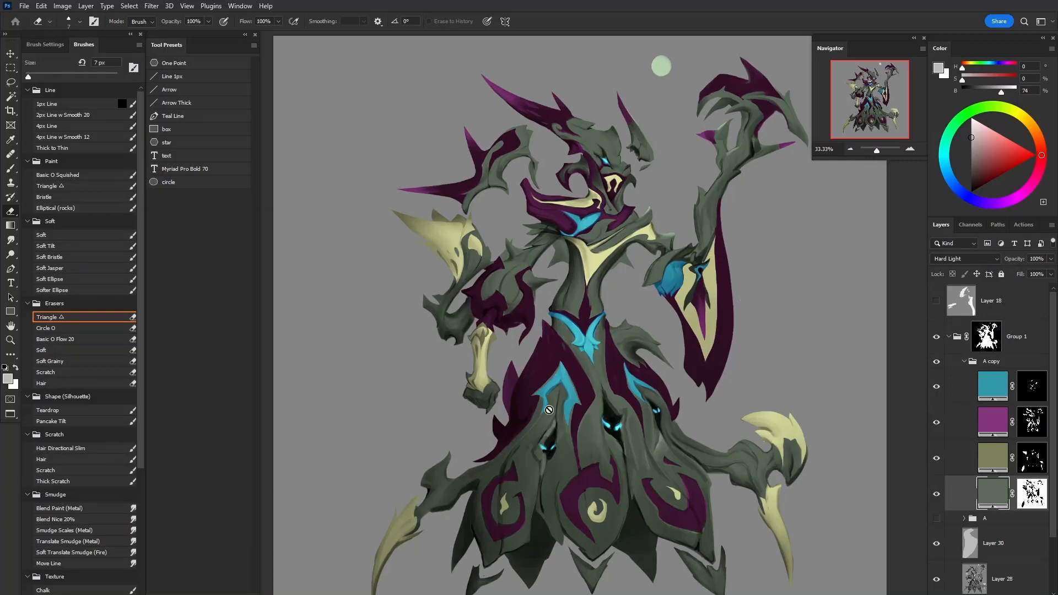
left_click(936, 495)
left_click(936, 496)
left_click(936, 497)
left_click(936, 496)
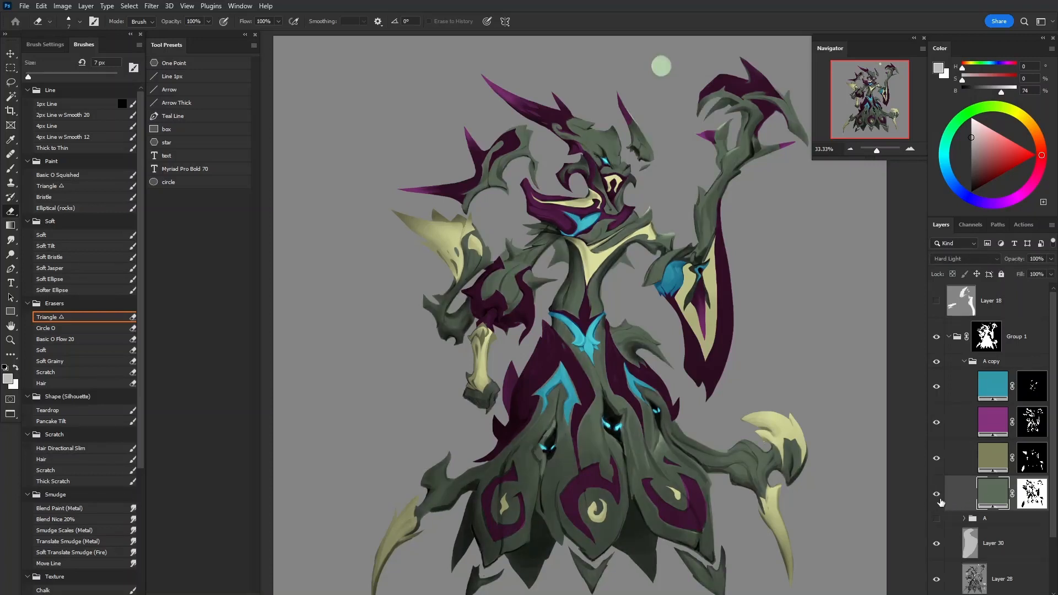
Recolour the grey-green base fill in the copied group to a muted slate blue
double_click(997, 496)
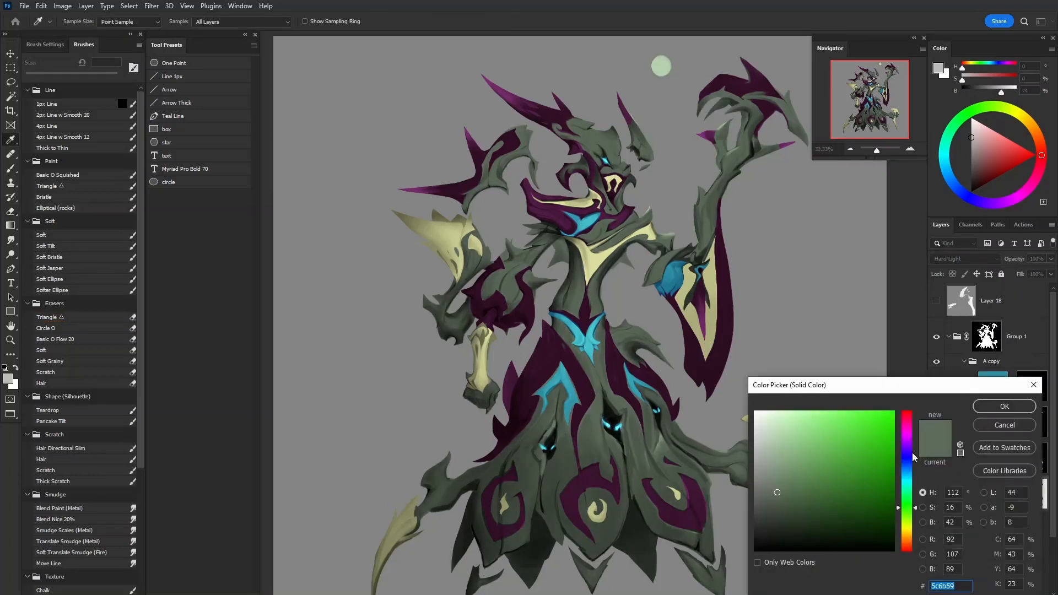
left_click_drag(952, 386, 835, 369)
mouse_move(677, 469)
left_mouse_down()
mouse_move(688, 450)
mouse_move(680, 472)
left_mouse_up()
mouse_move(790, 490)
left_mouse_down()
mouse_move(795, 425)
mouse_move(792, 465)
mouse_move(791, 451)
left_mouse_up()
left_click(881, 388)
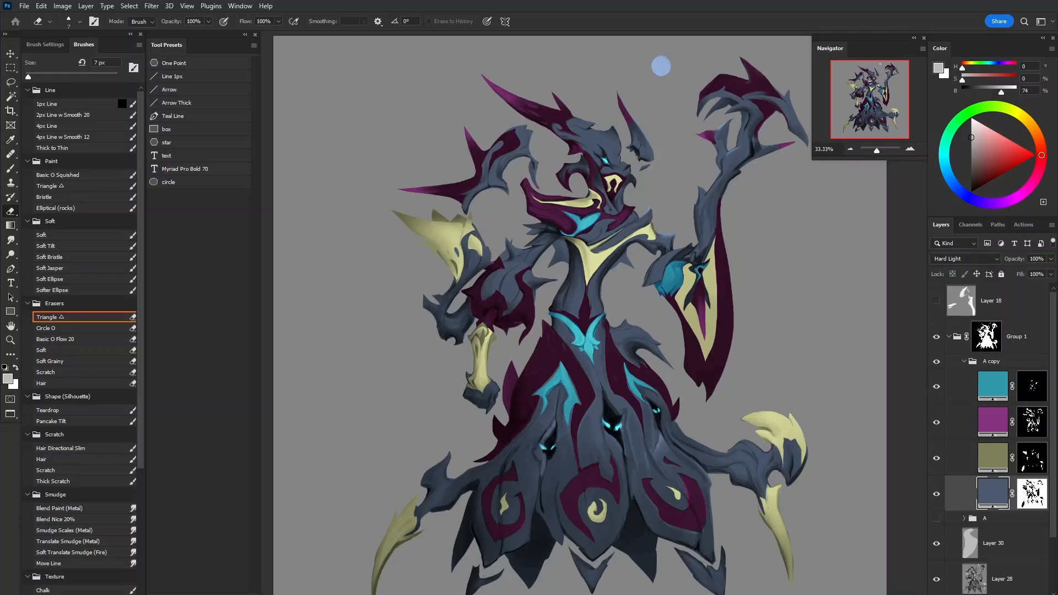
Check which areas the magenta and olive fills cover, and recolour the olive fill to medium blue 5377b1
left_click(994, 432)
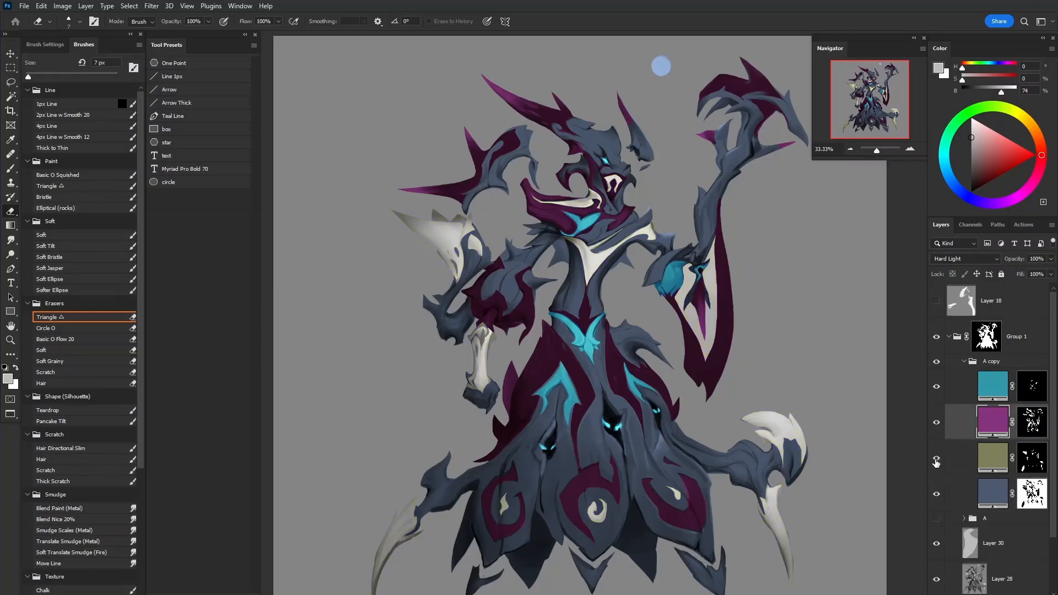
left_click(936, 456)
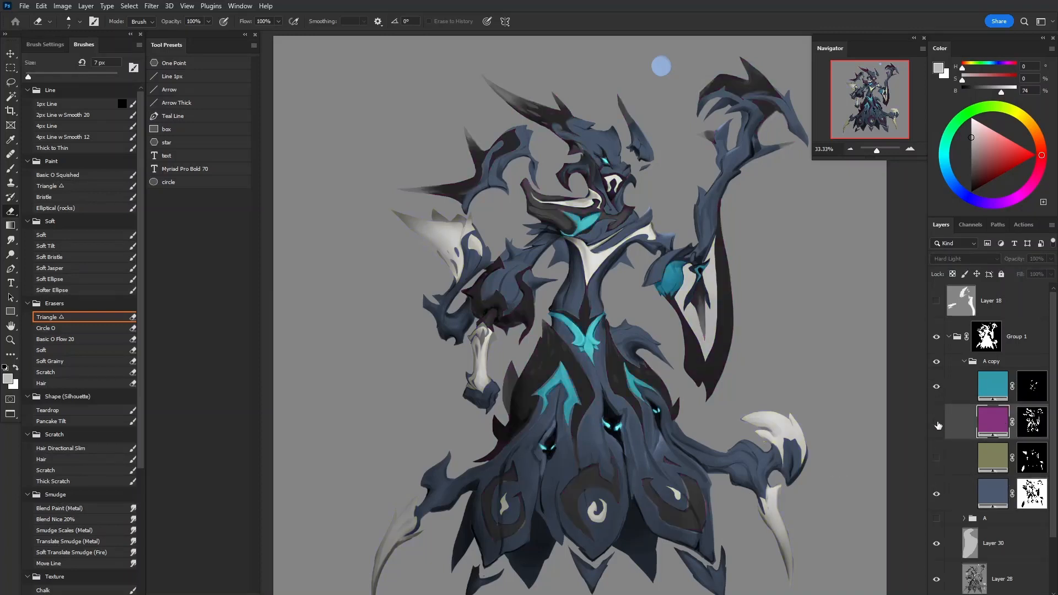
left_click(935, 460)
double_click(987, 459)
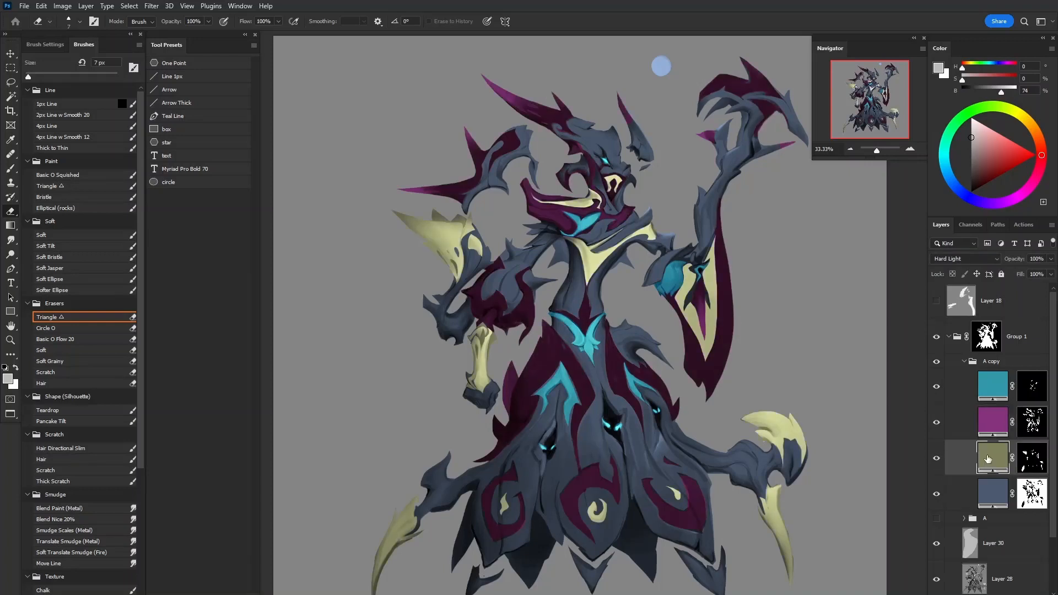
left_click_drag(700, 459, 711, 436)
mouse_move(796, 507)
left_mouse_down()
mouse_move(798, 441)
mouse_move(789, 521)
mouse_move(791, 510)
left_mouse_up()
left_click(882, 388)
Recolour the magenta fill on the horns and cloth to olive green 7f8633
left_click(939, 424)
left_click(939, 425)
double_click(989, 424)
left_click(885, 389)
Recolour the teal accent fill on the eyes and ornaments to raspberry pink
double_click(992, 386)
left_click(794, 505)
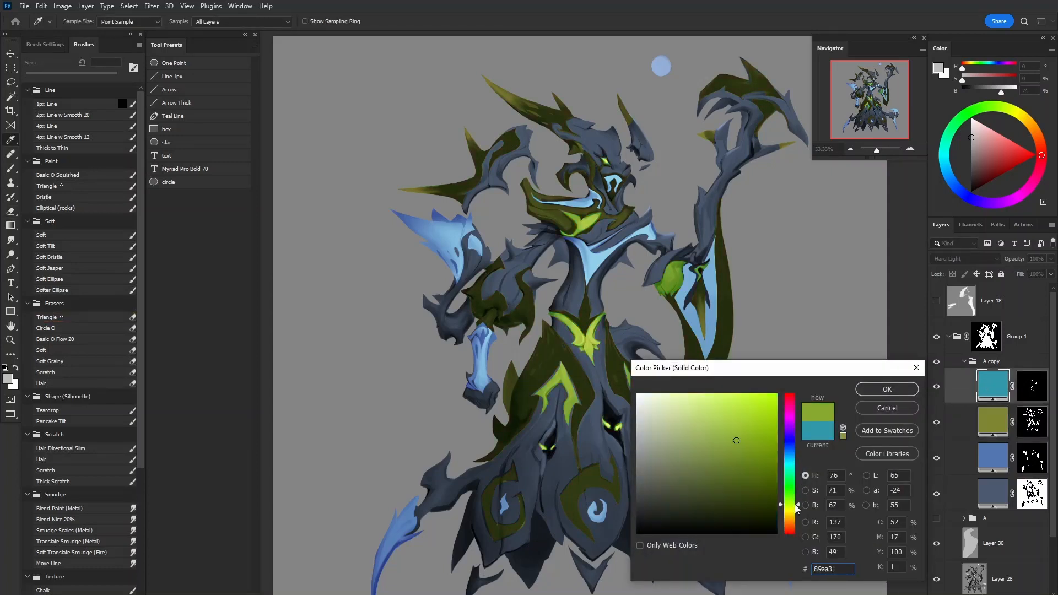
mouse_move(795, 504)
left_mouse_down()
mouse_move(794, 536)
mouse_move(805, 405)
left_mouse_up()
left_click(883, 389)
key("e")
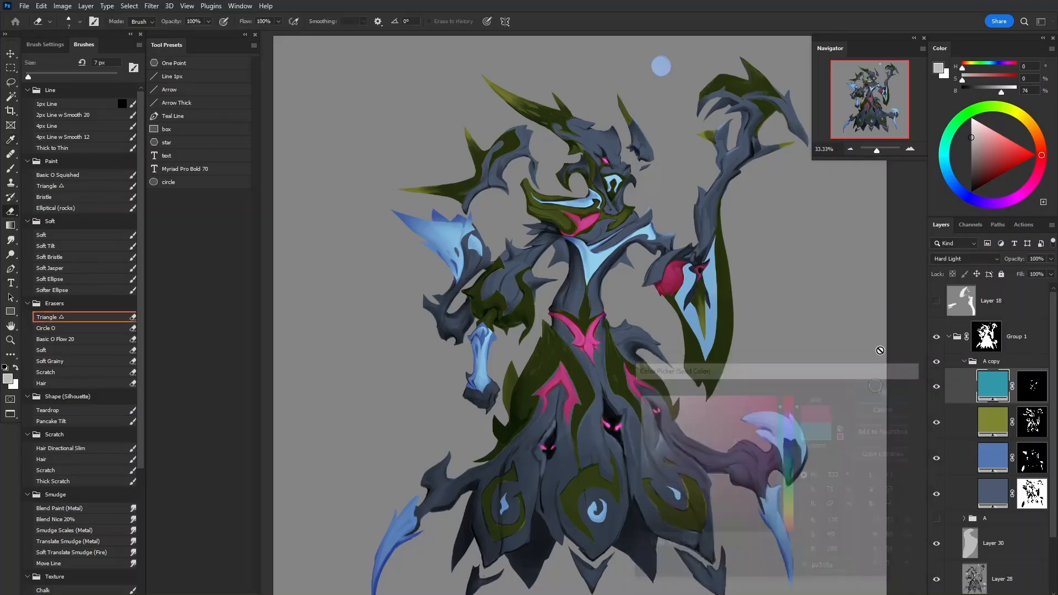
Try a different hue and brightness on the olive green fill of the horns and cloth
double_click(990, 416)
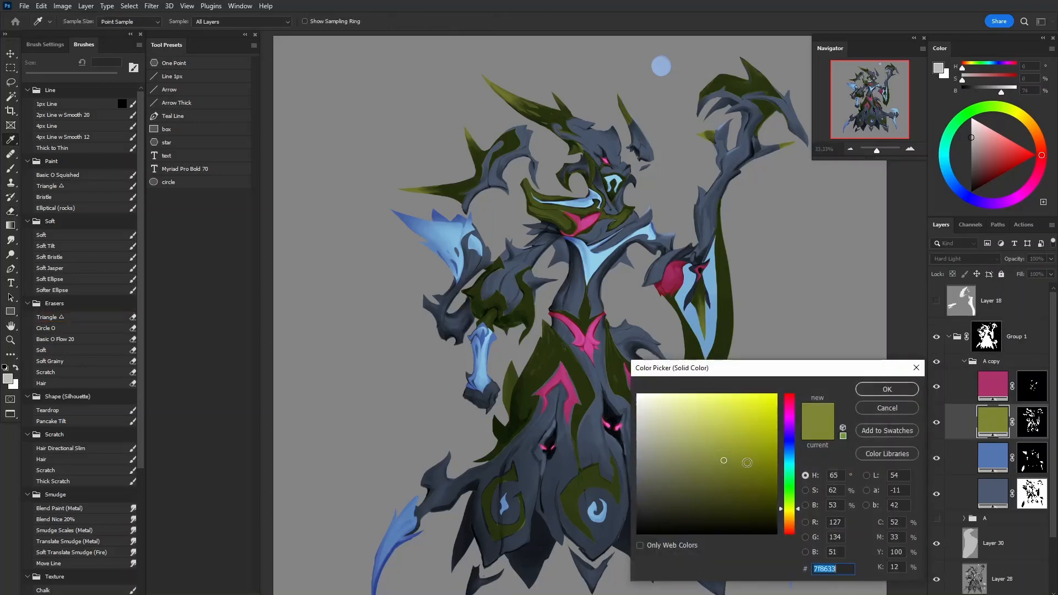
left_click_drag(794, 513, 795, 524)
left_click(747, 444)
mouse_move(747, 445)
left_mouse_down()
mouse_move(723, 475)
mouse_move(711, 451)
mouse_move(725, 462)
left_mouse_up()
left_click(887, 408)
key("e")
Add a dark plum Solid Color fill layer above the pink accent fill in the copied group
left_click(986, 400)
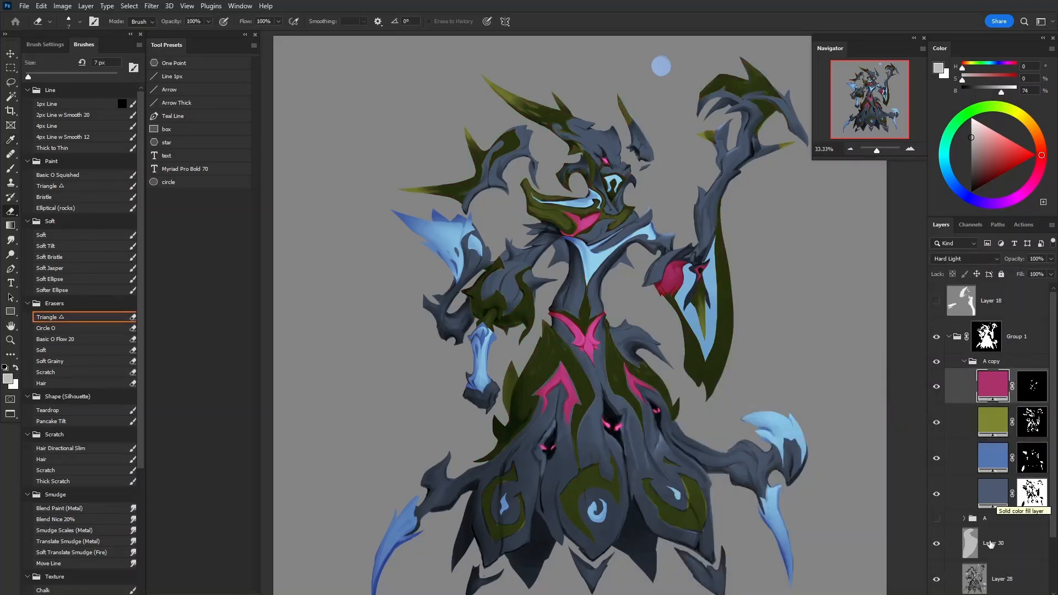
left_click(1001, 590)
left_click(993, 411)
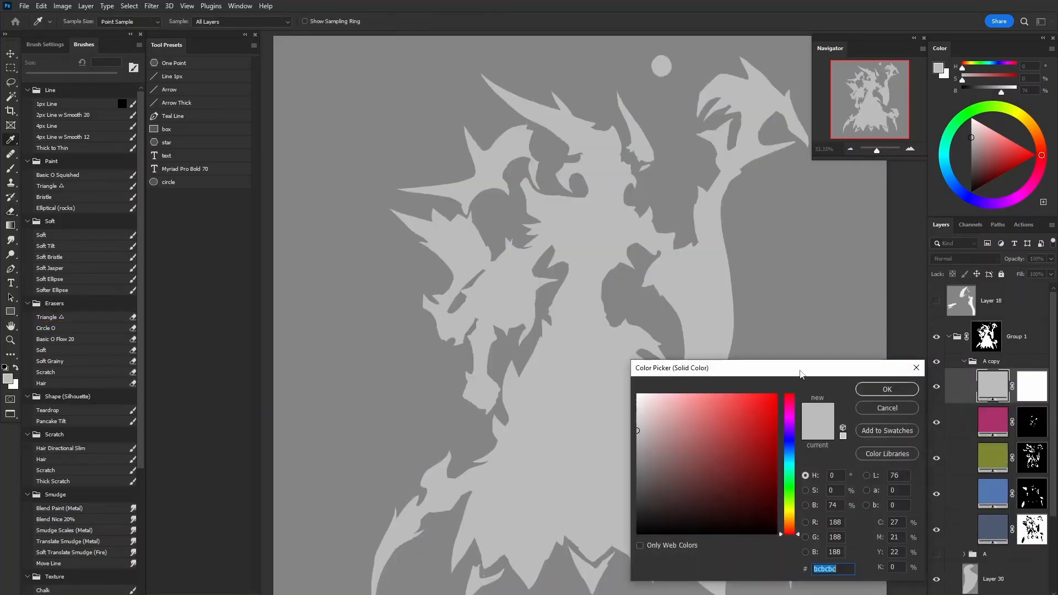
left_click(755, 479)
left_click(791, 453)
left_click(790, 455)
left_click(737, 512)
left_click_drag(790, 464, 790, 407)
left_click(551, 335)
left_click(887, 389)
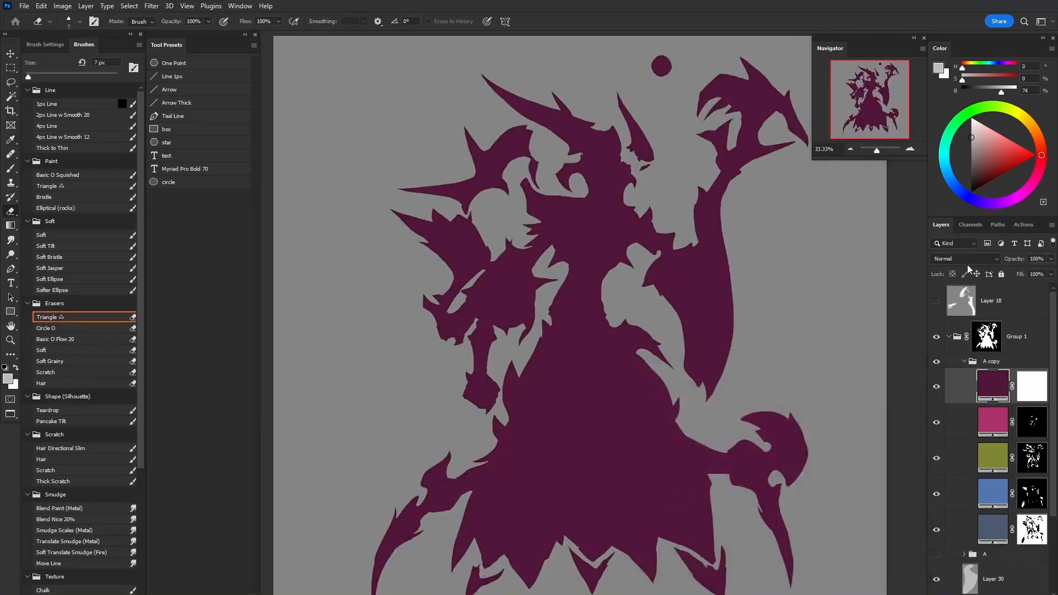
Set the plum fill layer to Hard Light, compare it hidden and shown, and lower its Fill to 56%
left_click(964, 259)
left_click(959, 410)
left_click(940, 388)
left_click(940, 386)
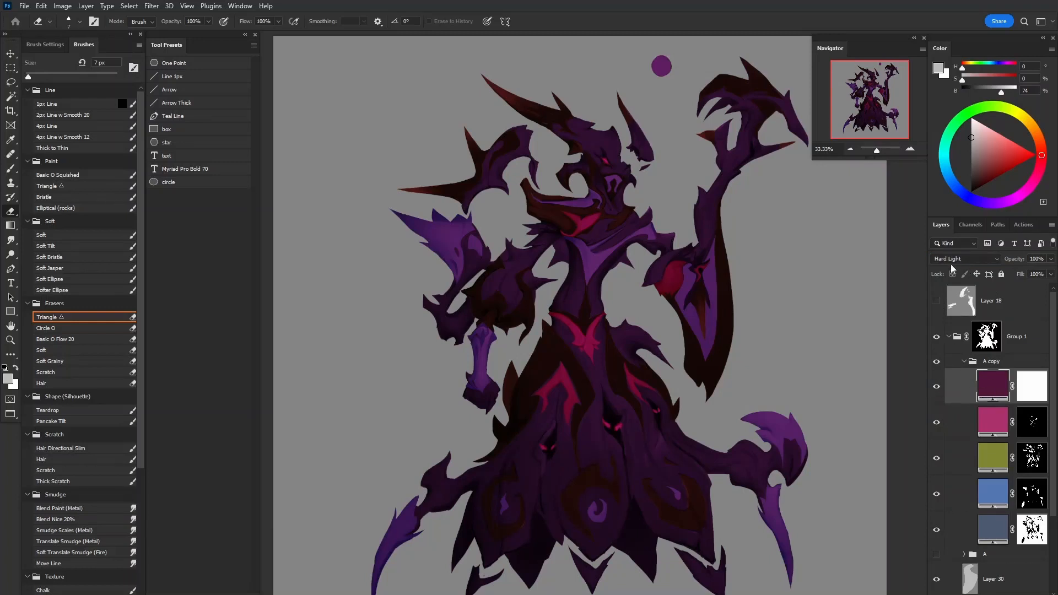
left_click(937, 387)
left_click(937, 389)
left_click_drag(1020, 277, 1005, 277)
Delete the plum fill layer's mask and compare the character with the tint hidden and shown
left_click(1030, 386)
right_click(1029, 391)
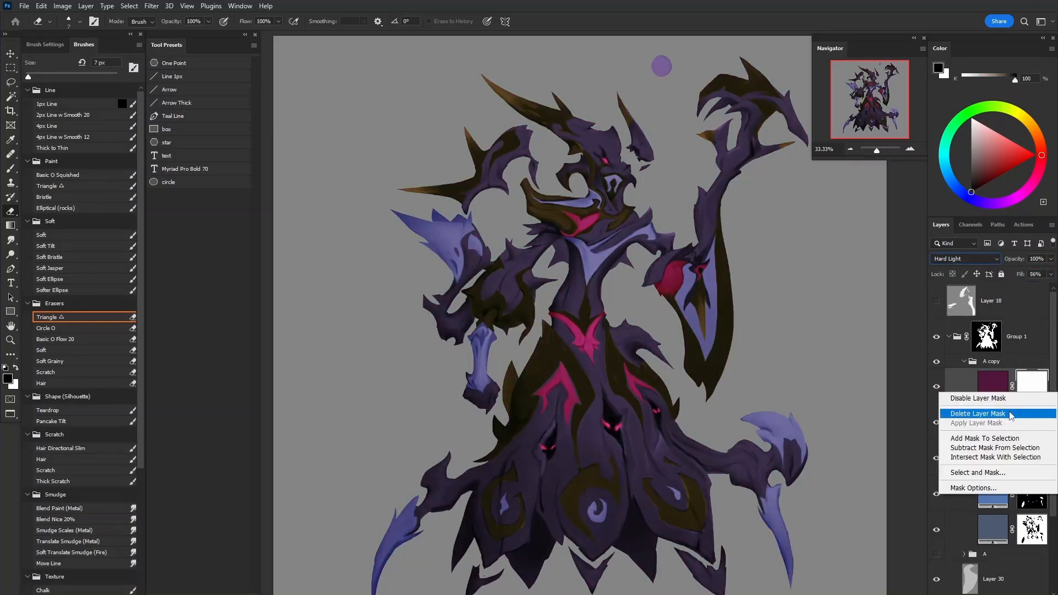
left_click(1010, 415)
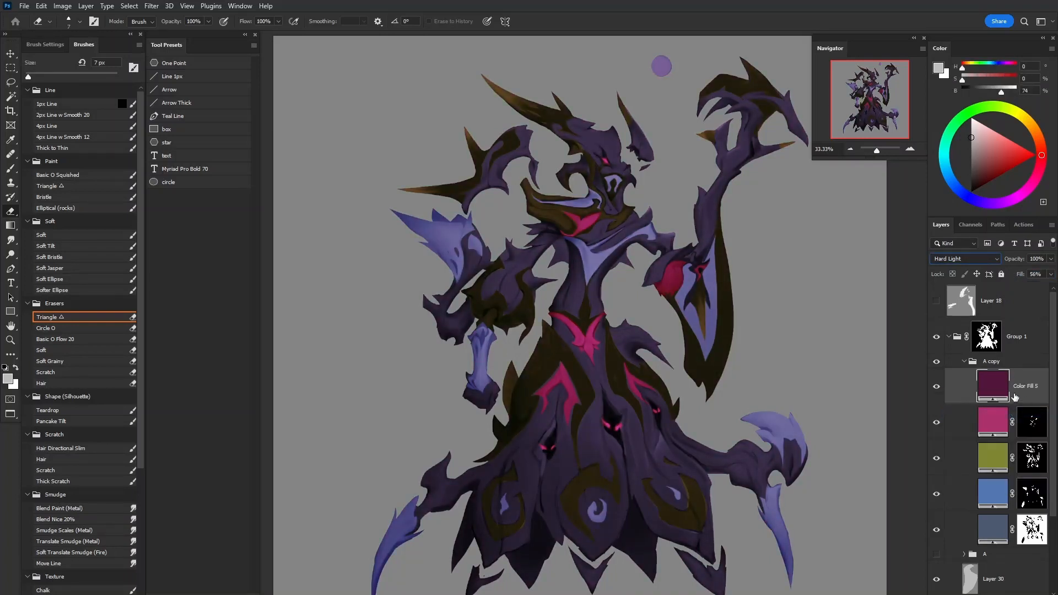
left_click(936, 390)
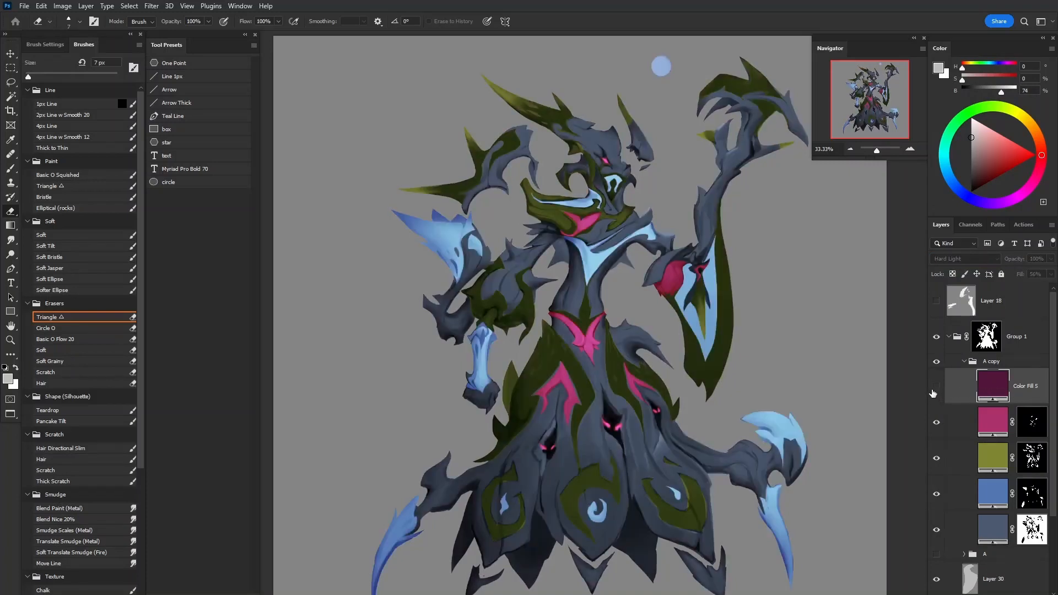
left_click(935, 388)
Recolour the overall plum fill to bright purple a351d2 and lower its Fill to 32%
double_click(991, 386)
mouse_move(718, 477)
left_mouse_down()
mouse_move(703, 416)
mouse_move(678, 402)
mouse_move(722, 418)
left_mouse_up()
left_click(789, 447)
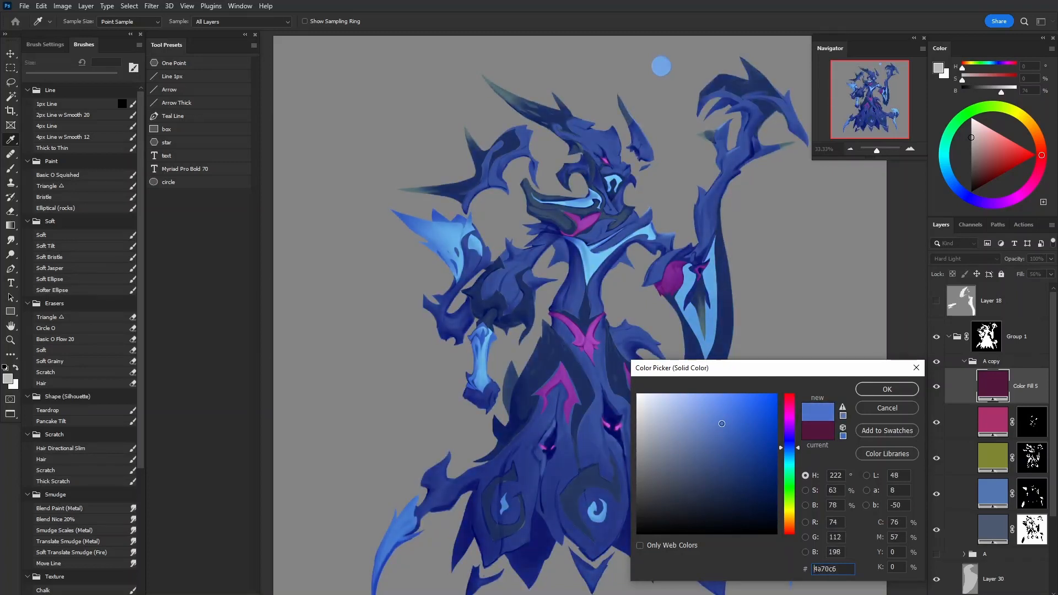
mouse_move(791, 462)
left_mouse_down()
mouse_move(793, 494)
mouse_move(794, 407)
mouse_move(794, 432)
left_mouse_up()
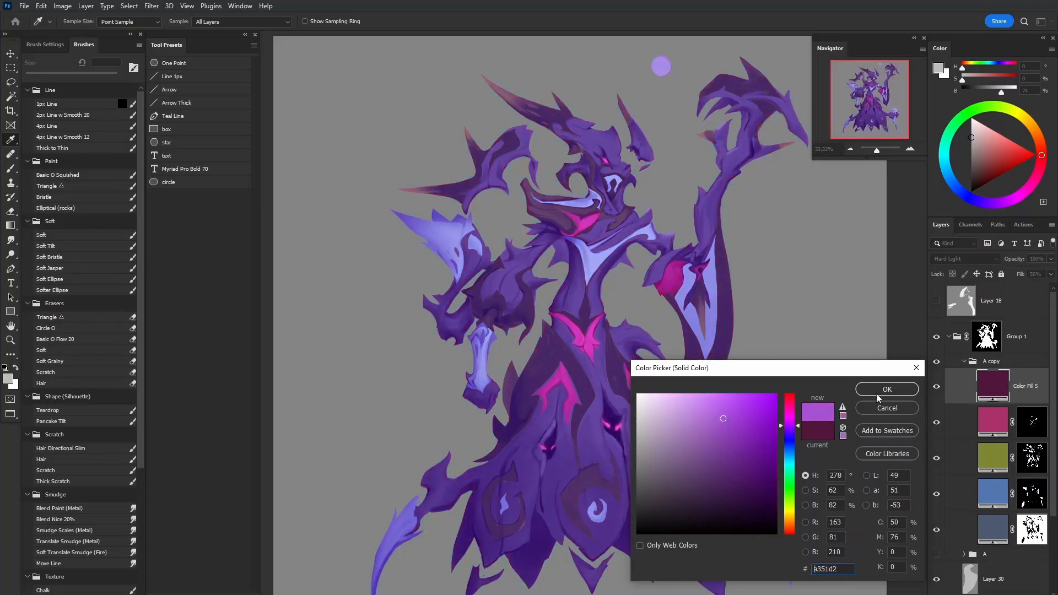
left_click(887, 389)
key("e")
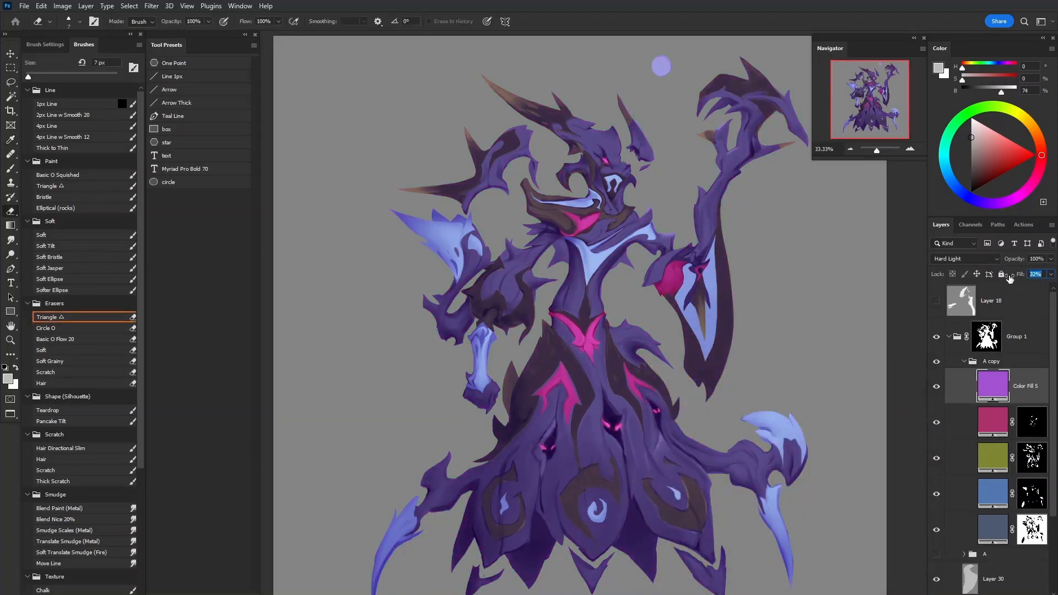
Hide the overall purple fill and recolour the pink accent fill to dark teal 1d6158
left_click(937, 386)
left_click(936, 424)
left_click(935, 430)
left_click(936, 435)
left_click(936, 434)
double_click(992, 422)
left_click_drag(791, 432, 792, 467)
left_click(735, 480)
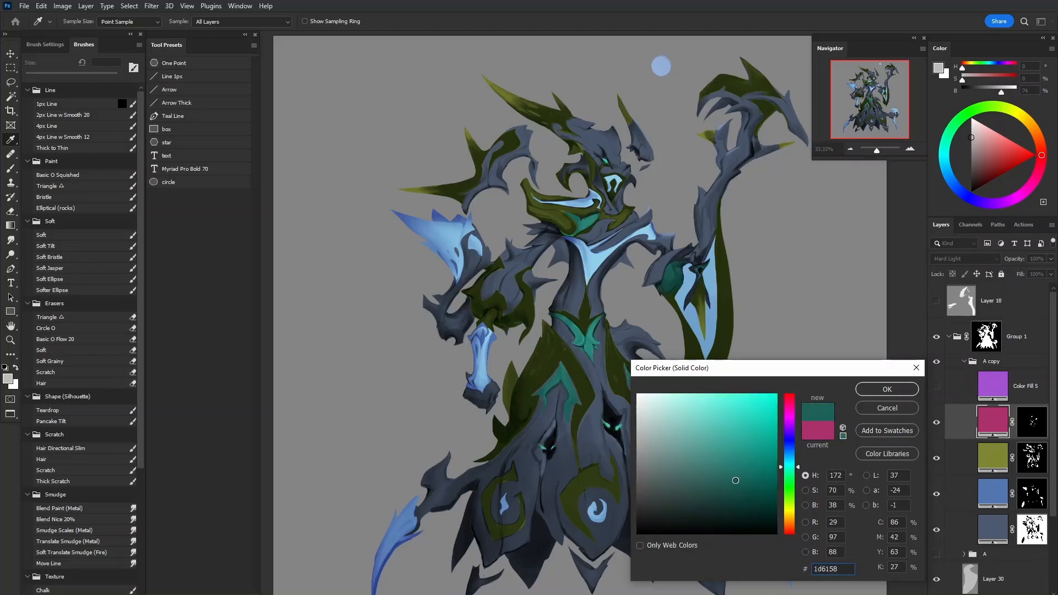
left_click(868, 390)
key("e")
Try a dark navy (2a3b57) on the medium blue fill of the claws and trim
left_click(936, 494)
left_click(936, 494)
double_click(992, 494)
left_click(735, 454)
mouse_move(735, 454)
left_mouse_down()
mouse_move(739, 500)
mouse_move(682, 532)
left_mouse_up()
left_click_drag(808, 374, 909, 389)
left_click_drag(827, 494, 811, 499)
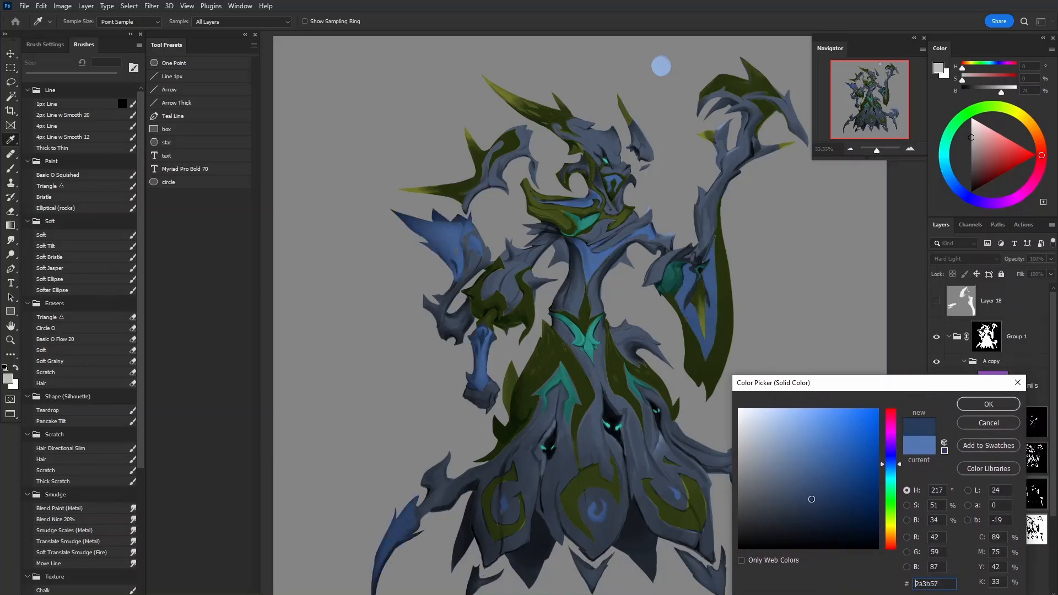
left_click(973, 423)
Recolour the olive fill on the horns and cloth to dark green 2c5336
double_click(982, 463)
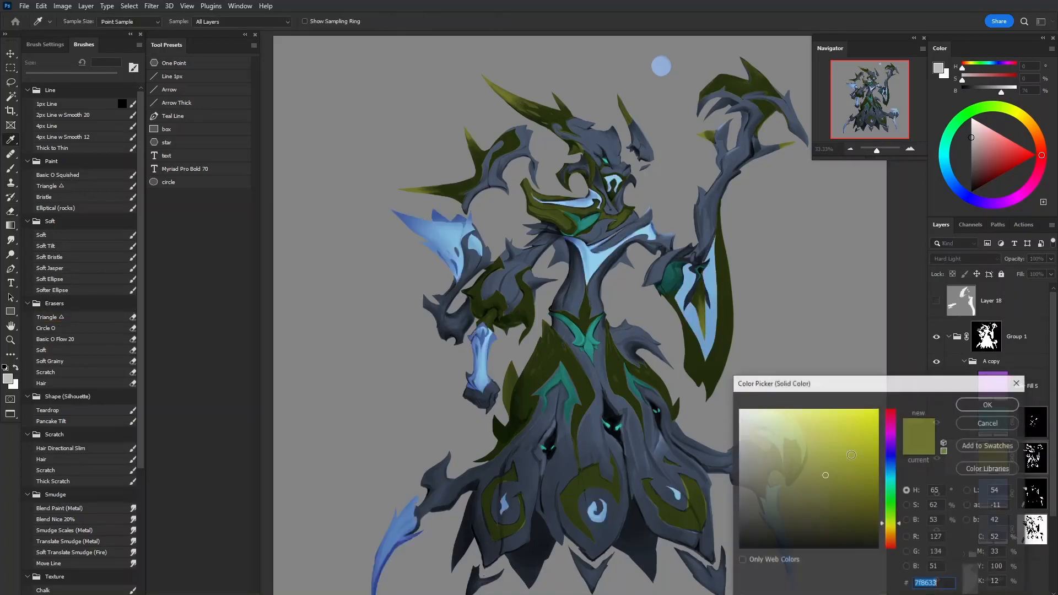
mouse_move(808, 469)
left_mouse_down()
mouse_move(798, 486)
mouse_move(760, 491)
mouse_move(789, 508)
mouse_move(846, 477)
mouse_move(836, 488)
left_mouse_up()
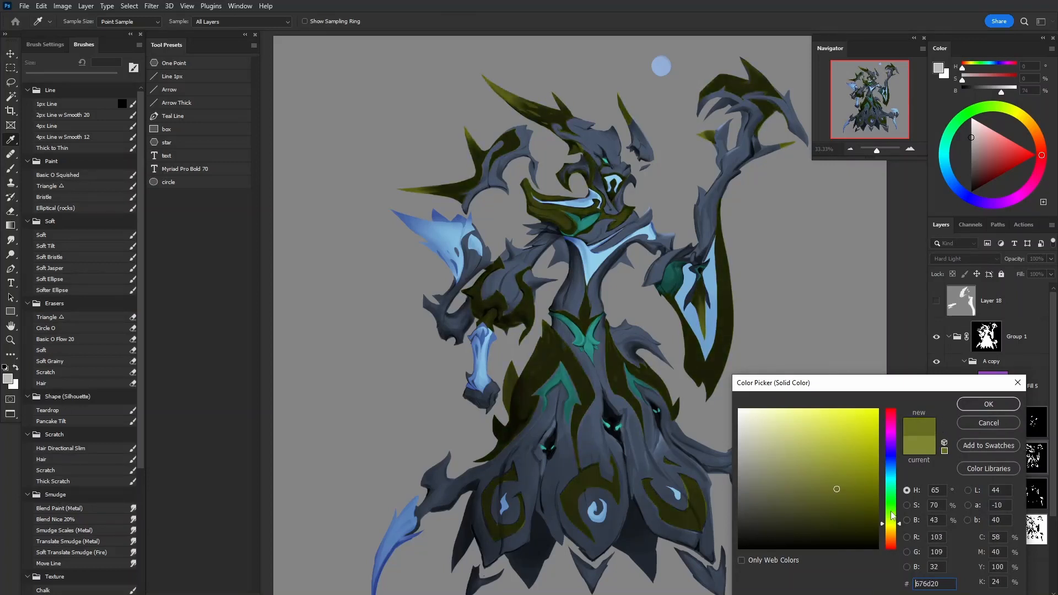
left_click_drag(893, 518, 894, 499)
left_click(806, 500)
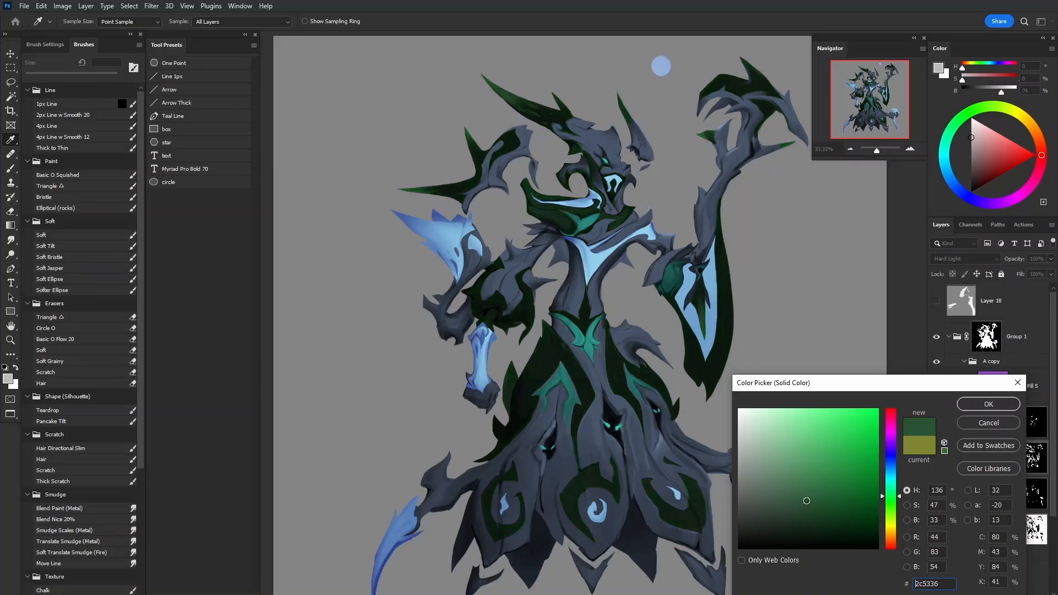
left_click(963, 408)
Recolour the light blue fill of the claws and trim to bright green 5cb153
double_click(990, 502)
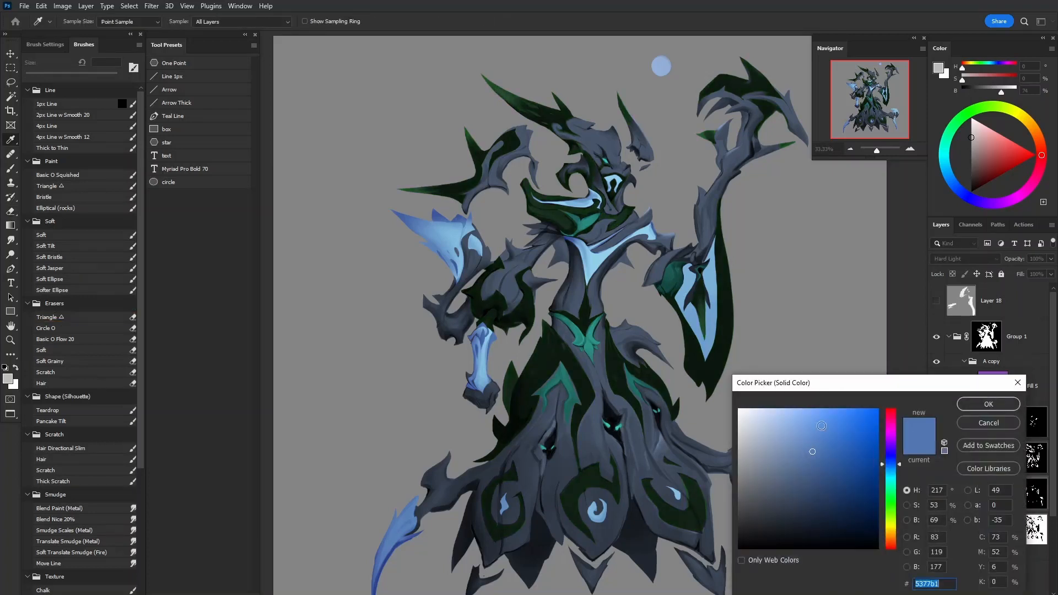
left_click(893, 498)
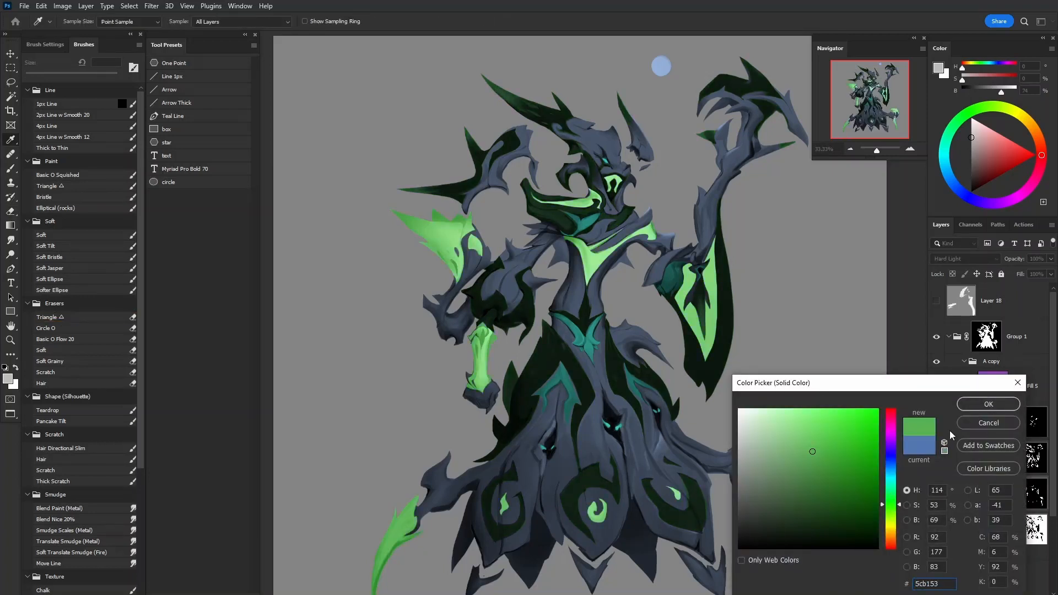
left_click(988, 407)
left_click(936, 423)
left_click(936, 422)
left_click(936, 422)
left_click(936, 422)
double_click(980, 411)
left_click(980, 421)
Show the overall purple fill, recolour it to yellow-green c1d251 and lower its Fill to 8%
left_click(936, 386)
double_click(991, 392)
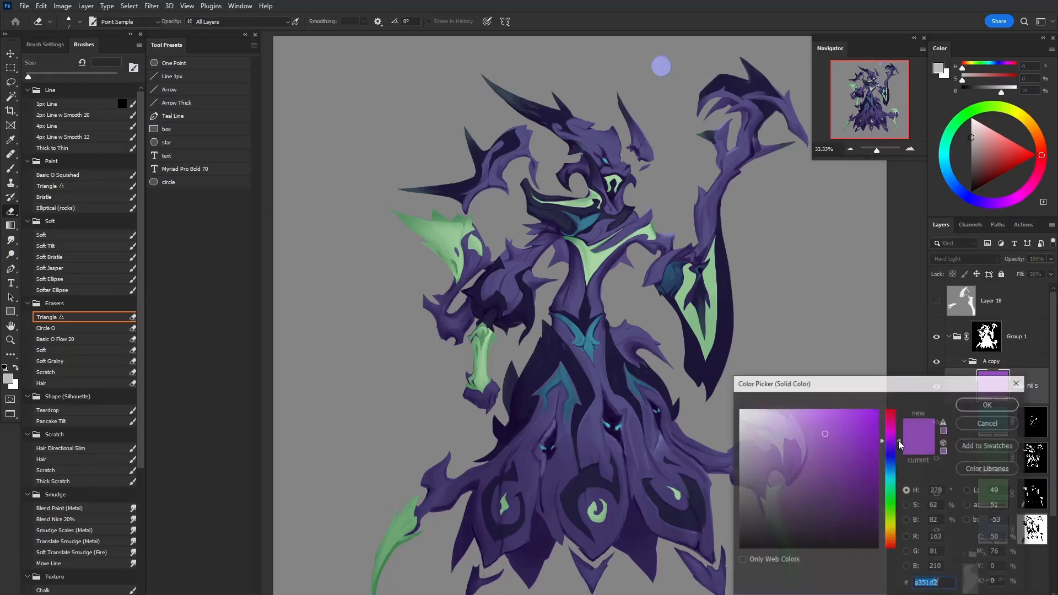
left_click_drag(894, 458, 893, 527)
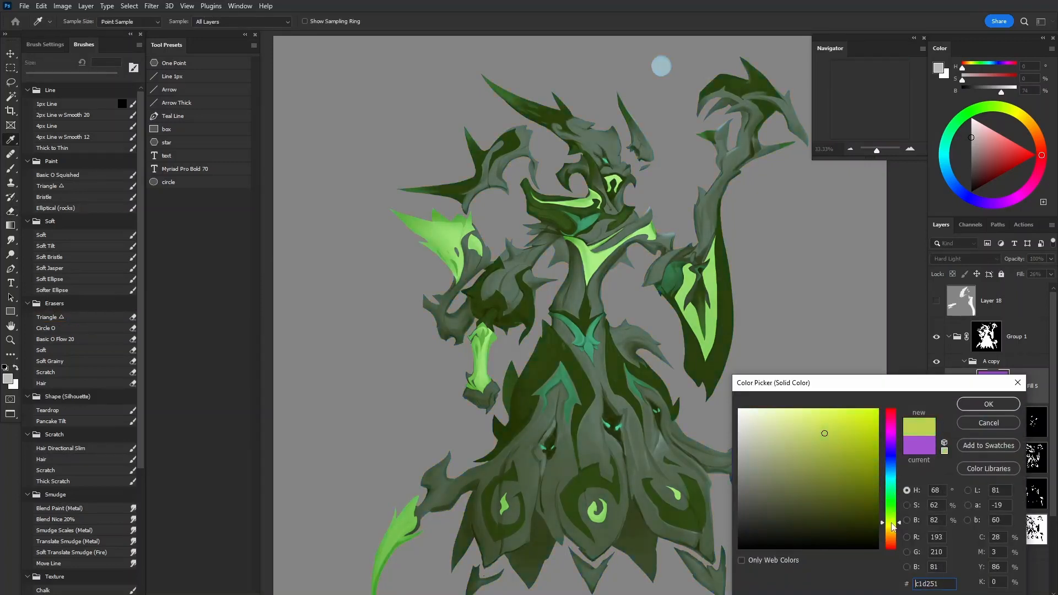
key("Return")
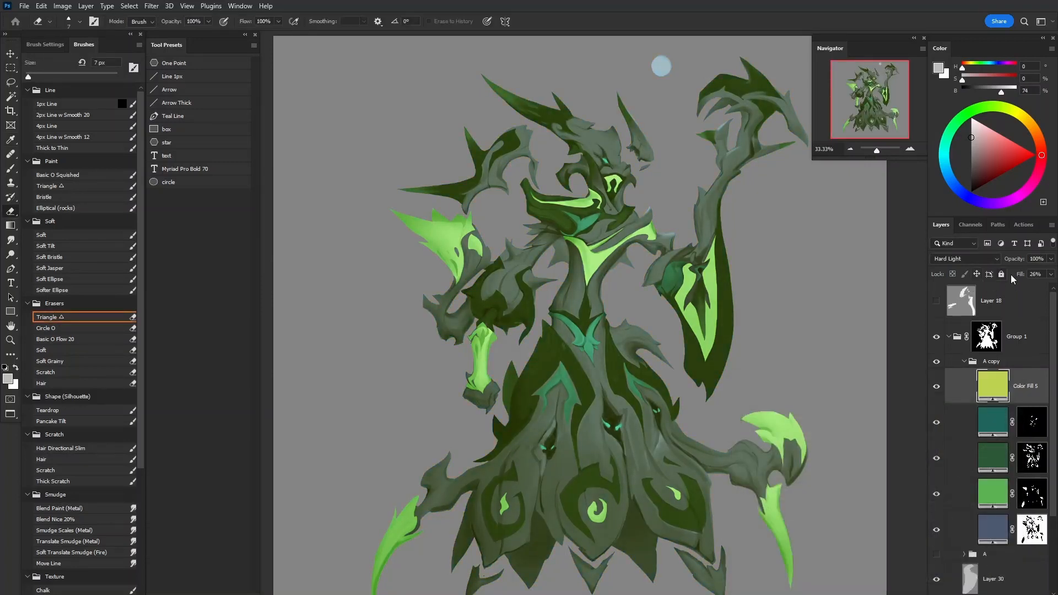
left_click_drag(1021, 274, 1012, 274)
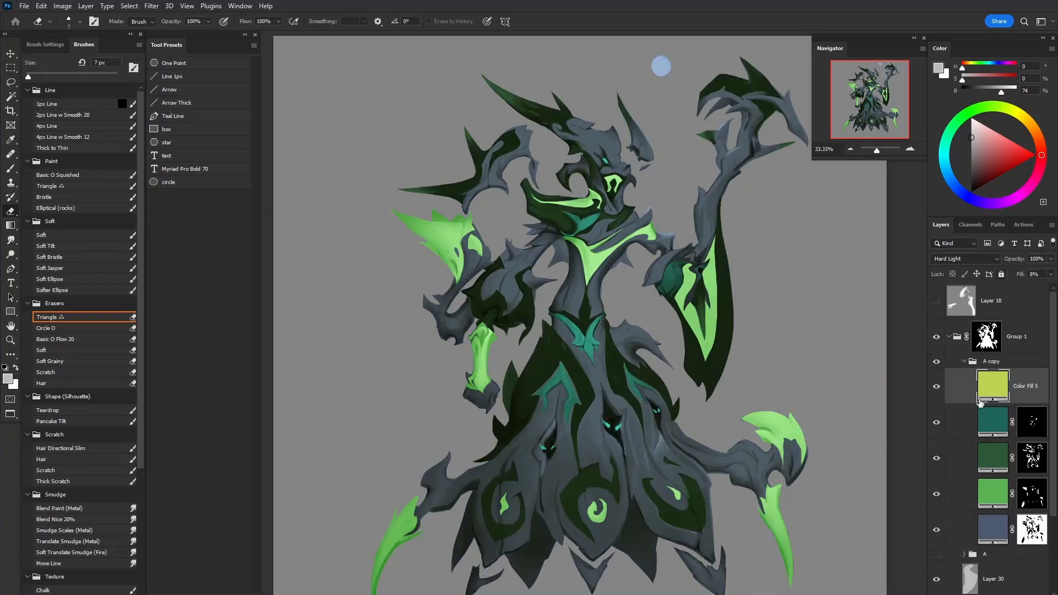
Examine the whole green and slate scheme, collapse the A copy group and compare it with the original group A
left_click(987, 427)
left_click(971, 366)
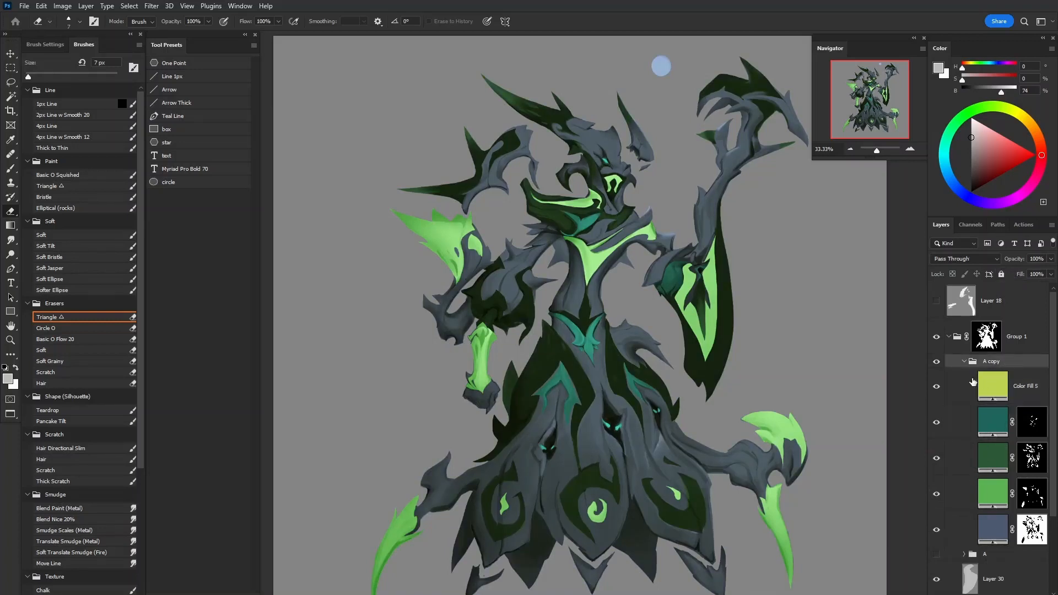
scroll(649, 341, "down", 3)
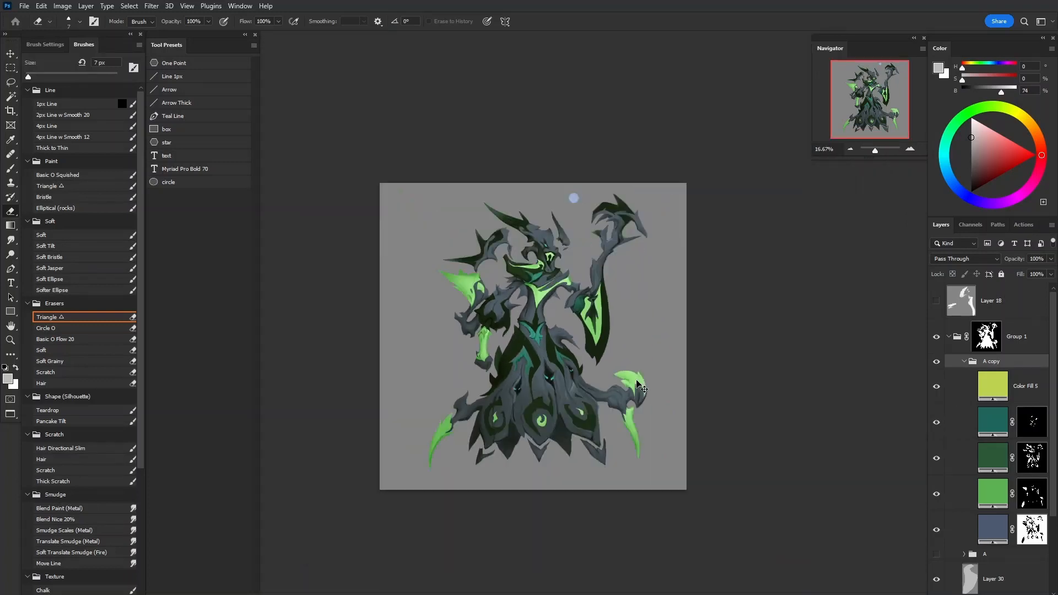
scroll(638, 384, "down", 3)
scroll(638, 382, "up", 5)
left_click_drag(750, 332, 908, 380)
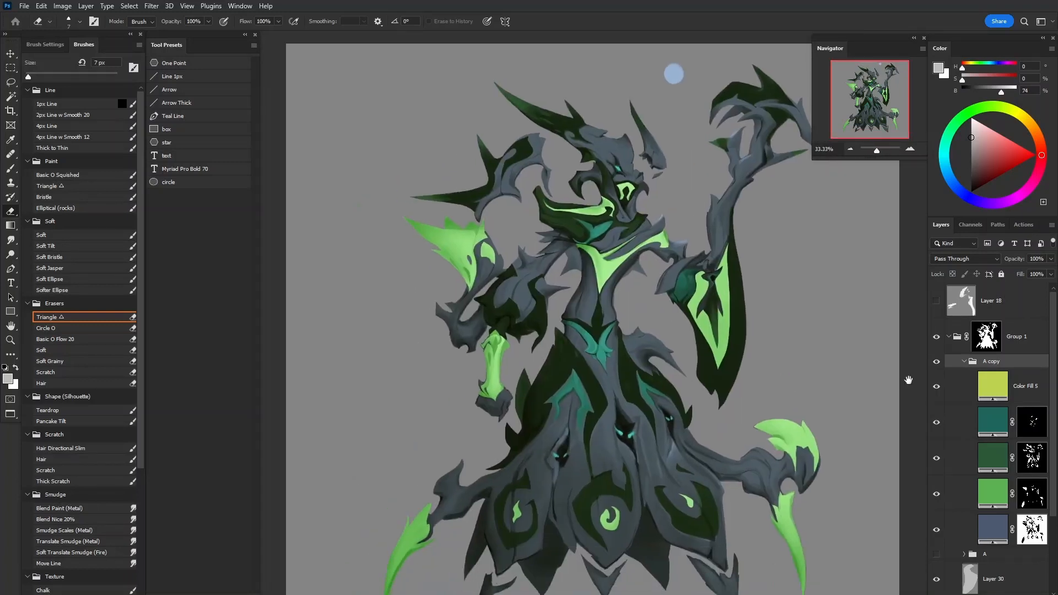
left_click(965, 361)
left_click_drag(936, 362, 936, 376)
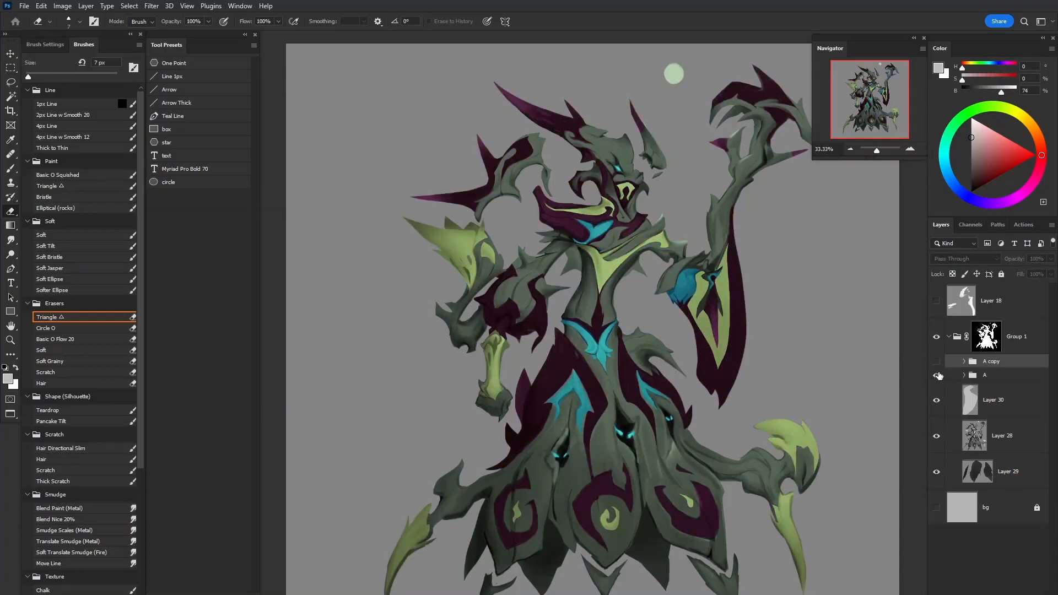
left_click(938, 375)
left_click(937, 364)
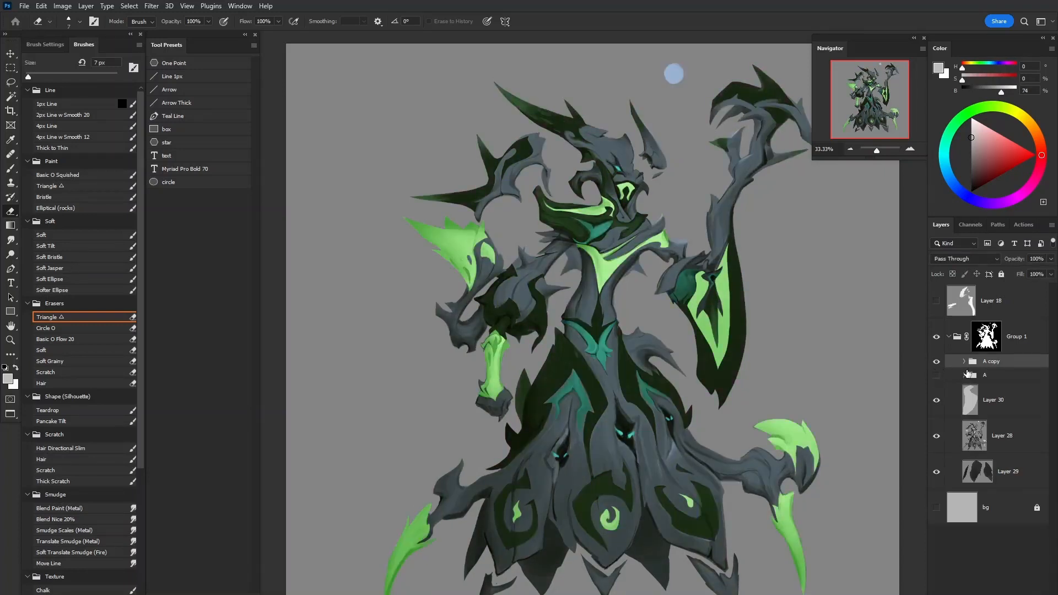
Duplicate the A copy group, hide the lower copy, and rename the lower copy B and the upper one C
key("ctrl+j")
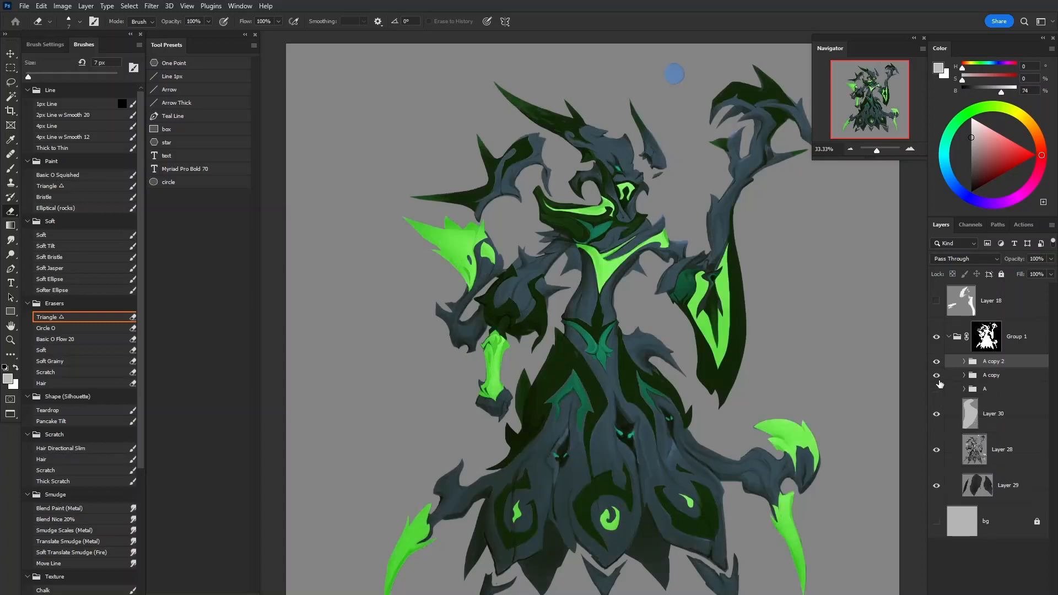
left_click(936, 377)
left_click(990, 377)
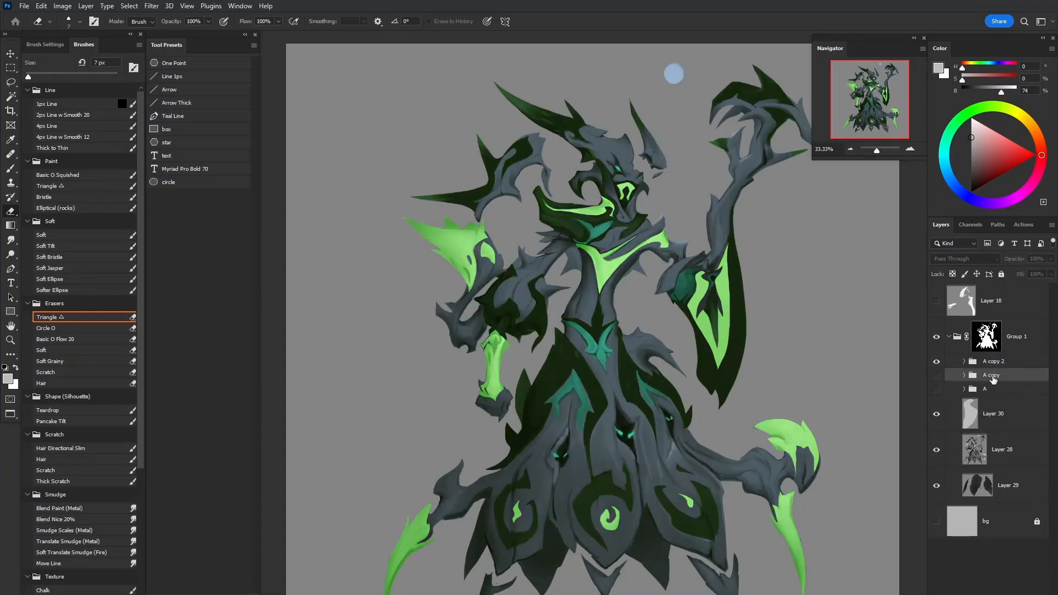
type("B")
double_click(990, 361)
type("C")
left_click(938, 363)
left_click(938, 364)
Expand group C and hide all of its colour fills except the slate blue base fill
left_click(963, 361)
left_click(937, 391)
left_click(936, 422)
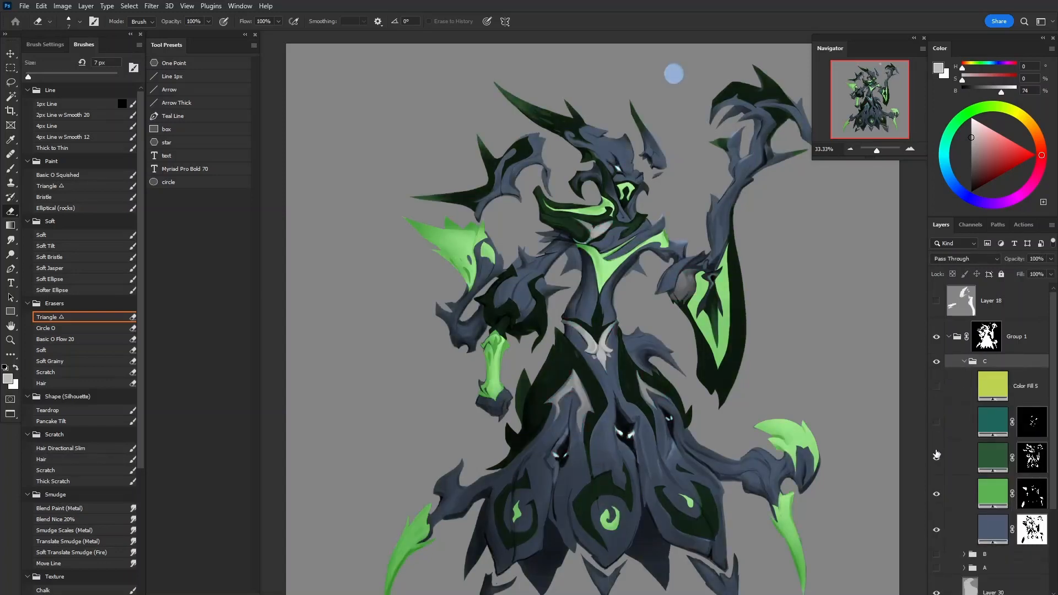
left_click(936, 457)
left_click(936, 493)
left_click(936, 530)
left_click(936, 529)
Recolour the slate blue base fill in group C to brown 6d5027
left_click(995, 530)
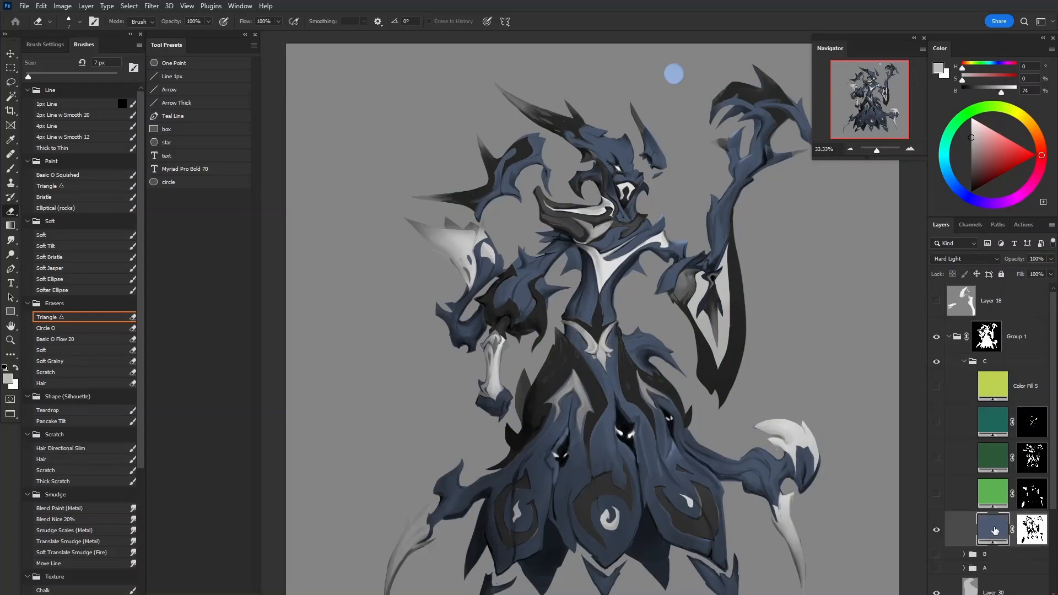
double_click(994, 530)
left_click_drag(894, 493, 891, 538)
mouse_move(803, 512)
left_mouse_down()
mouse_move(779, 494)
mouse_move(775, 507)
left_mouse_up()
left_click(892, 522)
mouse_move(897, 521)
left_mouse_down()
mouse_move(896, 545)
mouse_move(893, 532)
left_mouse_up()
mouse_move(800, 511)
left_mouse_down()
mouse_move(765, 492)
mouse_move(802, 504)
left_mouse_up()
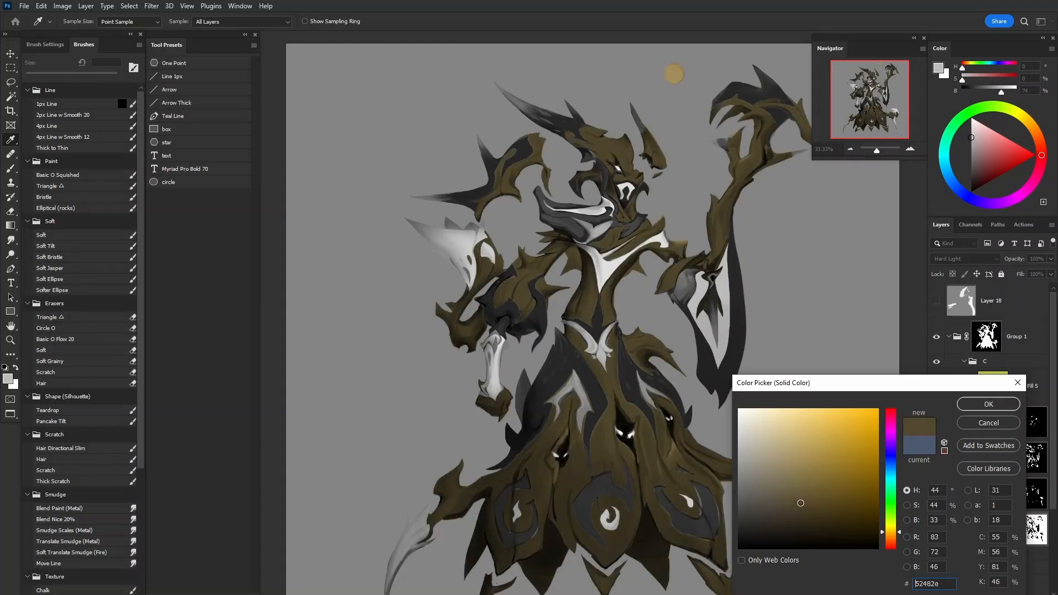
left_click_drag(894, 532, 894, 535)
mouse_move(820, 508)
left_mouse_down()
mouse_move(846, 486)
mouse_move(832, 482)
left_mouse_up()
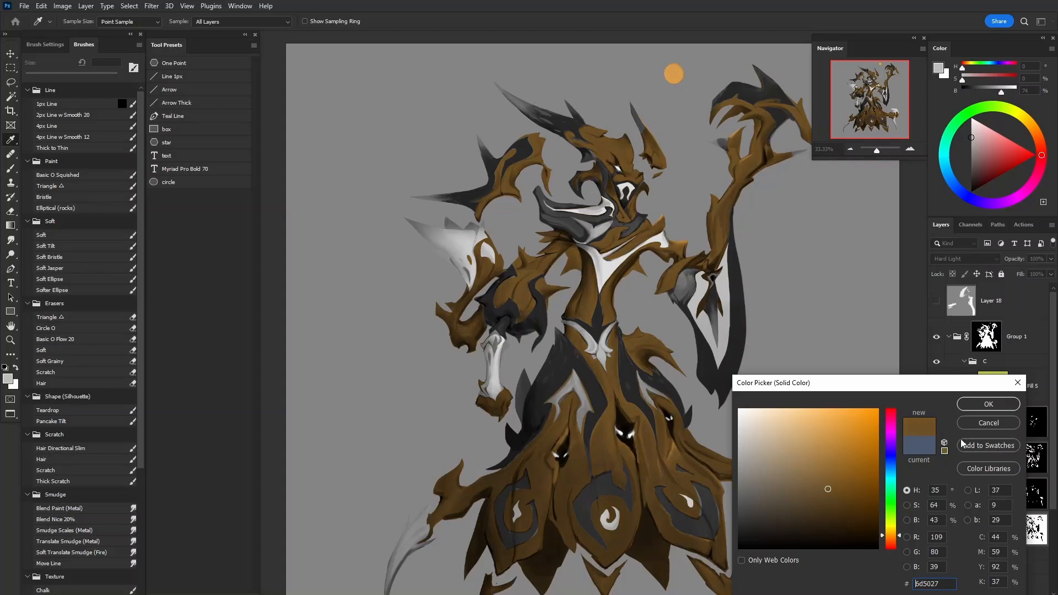
left_click(987, 405)
Compare the claws fill and the horns-and-cloth fill over the brown base, leaving only the dark green cloth fill shown
left_click(936, 497)
left_click(936, 497)
left_click(936, 497)
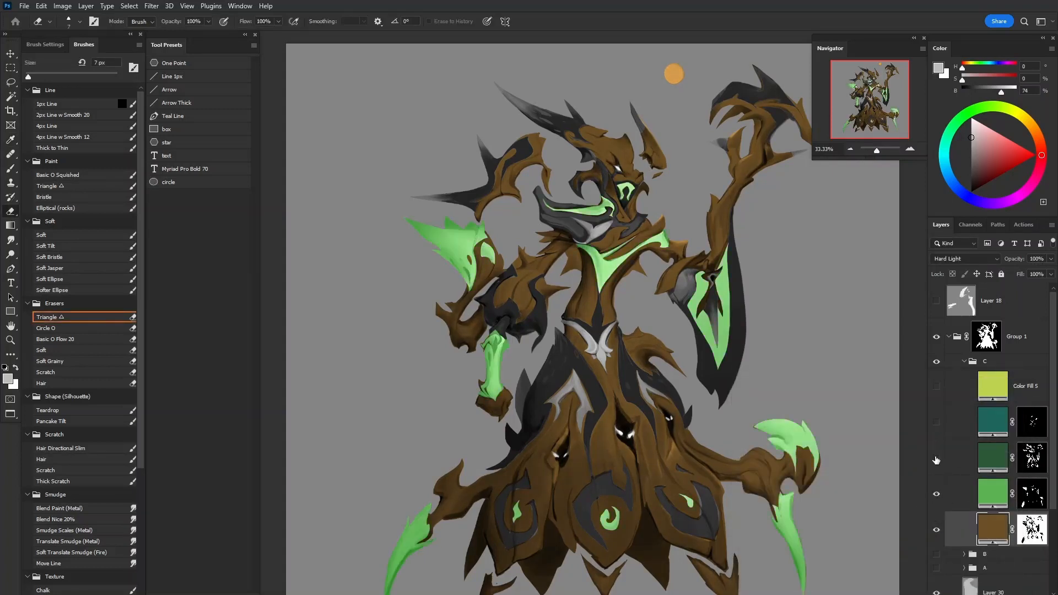
left_click(937, 460)
left_click(937, 460)
left_click(936, 460)
left_click(975, 467)
left_click(939, 462)
left_click(939, 496)
left_click(939, 495)
left_click(939, 459)
left_click(938, 460)
left_click(938, 493)
left_click(938, 460)
left_click(939, 460)
left_click(938, 461)
Try a dark teal blue on the dark green fill of the horns and cloth
double_click(992, 459)
left_click(811, 476)
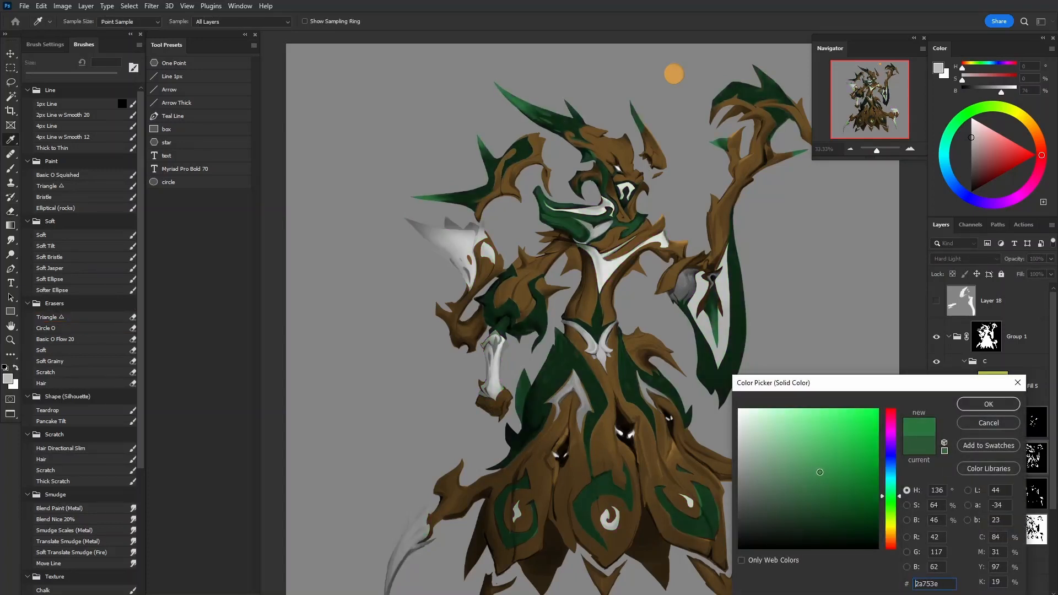
left_click_drag(892, 520, 891, 452)
left_click(791, 490)
left_click(988, 404)
Show the bright green claws-and-trim fill and recolour it to a muted grey-brown
left_click(937, 494)
double_click(992, 494)
left_click(781, 498)
left_click(845, 453)
left_click(785, 482)
left_click_drag(889, 502, 891, 538)
left_click(795, 509)
left_click(781, 484)
left_click(989, 404)
Show the dark teal accent fill and recolour it to a reddish brown
left_click(935, 425)
double_click(993, 423)
left_click_drag(901, 482, 903, 408)
left_click(989, 403)
left_click(936, 386)
double_click(992, 386)
left_click(967, 423)
left_click(936, 387)
Recolour the accent fill on the eyes, orb and chest markings to burnt orange 9a3d19
double_click(992, 423)
left_click(863, 458)
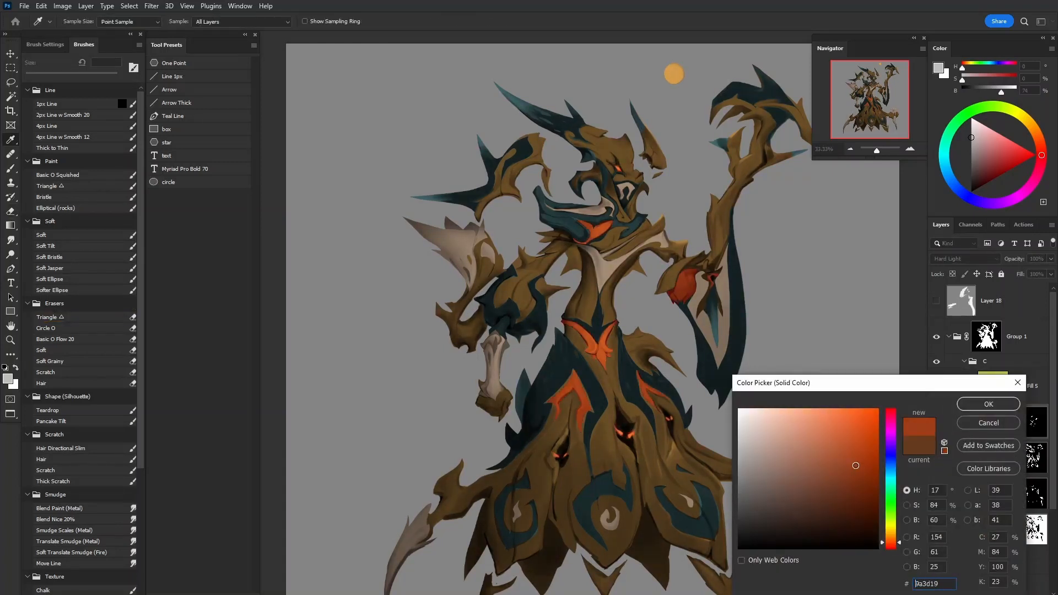
left_click(988, 404)
left_click(936, 494)
left_click(936, 494)
Recolour the dark teal blue fill of the horns and cloth to plum 7f3b66
left_click(991, 467)
key("ctrl+minus")
double_click(992, 457)
left_click_drag(890, 475, 891, 436)
left_click(778, 485)
left_click(989, 404)
left_click_drag(553, 319, 633, 342)
left_click(634, 343, "ctrl")
left_click(936, 458)
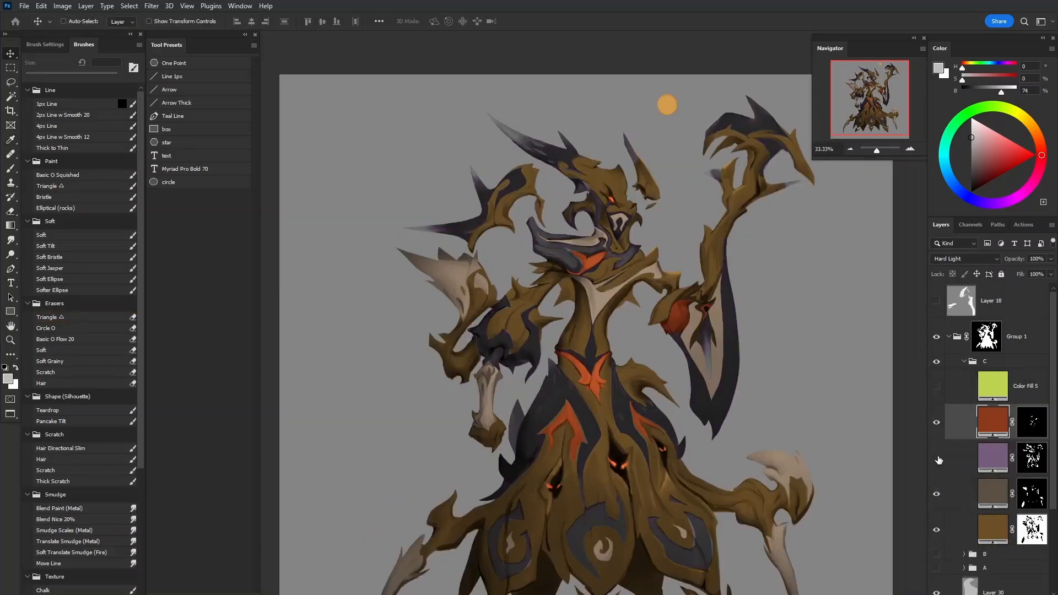
left_click(936, 458)
double_click(991, 459)
left_click_drag(891, 437, 890, 423)
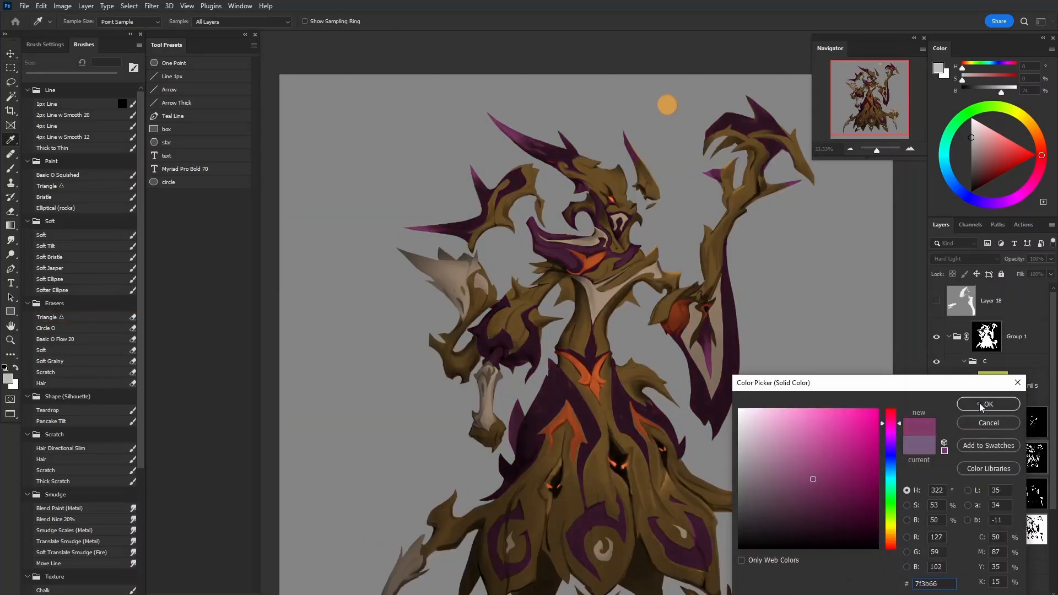
left_click(986, 404)
Enlarge the Navigator preview and examine the whole brown, plum and orange character at reduced size
key("ctrl+minus")
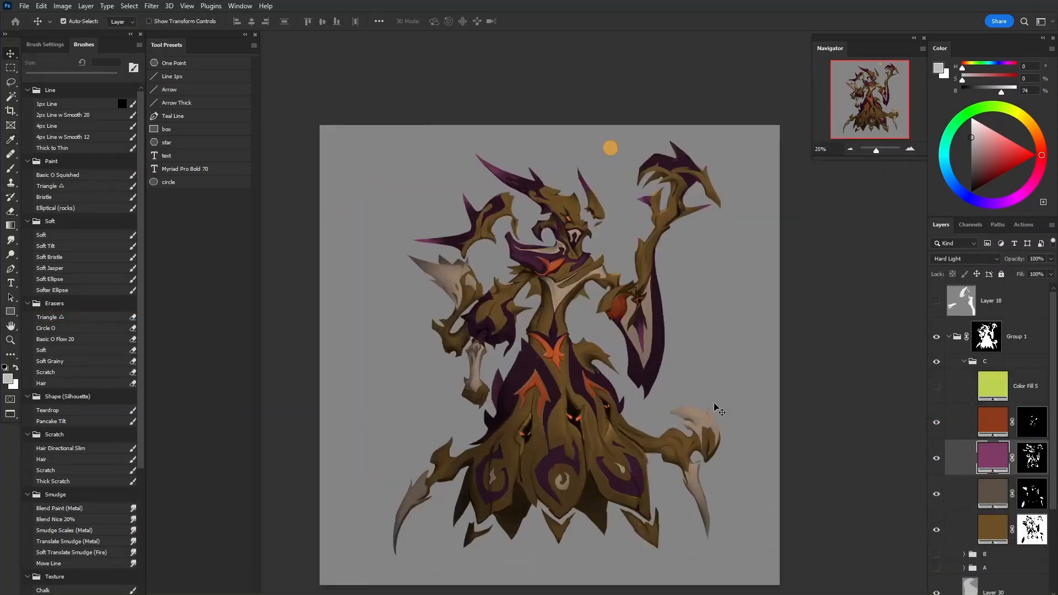
left_click_drag(713, 403, 769, 240)
left_click_drag(783, 345, 747, 331)
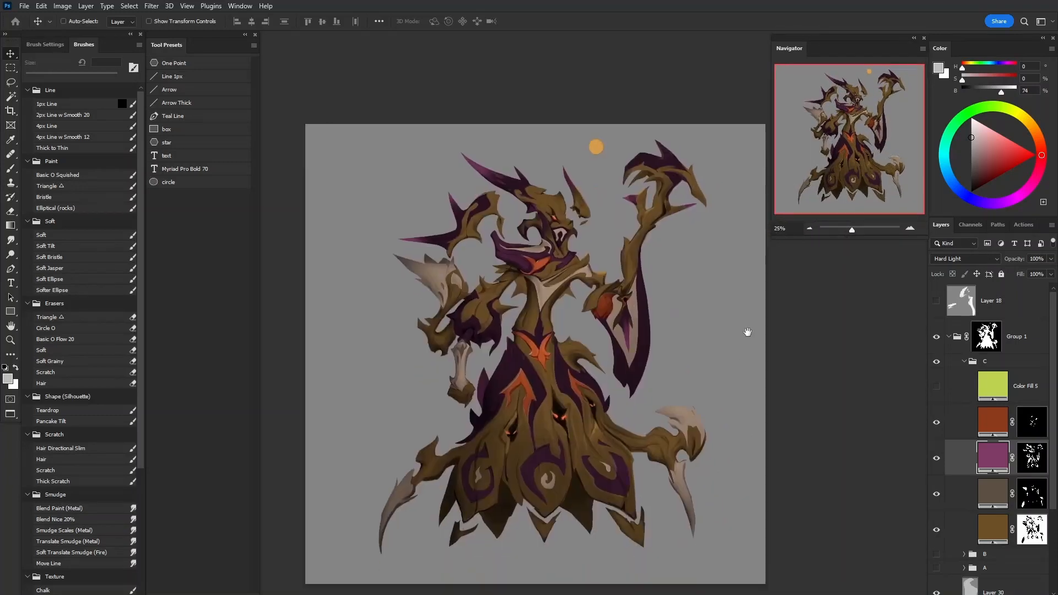
left_click_drag(753, 479, 756, 490)
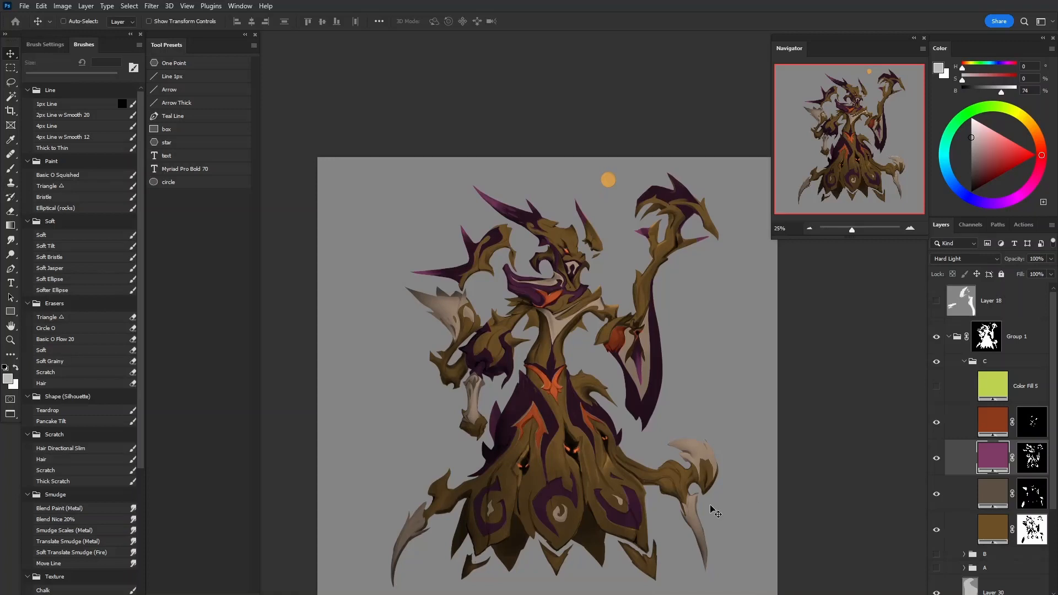
key("z")
left_click(554, 457)
left_click_drag(604, 465, 609, 433)
key("ctrl+minus")
key("ctrl+minus")
key("ctrl+minus")
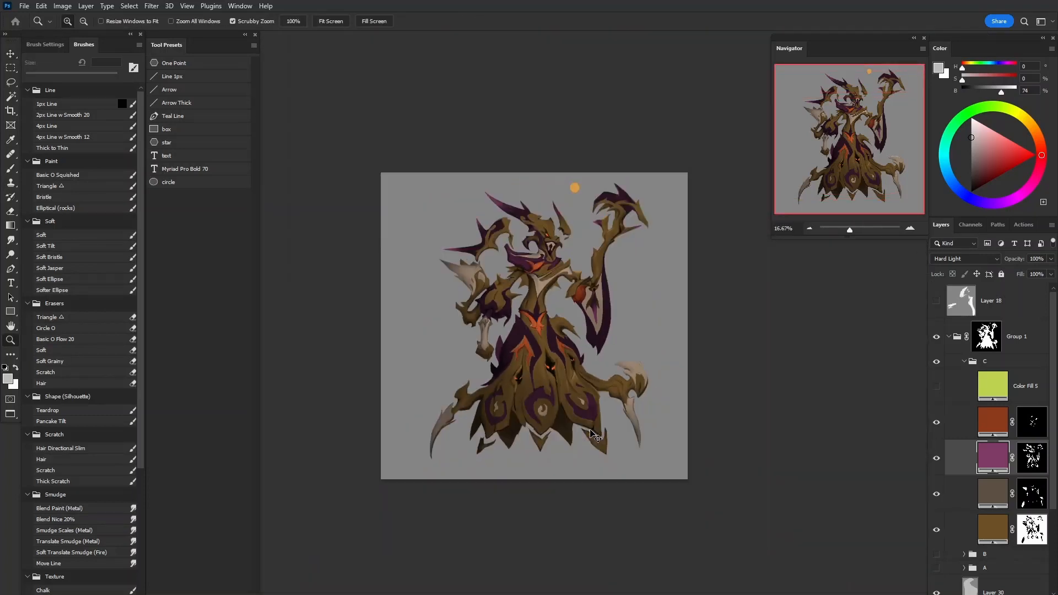
key("ctrl+plus")
left_click_drag(753, 405, 787, 439)
Try other shades on the grey-brown fill of the claws and trim
left_click(937, 460)
left_click(936, 460)
left_click(937, 497)
left_click(937, 497)
double_click(993, 492)
left_click_drag(775, 497, 785, 471)
left_click_drag(891, 535, 891, 530)
left_click_drag(783, 490, 779, 521)
mouse_move(891, 523)
left_mouse_down()
mouse_move(892, 440)
mouse_move(893, 518)
left_mouse_up()
left_click(786, 503)
left_click(975, 423)
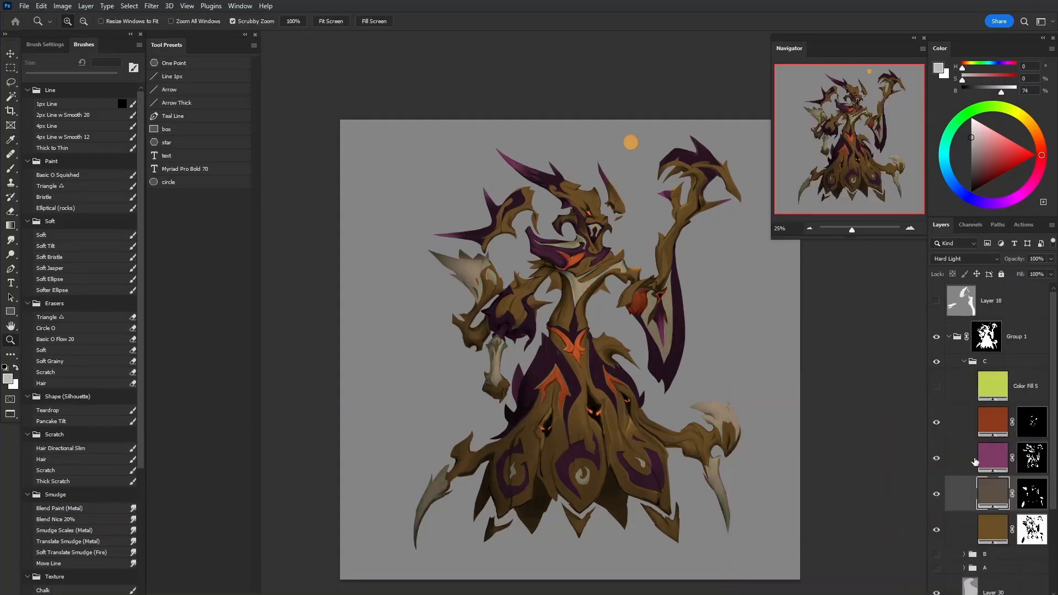
Collapse group C and compare the colour schemes of groups C, B and A one at a time
left_click(990, 363)
left_click(964, 361)
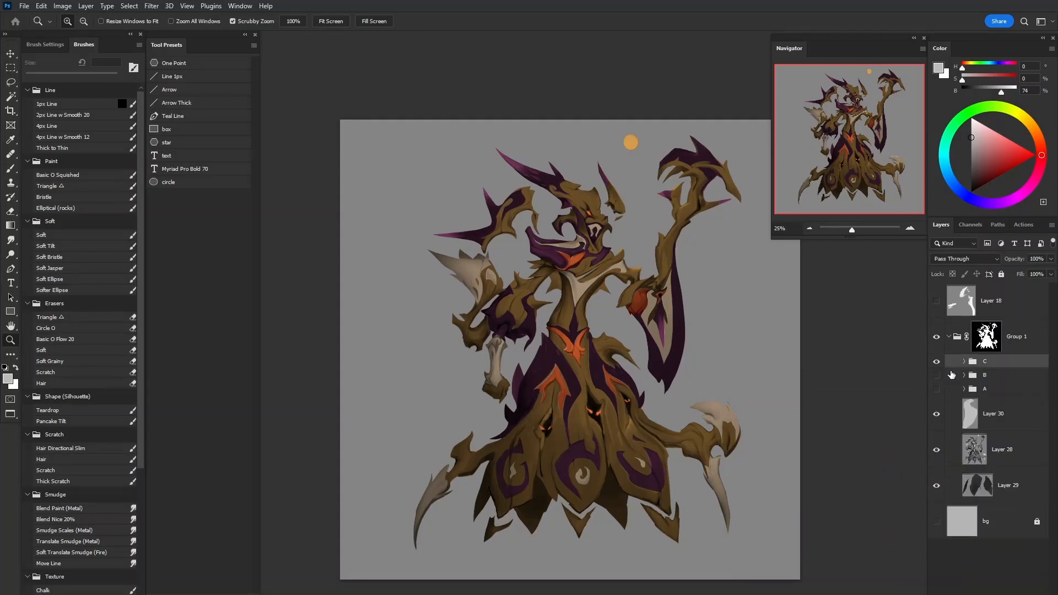
left_click(936, 363)
left_click(936, 376)
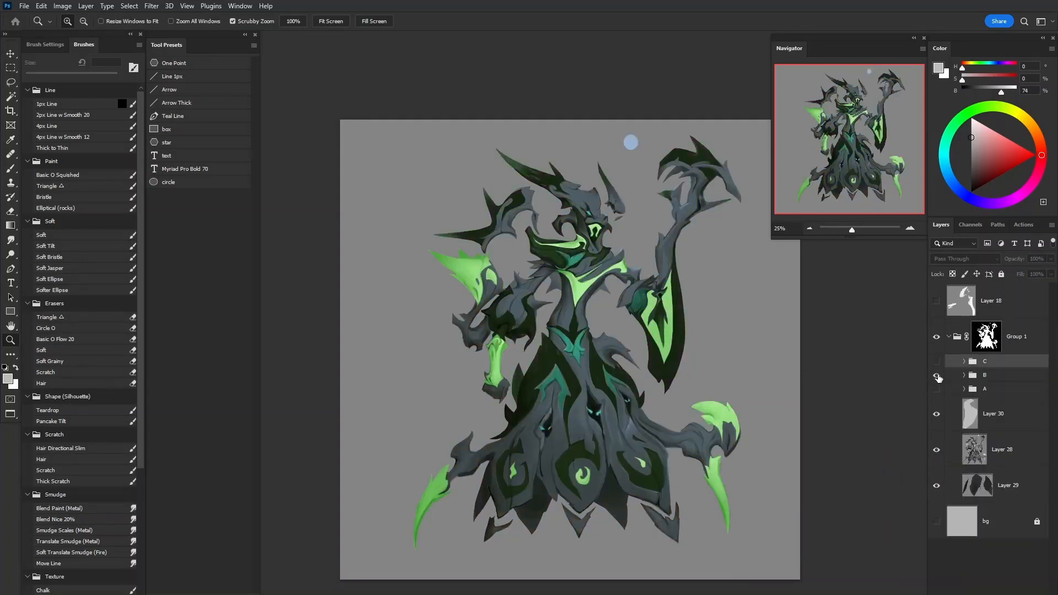
left_click(936, 375)
left_click(936, 389)
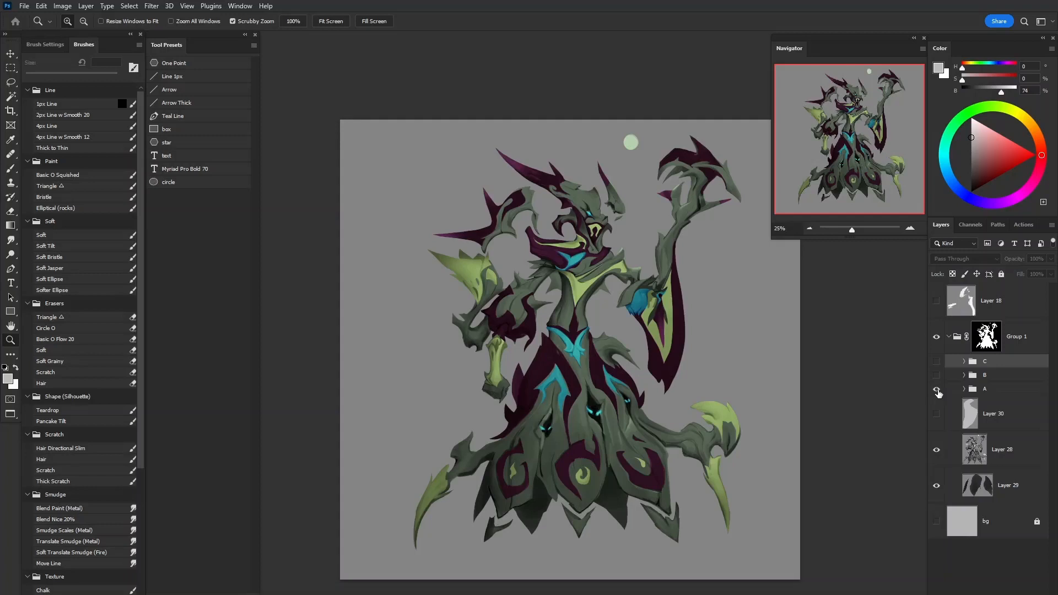
left_click(937, 389)
left_click(937, 375)
left_click(936, 375)
left_click(936, 361)
Expand group C, show its overall yellow-green fill and recolour it to pale yellow
left_click(964, 361)
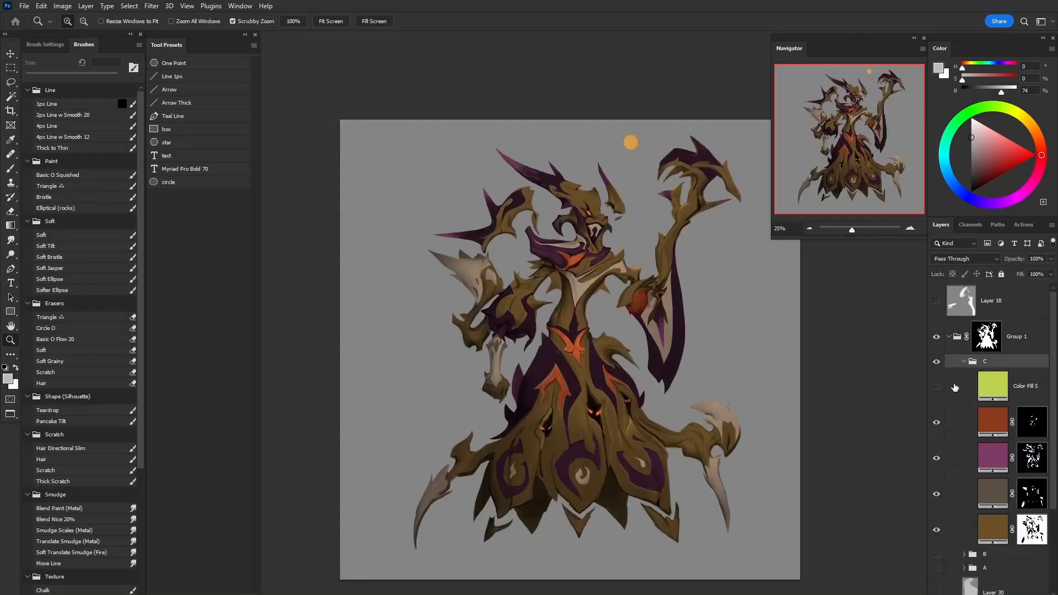
left_click(939, 391)
left_click(937, 388)
left_click(938, 389)
double_click(996, 391)
left_click_drag(828, 485, 817, 501)
left_click(770, 408)
left_click(988, 404)
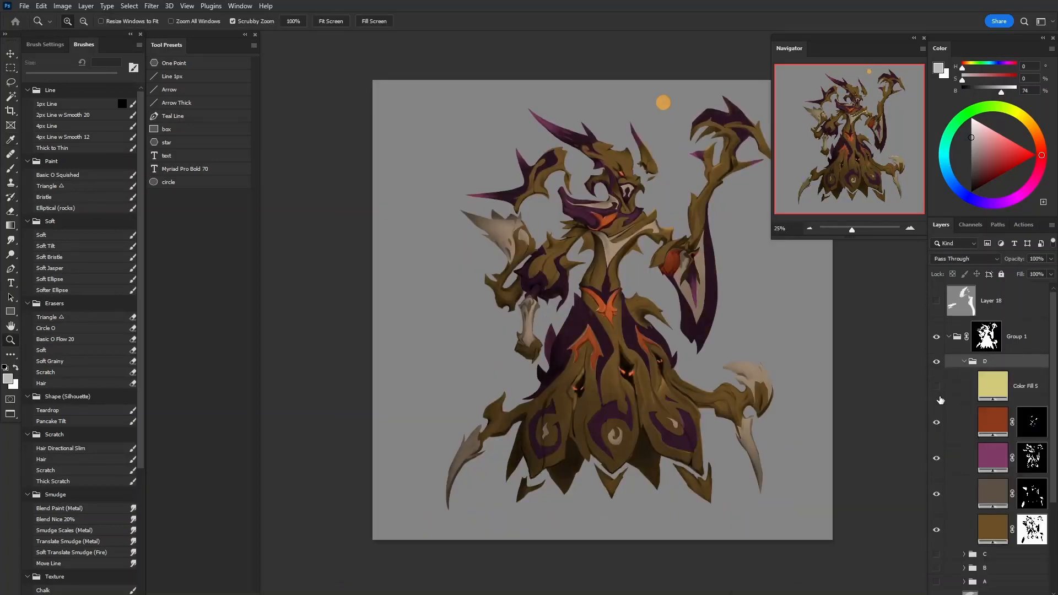
In group D, hide the accent, cloth and claws fills and recolour the brown base fill to pale mauve (H 295, S 9, B 71)
left_click_drag(936, 422, 936, 494)
double_click(990, 528)
left_click_drag(831, 488, 809, 456)
left_click(891, 478)
left_click(891, 434)
left_click(746, 442)
left_click(751, 448)
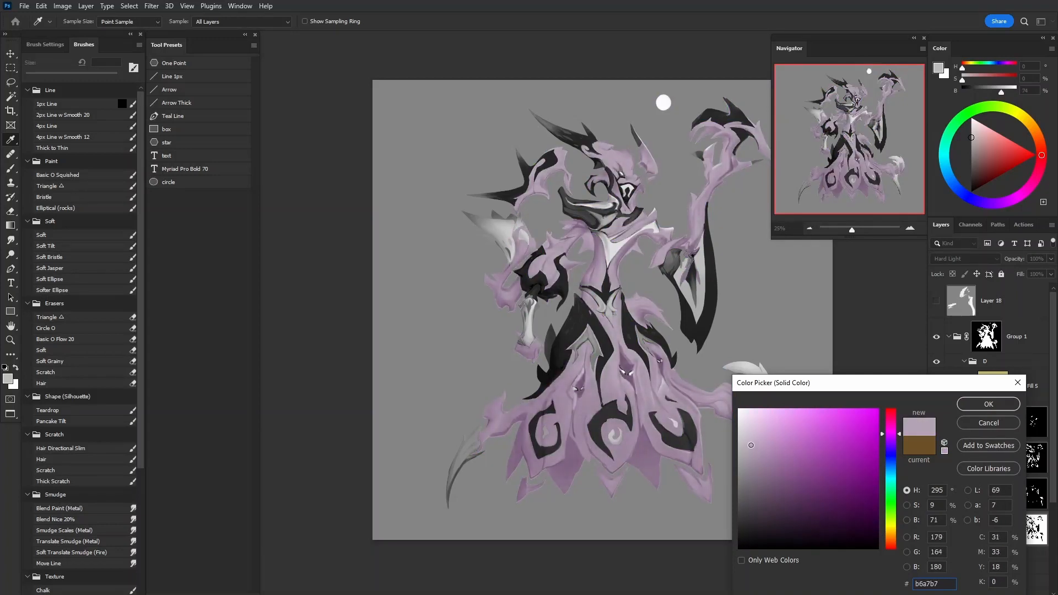
left_click(963, 405)
key("z")
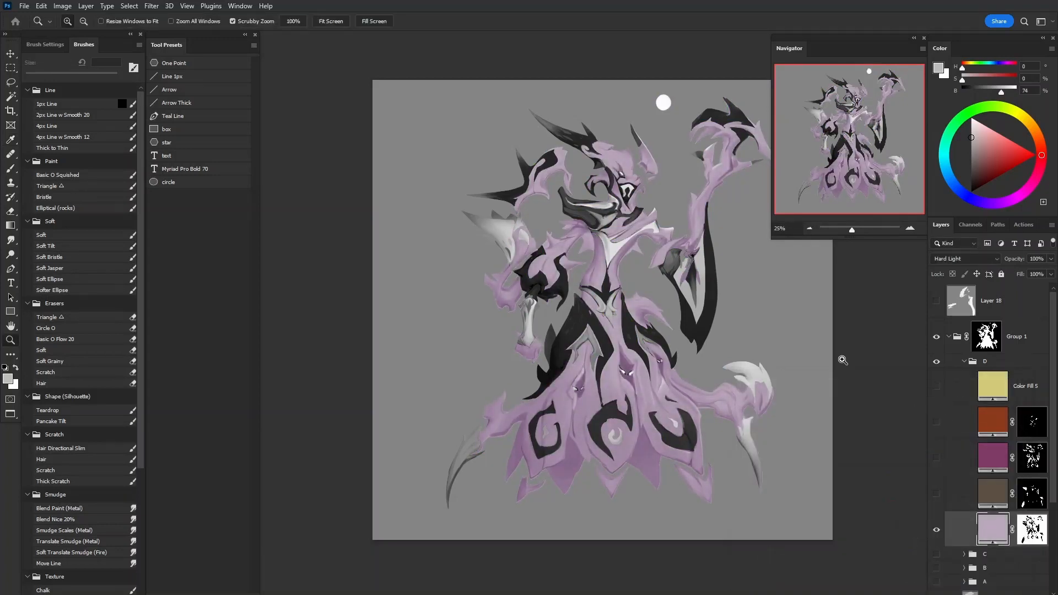
Examine the mauve base fill of group D close up and on the whole figure, comparing it with the fill hidden
left_click(613, 253)
left_click(615, 250)
left_click(618, 247)
left_click_drag(716, 150, 676, 353)
left_click_drag(622, 272, 644, 327)
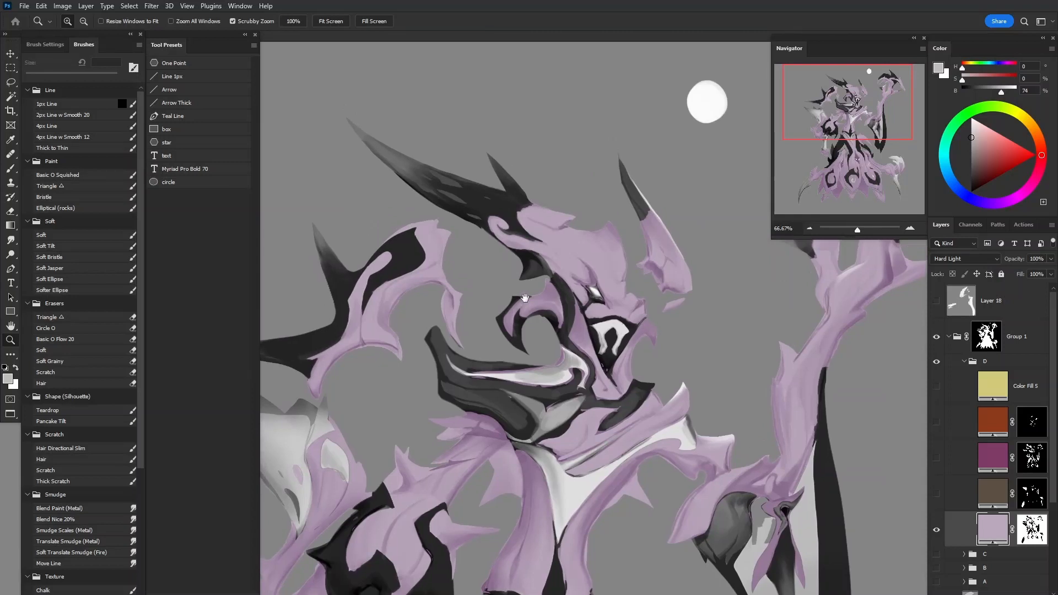
left_click_drag(622, 529, 681, 314)
key("ctrl+minus")
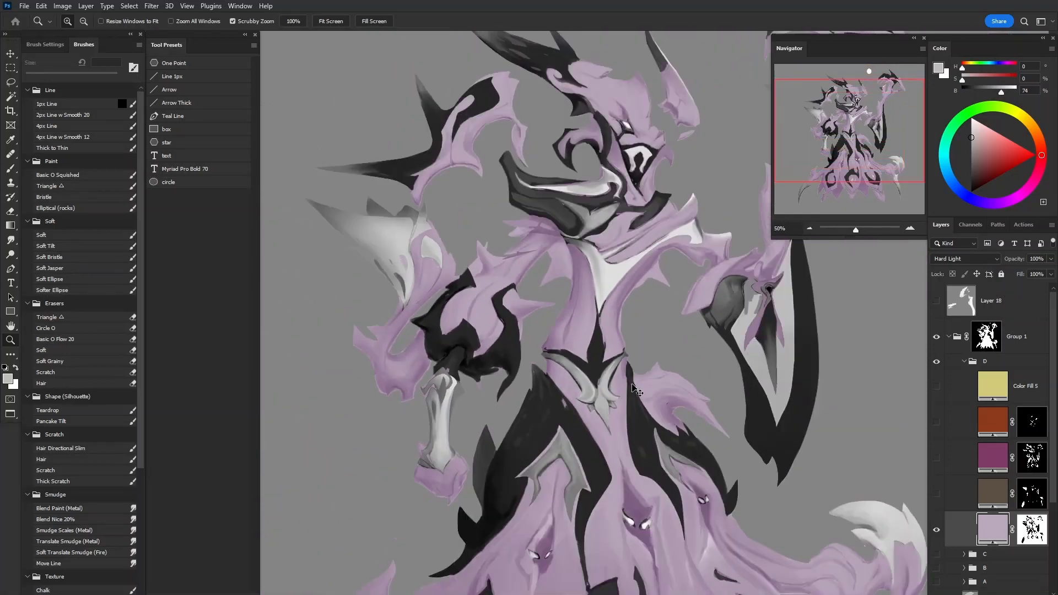
key("ctrl+minus")
left_click_drag(764, 468, 769, 435)
left_click(937, 531)
left_click(937, 531)
left_click_drag(851, 445, 824, 495)
left_click_drag(894, 546, 904, 505)
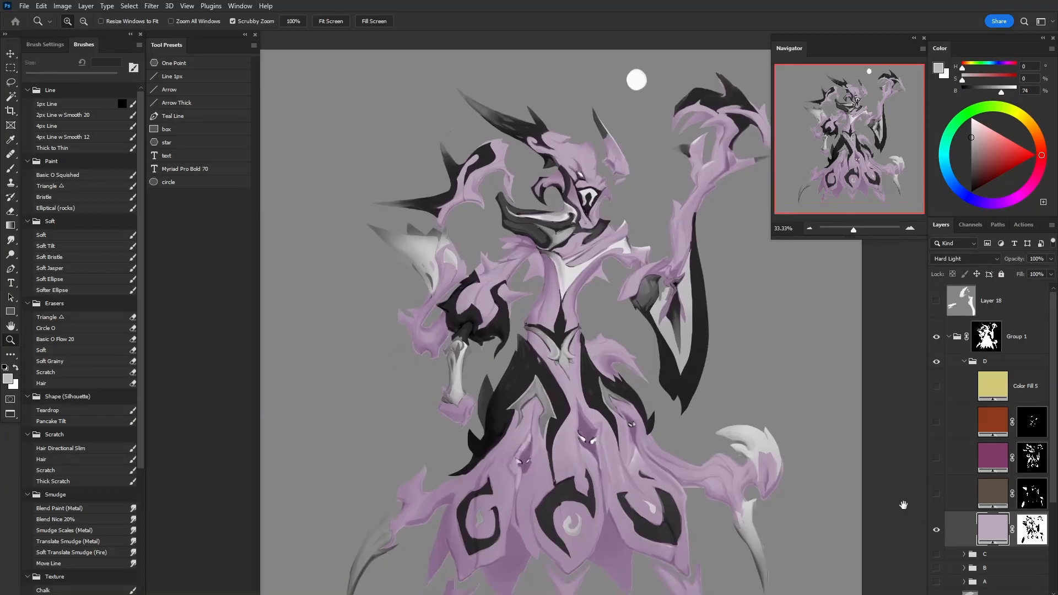
left_click(936, 532)
left_click(937, 531)
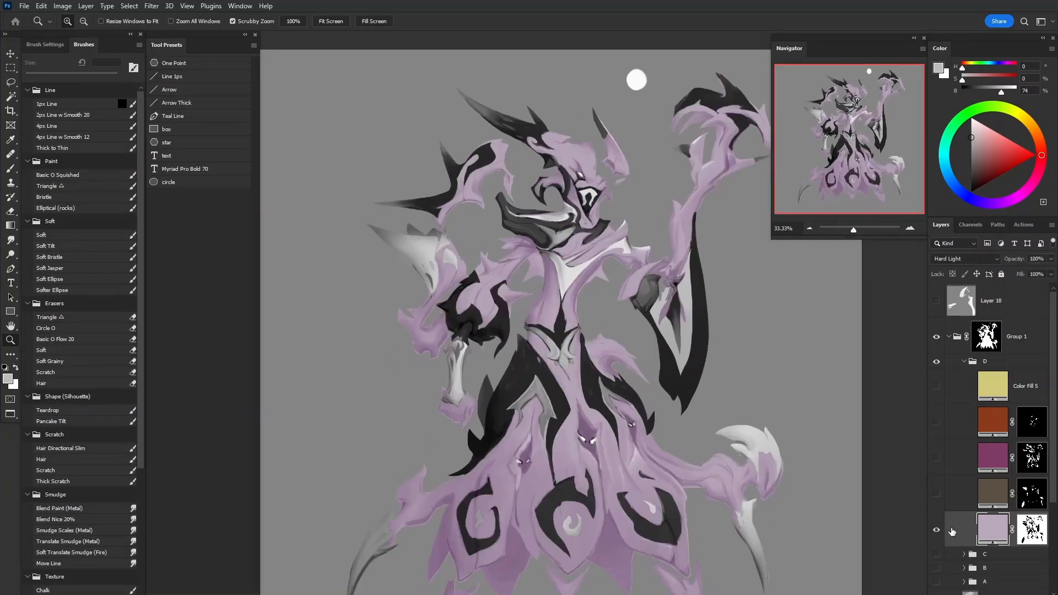
Recolour group D's base fill to a greyer mauve (H 295, S 5, B 64)
double_click(990, 534)
left_click(745, 463)
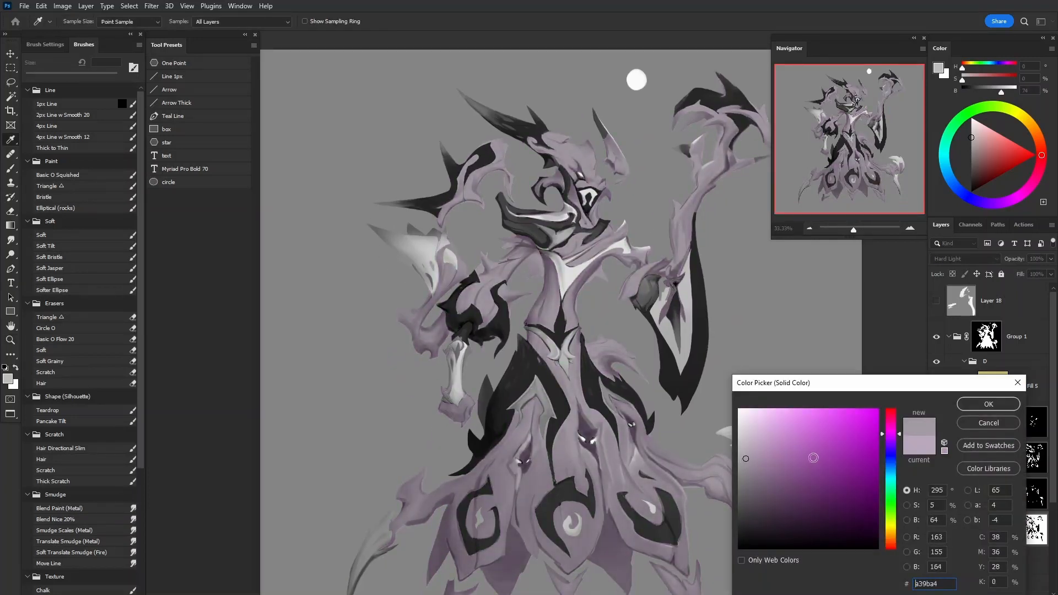
left_click(976, 406)
Show group D's claws and trim fill and recolour it to vivid purple (H 299, S 88, B 47)
left_click(936, 494)
left_click(946, 497)
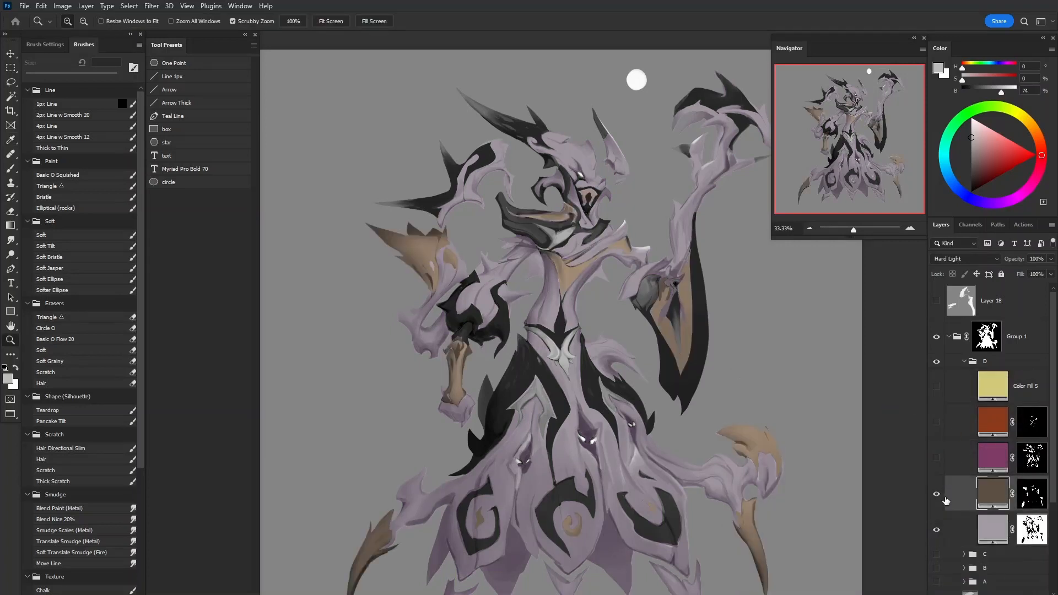
double_click(992, 492)
left_click(767, 524)
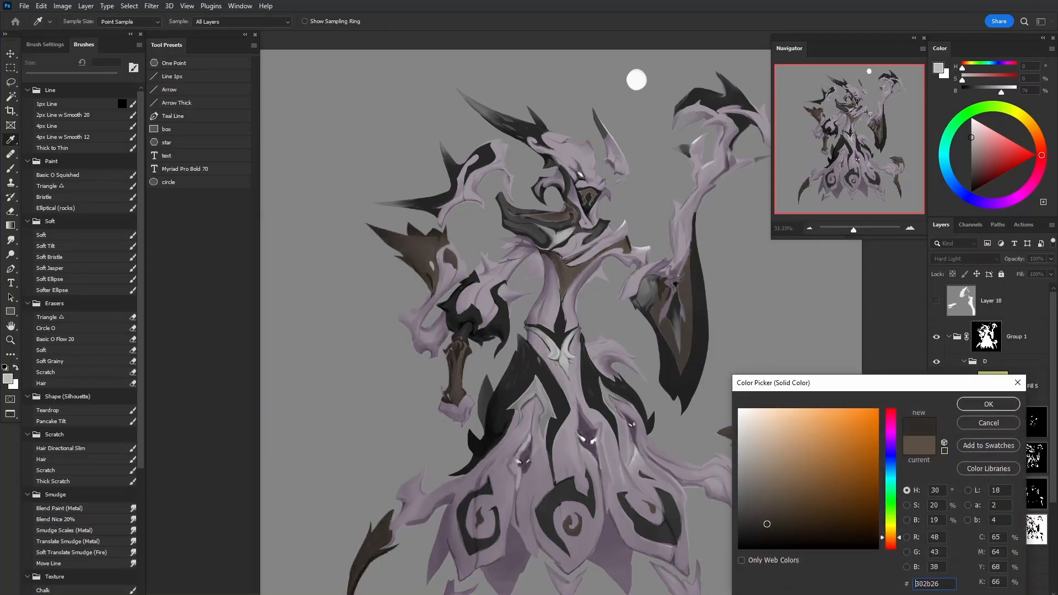
left_click_drag(894, 529, 892, 436)
left_click(844, 503)
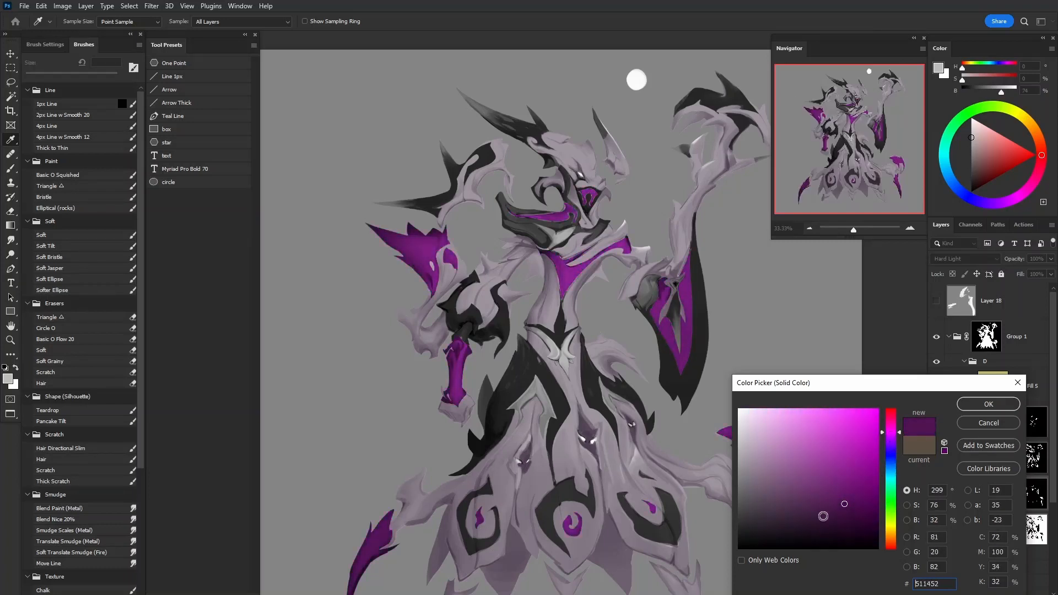
left_click(862, 484)
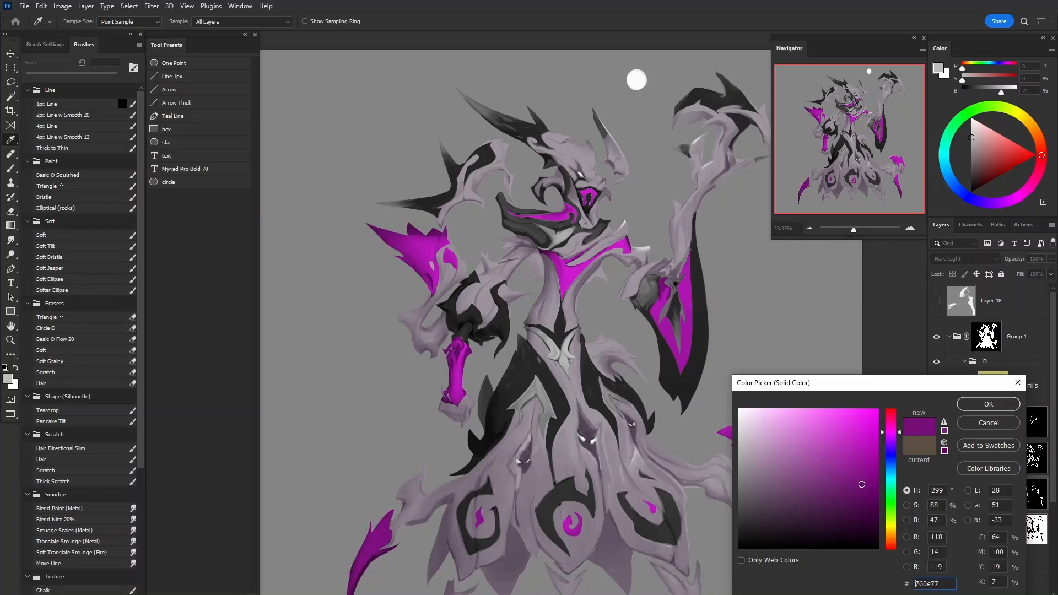
left_click(974, 407)
Try masking the purple fill off the inner edge of the collar with a small Triangle brush
scroll(543, 220, "up", 5)
key("l")
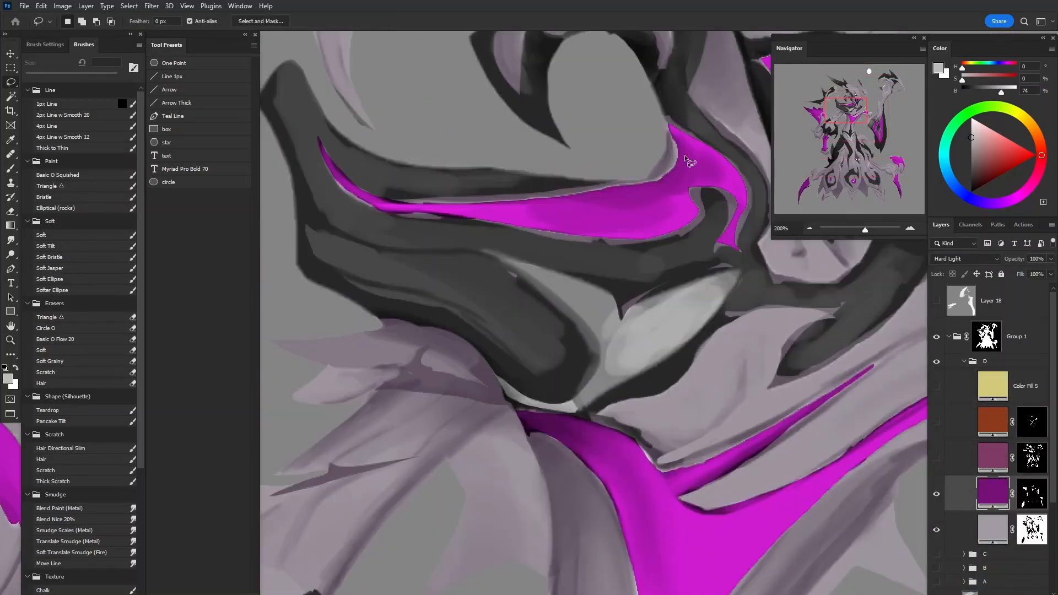
key("d")
key("b")
key("bracketleft")
key("bracketleft")
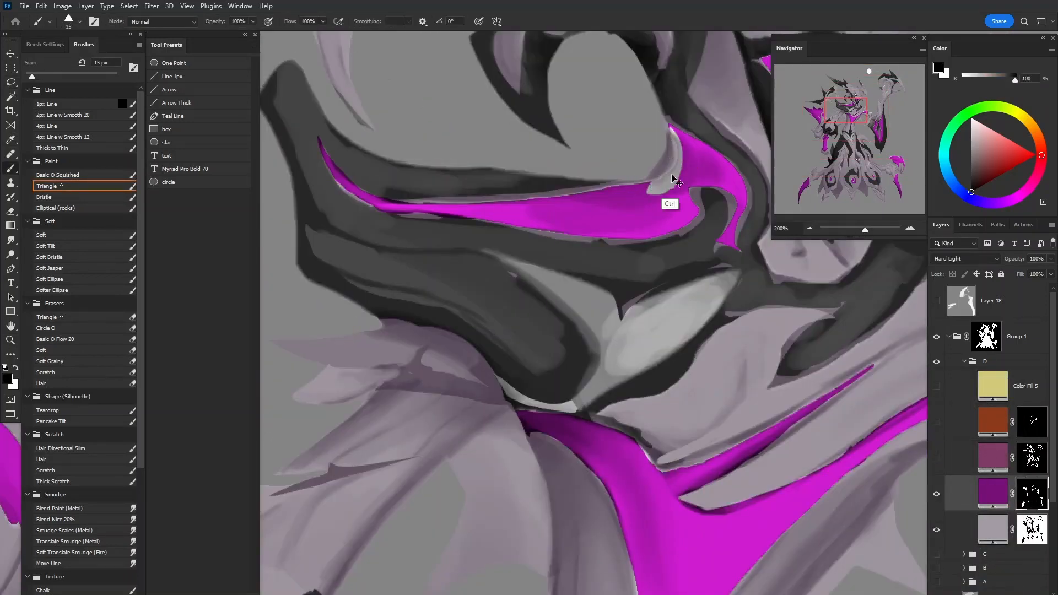
key("x")
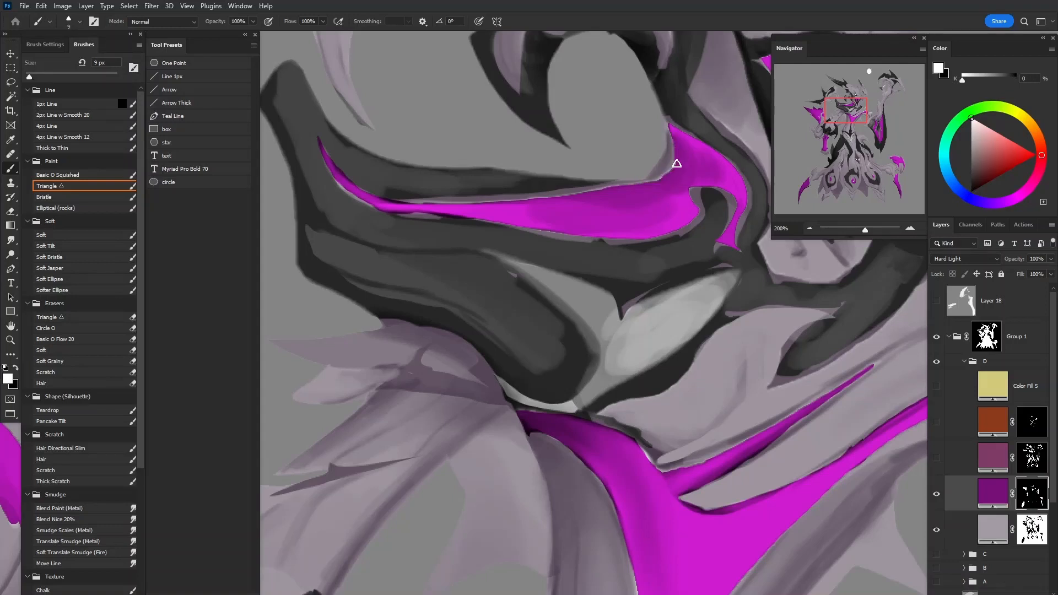
Examine how the purple claws and trim read against the pale mauve body across the whole figure
key("ctrl+minus")
key("ctrl+minus")
key("ctrl+minus")
key("ctrl+minus")
key("ctrl+minus")
key("ctrl+minus")
key("ctrl+plus")
key("ctrl+plus")
key("ctrl+minus")
left_click_drag(722, 423, 721, 372)
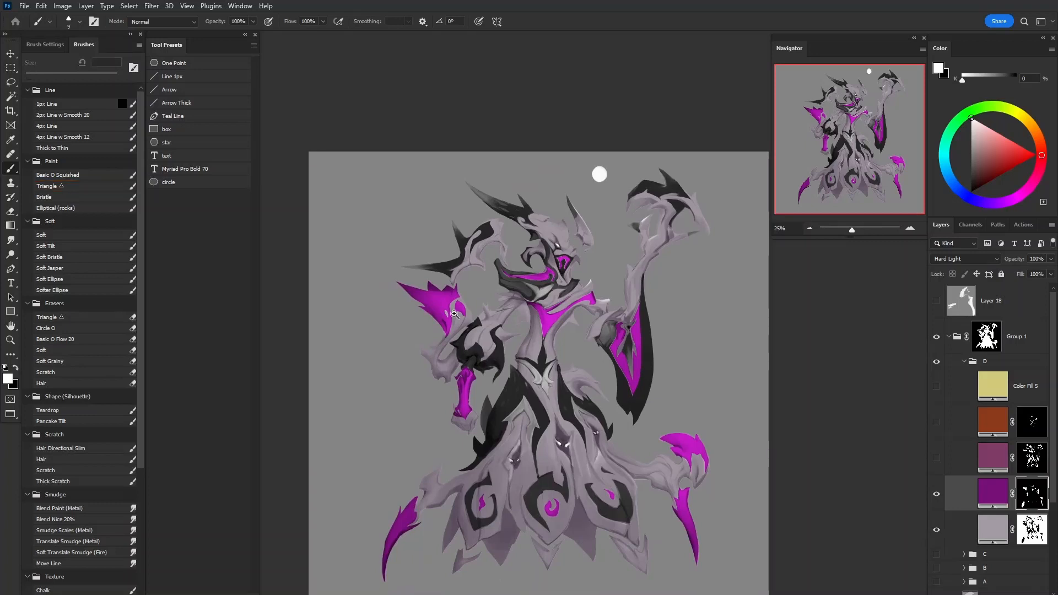
scroll(440, 315, "up", 1)
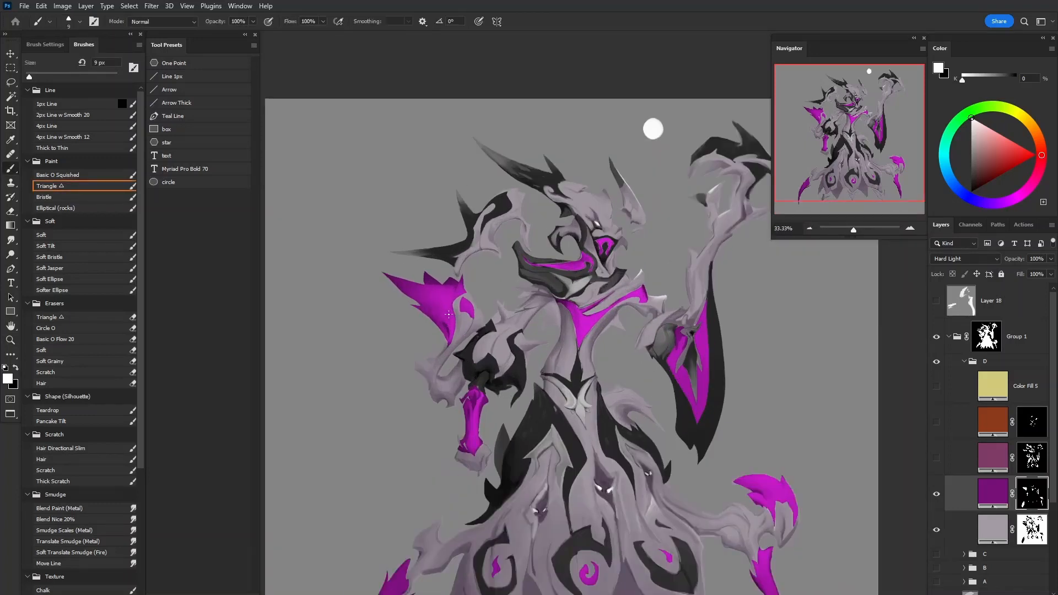
scroll(562, 369, "down", 2)
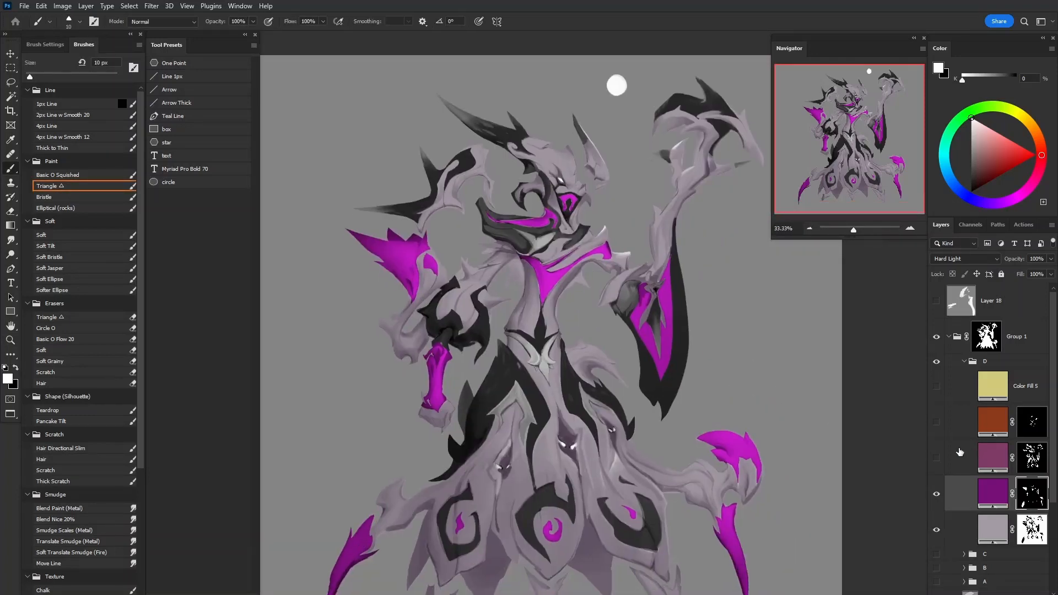
Show group D's dark cloth and horns fill and recolour it to a muted olive
left_click(936, 459)
double_click(990, 465)
left_click_drag(889, 441, 889, 474)
left_click(764, 484)
left_click(889, 524)
left_click(991, 407)
Show group D's accent fill and recolour it to dark red (H 0, S 91, B 45)
left_click(936, 422)
double_click(992, 421)
left_click_drag(890, 540, 890, 546)
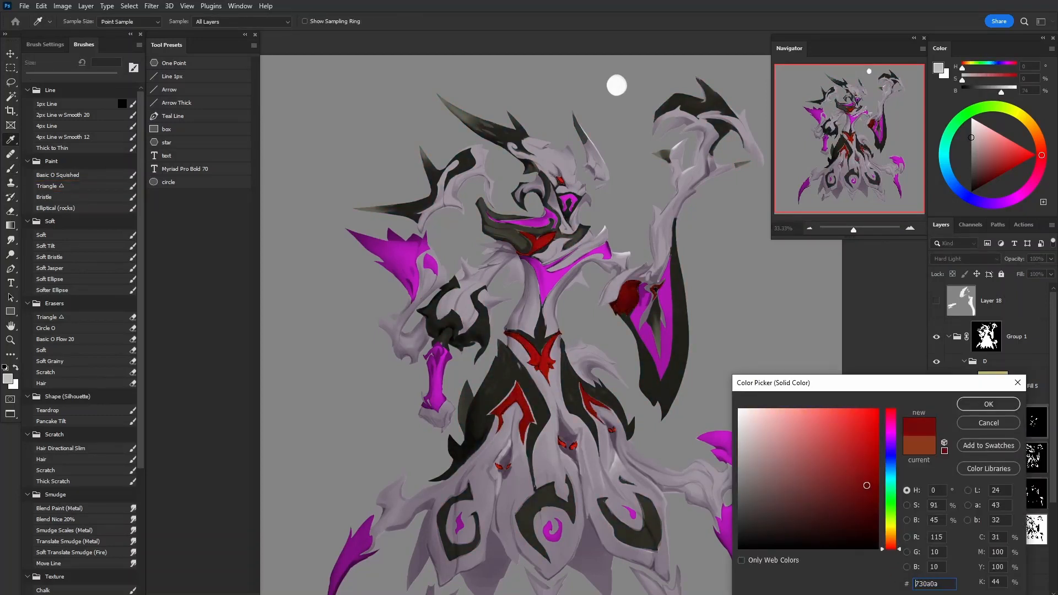
left_click(989, 404)
Show group D's overall Color Fill 5 and recolour it to pinkish violet
left_click(937, 386)
double_click(992, 385)
left_click(990, 404)
Recolour group D's claws fill to slate blue (H 234, S 29, B 35) and its cloth and horns fill to muted blue
mouse_move(890, 472)
left_mouse_down()
mouse_move(890, 435)
mouse_move(890, 467)
left_mouse_up()
double_click(992, 493)
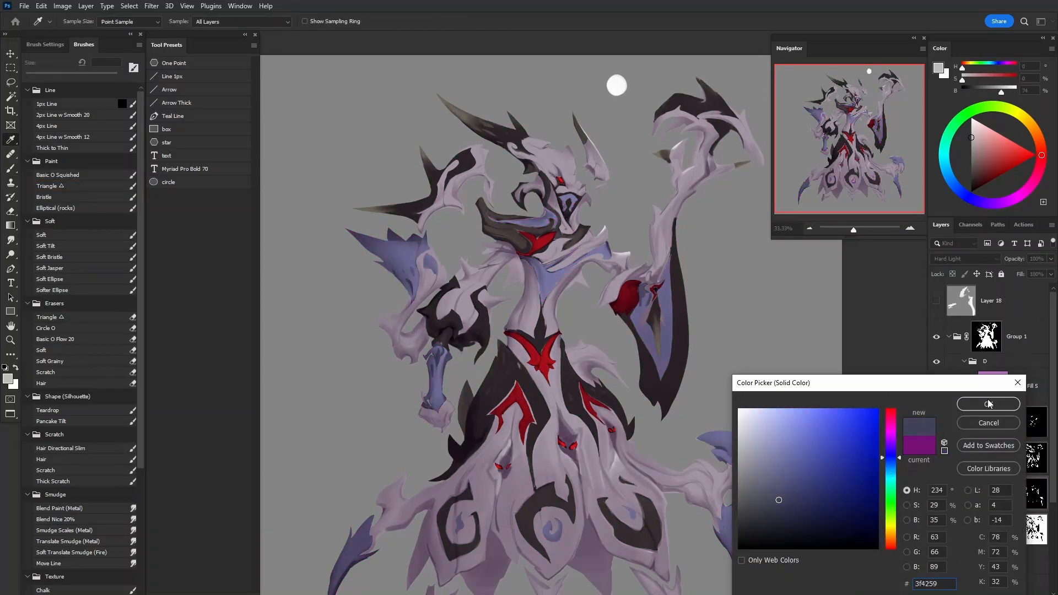
left_click(990, 404)
double_click(992, 458)
left_click_drag(890, 527, 891, 465)
left_click(989, 403)
Recolour group D's accent fill to a strong amber orange
double_click(992, 420)
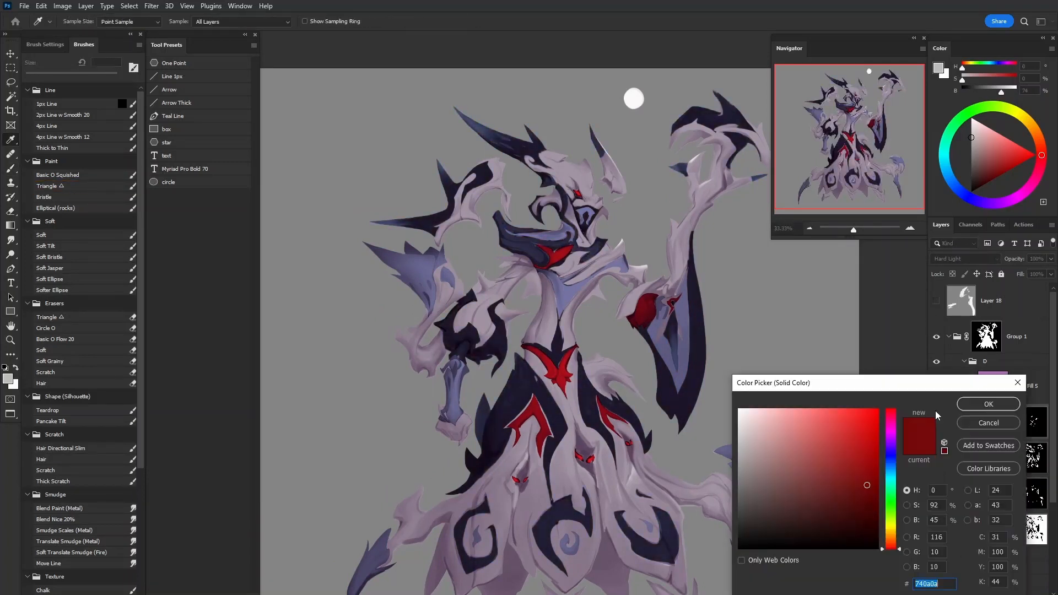
left_click_drag(890, 544, 890, 535)
left_click_drag(856, 472, 880, 447)
left_click(989, 404)
left_click(942, 395)
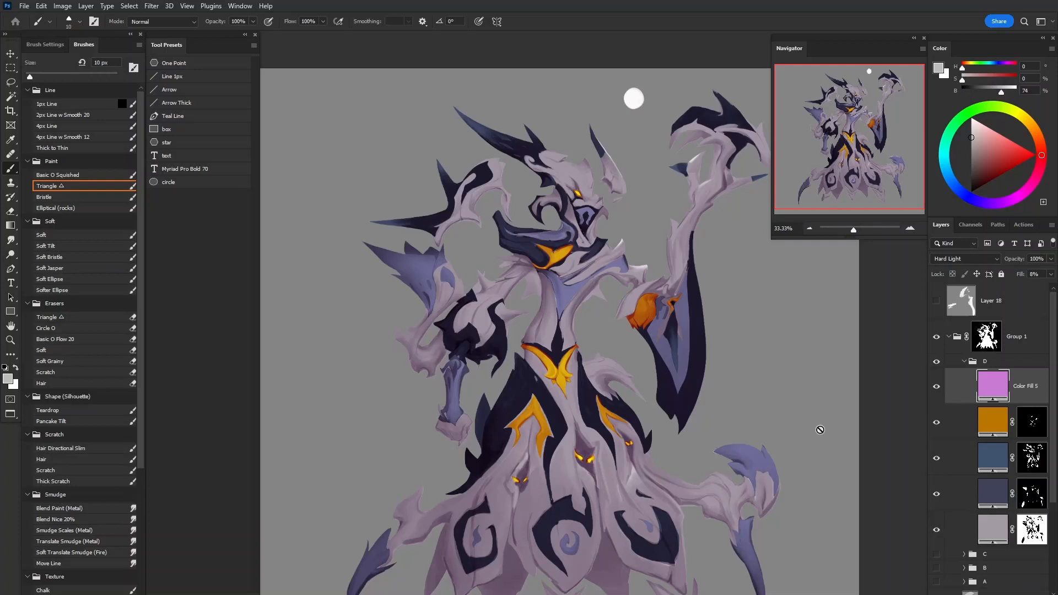
Flip the canvas horizontally, collapse group D and compare the colour schemes of groups D, A and B
left_click_drag(777, 491, 802, 444)
key("ctrl+shift+h")
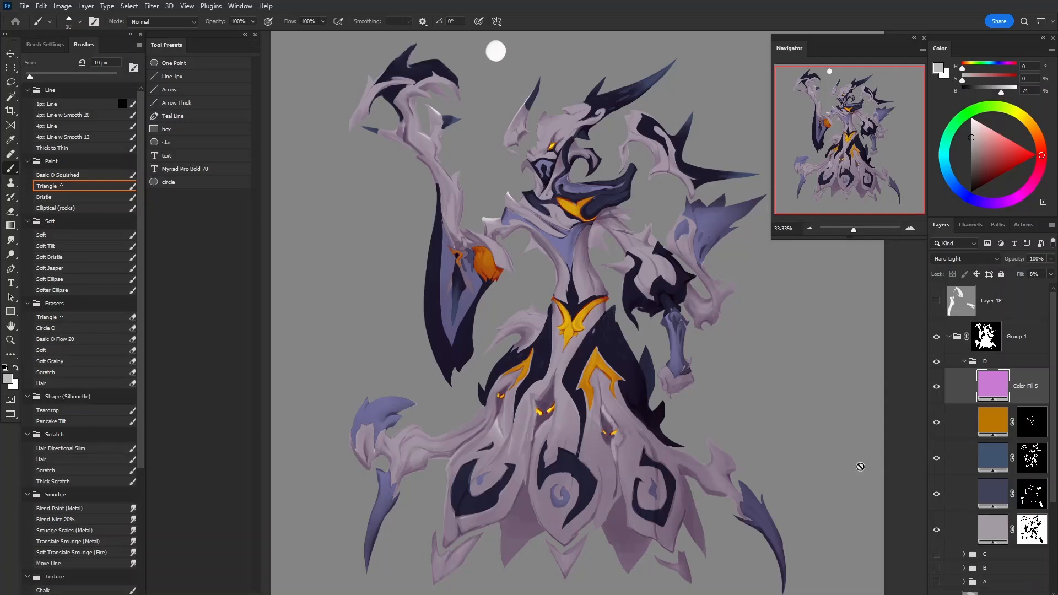
left_click(988, 364)
left_click(964, 361)
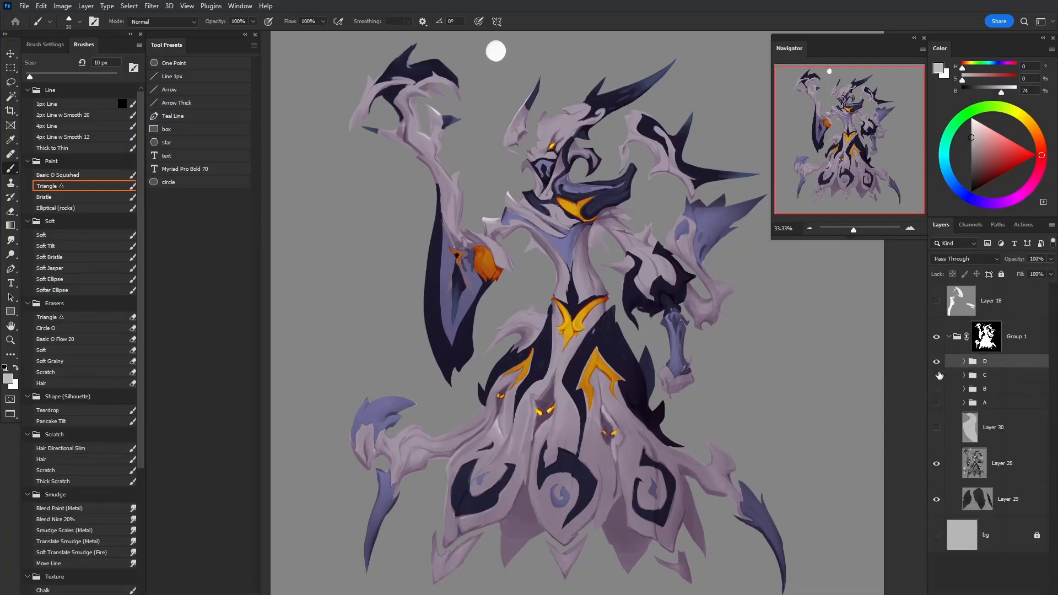
left_click(936, 362)
left_click(935, 405)
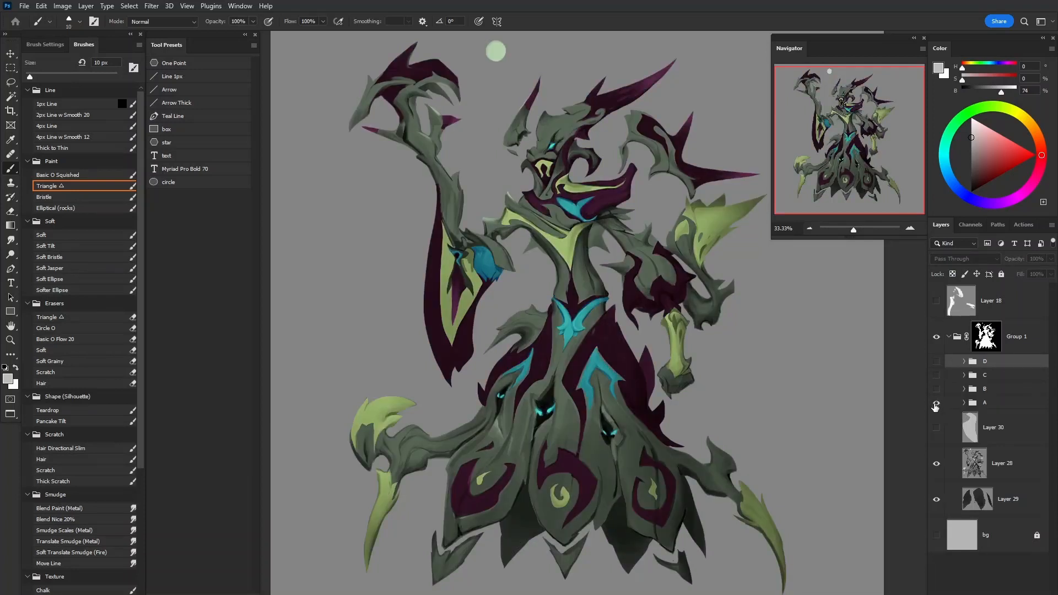
left_click(936, 405)
left_click(936, 389)
Expand group B and try a light, nearly neutral grey on its slate blue base fill
left_click(964, 389)
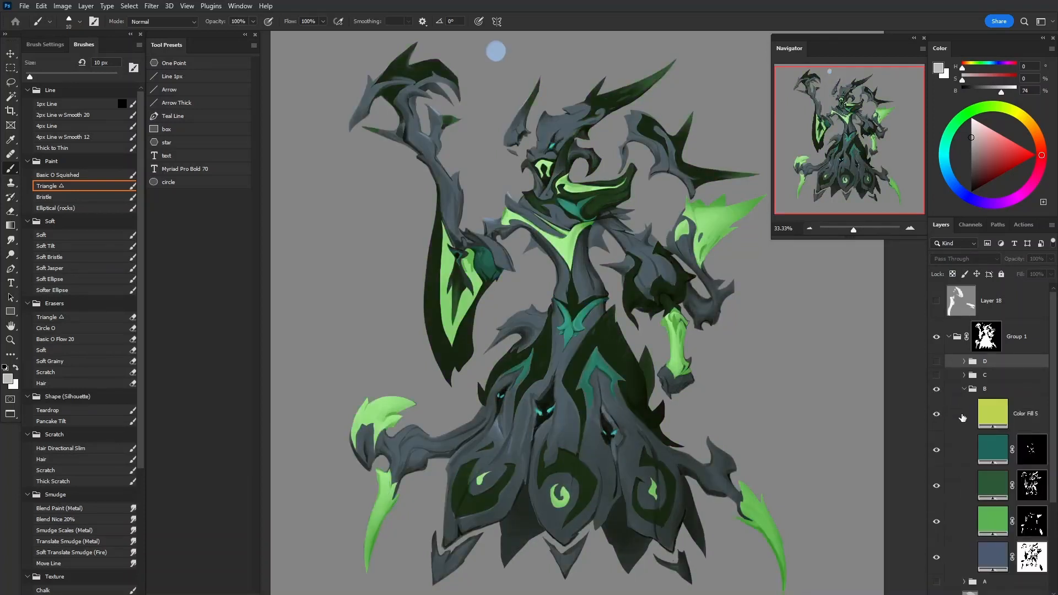
double_click(983, 553)
mouse_move(787, 488)
left_mouse_down()
mouse_move(764, 462)
mouse_move(797, 442)
mouse_move(759, 431)
mouse_move(724, 459)
mouse_move(744, 433)
mouse_move(760, 462)
mouse_move(742, 450)
left_mouse_up()
left_click(971, 427)
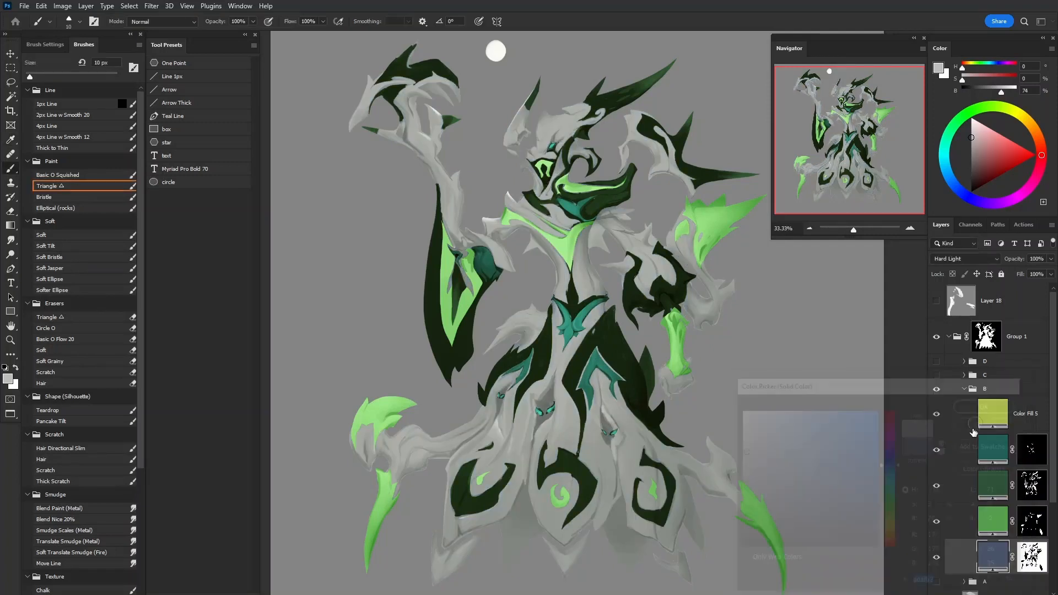
left_click(962, 394)
Recolour group B's base fill to a slightly lighter slate blue and collapse the group
double_click(991, 557)
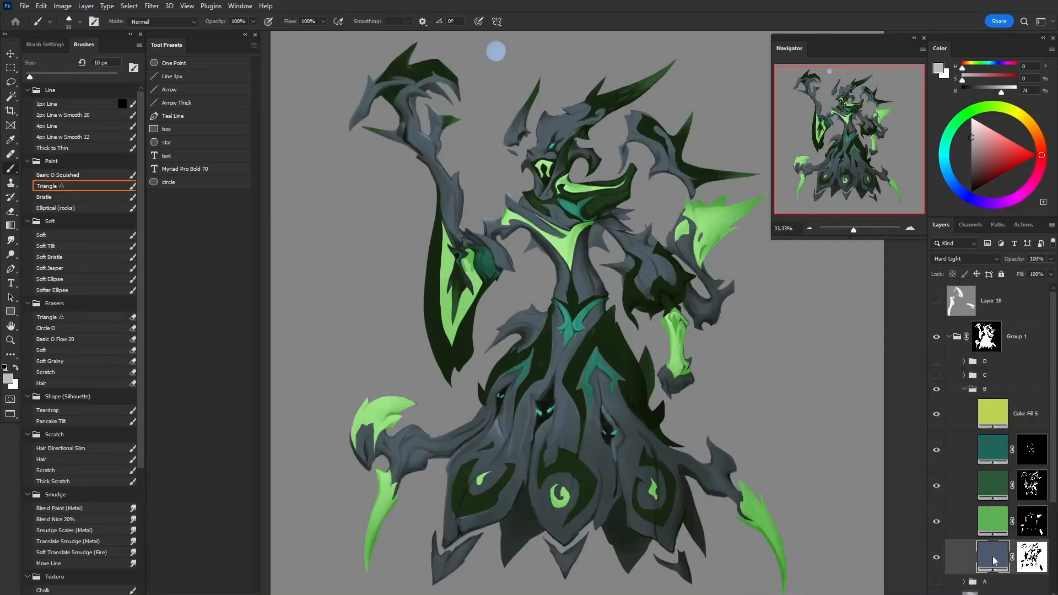
left_click_drag(777, 478, 781, 475)
left_click(979, 406)
left_click(963, 390)
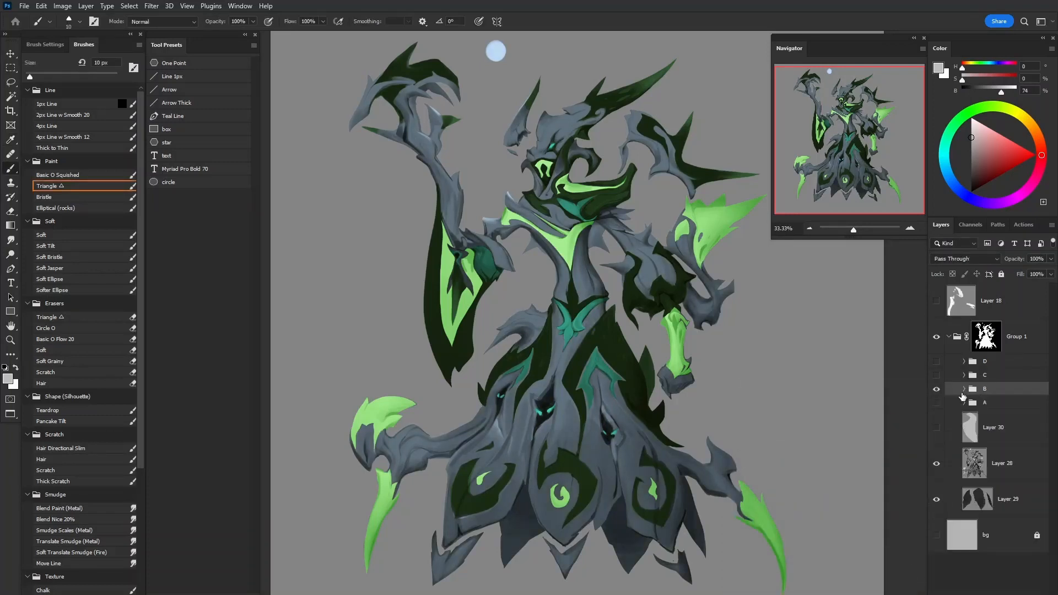
Switch from group B to group C, flip the canvas back and expand group C to examine its fills
left_click_drag(938, 386, 936, 375)
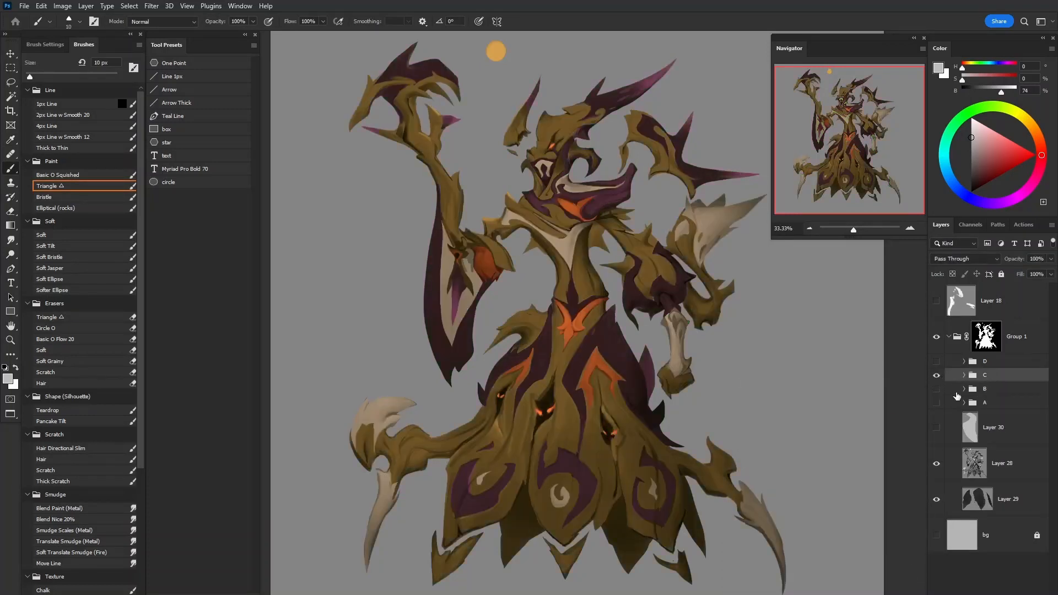
key("ctrl+shift+h")
left_click_drag(741, 330, 751, 366)
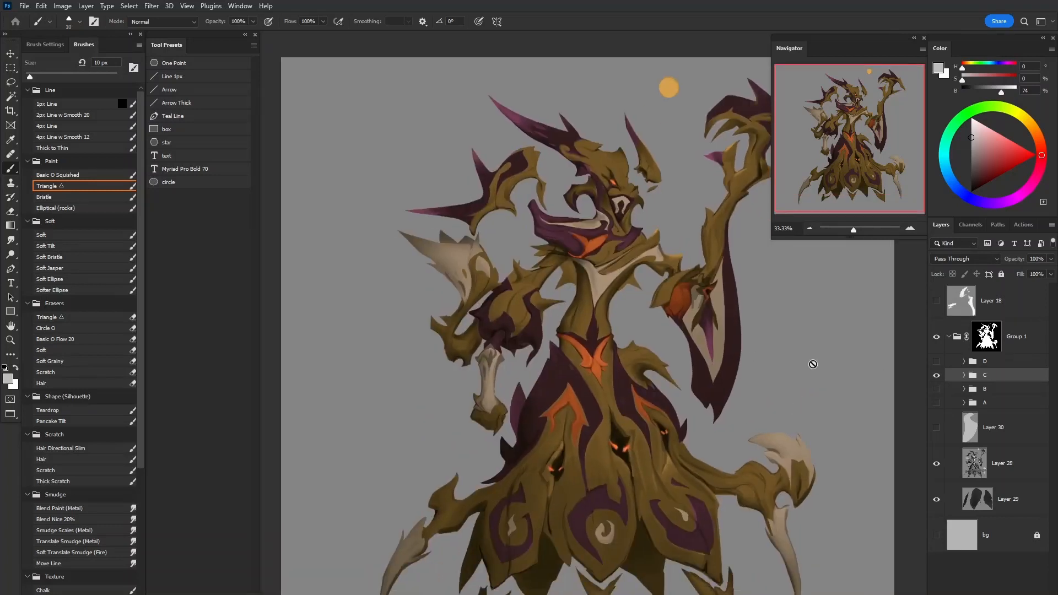
left_click(964, 375)
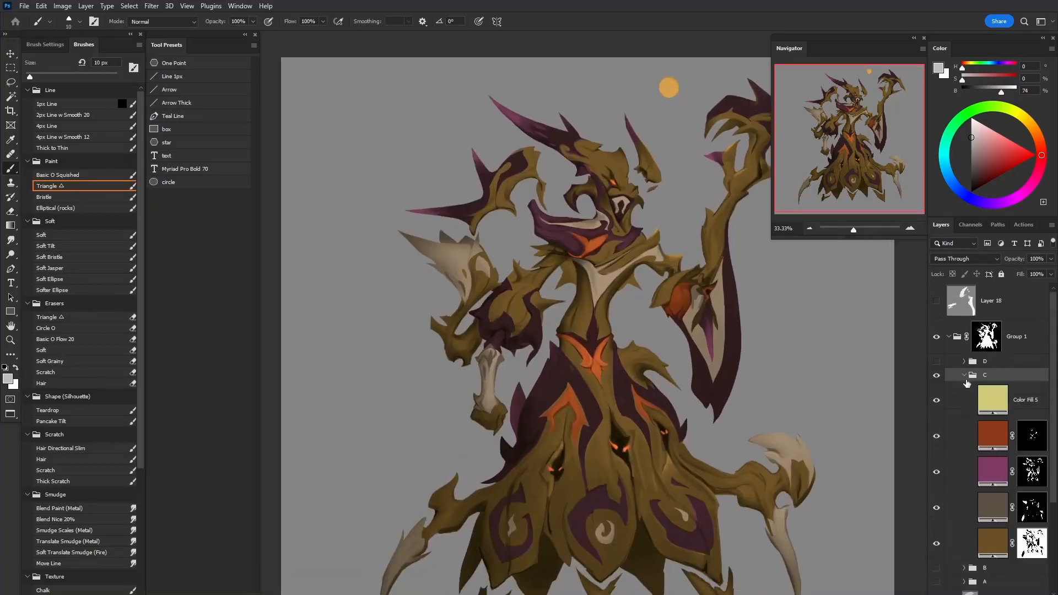
left_click(994, 401)
left_click_drag(717, 366, 697, 380)
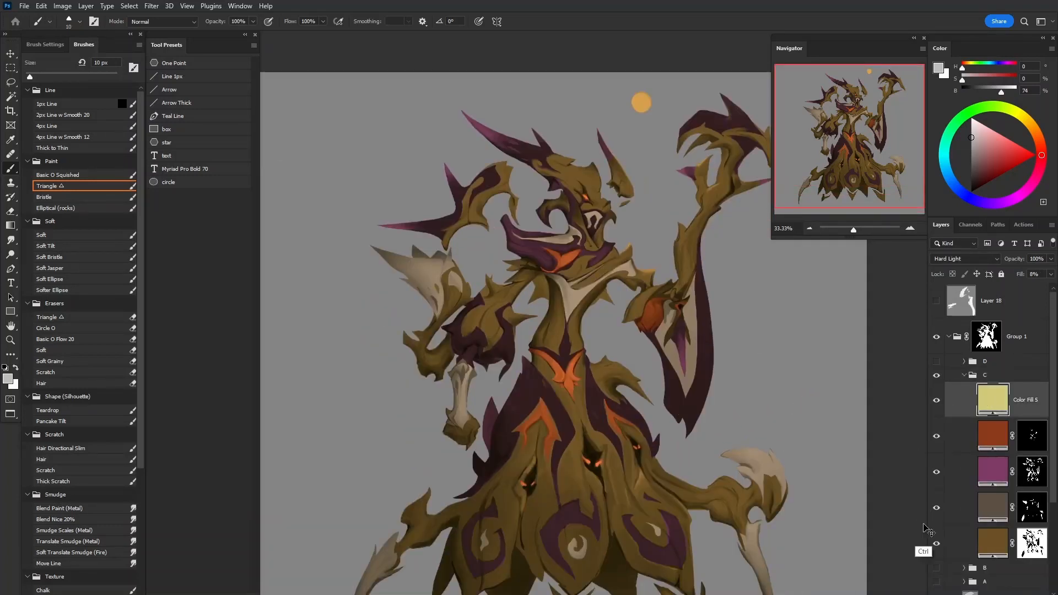
Collapse group C and compare the colour schemes of groups D, C, B and A one at a time
left_click(964, 375)
left_click(936, 375)
left_click(936, 363)
left_click(936, 363)
left_click(936, 375)
left_click(936, 375)
left_click(937, 389)
left_click(936, 389)
left_click(936, 403)
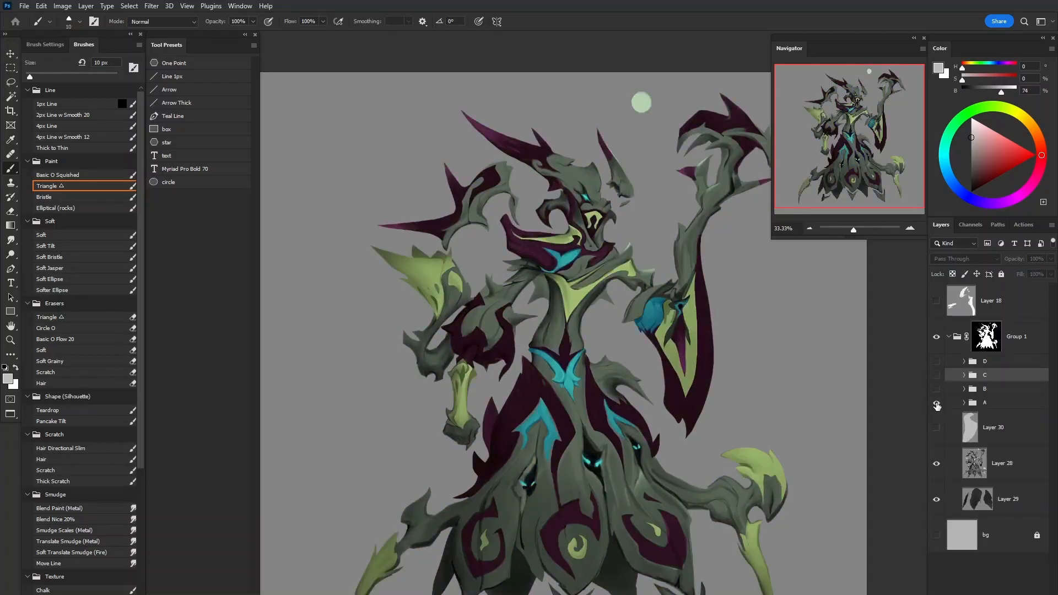
Switch between groups A and B, check the fills inside group A, and return to showing group C
left_click(936, 402)
left_click(936, 390)
left_click(936, 390)
left_click(936, 403)
left_click(964, 406)
left_click(935, 405)
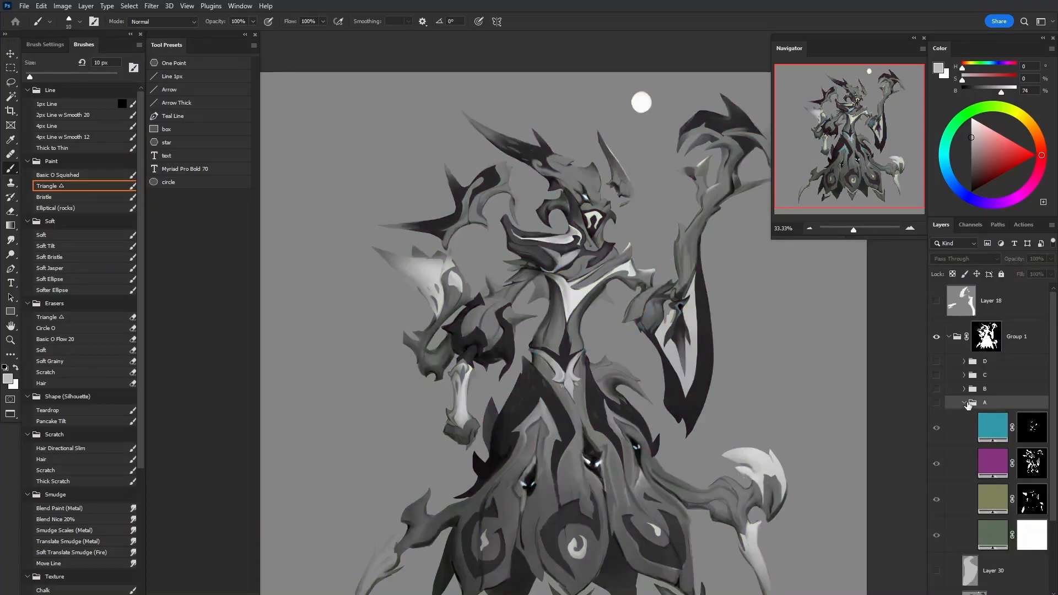
left_click(964, 403)
left_click(935, 403)
left_click(935, 403)
left_click(936, 390)
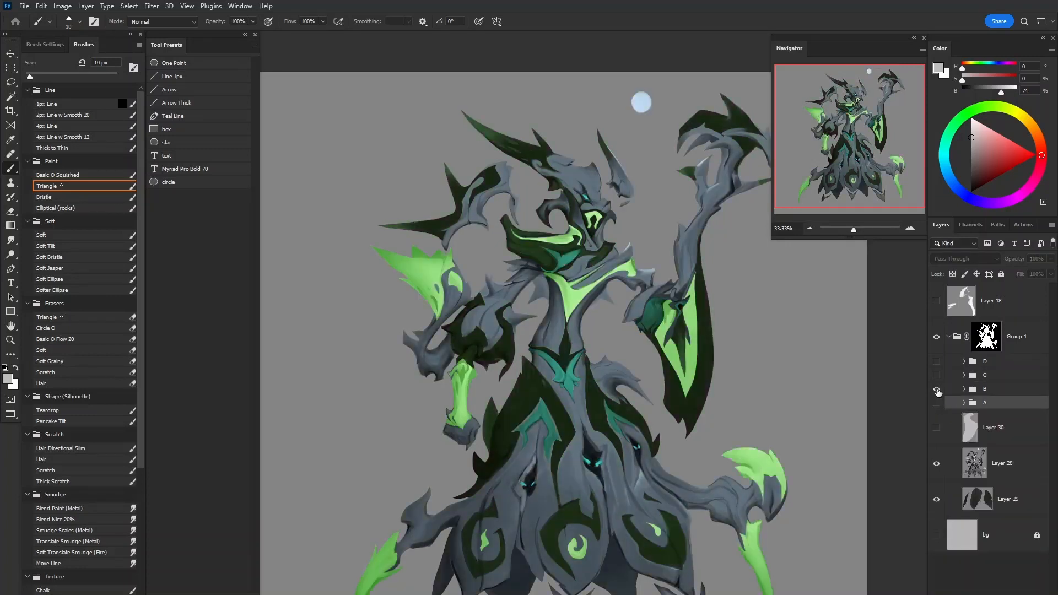
left_click(937, 376)
Recolour group C's orange-red accent fill to a light orange, #c58e46
left_click(967, 377)
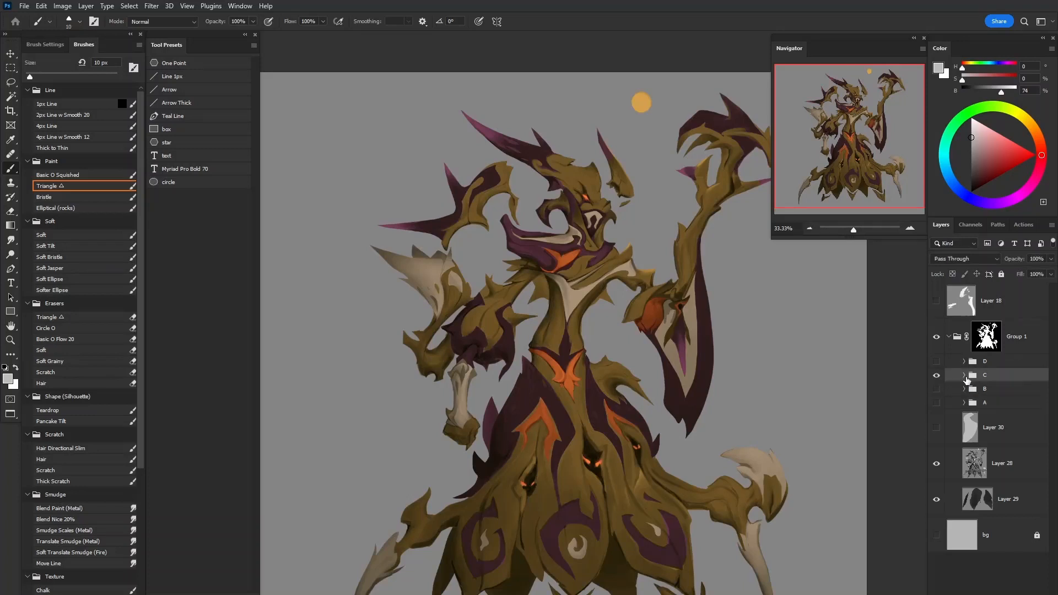
left_click(964, 376)
double_click(991, 436)
mouse_move(890, 536)
left_mouse_down()
mouse_move(898, 508)
mouse_move(899, 546)
mouse_move(898, 536)
left_mouse_up()
left_click_drag(848, 444, 829, 440)
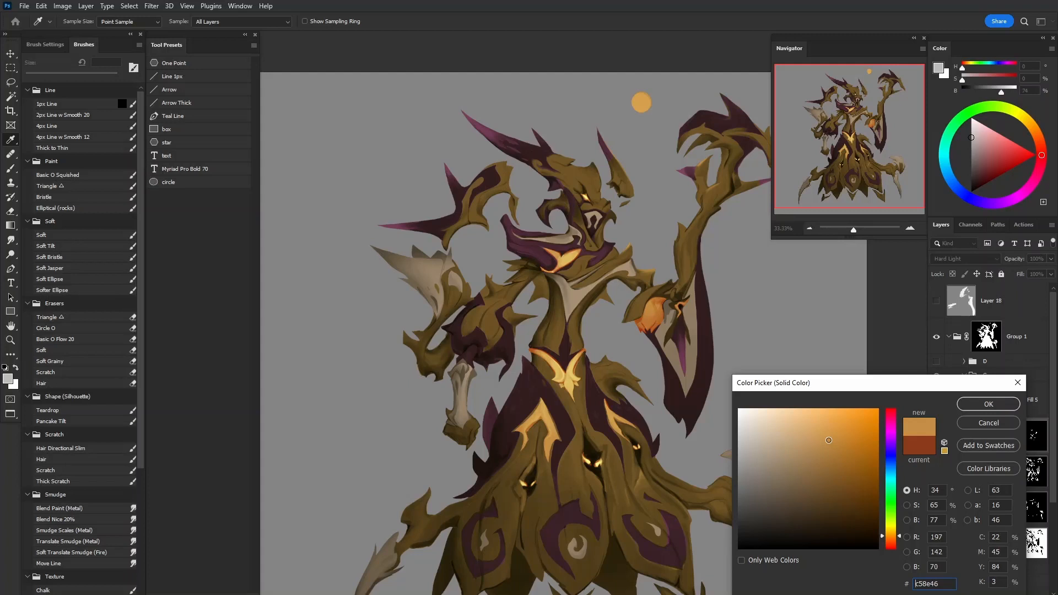
left_click(977, 402)
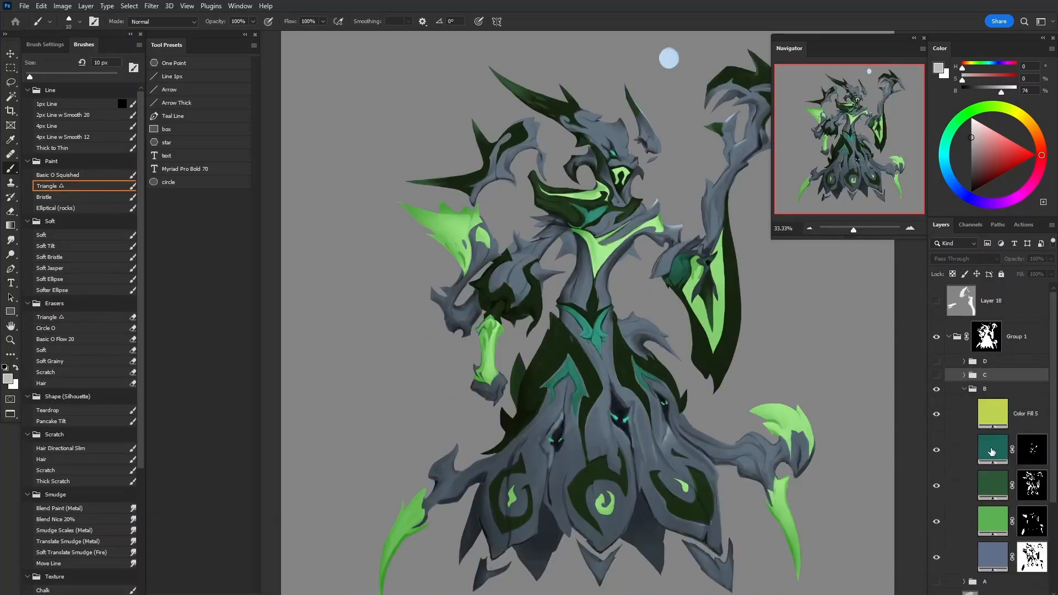
Try other hues, including red #aa3148, on the teal accent fills of groups B and A
double_click(991, 452)
left_click_drag(898, 479, 893, 561)
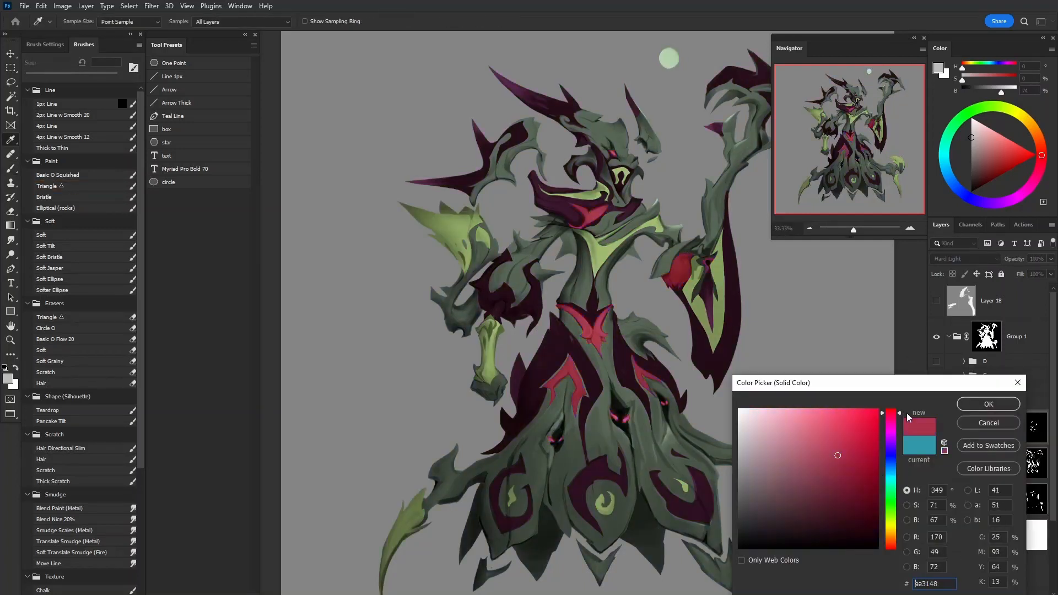
mouse_move(895, 546)
left_mouse_down()
mouse_move(895, 521)
mouse_move(894, 546)
left_mouse_up()
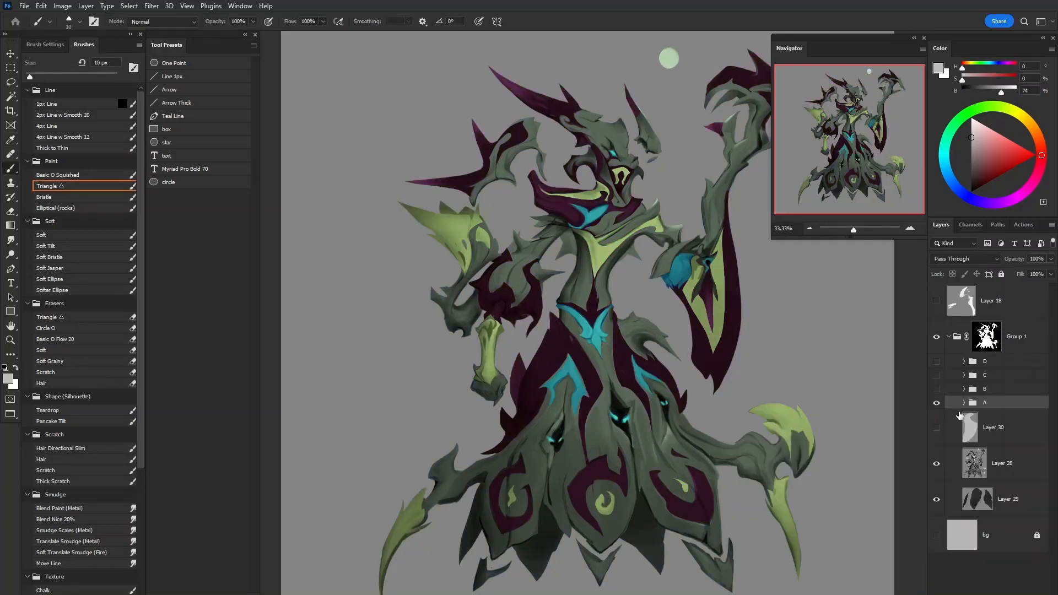
Show groups B, C and D one at a time and examine group D's colour scheme at a smaller size
left_click(936, 391)
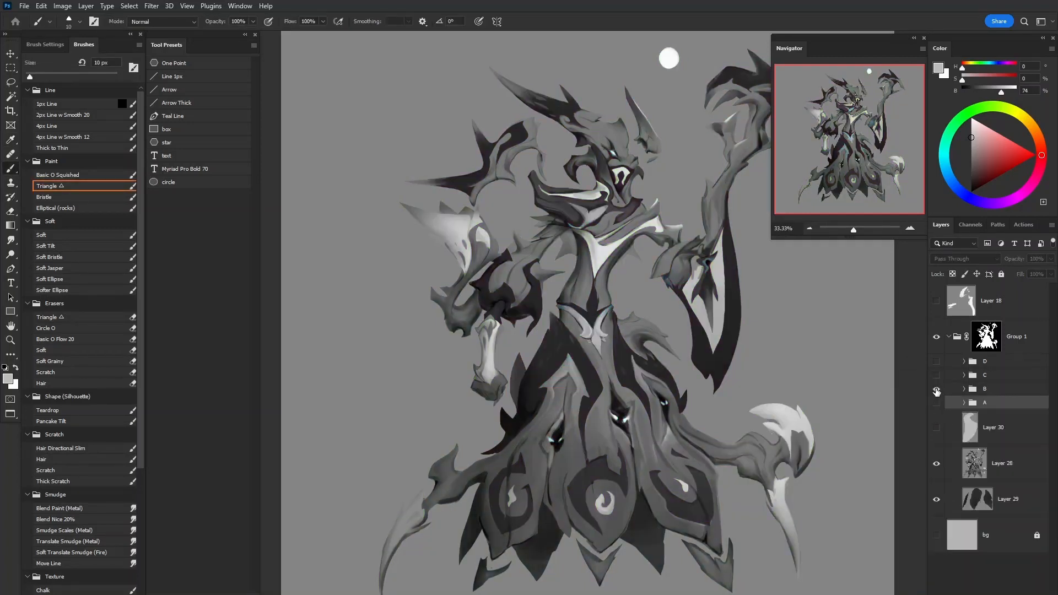
left_click(936, 390)
left_click(937, 376)
left_click(937, 376)
left_click(936, 363)
left_click(995, 367)
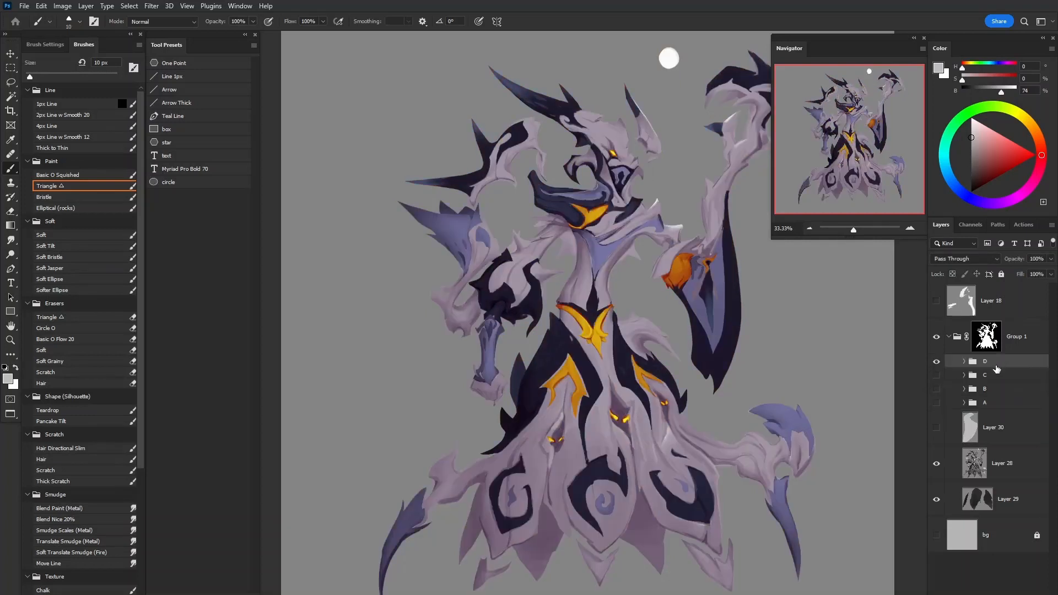
left_click_drag(708, 332, 742, 362)
key("ctrl+minus")
key("ctrl+minus")
key("ctrl+minus")
key("ctrl+plus")
key("ctrl+plus")
key("ctrl+plus")
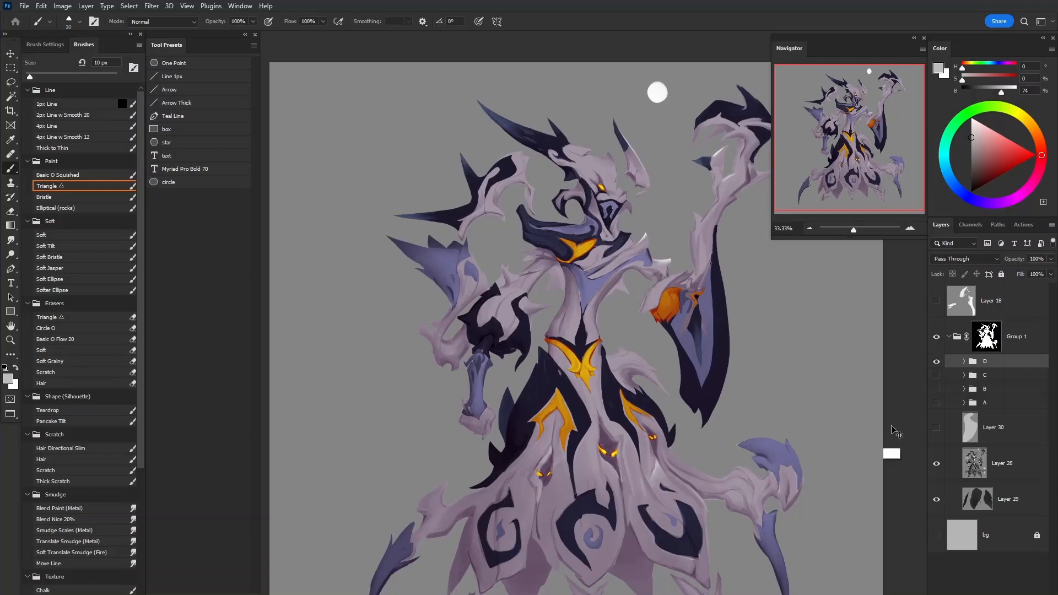
Compare the colour schemes of groups C, B and A one at a time and return to group D
left_click(936, 362)
left_click(936, 376)
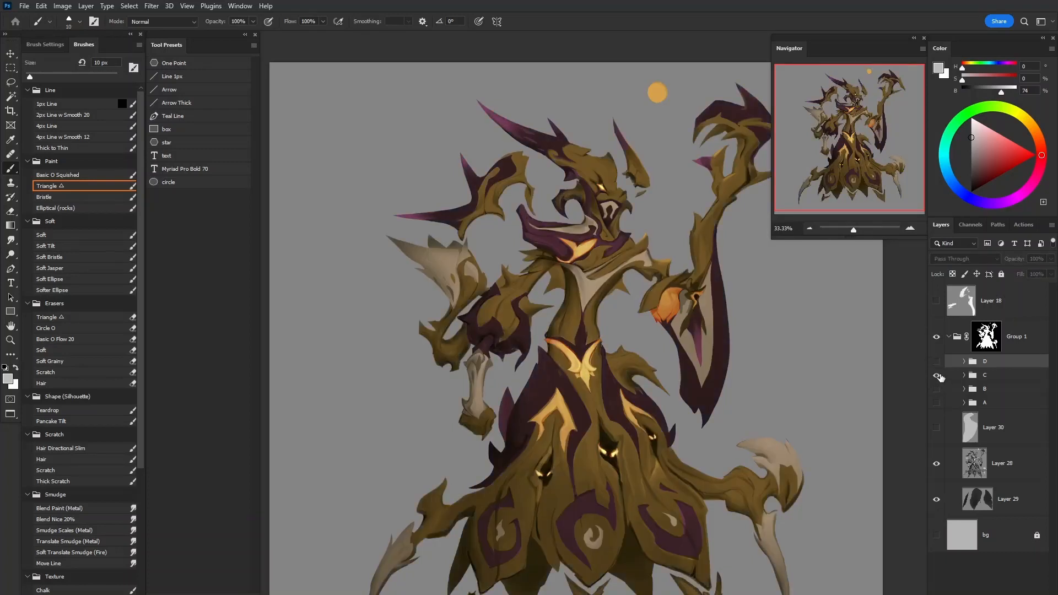
left_click(937, 376)
left_click(937, 389)
left_click(936, 389)
left_click(936, 403)
left_click(936, 403)
left_click(937, 362)
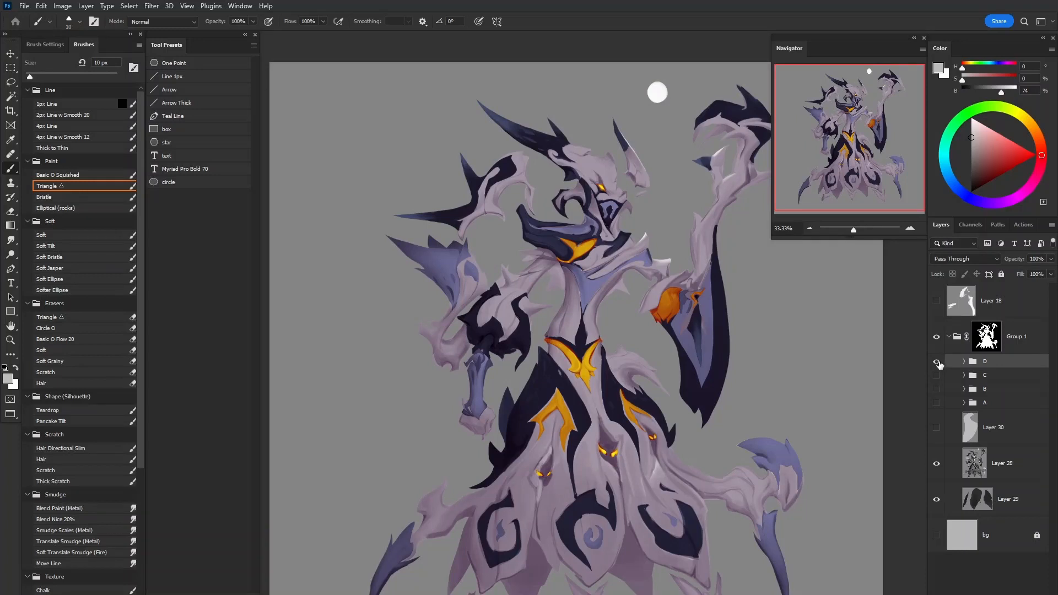
Hide group D, view group C's scheme once more, and leave all four colour groups hidden
left_click(936, 362)
left_click(937, 376)
left_click(937, 376)
left_click(937, 376)
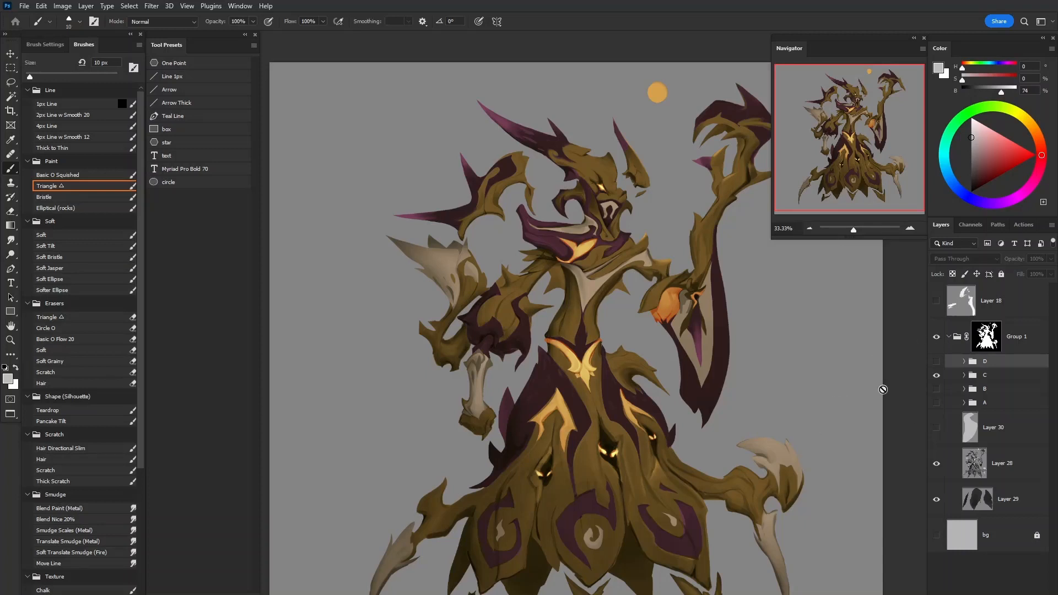
left_click(937, 375)
Add a grey-brown #776c6c Solid Color fill above group D inside Group 1 and set it to Hard Light
left_click(1023, 585)
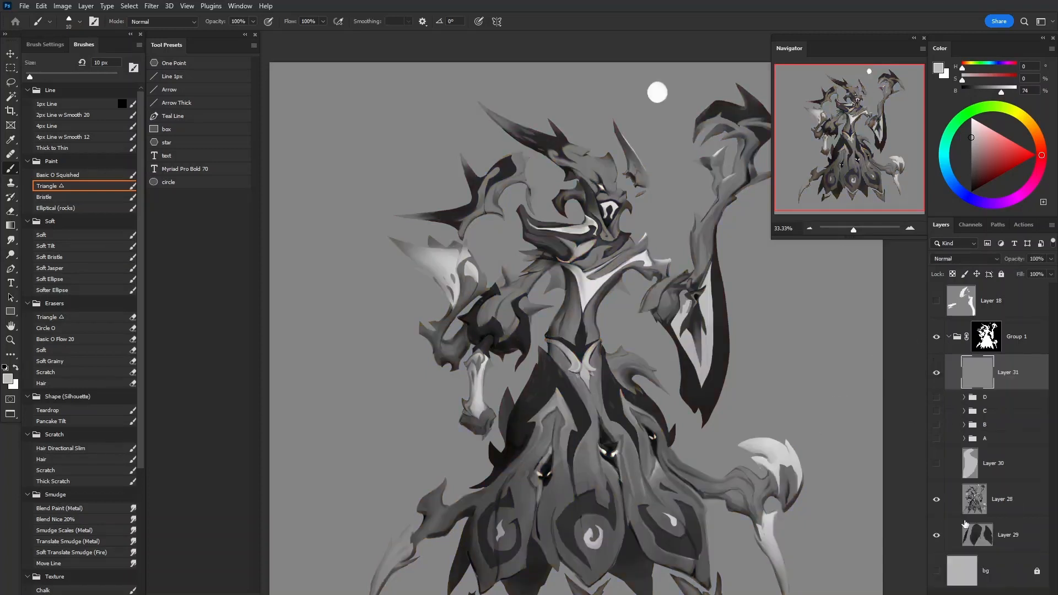
left_click_drag(743, 339, 717, 372)
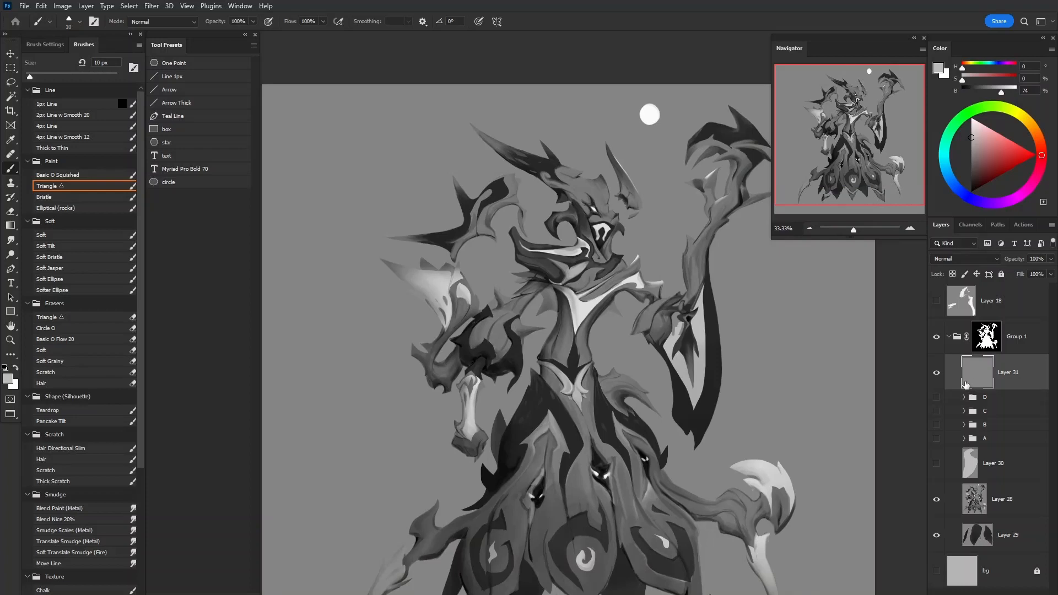
left_click(1003, 586)
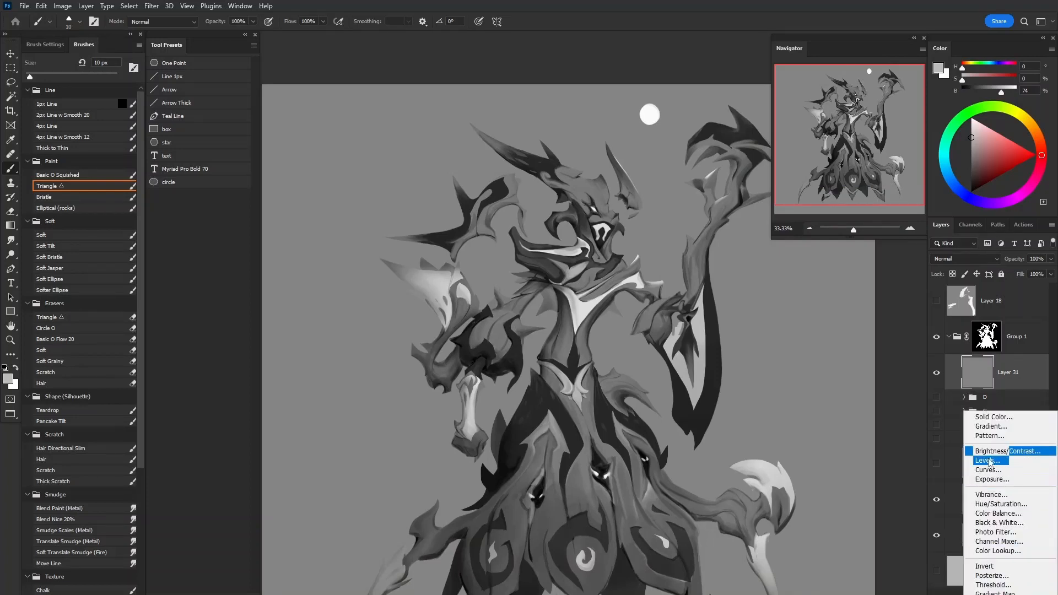
left_click(999, 417)
left_click(791, 495)
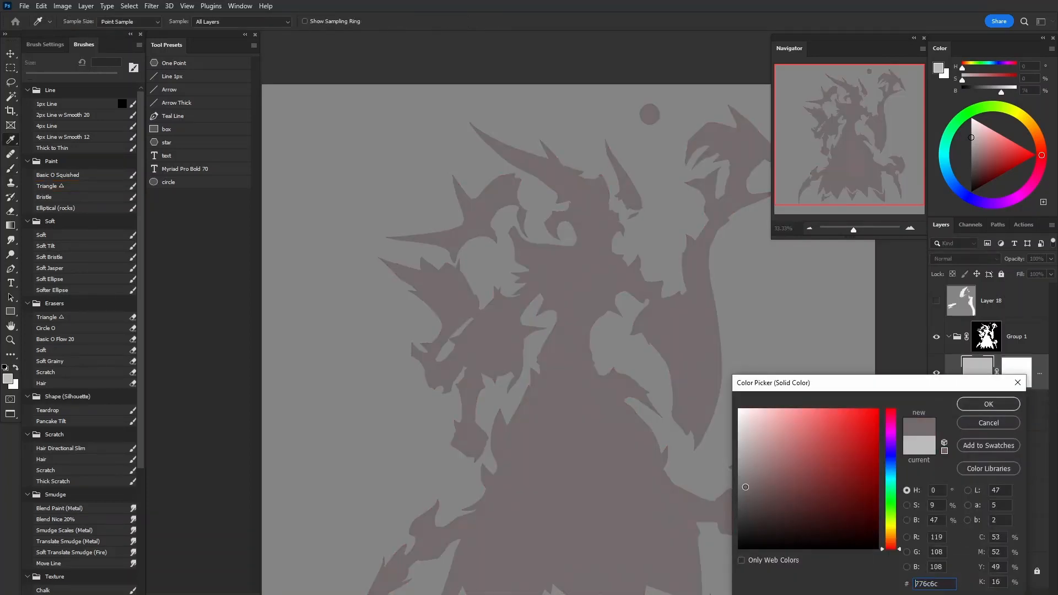
left_click(988, 404)
left_click(961, 258)
left_click(979, 406)
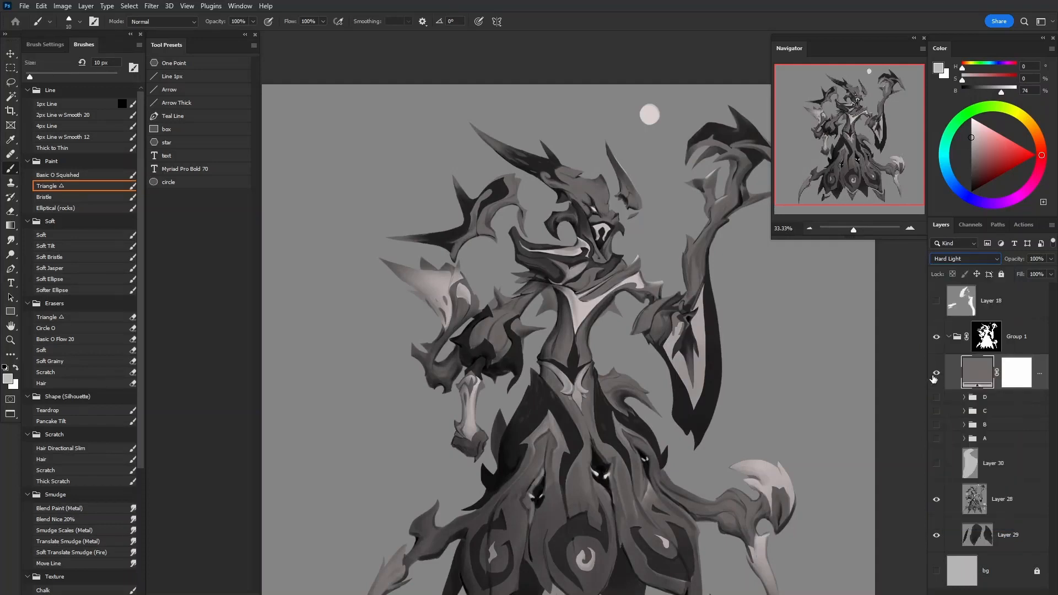
Recolour the new Hard Light fill to a more saturated reddish brown
double_click(978, 373)
left_click_drag(798, 472, 765, 489)
left_click(982, 408)
Add an empty layer above the reddish-brown fill and set its blend mode to Color Dodge
left_click_drag(685, 237, 667, 383)
key("ctrl+plus")
key("ctrl+plus")
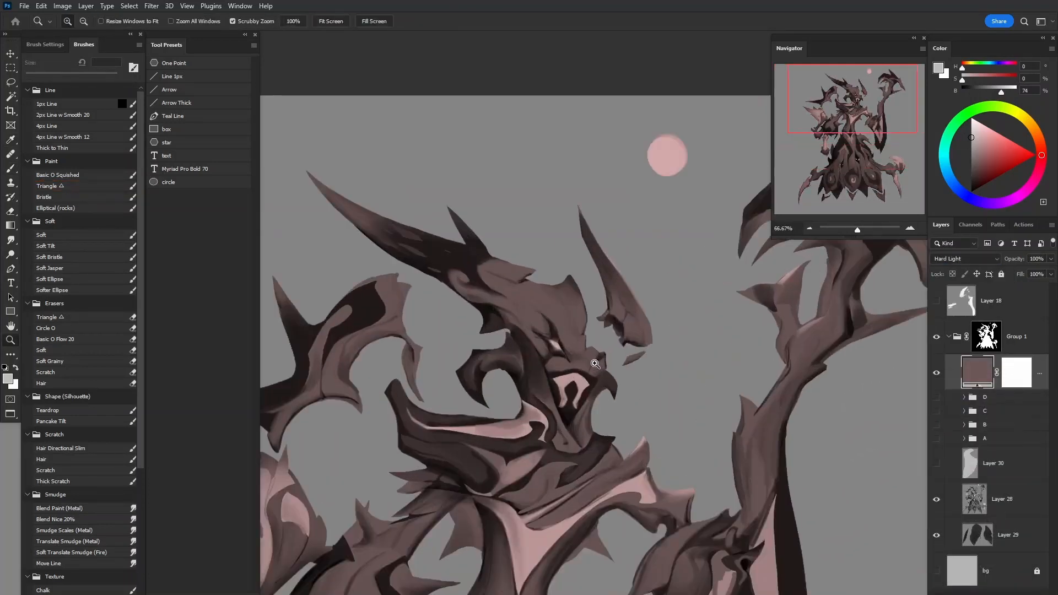
left_click(1019, 594)
left_click_drag(803, 416, 834, 325)
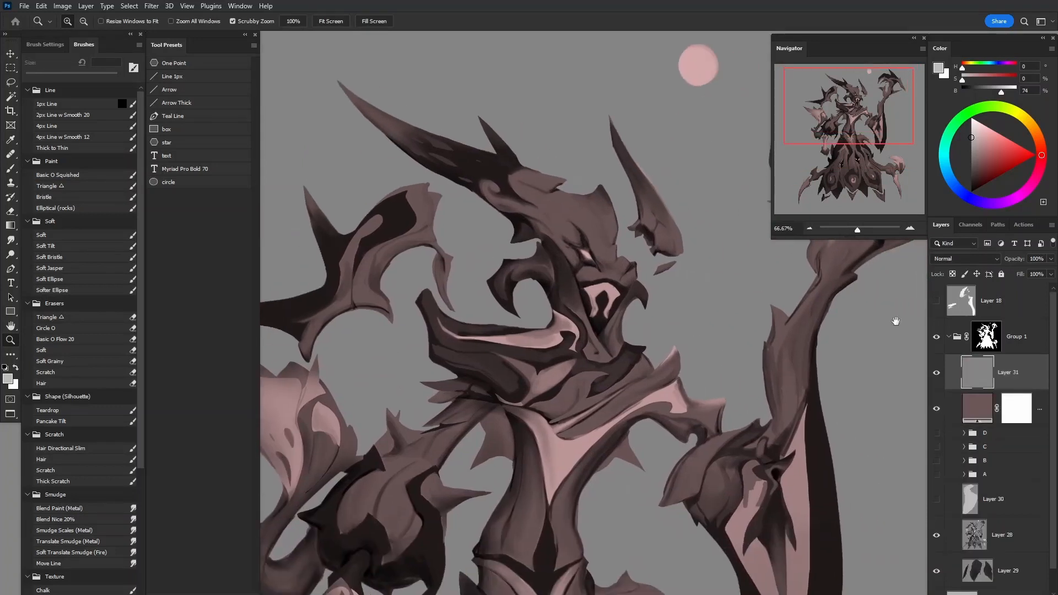
key("b")
left_click(974, 258)
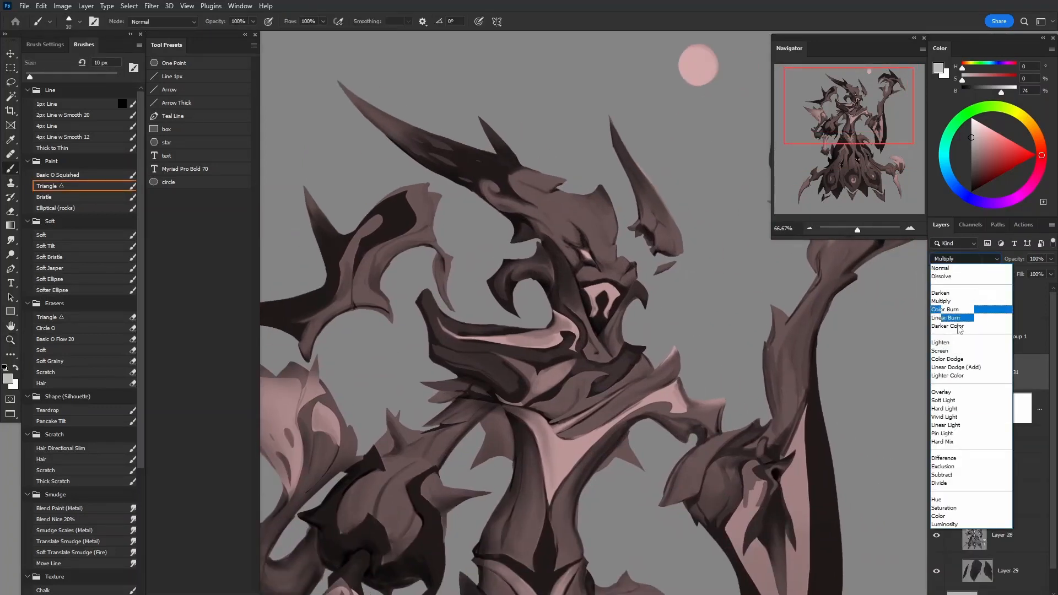
left_click(958, 361)
Turn off Transparency Shapes Layer in the Color Dodge layer's blending options
left_click_drag(767, 424, 805, 369)
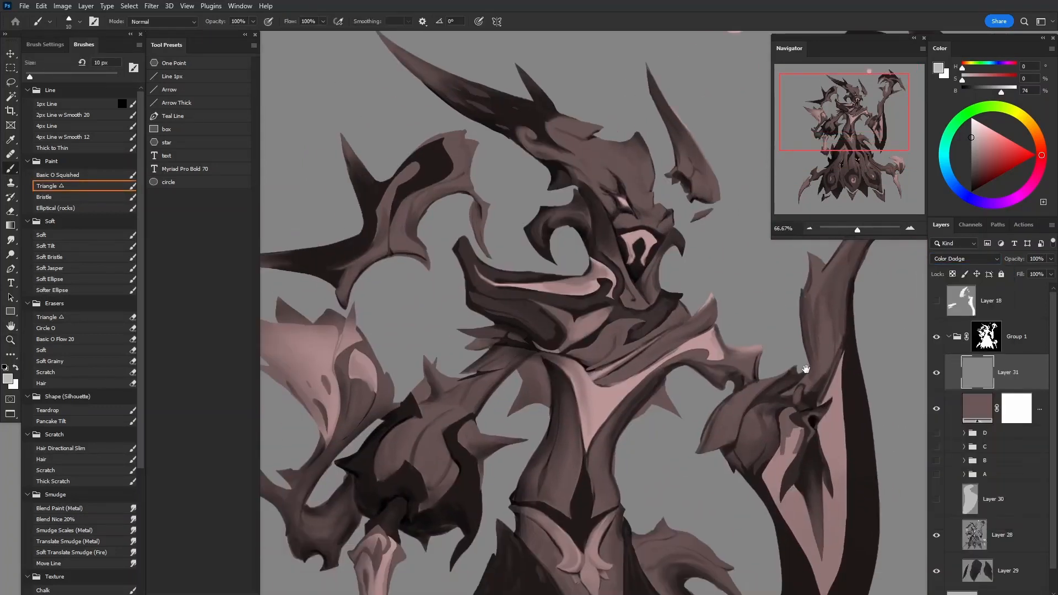
double_click(1030, 373)
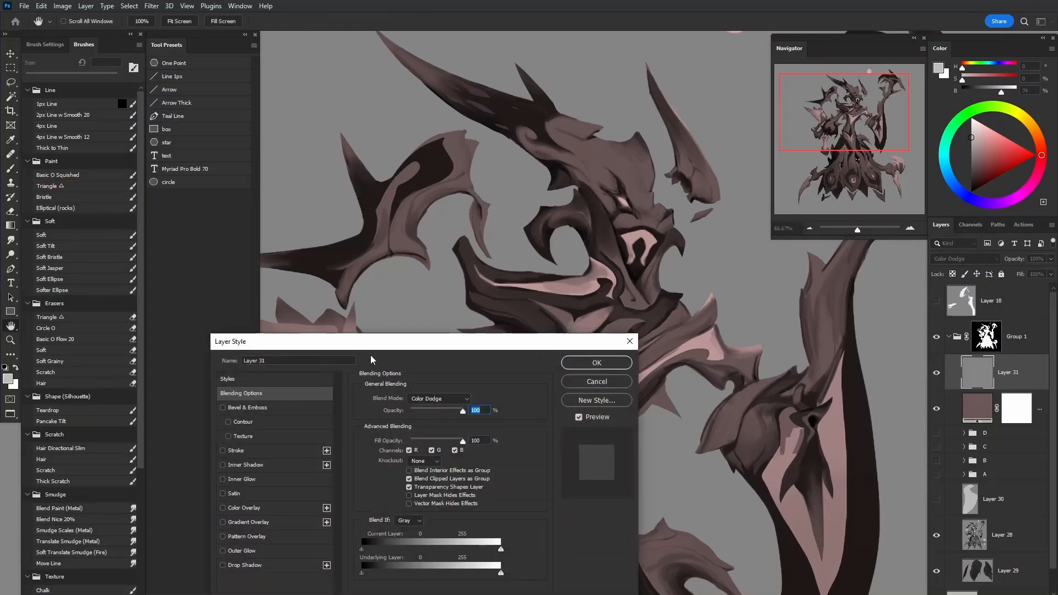
left_click(409, 479)
left_click(410, 487)
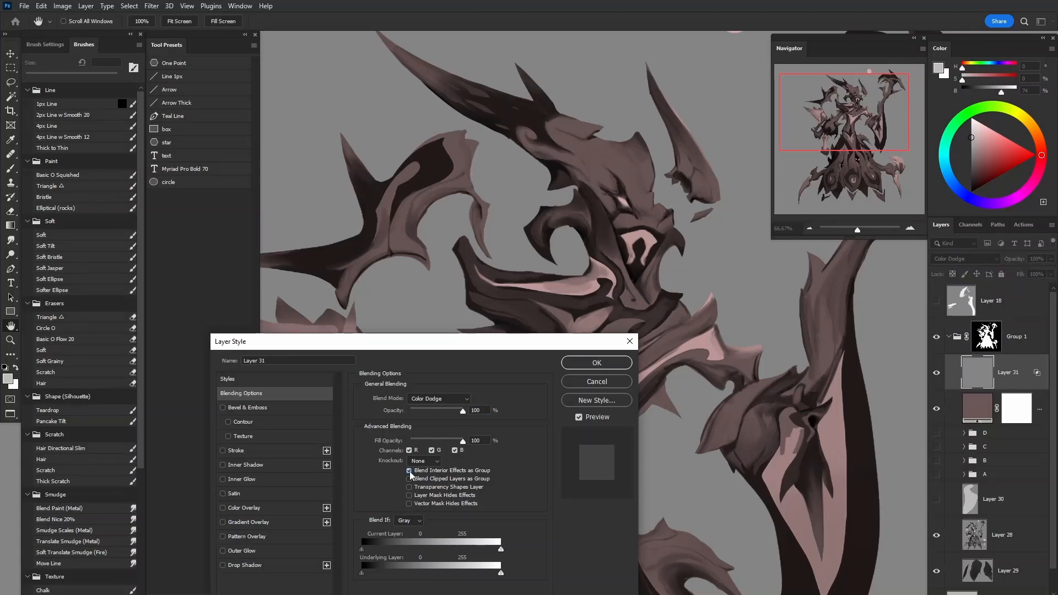
left_click(584, 364)
Set up the Basic O Squished brush at 45 px with a bright green (H 108, S 92, B 100) for painting the character
left_click_drag(654, 338, 576, 434)
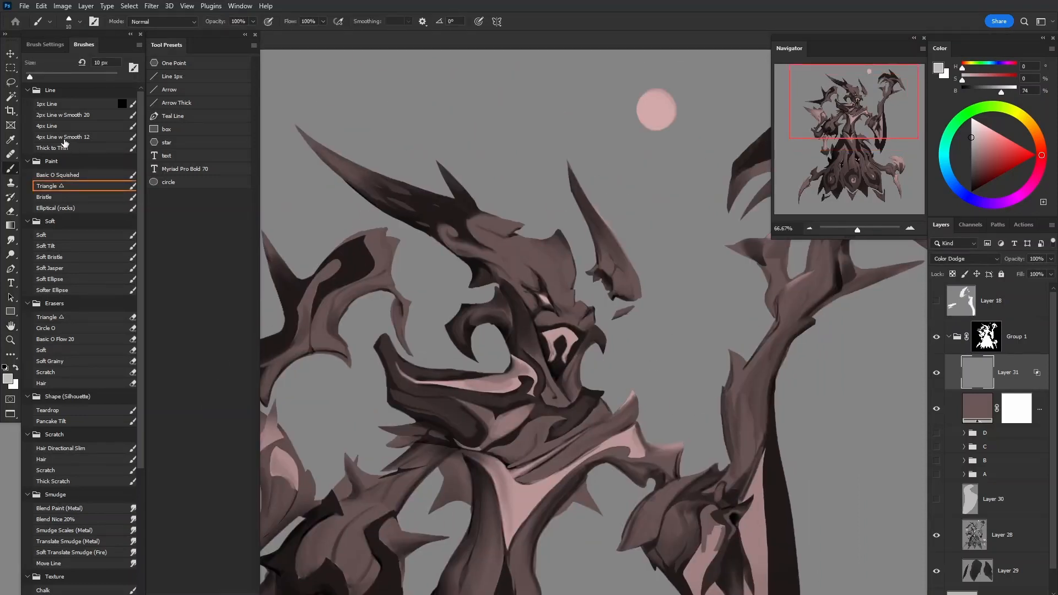
left_click(77, 176)
mouse_move(459, 292)
left_mouse_down()
mouse_move(407, 295)
mouse_move(313, 264)
left_mouse_up()
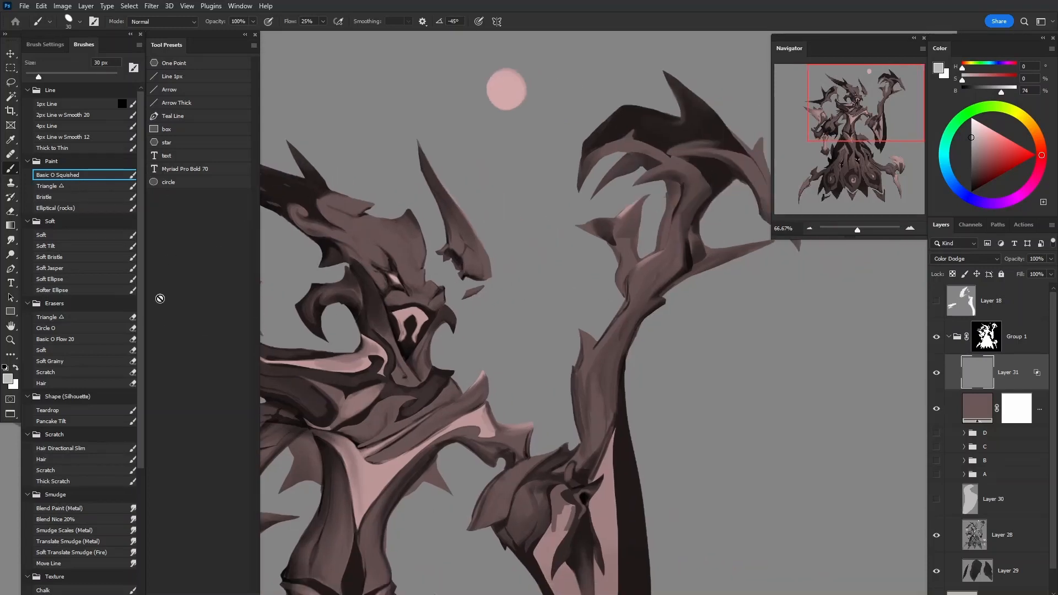
left_click(966, 113)
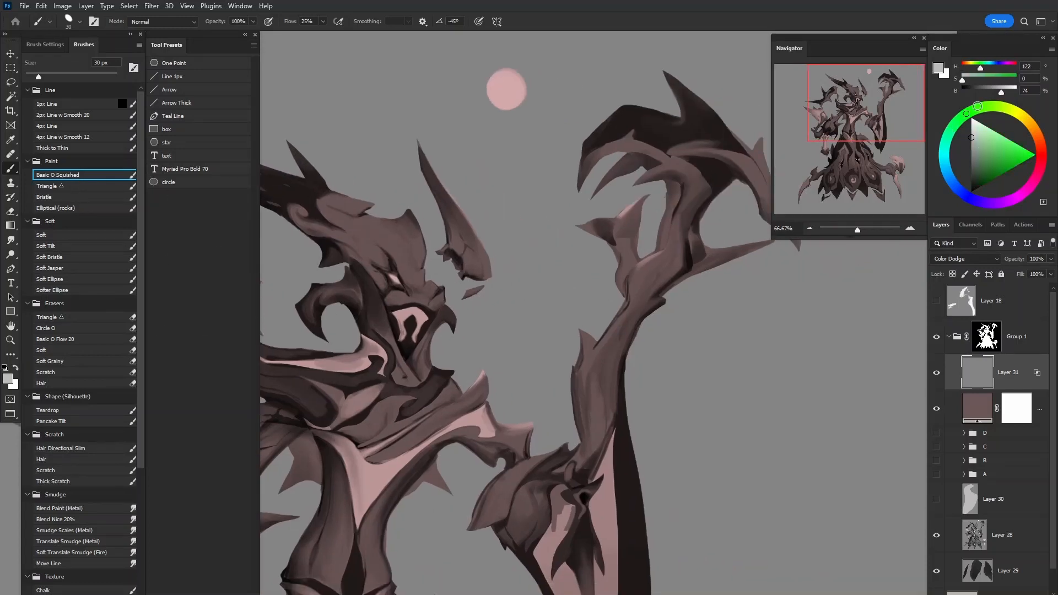
left_click(1030, 152)
left_click_drag(600, 293, 651, 346)
key("bracketright")
key("bracketright")
key("bracketright")
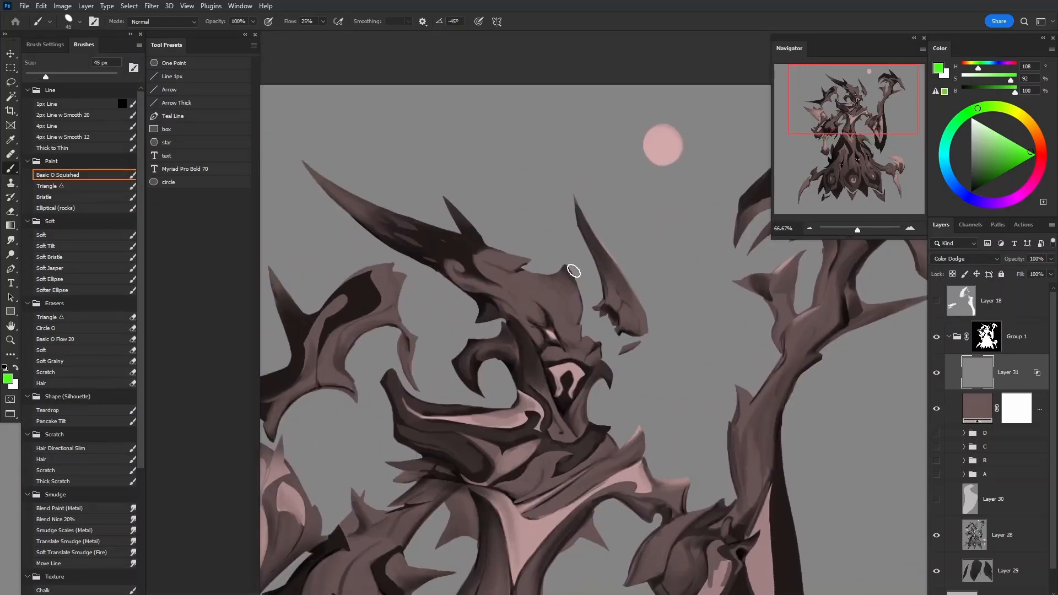
Choose the Basic O Flow 20 eraser preset and paint the long horn's tip bright green with the Basic O Squished brush
left_click(87, 340)
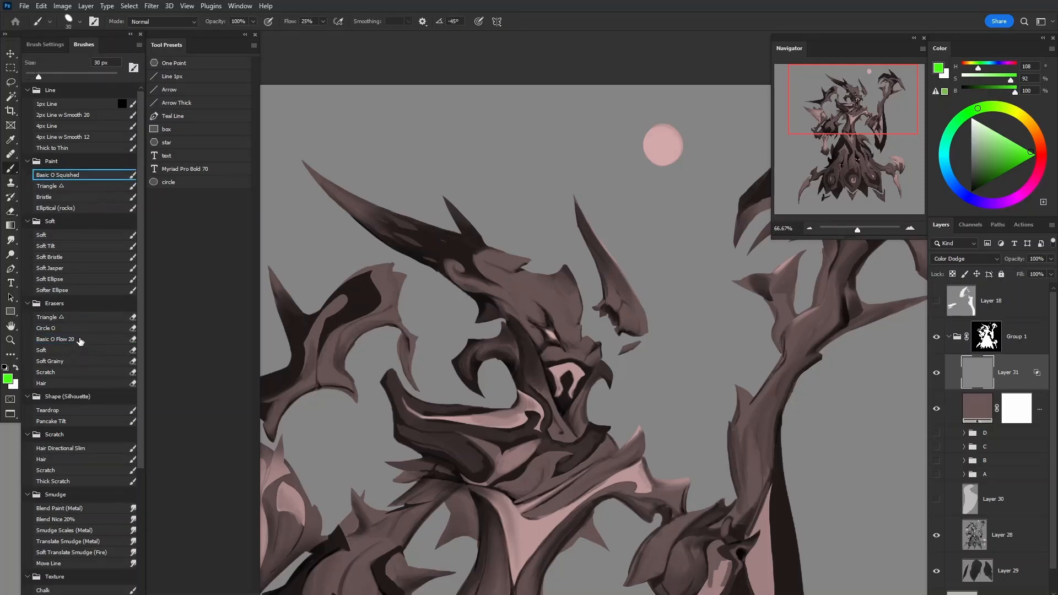
left_click_drag(579, 296, 607, 290)
key("f")
left_click_drag(555, 254, 614, 331)
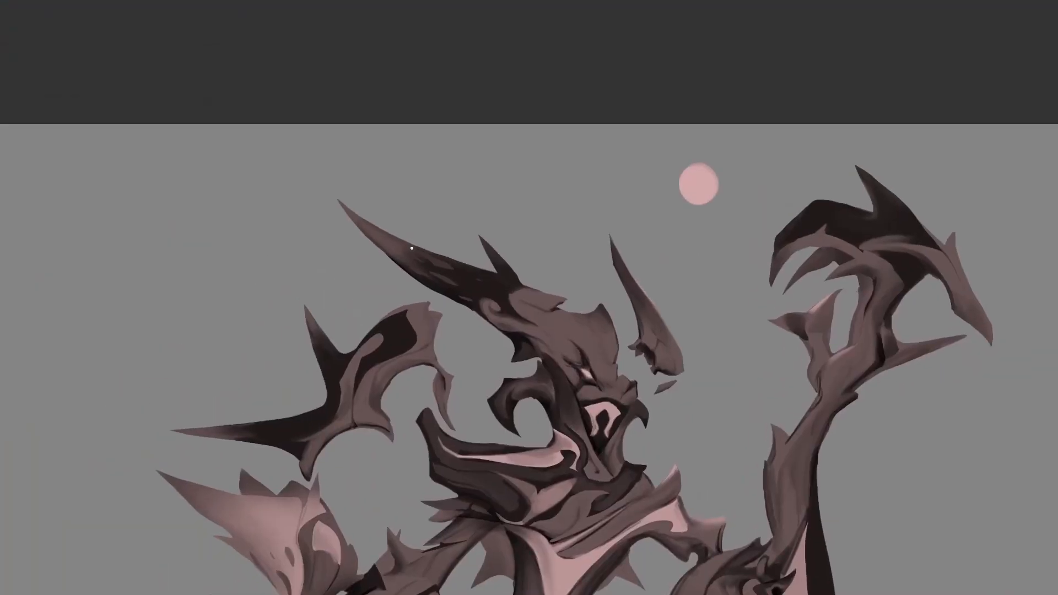
left_click(397, 238, "ctrl")
mouse_move(430, 282)
left_mouse_down()
mouse_move(430, 256)
mouse_move(383, 250)
mouse_move(337, 201)
mouse_move(342, 222)
left_mouse_up()
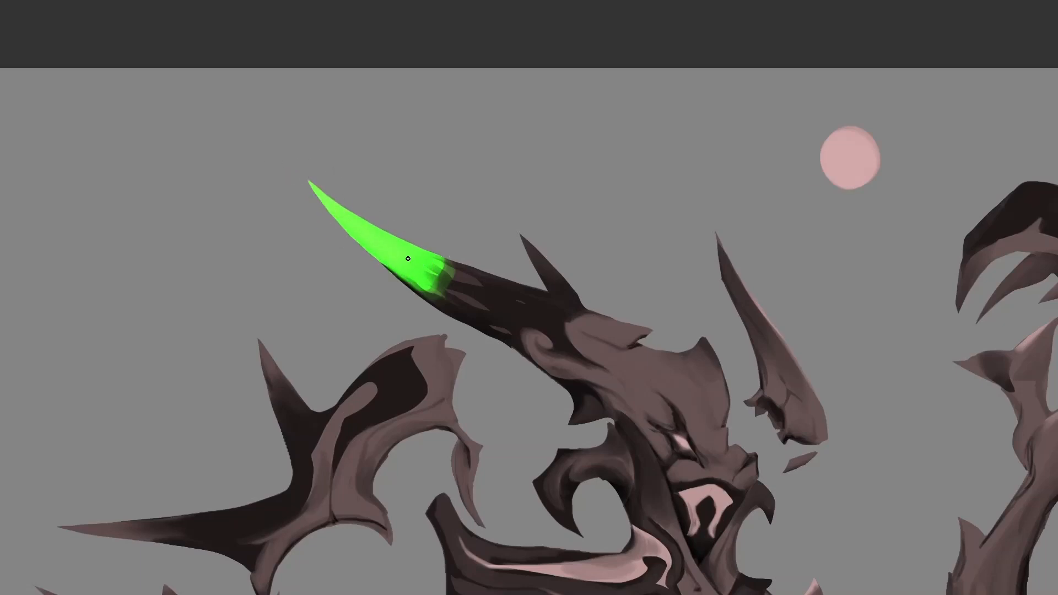
Smudge the green glow down into the dark part of the horn with Blend Nice 20% and Soft Translate Smudge (Fire)
mouse_move(402, 281)
left_mouse_down()
mouse_move(396, 266)
mouse_move(420, 293)
mouse_move(437, 253)
mouse_move(438, 263)
mouse_move(427, 246)
left_mouse_up()
key("r")
key("Tab")
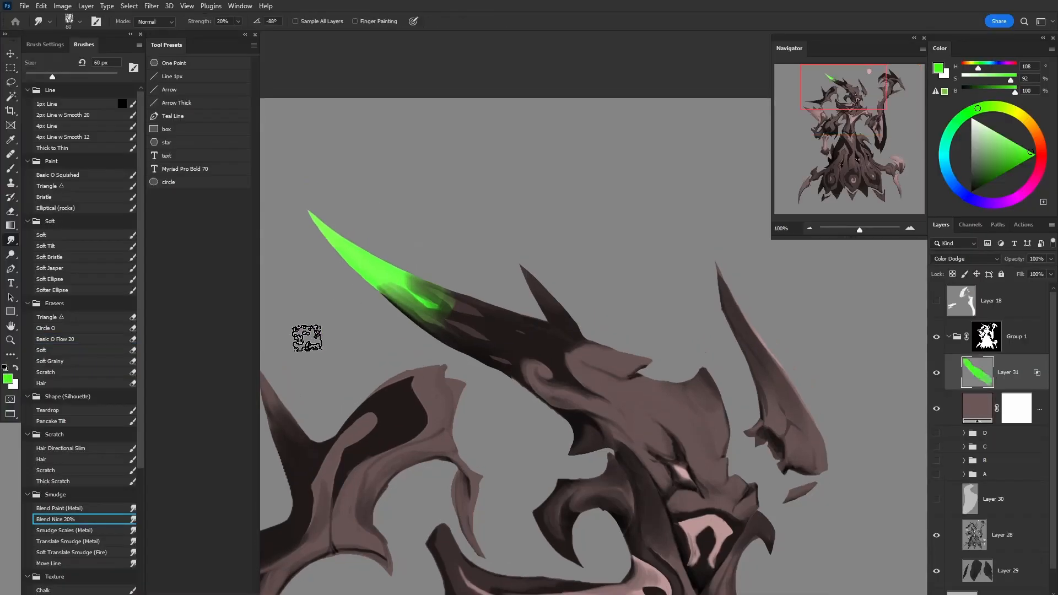
left_click(87, 554)
key("Tab")
mouse_move(390, 279)
left_mouse_down()
mouse_move(430, 289)
mouse_move(416, 267)
mouse_move(477, 286)
mouse_move(467, 274)
mouse_move(459, 289)
mouse_move(504, 310)
mouse_move(409, 287)
mouse_move(447, 312)
mouse_move(411, 307)
mouse_move(491, 312)
left_mouse_up()
mouse_move(468, 261)
left_mouse_down()
mouse_move(369, 227)
mouse_move(402, 248)
mouse_move(363, 225)
mouse_move(386, 262)
mouse_move(352, 226)
mouse_move(385, 232)
mouse_move(298, 177)
mouse_move(466, 277)
mouse_move(436, 280)
mouse_move(515, 315)
mouse_move(478, 315)
mouse_move(476, 289)
mouse_move(554, 310)
mouse_move(400, 247)
mouse_move(498, 296)
mouse_move(410, 269)
mouse_move(455, 286)
mouse_move(551, 306)
left_mouse_up()
Paint a bright green glow over the creature's eye on the face
left_click_drag(588, 301, 677, 224)
left_click_drag(486, 194, 530, 213)
mouse_move(960, 345)
left_mouse_down()
mouse_move(730, 333)
mouse_move(723, 322)
left_mouse_up()
left_click_drag(524, 336, 535, 338)
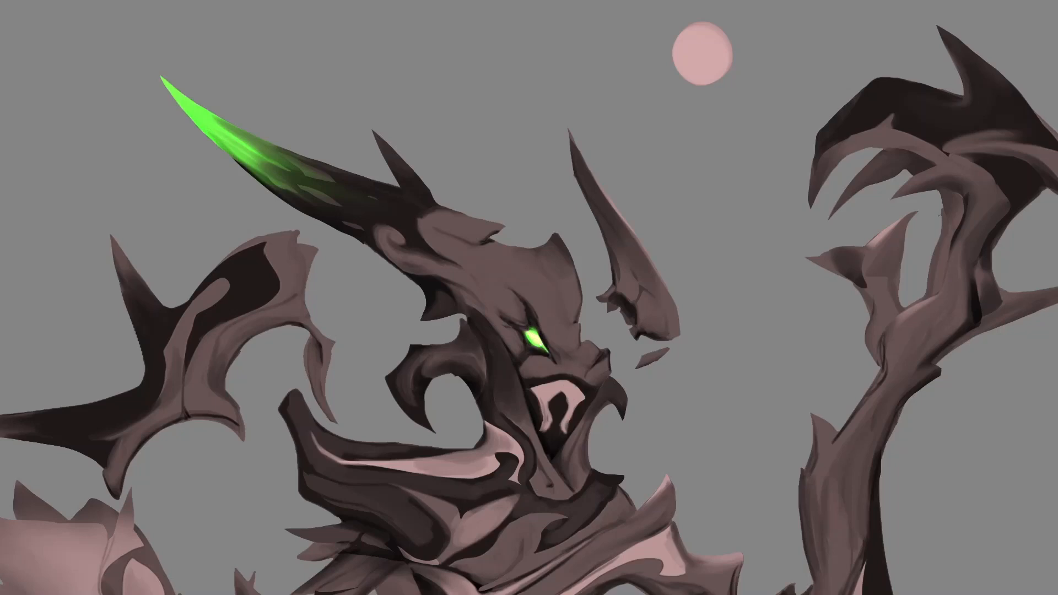
Paint glowing green eyes with flame wisps rising from them on the central face of the skirt
mouse_move(577, 554)
left_mouse_down()
mouse_move(687, 422)
mouse_move(757, 406)
left_mouse_up()
mouse_move(724, 198)
left_mouse_down()
mouse_move(687, 309)
mouse_move(708, 368)
left_mouse_up()
left_click_drag(699, 414, 673, 349)
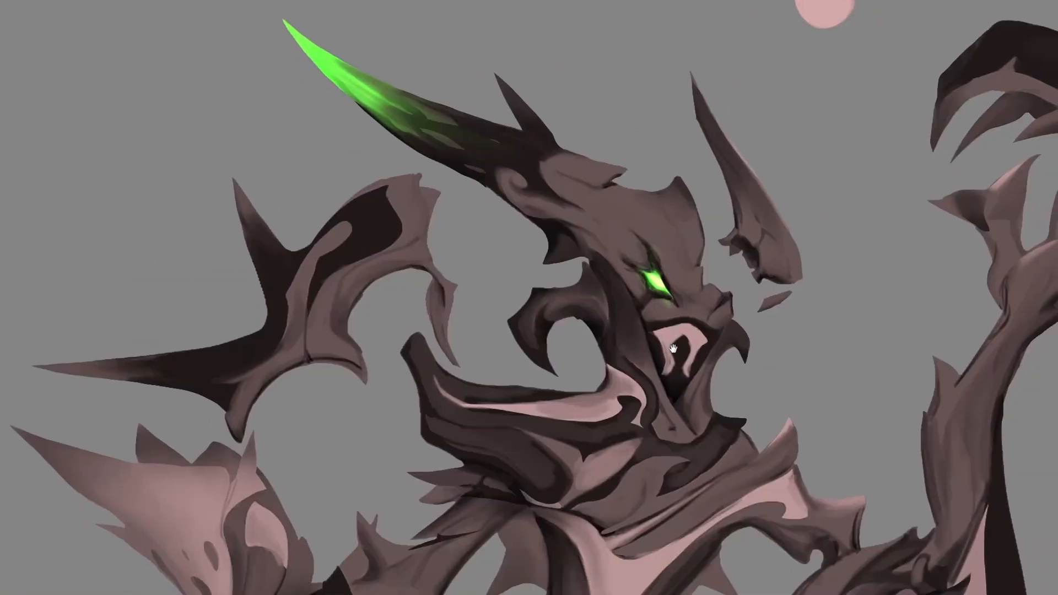
left_click_drag(671, 496, 683, 364)
left_click_drag(686, 278, 744, 216)
left_click_drag(811, 311, 767, 253)
left_click_drag(762, 172, 704, 343)
key("f")
key("f")
left_click_drag(725, 281, 744, 380)
left_click_drag(687, 463, 712, 358)
key("f")
left_click_drag(655, 437, 676, 329)
left_click_drag(719, 493, 622, 302)
left_click_drag(635, 411, 658, 230)
left_click_drag(673, 394, 680, 324)
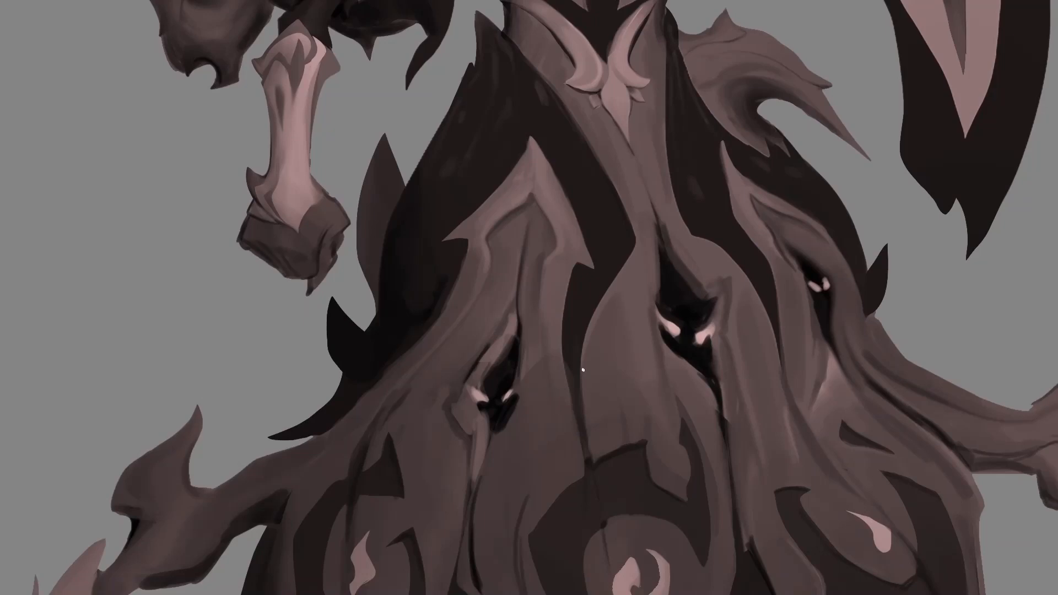
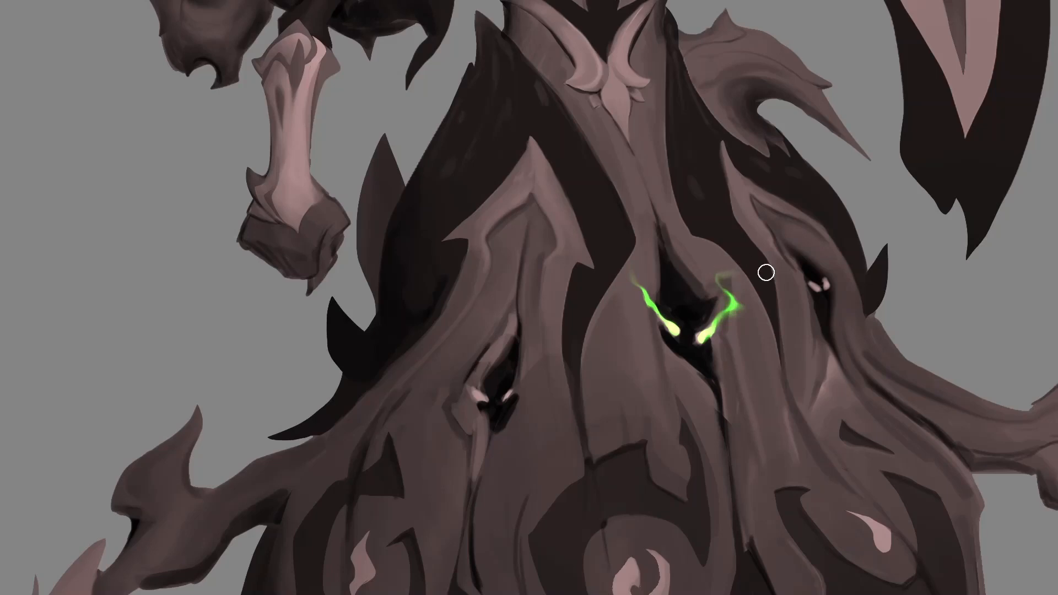
key("Tab")
left_click_drag(701, 358, 677, 389)
Paint green glowing eyes with thin flame trails on the smaller left and right faces of the skirt
key("b")
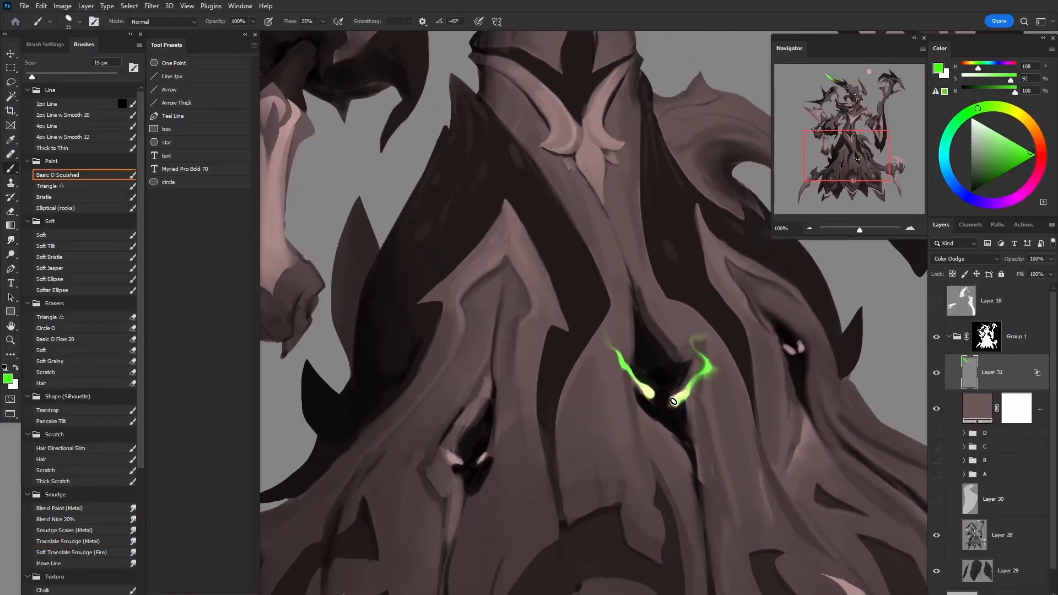
key("Tab")
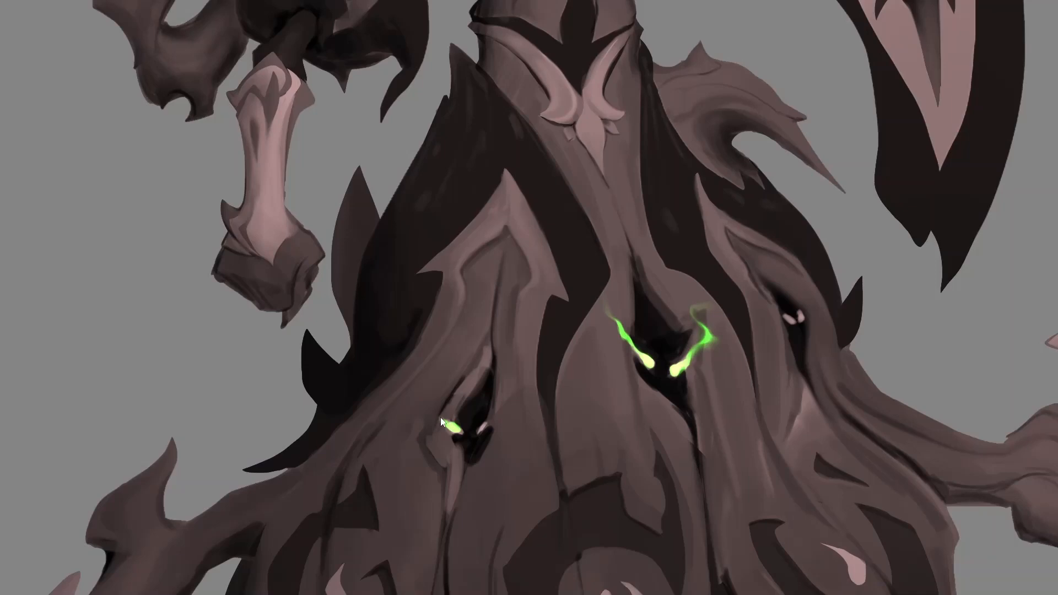
left_click_drag(449, 407, 432, 380)
mouse_move(483, 428)
left_mouse_down()
mouse_move(536, 353)
mouse_move(498, 411)
left_mouse_up()
mouse_move(435, 383)
left_mouse_down()
mouse_move(440, 413)
mouse_move(489, 364)
mouse_move(442, 420)
left_mouse_up()
left_click_drag(793, 330, 602, 282)
left_click_drag(611, 269, 618, 251)
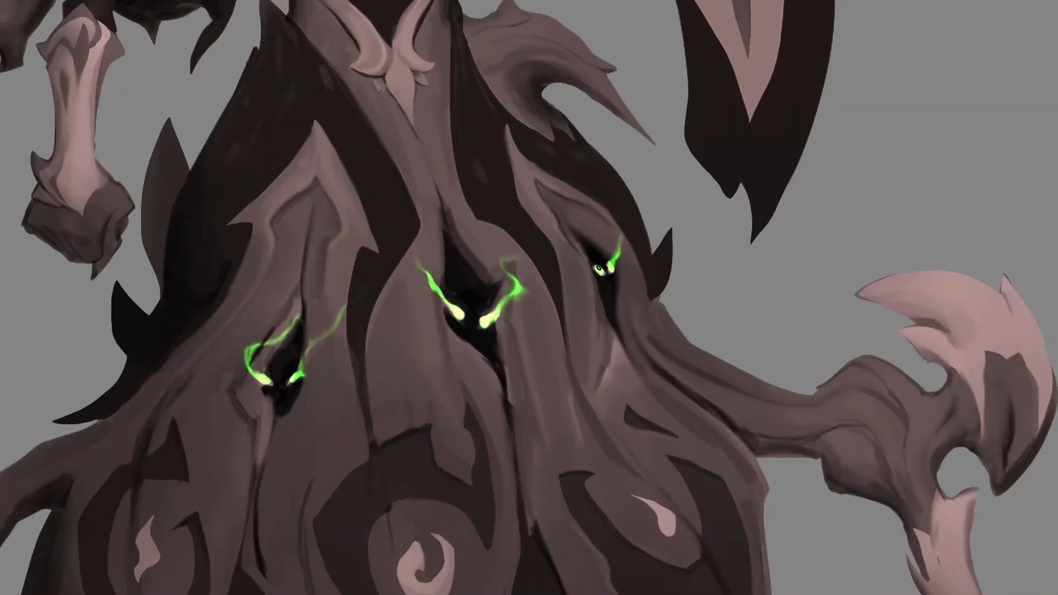
Paint green glows on the tips of the two dark spikes above the shell-shaped hand, fading into the dark areas
left_click_drag(702, 306, 814, 422)
left_click_drag(683, 182, 732, 465)
left_click_drag(817, 168, 895, 303)
left_click_drag(474, 127, 846, 340)
left_click_drag(435, 370, 553, 377)
Paint thin green glowing veins and edges on the pink shell-shaped form below the spikes
mouse_move(477, 373)
left_mouse_down()
mouse_move(584, 373)
mouse_move(477, 178)
left_mouse_up()
mouse_move(456, 377)
left_mouse_down()
mouse_move(477, 420)
mouse_move(466, 458)
left_mouse_up()
left_click_drag(442, 388, 466, 457)
left_click_drag(395, 327, 445, 415)
left_click_drag(432, 365, 444, 413)
left_click_drag(481, 373, 478, 421)
mouse_move(474, 353)
left_mouse_down()
mouse_move(484, 394)
mouse_move(465, 459)
left_mouse_up()
left_click_drag(475, 423, 468, 454)
mouse_move(523, 347)
left_mouse_down()
mouse_move(536, 376)
mouse_move(516, 329)
left_mouse_up()
left_click_drag(450, 357, 451, 293)
left_click_drag(414, 341, 352, 318)
left_click_drag(471, 338, 501, 291)
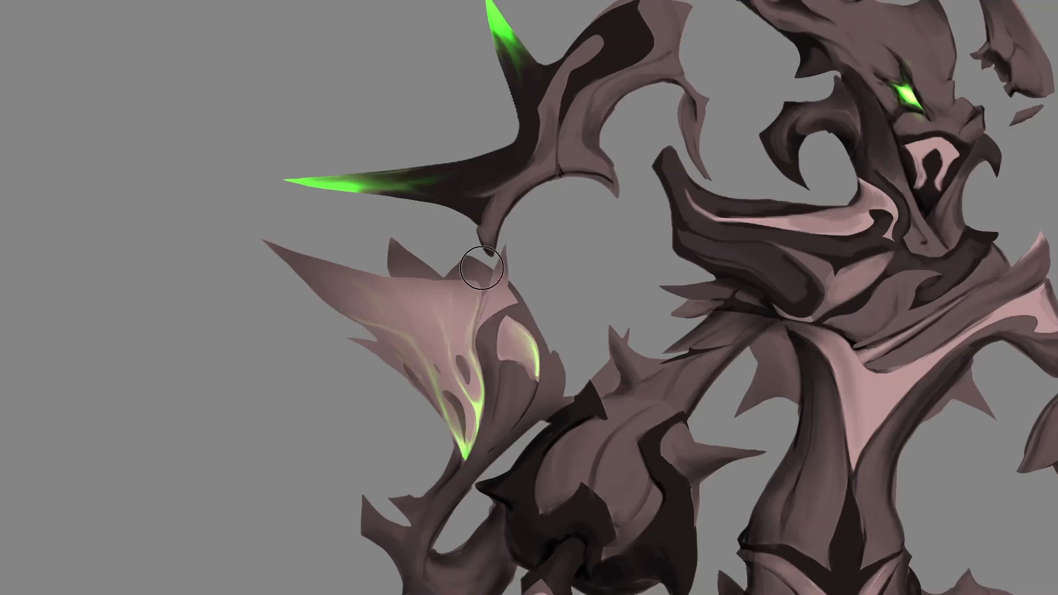
Paint green glows on the claw tips and upper spike of the raised clawed hand
left_click_drag(615, 413, 591, 243)
left_click_drag(438, 289, 418, 318)
left_click_drag(969, 246, 604, 395)
left_click_drag(771, 138, 604, 441)
left_click_drag(630, 247, 653, 193)
left_click_drag(638, 212, 701, 180)
left_click_drag(649, 259, 703, 198)
left_click_drag(640, 190, 676, 141)
left_click_drag(763, 76, 808, 115)
mouse_move(774, 88)
left_mouse_down()
mouse_move(796, 134)
mouse_move(802, 105)
left_mouse_up()
left_click_drag(675, 142, 640, 190)
left_click_drag(699, 225, 739, 170)
left_click_drag(775, 200, 737, 235)
left_click_drag(752, 184, 791, 162)
mouse_move(700, 136)
left_mouse_down()
mouse_move(753, 123)
mouse_move(823, 155)
left_mouse_up()
left_click_drag(733, 248, 744, 257)
Fill the round orb on the forearm guard with bright green and refine it with larger smudge and eraser brushes
mouse_move(650, 540)
left_mouse_down()
mouse_move(699, 326)
mouse_move(602, 310)
left_mouse_up()
key("f")
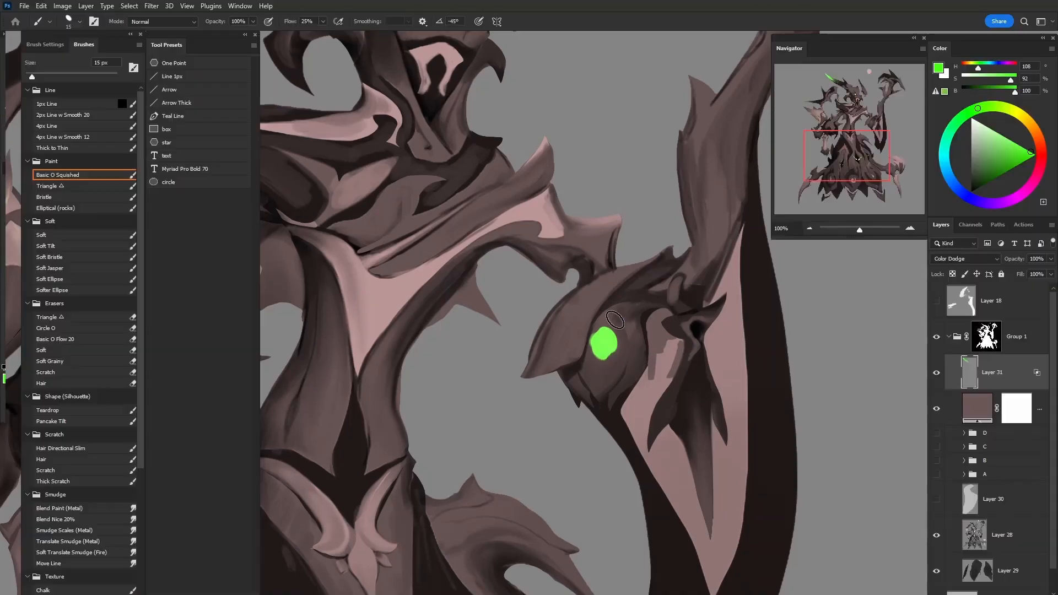
key("b")
left_click_drag(605, 416, 641, 475)
key("r")
key("bracketright")
mouse_move(620, 435)
left_mouse_down()
mouse_move(632, 463)
mouse_move(626, 436)
mouse_move(644, 416)
mouse_move(657, 421)
mouse_move(651, 477)
mouse_move(665, 551)
left_mouse_up()
key("bracketright")
key("bracketright")
left_click_drag(679, 482, 691, 404)
key("e")
key("bracketright")
key("bracketright")
key("bracketright")
key("bracketright")
key("bracketright")
mouse_move(623, 356)
left_mouse_down()
mouse_move(618, 394)
mouse_move(663, 479)
left_mouse_up()
key("r")
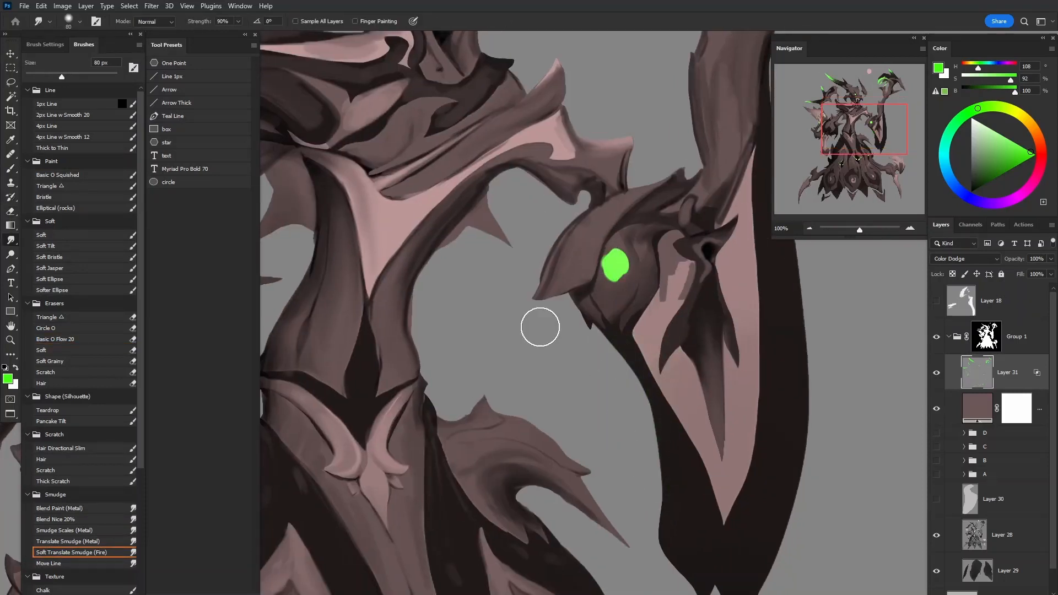
Build up the forearm orb's green glow and blend its edges softly with the Blend Nice 20% smudge
left_click(82, 519)
mouse_move(611, 273)
left_mouse_down()
mouse_move(574, 345)
mouse_move(611, 339)
mouse_move(608, 306)
left_mouse_up()
key("bracketleft")
key("bracketleft")
key("bracketleft")
key("bracketleft")
key("b")
key("r")
mouse_move(613, 347)
left_mouse_down()
mouse_move(607, 368)
mouse_move(588, 333)
mouse_move(574, 357)
mouse_move(558, 354)
mouse_move(591, 321)
mouse_move(583, 358)
mouse_move(606, 338)
mouse_move(611, 371)
mouse_move(576, 369)
left_mouse_up()
key("b")
key("bracketright")
key("bracketright")
key("r")
key("b")
key("r")
mouse_move(577, 361)
left_mouse_down()
mouse_move(606, 370)
mouse_move(567, 382)
mouse_move(578, 378)
left_mouse_up()
key("b")
key("r")
mouse_move(605, 329)
left_mouse_down()
mouse_move(607, 315)
mouse_move(579, 340)
left_mouse_up()
key("b")
key("f")
key("r")
Paint a green glow on the pointed tip inside the forearm blade and smudge it upward
mouse_move(647, 381)
left_mouse_down()
mouse_move(730, 369)
mouse_move(738, 320)
left_mouse_up()
key("b")
left_click_drag(768, 326, 773, 419)
key("r")
left_click_drag(770, 347, 767, 314)
Paint a green glow on the skirt's central swirl emblem and smudge it upward
mouse_move(585, 385)
left_mouse_down()
mouse_move(737, 361)
mouse_move(772, 171)
left_mouse_up()
left_click_drag(697, 430, 739, 178)
left_click_drag(557, 418, 633, 343)
mouse_move(727, 376)
left_mouse_down()
mouse_move(634, 343)
mouse_move(678, 337)
left_mouse_up()
key("b")
mouse_move(651, 316)
left_mouse_down()
mouse_move(659, 357)
mouse_move(682, 313)
mouse_move(668, 306)
left_mouse_up()
key("r")
left_click_drag(666, 308, 663, 245)
key("b")
Add green glows to the flame-shaped emblems on the right and left skirt panels
left_click_drag(898, 286, 766, 333)
left_click_drag(769, 342, 763, 275)
key("r")
left_click_drag(253, 359, 398, 325)
key("b")
mouse_move(390, 350)
left_mouse_down()
mouse_move(394, 309)
mouse_move(391, 350)
left_mouse_up()
Brighten the central swirl emblem with more green strokes and blend the wisps above it
left_click_drag(682, 331, 557, 355)
key("b")
mouse_move(552, 333)
left_mouse_down()
mouse_move(555, 368)
mouse_move(575, 356)
left_mouse_up()
left_click_drag(527, 352, 526, 390)
key("r")
left_click_drag(576, 364, 590, 340)
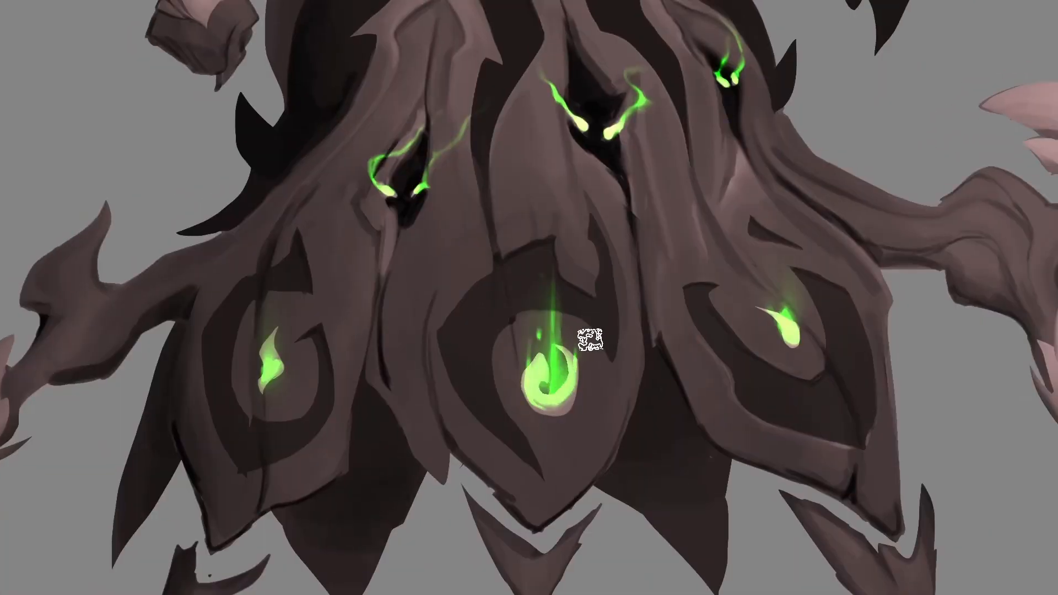
Touch up the lower part of the central swirl emblem's green glow and smudge its edge
key("ctrl+minus")
key("ctrl+minus")
key("ctrl+minus")
key("Tab")
left_click_drag(602, 212, 723, 365)
key("b")
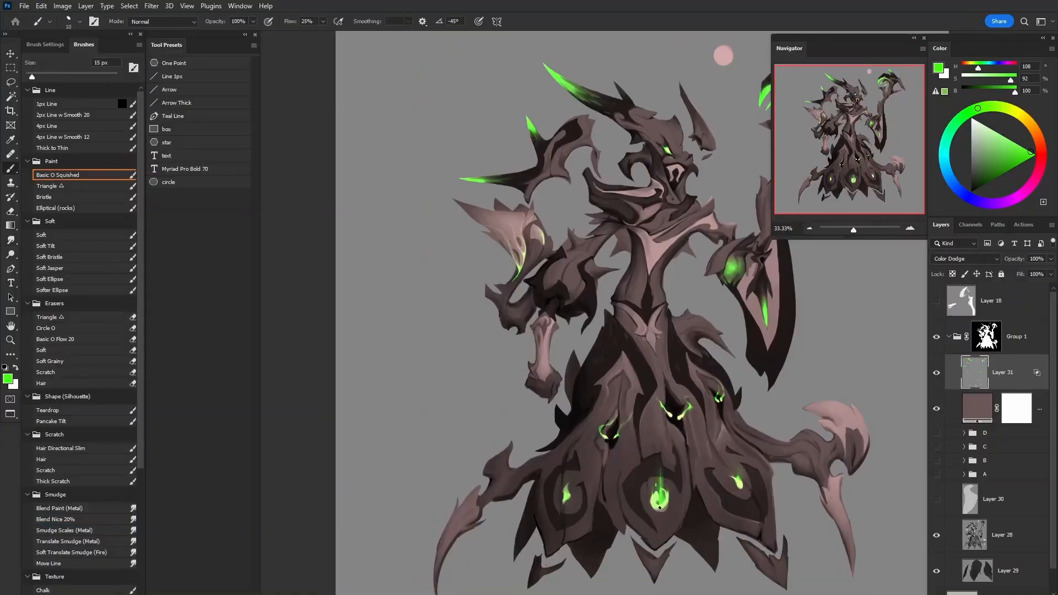
key("r")
left_click_drag(663, 509, 664, 514)
Paint a green glow spot in the diamond-shaped marking on the large horn and smudge it
mouse_move(753, 375)
left_mouse_down()
mouse_move(702, 498)
mouse_move(708, 440)
mouse_move(658, 427)
left_mouse_up()
key("z")
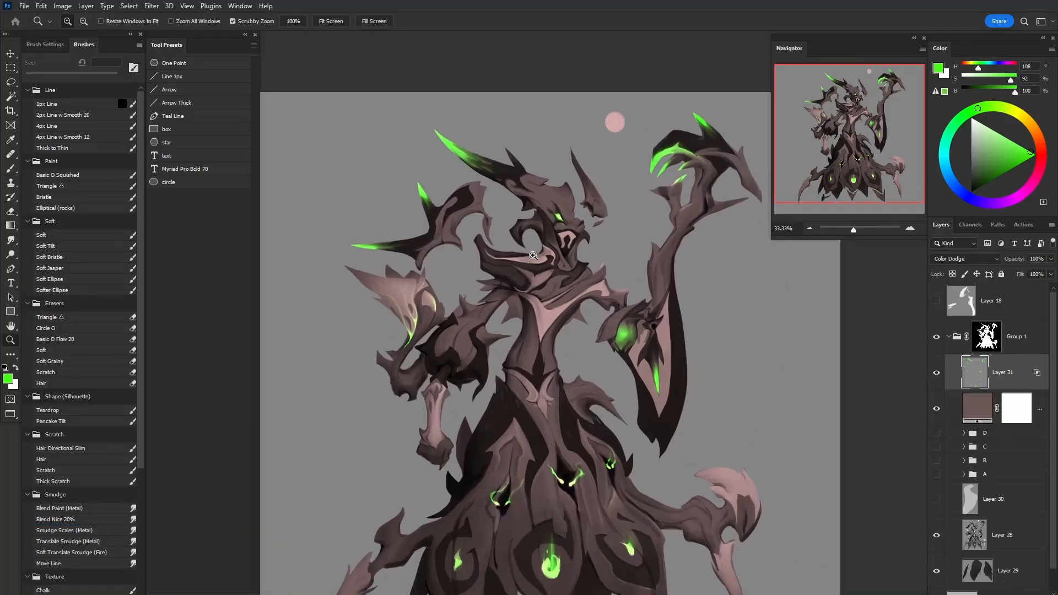
left_click_drag(533, 256, 595, 297)
key("Tab")
left_click_drag(538, 224, 557, 364)
left_click_drag(490, 384, 600, 422)
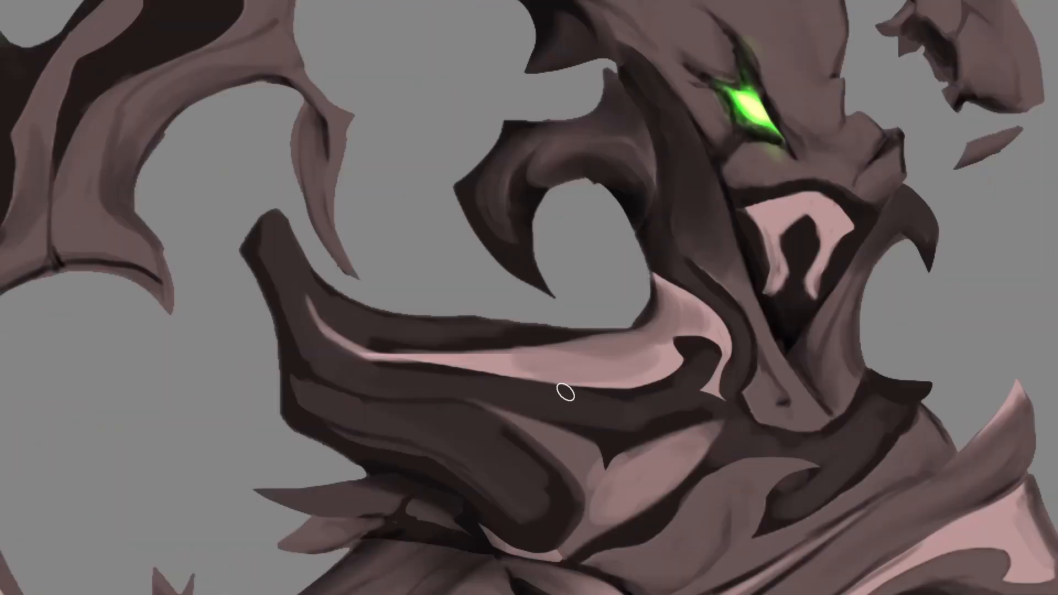
left_click_drag(683, 364, 513, 545)
left_click_drag(754, 92, 670, 378)
left_click_drag(561, 404, 701, 331)
left_click_drag(377, 242, 504, 330)
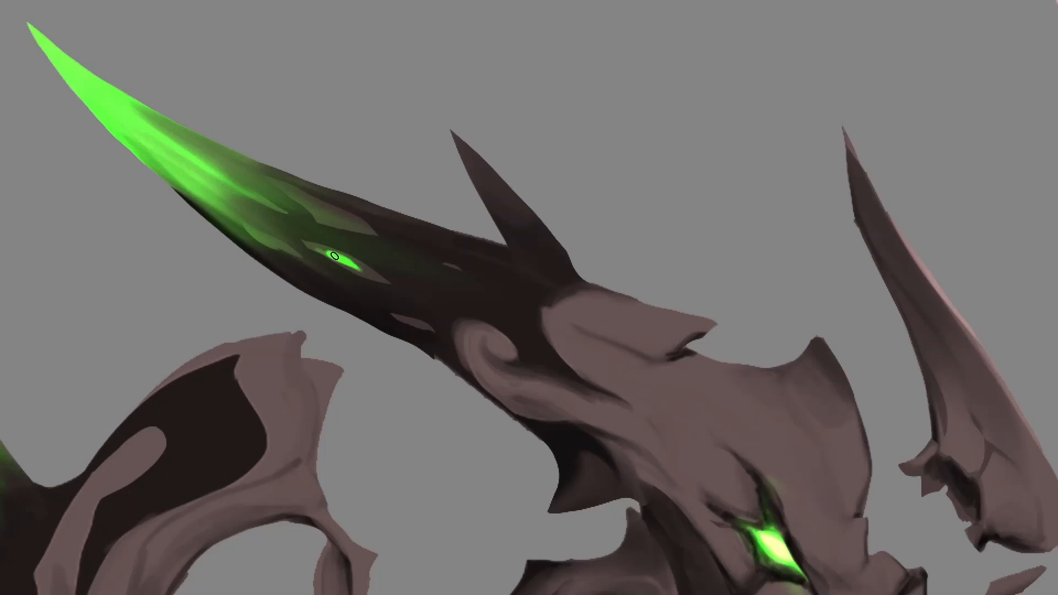
key("r")
left_click_drag(335, 264, 394, 281)
Add green glows to the remaining light markings along the large horn
key("b")
mouse_move(330, 224)
left_mouse_down()
mouse_move(313, 206)
mouse_move(368, 235)
mouse_move(360, 268)
left_mouse_up()
key("r")
key("b")
left_click_drag(315, 206, 353, 224)
left_click_drag(395, 312, 432, 330)
Paint green glows on the tips of the curved cheek horn and the hooked chin spike
left_click_drag(771, 540, 663, 267)
left_click_drag(650, 528, 675, 460)
left_click_drag(675, 248, 656, 460)
left_click_drag(378, 393, 405, 455)
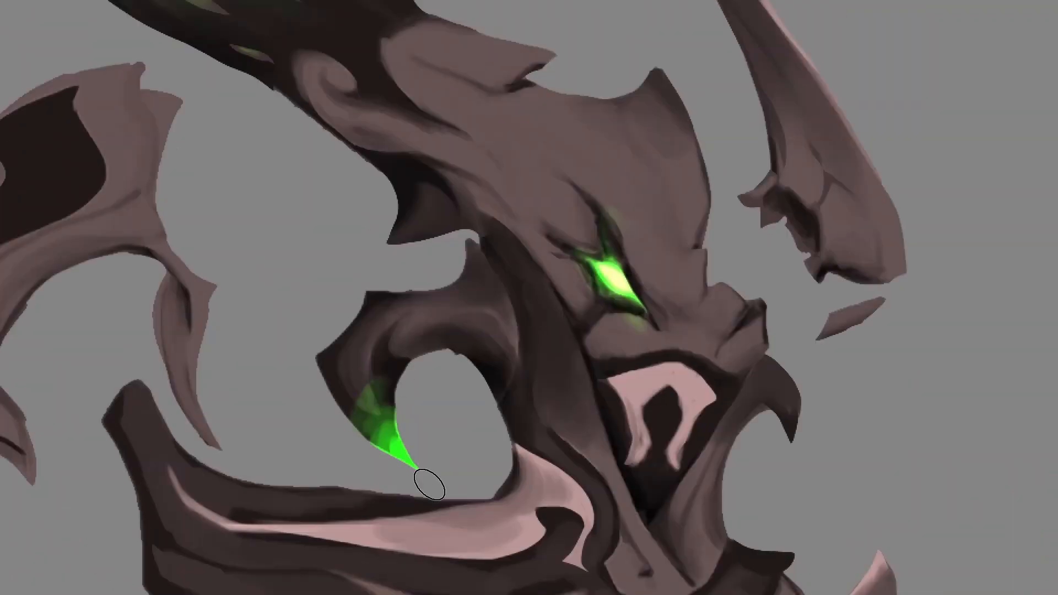
left_click_drag(797, 411, 792, 439)
key("ctrl+minus")
Smudge the new tip glows and add a green glow to the small spike behind the large horn
key("r")
left_click_drag(545, 216, 529, 180)
mouse_move(763, 282)
left_mouse_down()
mouse_move(621, 457)
mouse_move(540, 458)
left_mouse_up()
mouse_move(397, 488)
left_mouse_down()
mouse_move(664, 425)
mouse_move(584, 477)
left_mouse_up()
left_click_drag(649, 387, 588, 514)
left_click_drag(463, 205, 479, 218)
left_click_drag(694, 368, 660, 288)
left_click_drag(447, 144, 424, 117)
left_click_drag(717, 336, 700, 245)
mouse_move(670, 395)
left_mouse_down()
mouse_move(757, 318)
mouse_move(724, 260)
left_mouse_up()
left_click_drag(580, 202, 600, 358)
left_click_drag(441, 305, 507, 363)
Try a green glow along the collar's outer edge with the 25 px brush
key("Tab")
left_click_drag(575, 408, 695, 388)
mouse_move(573, 381)
left_mouse_down()
mouse_move(533, 281)
mouse_move(576, 379)
left_mouse_up()
key("ctrl+z")
key("bracketleft")
mouse_move(536, 284)
left_mouse_down()
mouse_move(581, 398)
mouse_move(597, 406)
left_mouse_up()
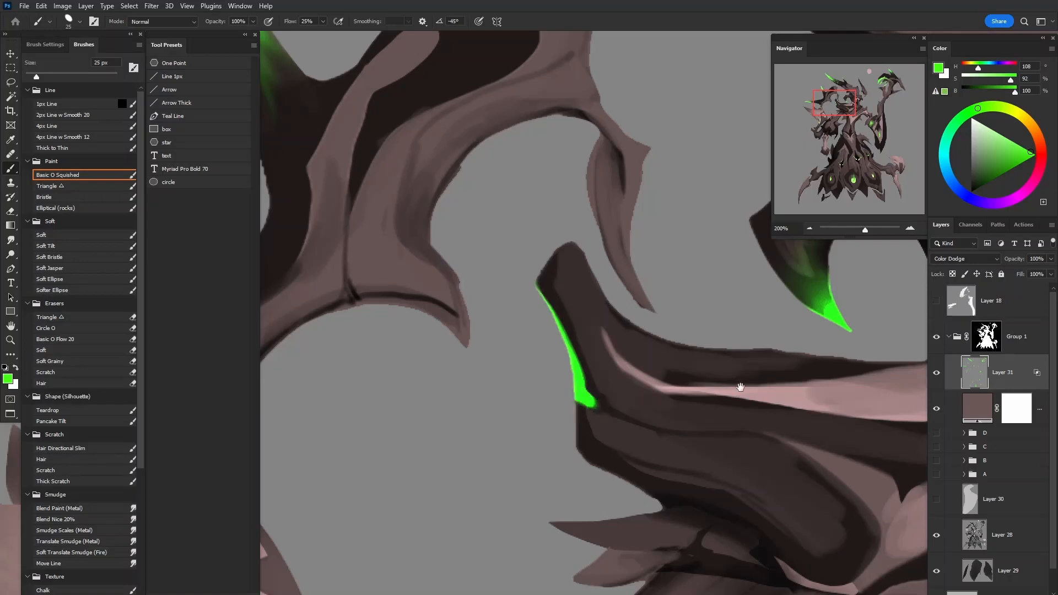
left_click_drag(729, 335, 619, 374)
Select the collar-edge glow with the Lasso and delete it
key("ctrl+minus")
key("ctrl+minus")
key("l")
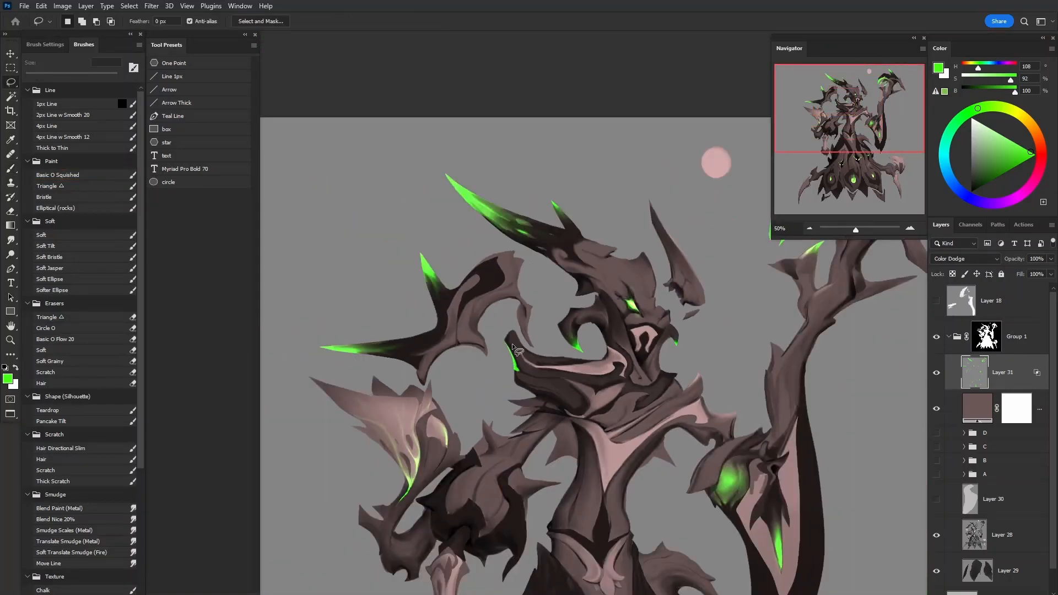
left_click(522, 356, "ctrl")
mouse_move(542, 373)
left_mouse_down()
mouse_move(541, 416)
mouse_move(531, 407)
left_mouse_up()
key("Delete")
key("ctrl+d")
Create a new layer above Group 1, set it to Color Dodge and adjust its advanced blending options
mouse_move(672, 427)
left_mouse_down()
mouse_move(643, 491)
mouse_move(673, 472)
left_mouse_up()
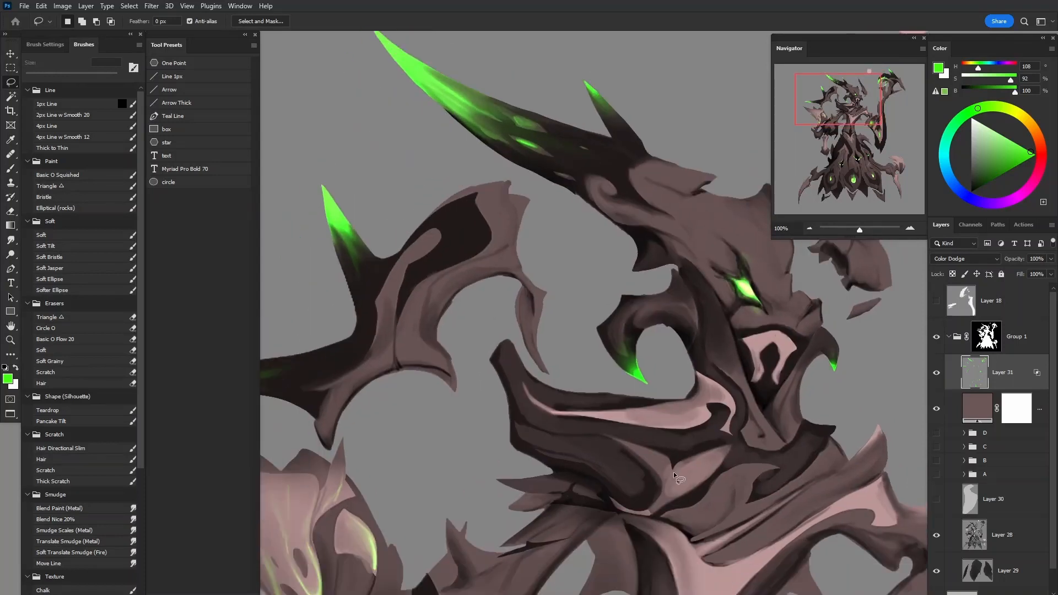
left_click_drag(714, 403, 652, 413)
left_click(1015, 346)
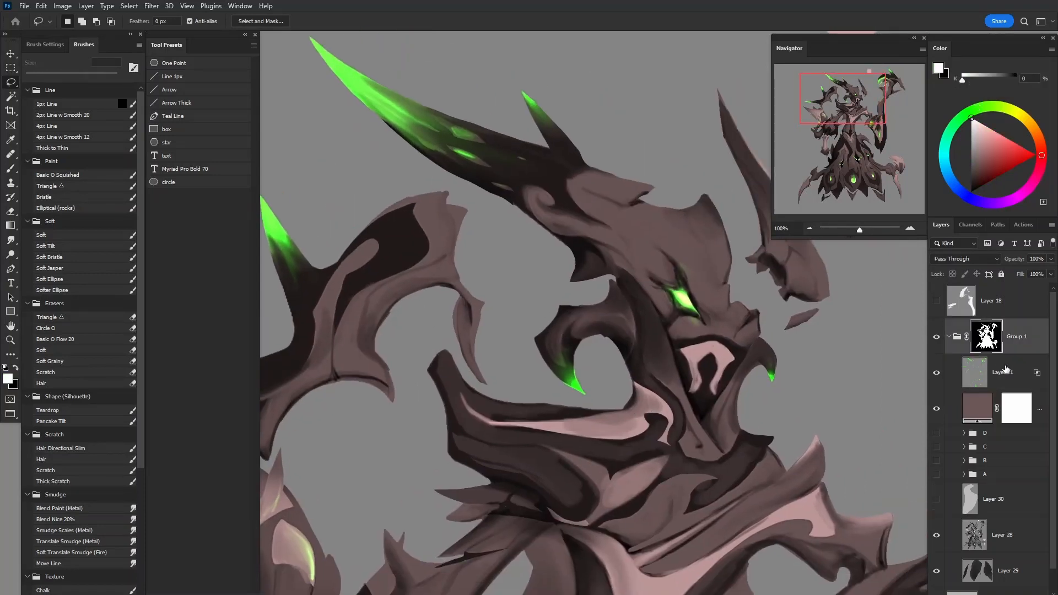
key("ctrl+shift+alt+n")
left_click_drag(1006, 376, 1009, 319)
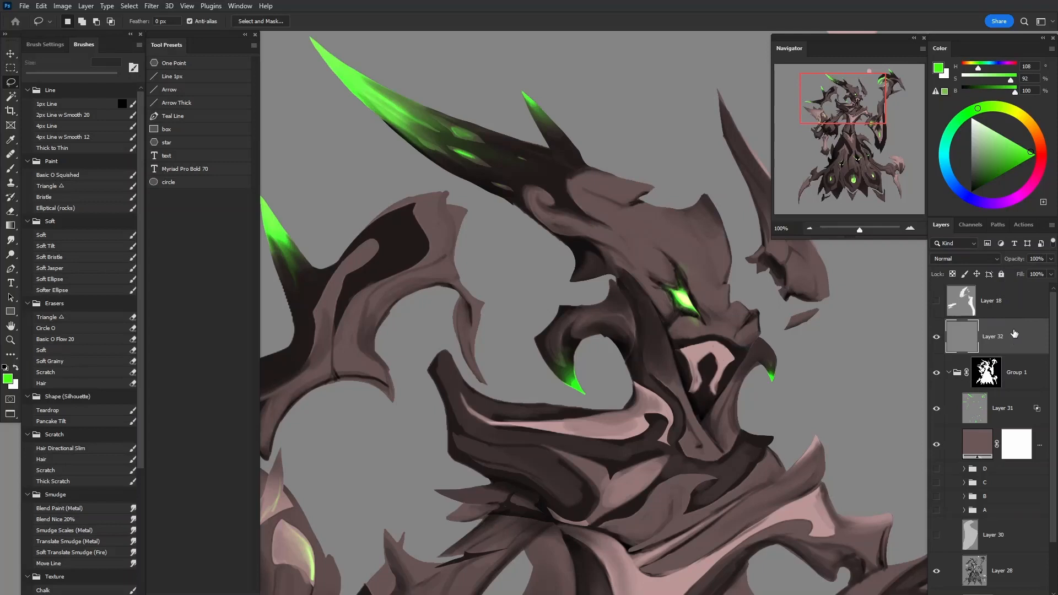
left_click(965, 258)
left_click(992, 356)
double_click(1014, 338)
left_click(410, 479)
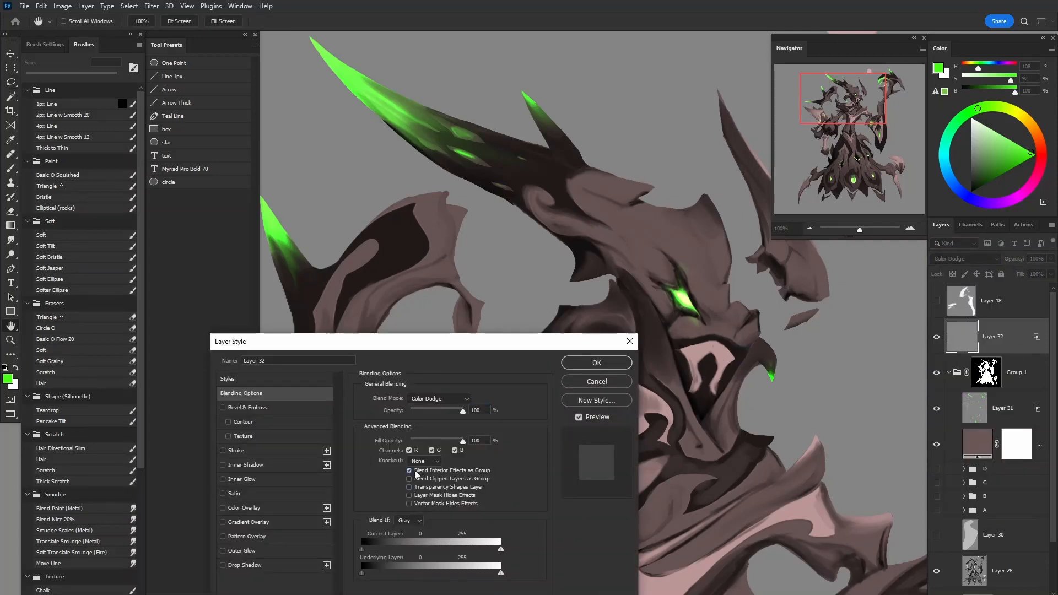
left_click(590, 366)
Paint a bright green glow outside the collar's outer edge with the 9 px brush
key("b")
mouse_move(444, 359)
left_mouse_down()
mouse_move(555, 313)
mouse_move(553, 386)
mouse_move(558, 373)
left_mouse_up()
key("bracketleft")
key("bracketleft")
key("bracketleft")
key("bracketleft")
key("bracketright")
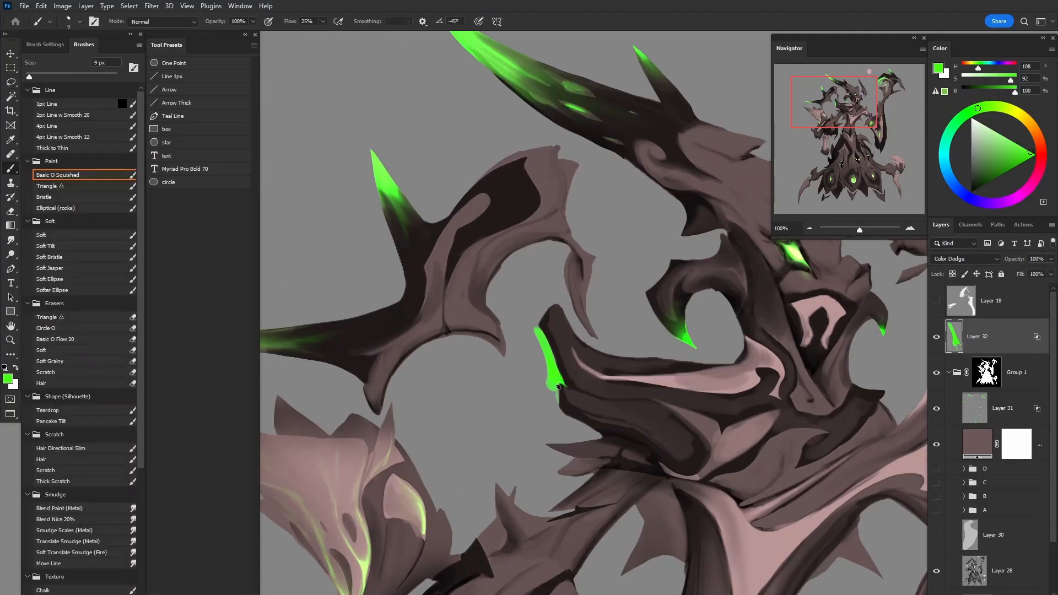
left_click_drag(537, 330, 543, 318)
Trim the collar glow's outline with the Basic O Flow 20 eraser
key("e")
left_click(71, 339)
left_click_drag(542, 381, 520, 332)
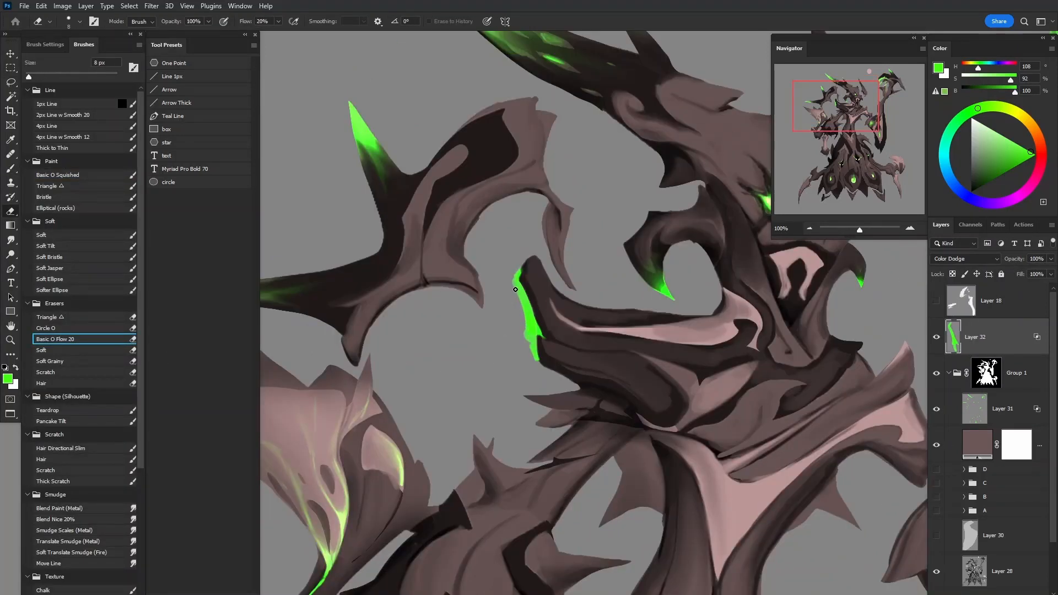
left_click_drag(515, 278, 522, 312)
Extend the green glow along the collar's lower edge and dab small sparks beside the collar
key("b")
key("bracketright")
key("bracketright")
left_click_drag(537, 360, 578, 386)
left_click_drag(519, 324, 517, 332)
left_click(451, 331)
left_click_drag(478, 342, 494, 355)
key("bracketleft")
left_click(504, 335)
left_click(495, 264)
left_click(496, 240)
Smudge the collar glow and sparks into flame wisps with the Soft Translate Smudge (Fire) brush
key("r")
mouse_move(515, 260)
left_mouse_down()
mouse_move(520, 294)
mouse_move(523, 195)
left_mouse_up()
left_click(72, 552)
key("b")
mouse_move(547, 313)
left_mouse_down()
mouse_move(523, 316)
mouse_move(615, 344)
mouse_move(639, 364)
mouse_move(573, 339)
left_mouse_up()
key("r")
key("Tab")
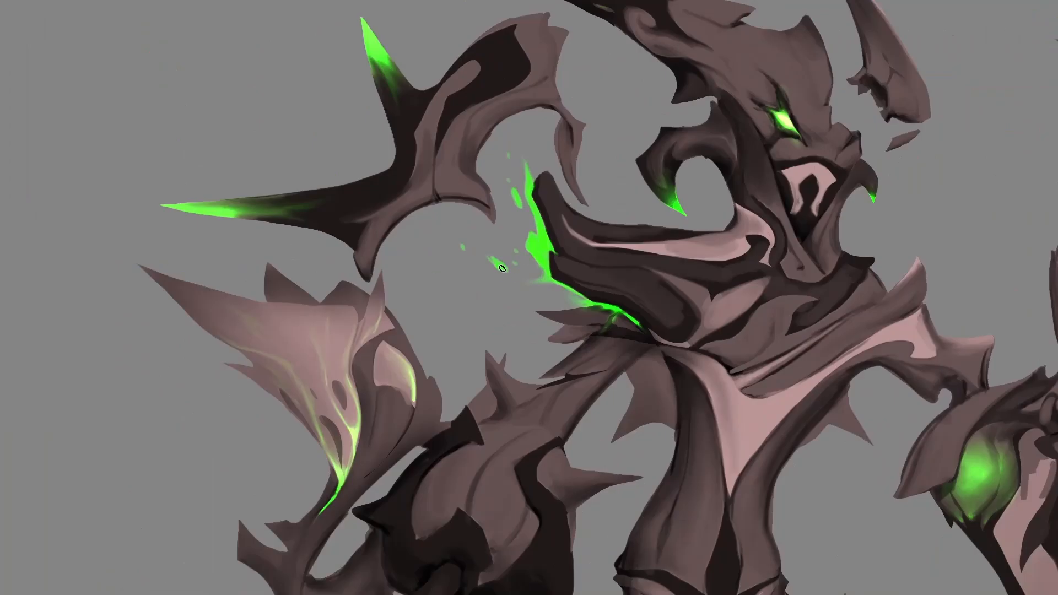
Erase parts of the collar sparks and smudge the rest into curling green wisps
key("e")
left_click_drag(508, 313, 527, 311)
mouse_move(497, 272)
left_mouse_down()
mouse_move(506, 281)
mouse_move(513, 247)
mouse_move(531, 274)
left_mouse_up()
key("r")
left_click_drag(515, 193, 516, 219)
mouse_move(525, 175)
left_mouse_down()
mouse_move(545, 177)
mouse_move(548, 142)
mouse_move(553, 170)
left_mouse_up()
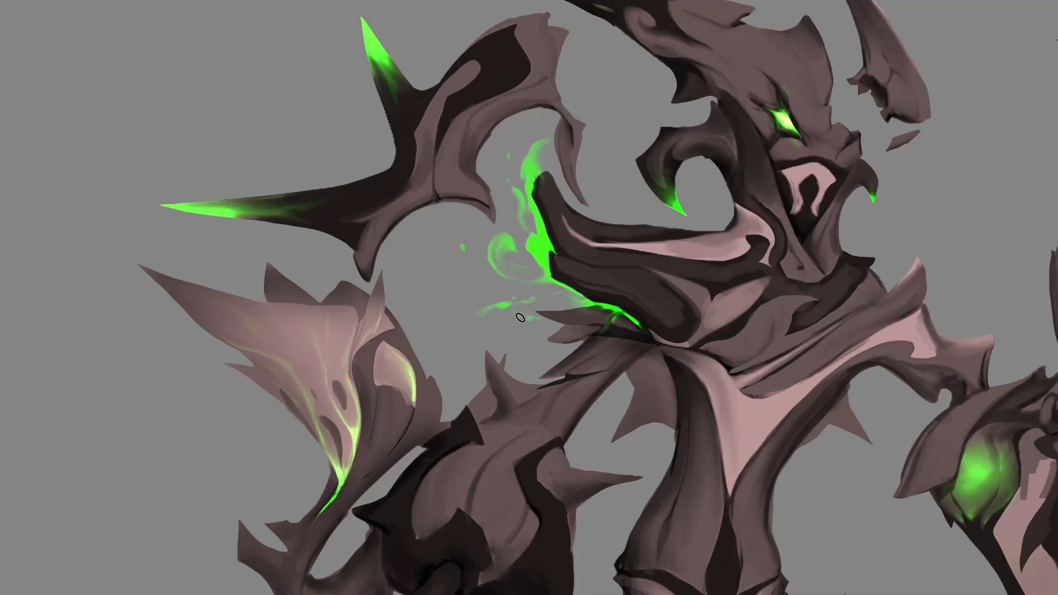
mouse_move(530, 321)
left_mouse_down()
mouse_move(571, 342)
mouse_move(594, 316)
left_mouse_up()
Flip the canvas horizontally to see the creature mirrored
mouse_move(857, 310)
left_mouse_down()
mouse_move(630, 429)
mouse_move(649, 299)
mouse_move(674, 354)
left_mouse_up()
key("ctrl+0")
key("h")
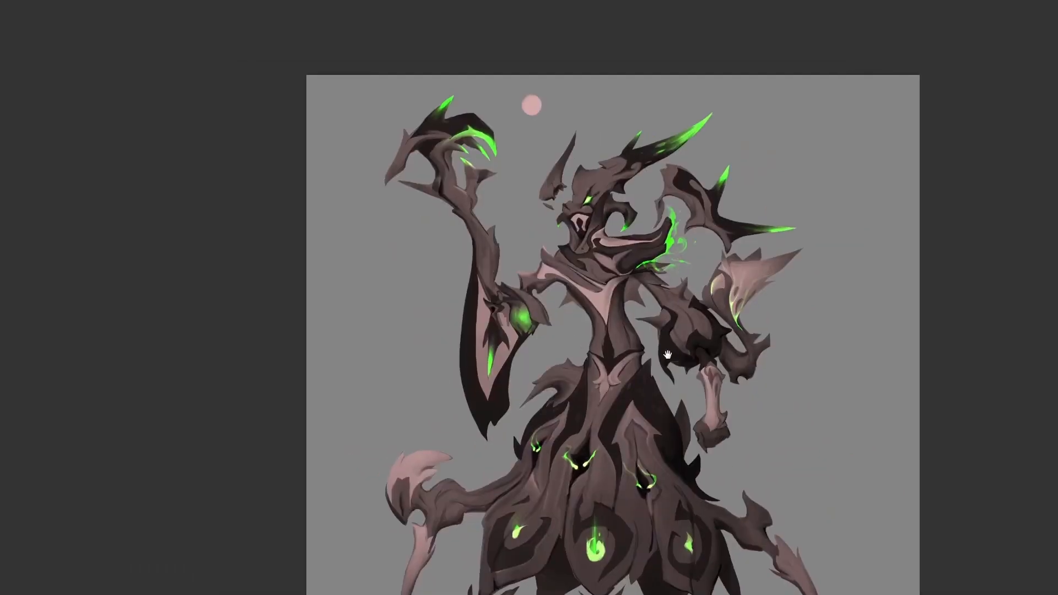
left_click_drag(608, 346, 626, 322)
Paint a small diamond-shaped green glow on the wrist of the lowered bone forearm
left_click(701, 352, "ctrl")
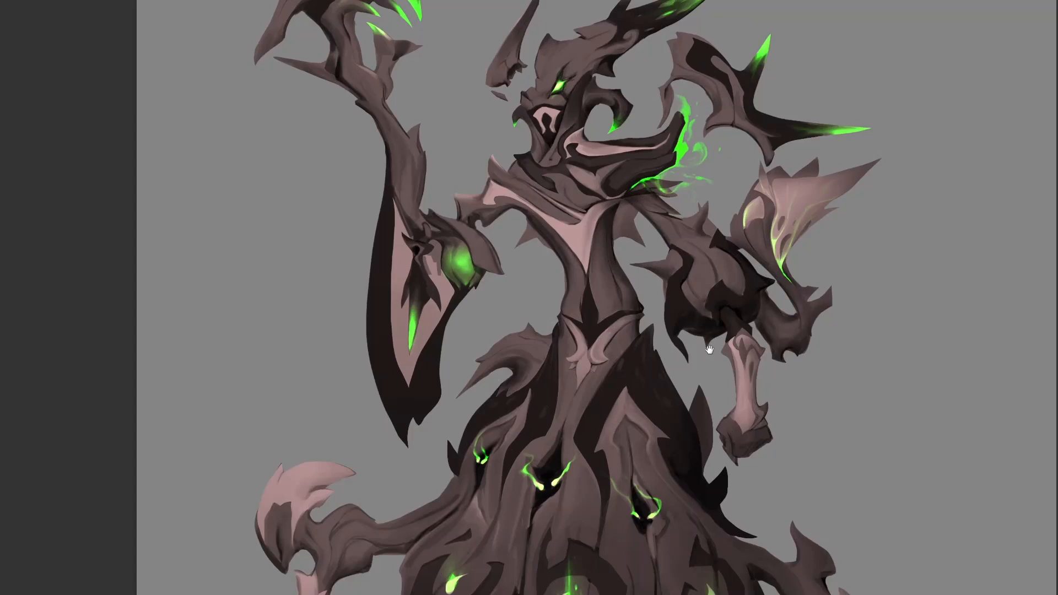
left_click_drag(750, 296, 712, 380)
left_click_drag(719, 502, 712, 407)
left_click(693, 404, "ctrl")
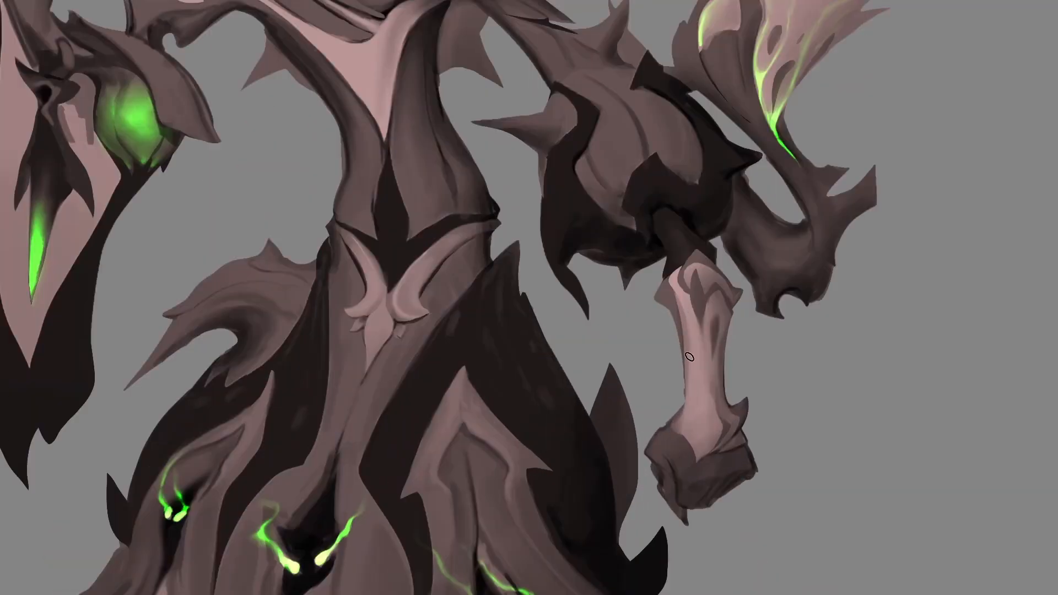
left_click_drag(700, 404, 700, 432)
key("ctrl+z")
key("bracketleft")
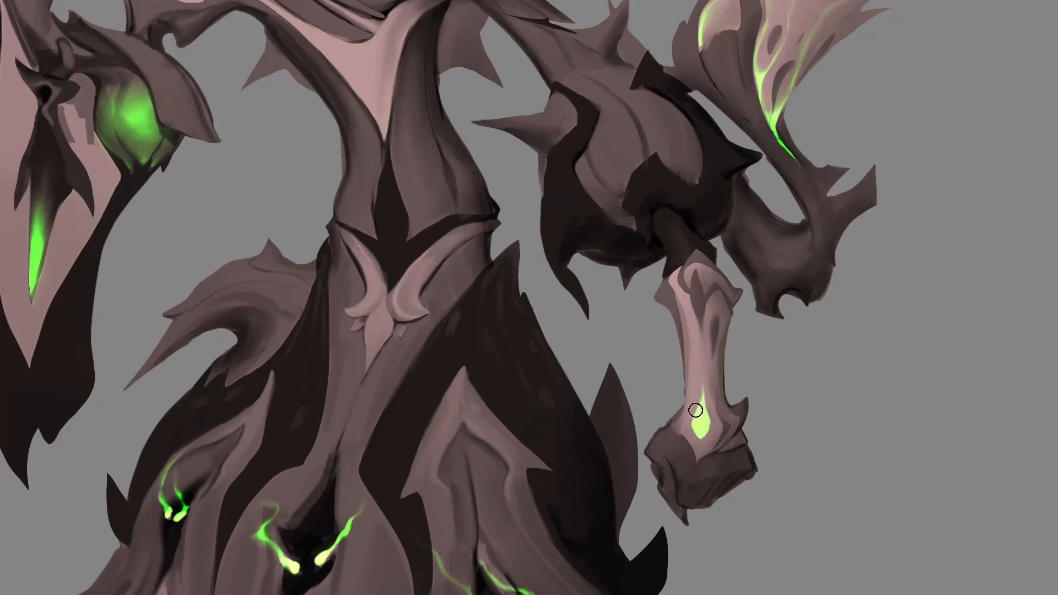
left_click_drag(702, 423, 747, 423)
key("ctrl+z")
Paint a small green gem glow on the belt ornament and refine the centres of both gems
left_click_drag(404, 142, 658, 284)
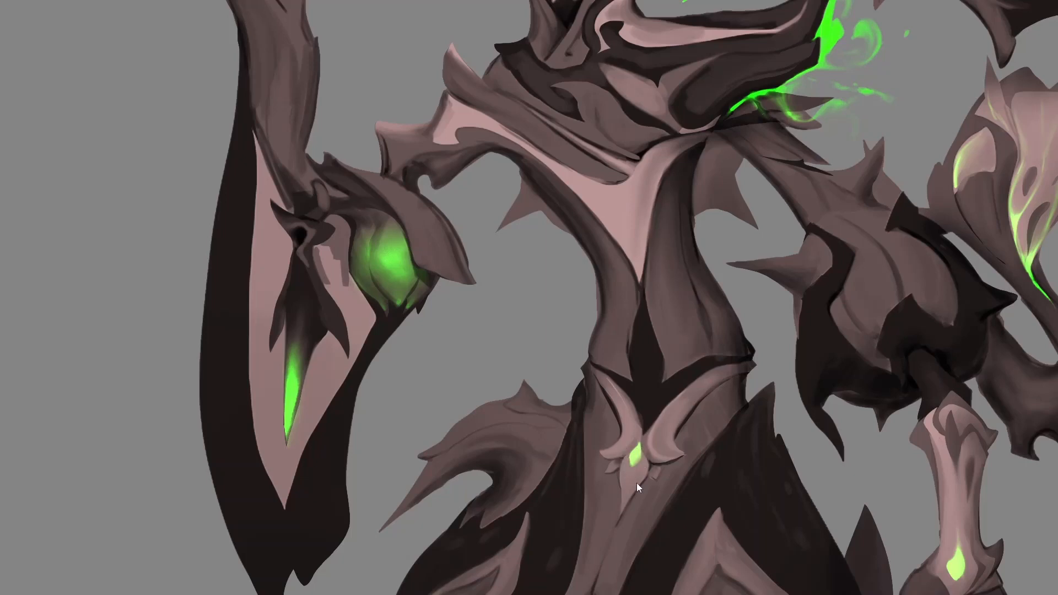
left_click_drag(742, 466, 679, 390)
left_click_drag(829, 423, 765, 395)
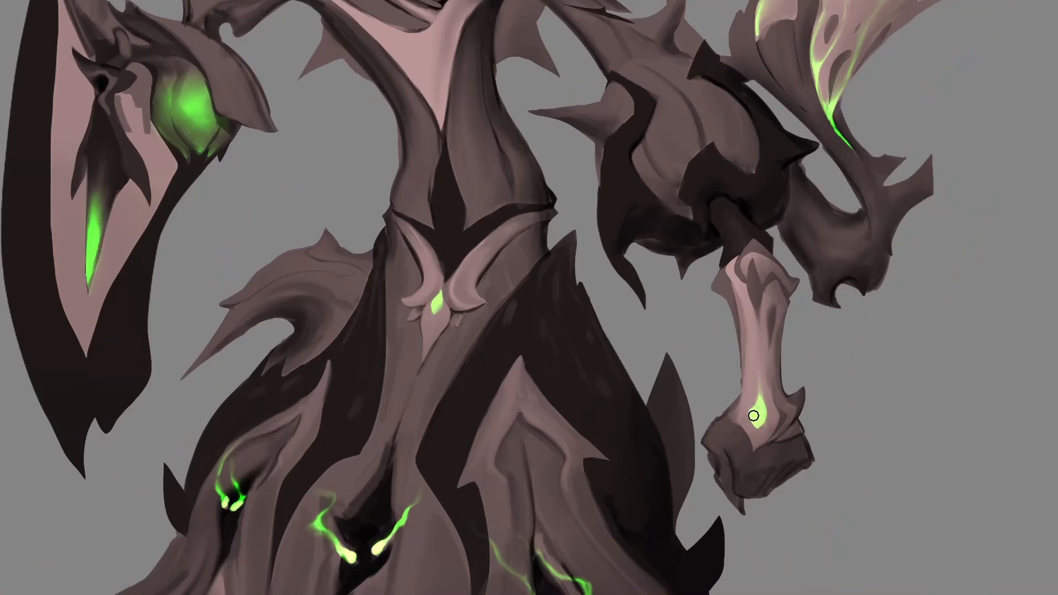
left_click_drag(565, 341, 598, 413)
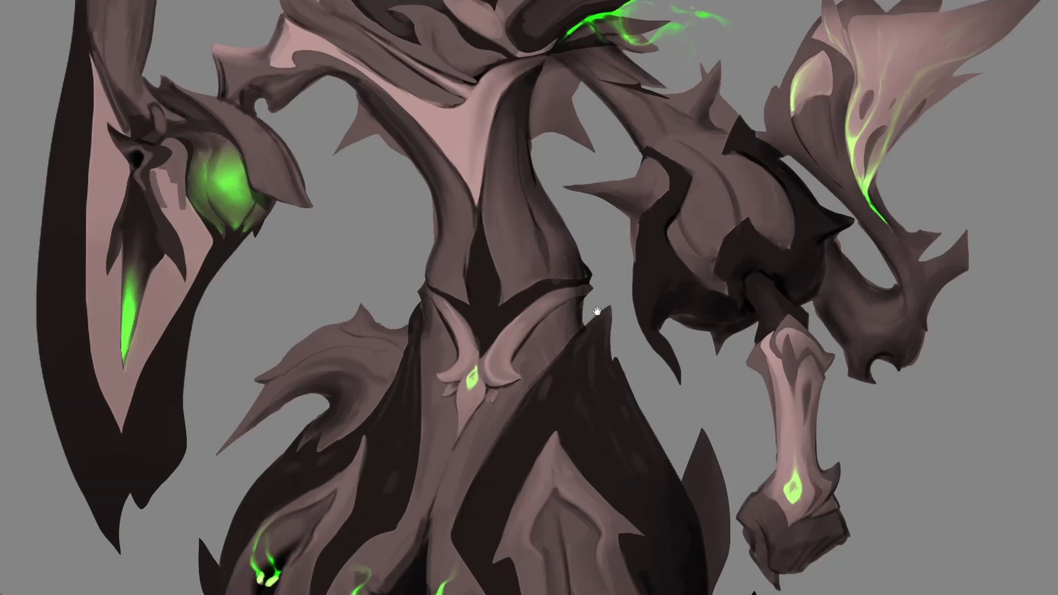
Examine the green accents across the torso and skirt up close and on the whole figure
left_click_drag(592, 314, 765, 237)
left_click_drag(766, 152, 709, 347)
left_click_drag(667, 158, 635, 411)
mouse_move(591, 333)
left_mouse_down()
mouse_move(690, 336)
mouse_move(660, 361)
left_mouse_up()
mouse_move(571, 288)
left_mouse_down()
mouse_move(653, 202)
mouse_move(683, 382)
left_mouse_up()
mouse_move(845, 332)
left_mouse_down()
mouse_move(557, 271)
mouse_move(476, 61)
left_mouse_up()
left_click_drag(738, 435, 895, 173)
left_click_drag(708, 428, 898, 101)
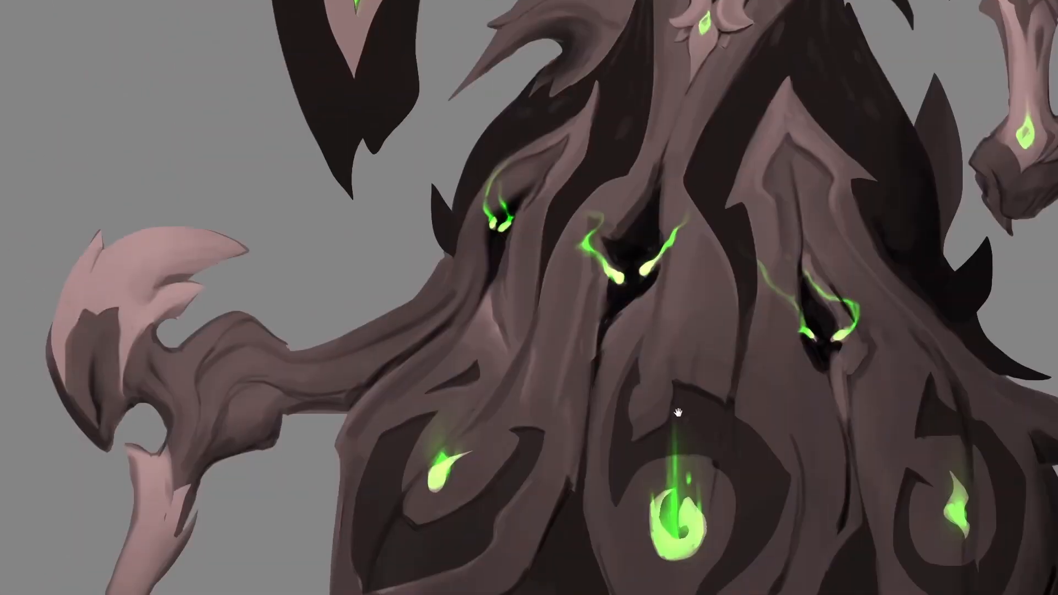
left_click_drag(687, 406, 778, 310)
mouse_move(962, 374)
left_mouse_down()
mouse_move(812, 344)
mouse_move(747, 418)
left_mouse_up()
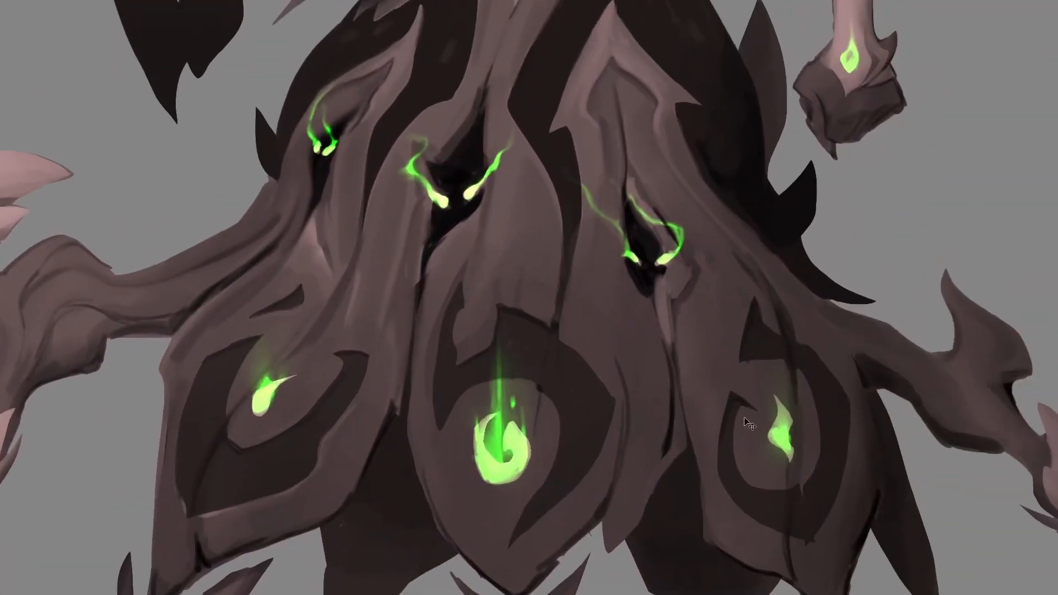
key("ctrl+minus")
key("ctrl+minus")
key("ctrl+minus")
left_click_drag(682, 352, 698, 447)
key("f")
key("f")
left_click_drag(717, 303, 776, 413)
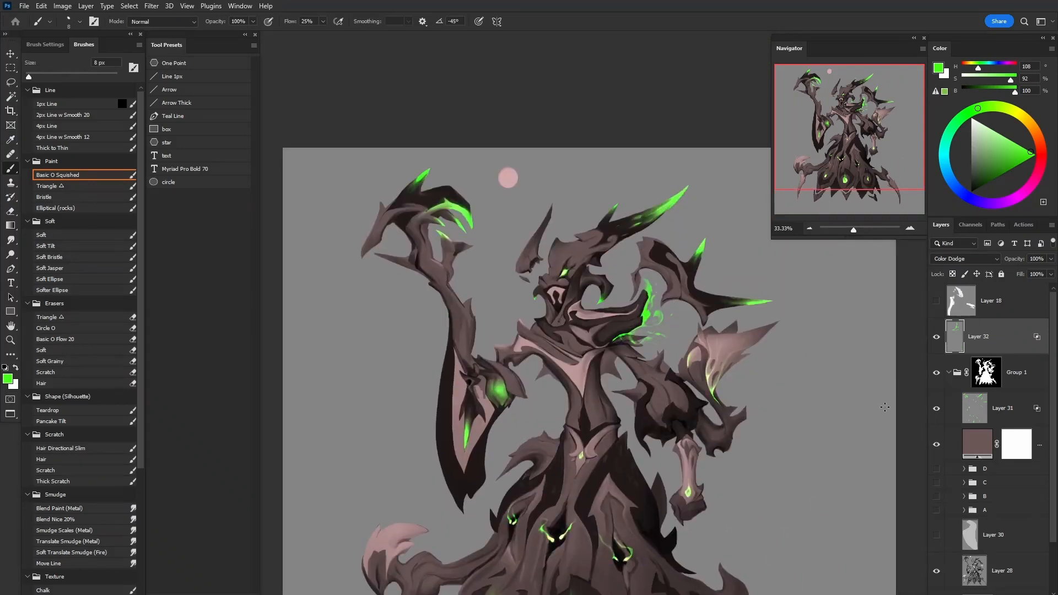
left_click_drag(601, 349, 579, 314)
left_click_drag(723, 393, 740, 352)
mouse_move(808, 321)
left_mouse_down()
mouse_move(777, 371)
mouse_move(833, 379)
left_mouse_up()
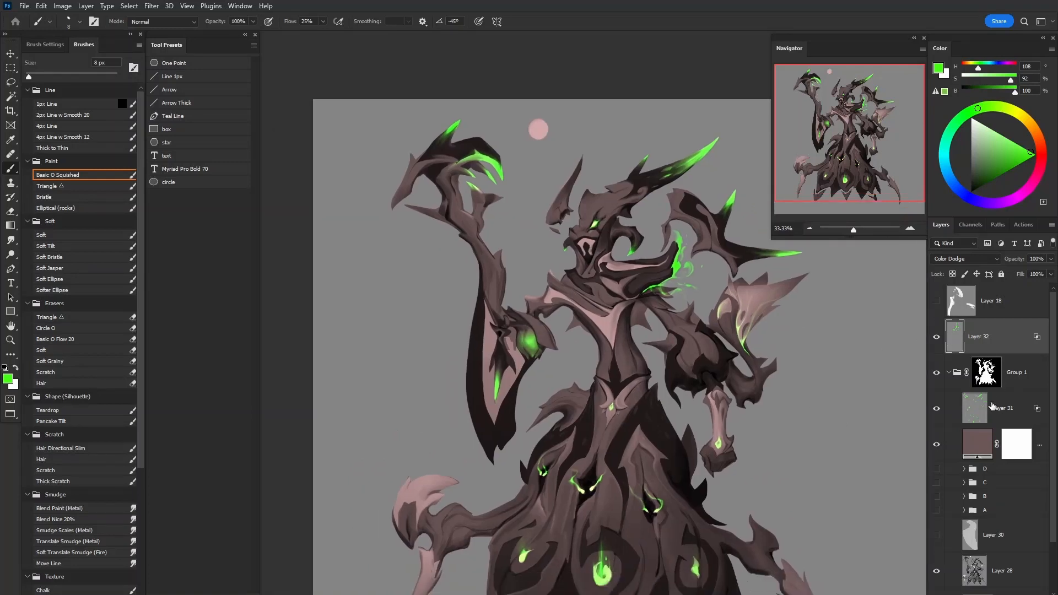
Hide and show Layer 31 to compare the creature with and without its glows
left_click(996, 413)
left_click(938, 409)
left_click(937, 409)
mouse_move(796, 472)
left_mouse_down()
mouse_move(773, 414)
mouse_move(787, 439)
left_mouse_up()
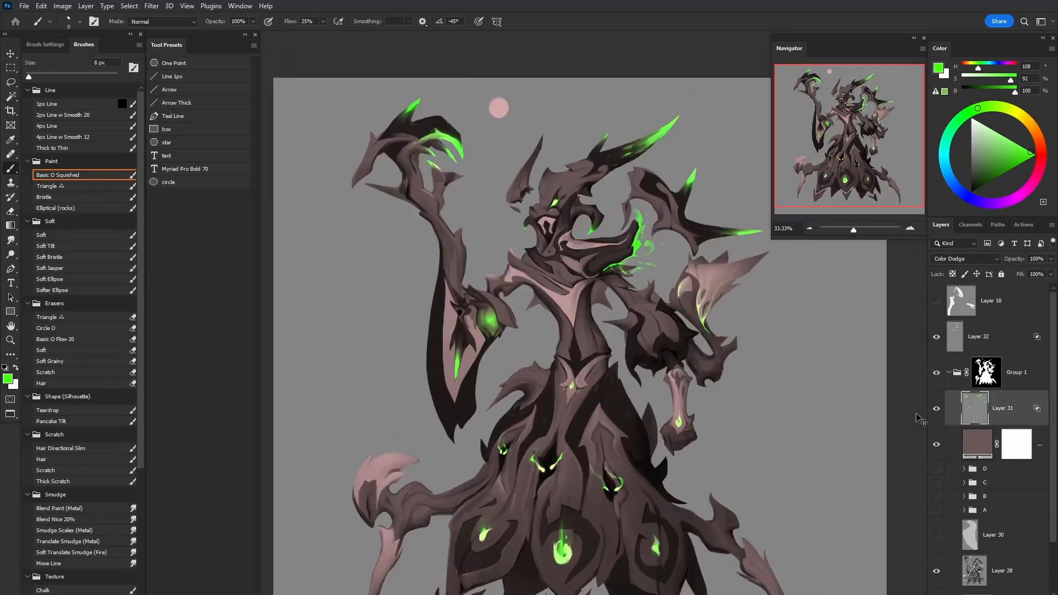
Preview the colour variation groups A, B, C and D one at a time beneath the green glows
scroll(846, 463, "down", 2)
left_click(986, 514)
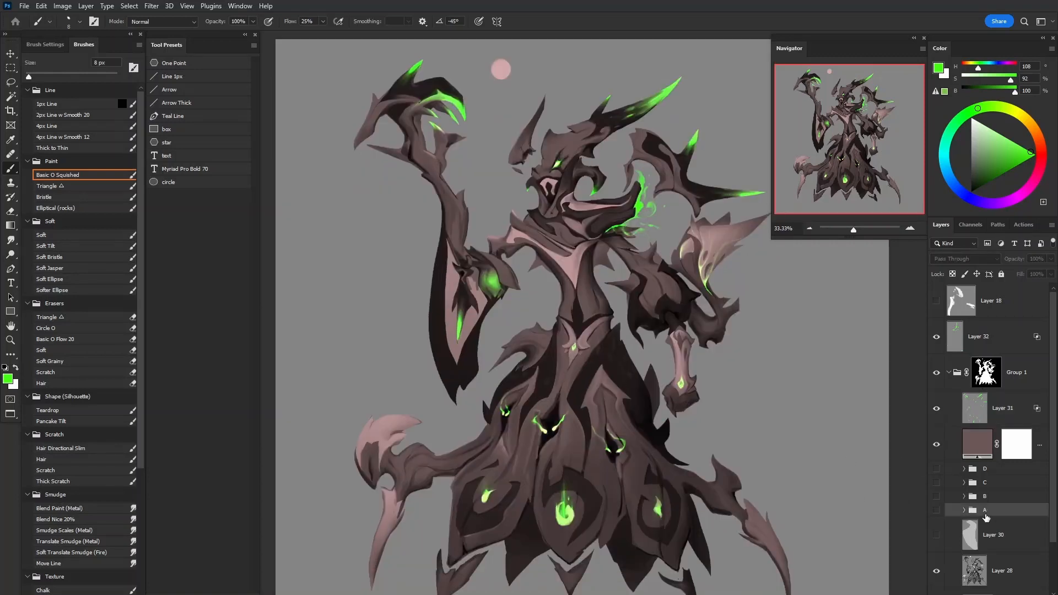
left_click(937, 512)
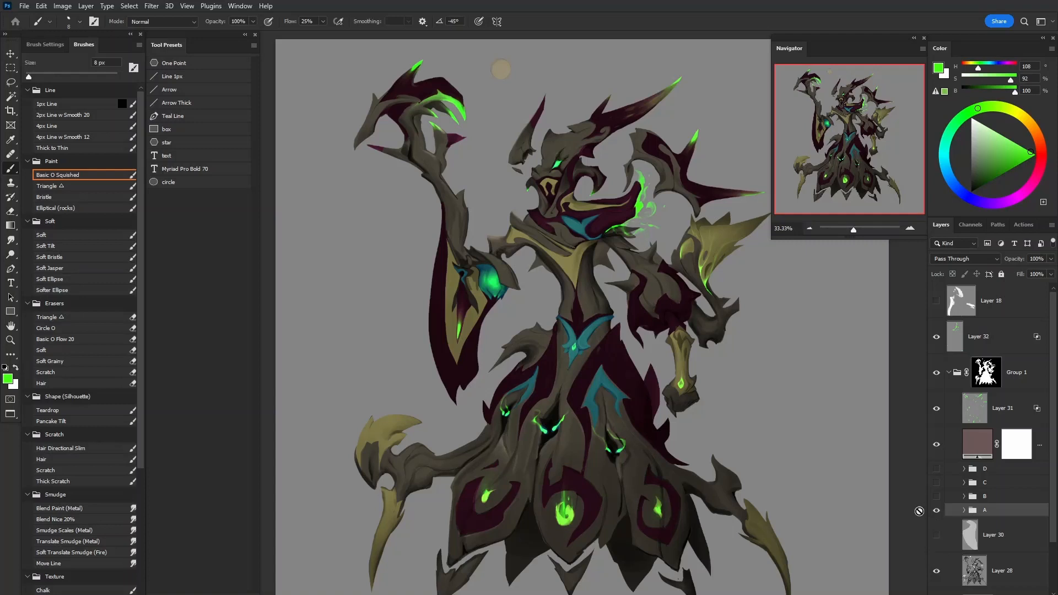
left_click(936, 511)
left_click(936, 496)
left_click(936, 496)
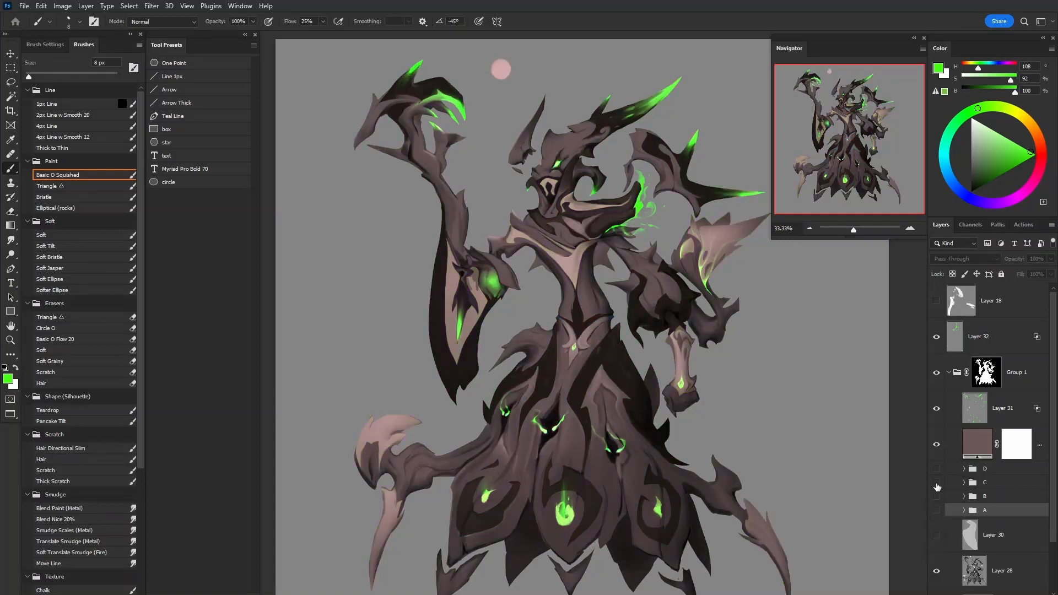
left_click(936, 483)
left_click(936, 469)
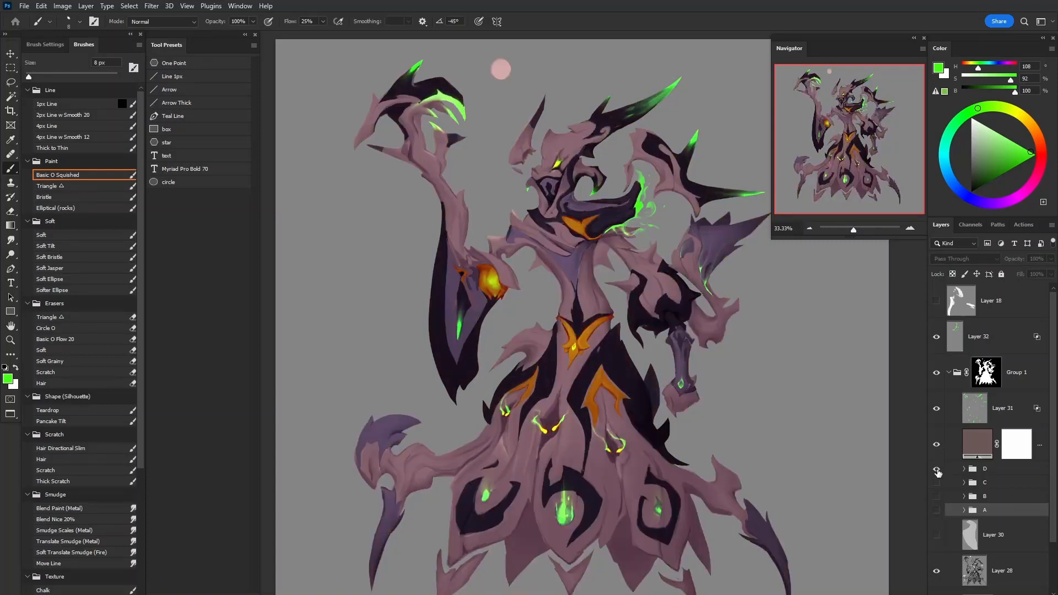
left_click(936, 469)
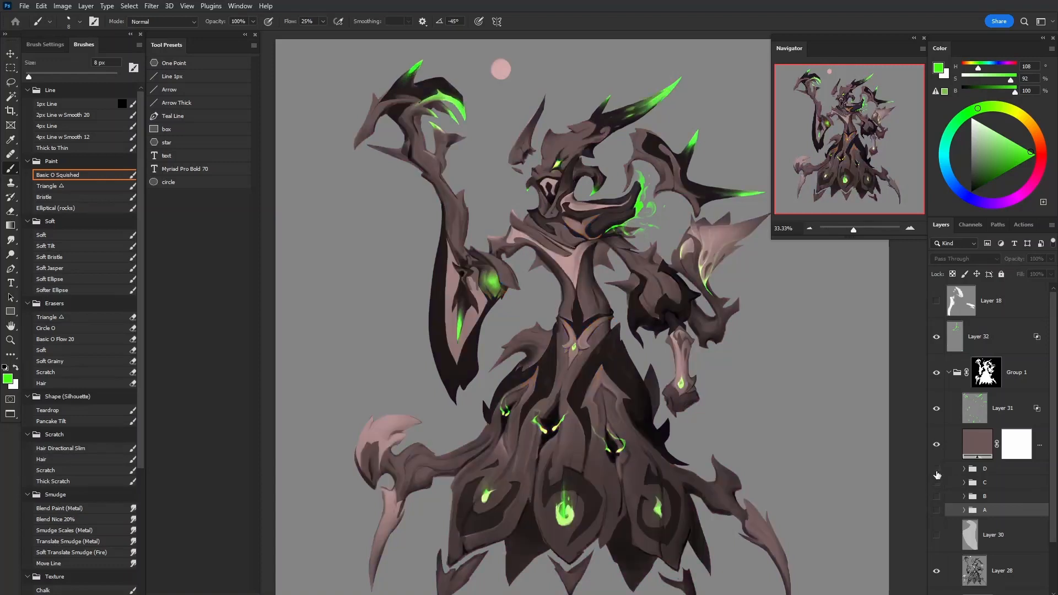
Move Layer 31 out of Group 1 and place it between the group and Layer 32
left_click(997, 409)
mouse_move(1007, 412)
left_mouse_down()
mouse_move(999, 350)
mouse_move(990, 405)
mouse_move(987, 359)
mouse_move(992, 407)
left_mouse_up()
left_click(935, 410)
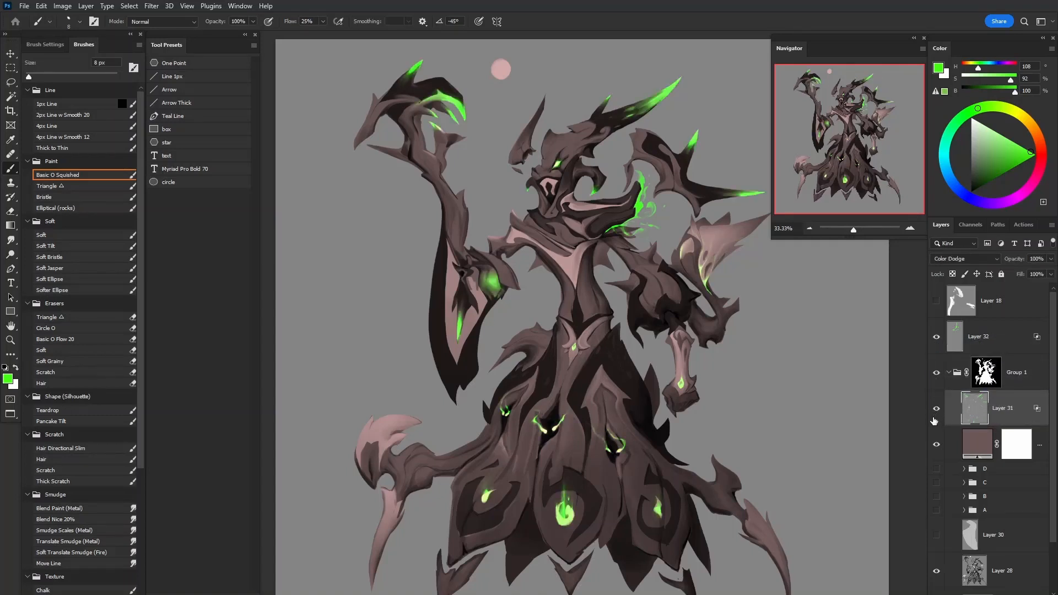
left_click(981, 352)
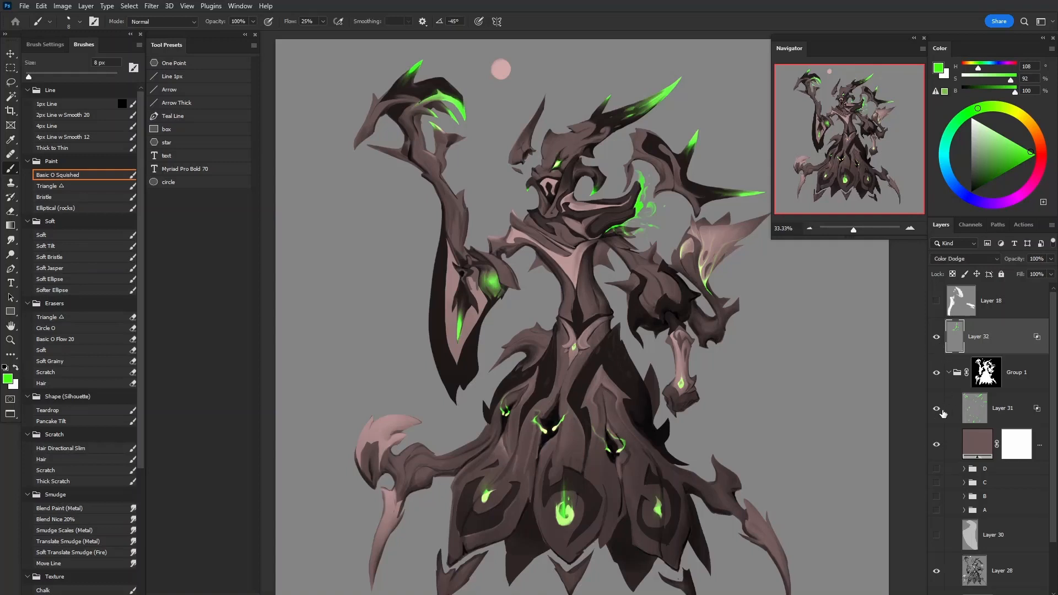
left_click_drag(972, 411, 997, 359)
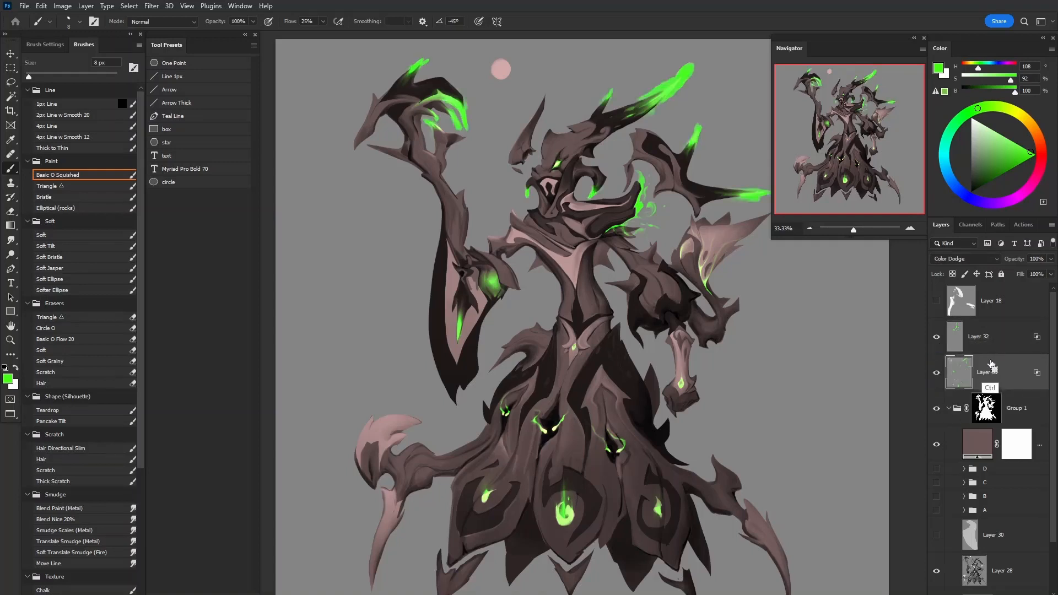
key("ctrl+z")
mouse_move(810, 405)
left_mouse_down()
mouse_move(749, 474)
mouse_move(754, 413)
mouse_move(794, 405)
left_mouse_up()
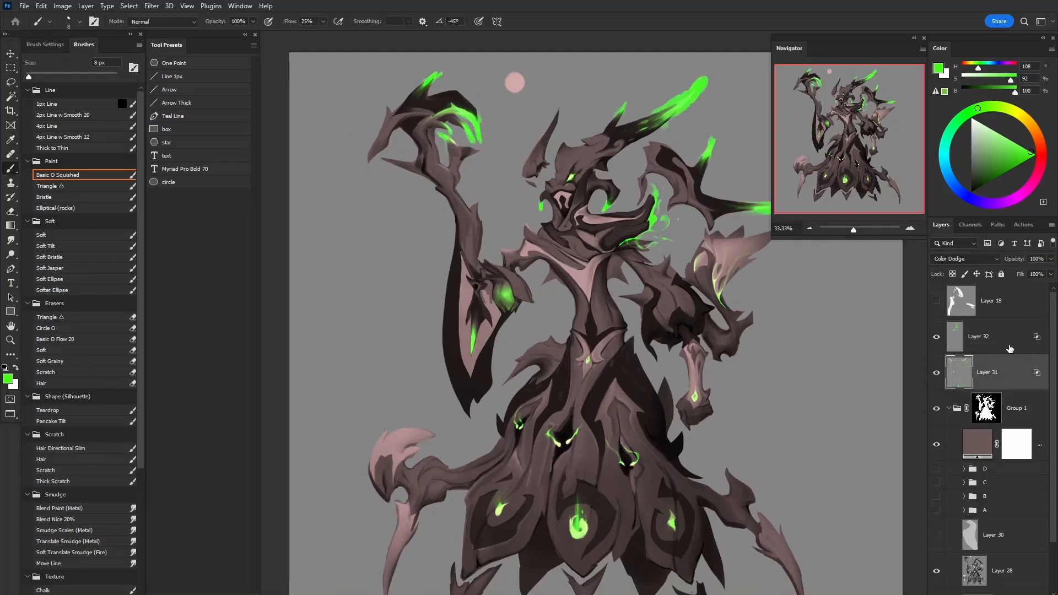
Move Layer 31 into Group 1 and select everything outside the creature's silhouette using the group's mask
left_click_drag(871, 399, 827, 439)
left_click(989, 383, "ctrl")
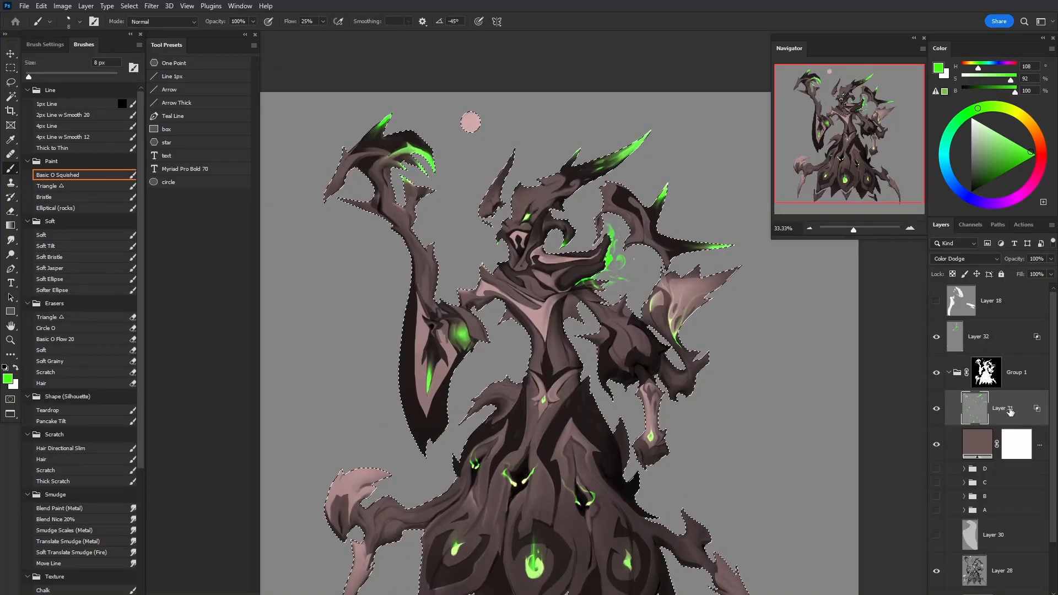
left_click_drag(735, 464, 771, 439)
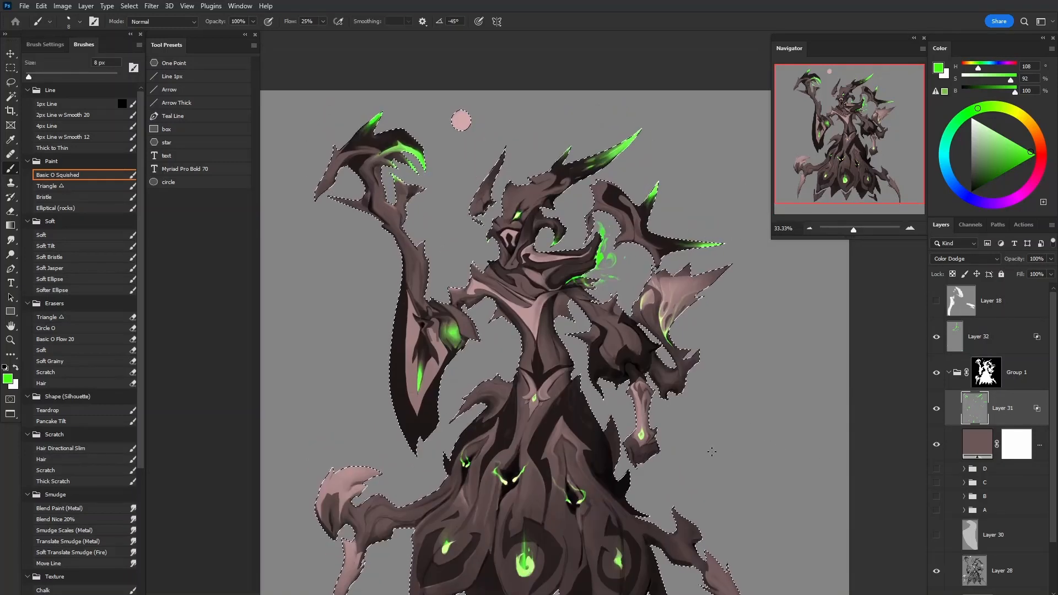
key("ctrl+shift+i")
left_click(936, 408)
left_click(936, 408)
left_click(936, 408, "alt")
left_click(936, 408, "alt")
left_click_drag(795, 414, 836, 384)
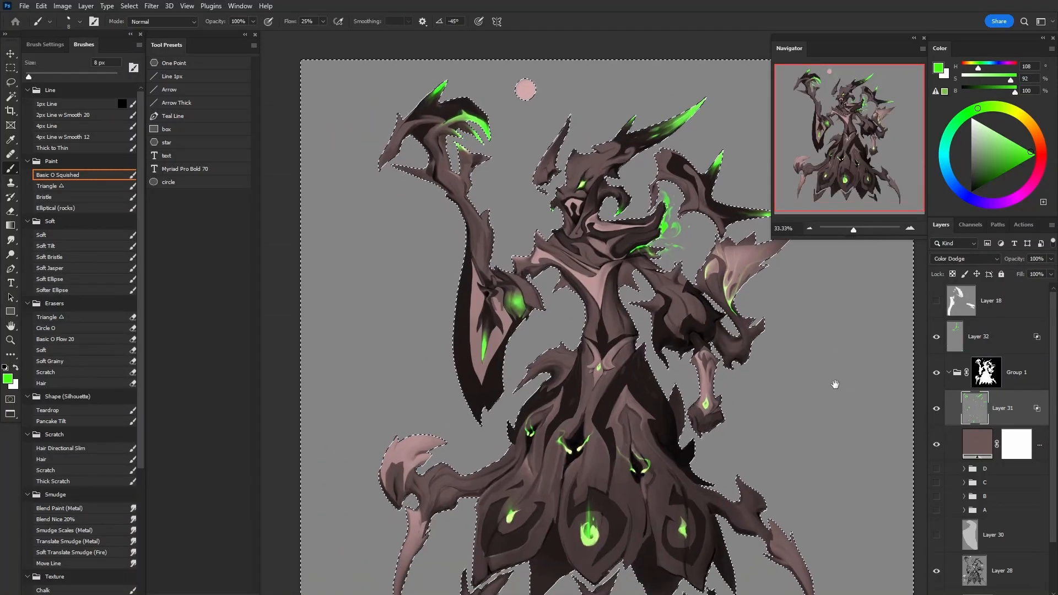
Disable Group 1's mask, delete the Layer 31 glow paint that spills outside the silhouette, and clear the selection
left_click(986, 371, "shift")
key("z")
left_click(664, 155)
key("l")
mouse_move(646, 228)
left_mouse_down()
mouse_move(636, 259)
mouse_move(655, 229)
left_mouse_up()
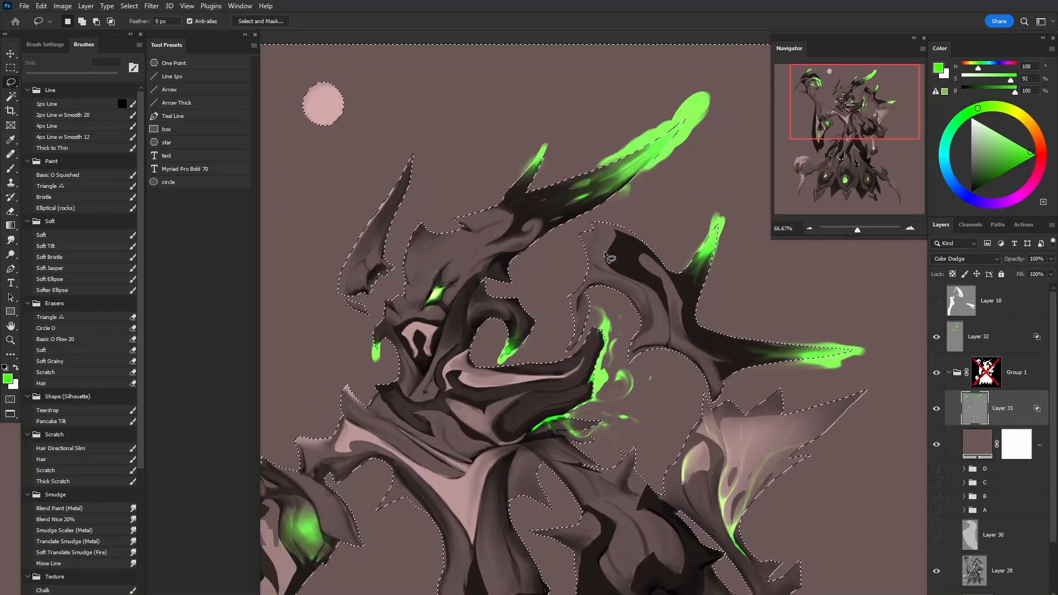
key("Delete")
key("ctrl+d")
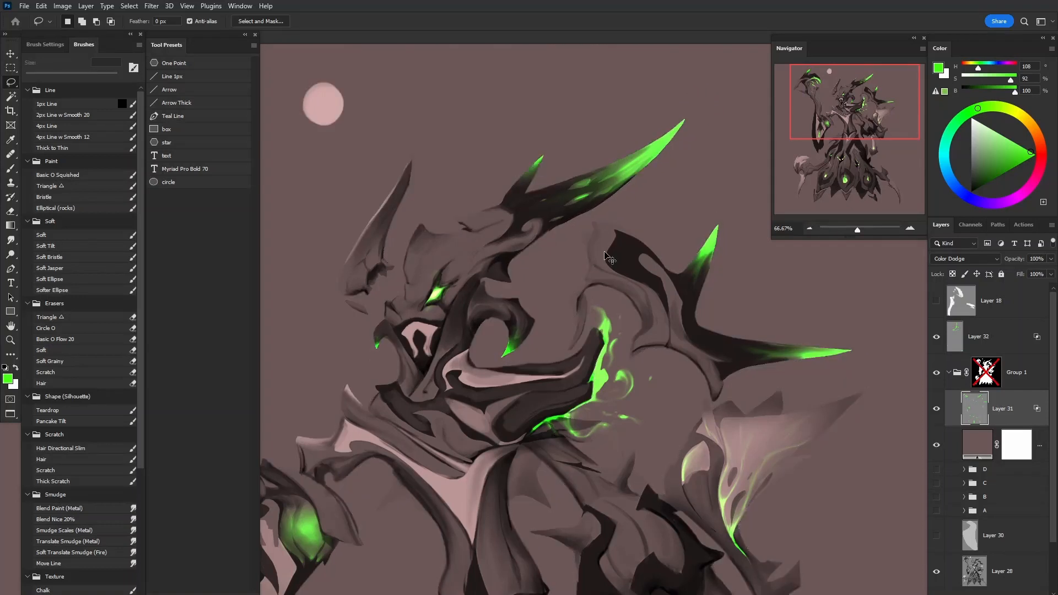
Re-enable Group 1's mask and move Layer 31 back out between the group and Layer 32
key("ctrl+minus")
key("ctrl+minus")
key("ctrl+minus")
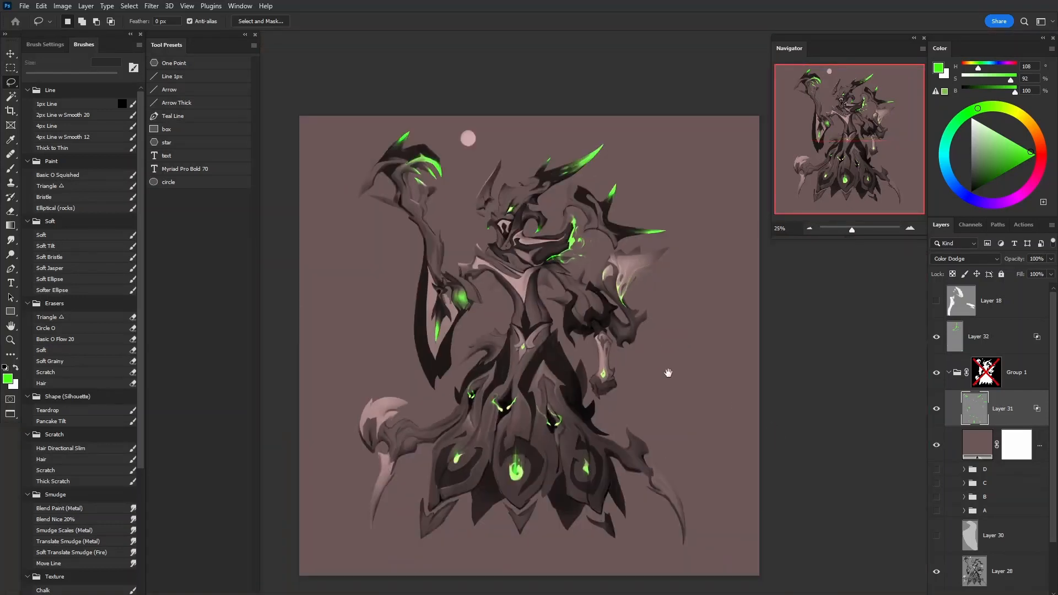
left_click_drag(668, 373, 837, 439)
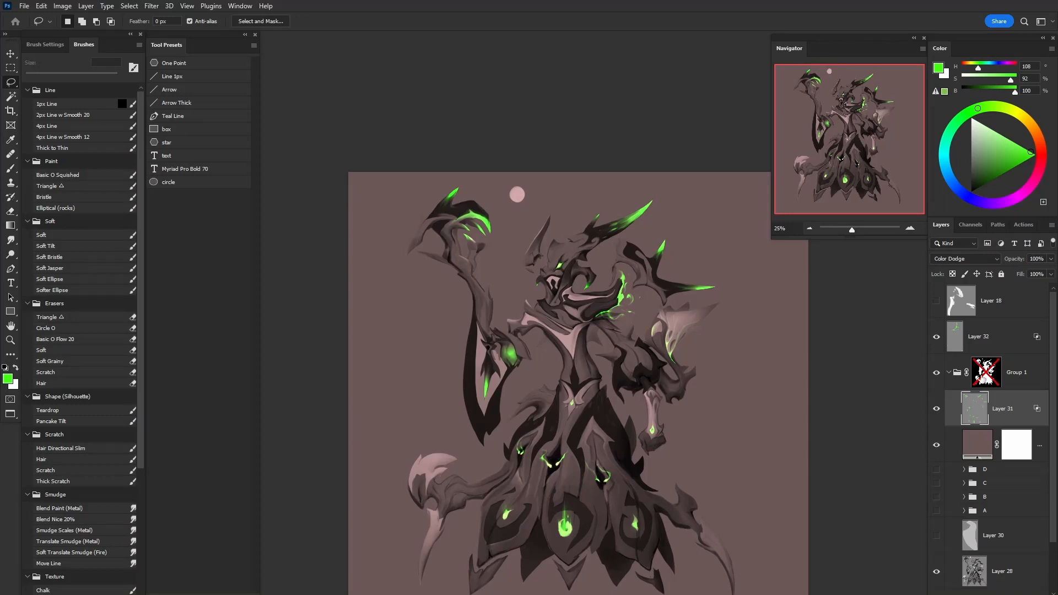
left_click(981, 384, "shift")
left_click_drag(999, 410, 994, 366)
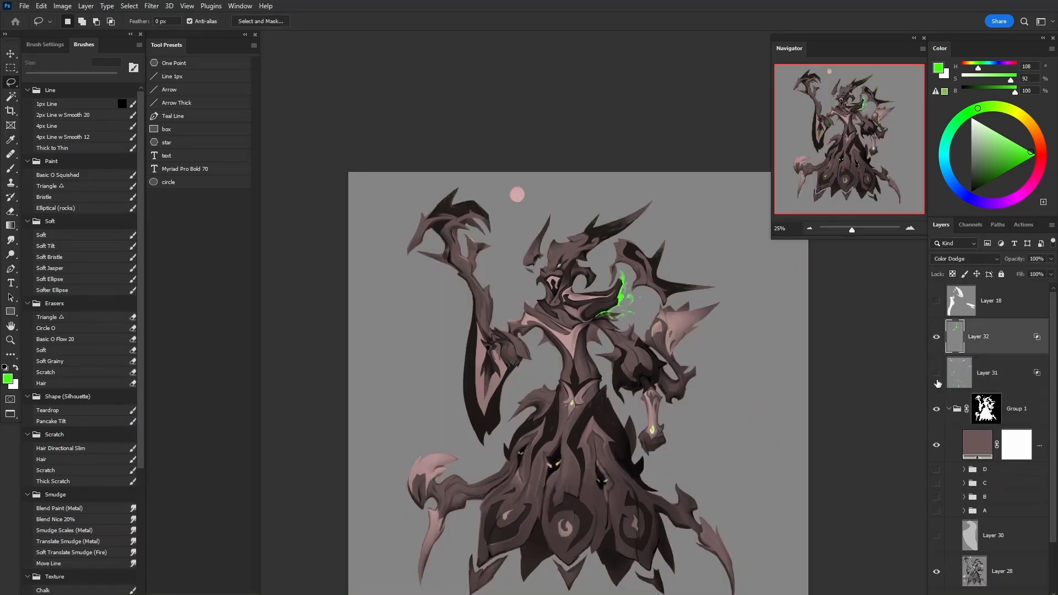
Hide Layers 31 and 32, preview colour variation groups A, B and C one at a time, and show group D
key("z")
left_click(615, 357)
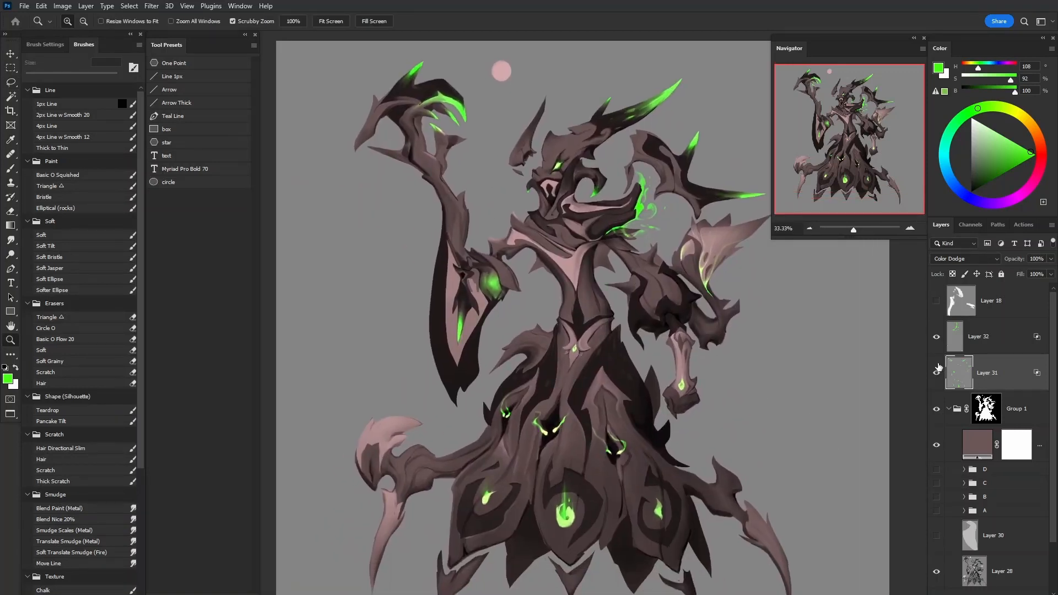
left_click(936, 337)
left_click(937, 511)
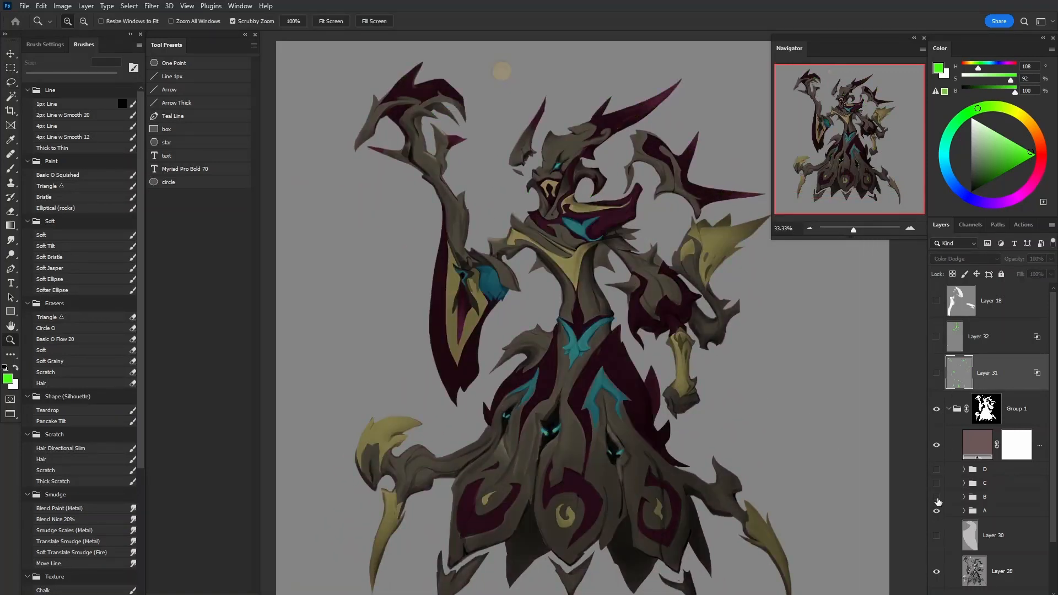
left_click(937, 509)
left_click(938, 498)
left_click(937, 485)
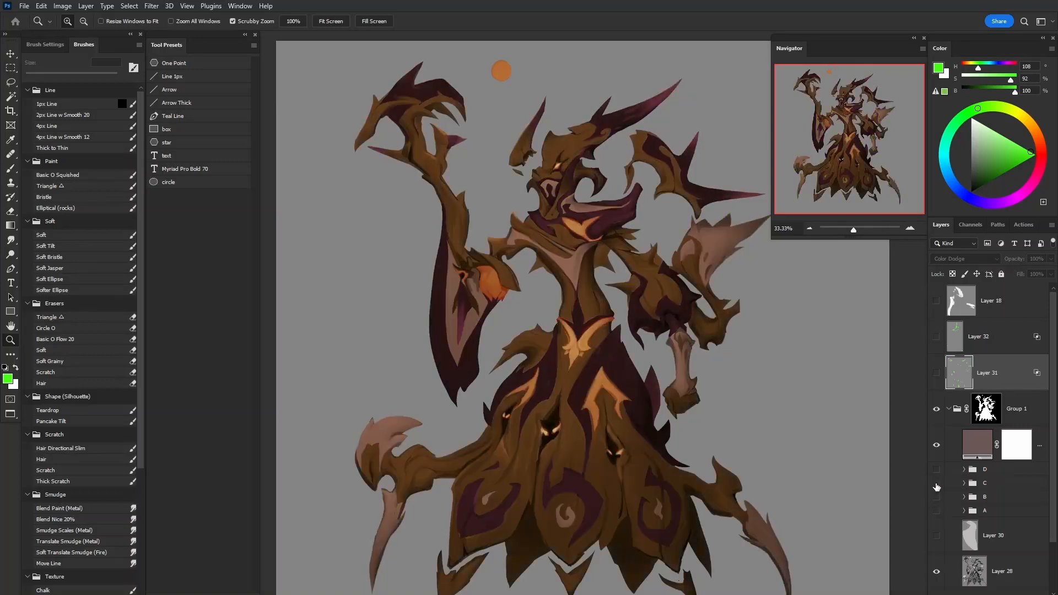
left_click(936, 484)
left_click(936, 471)
left_click(977, 472)
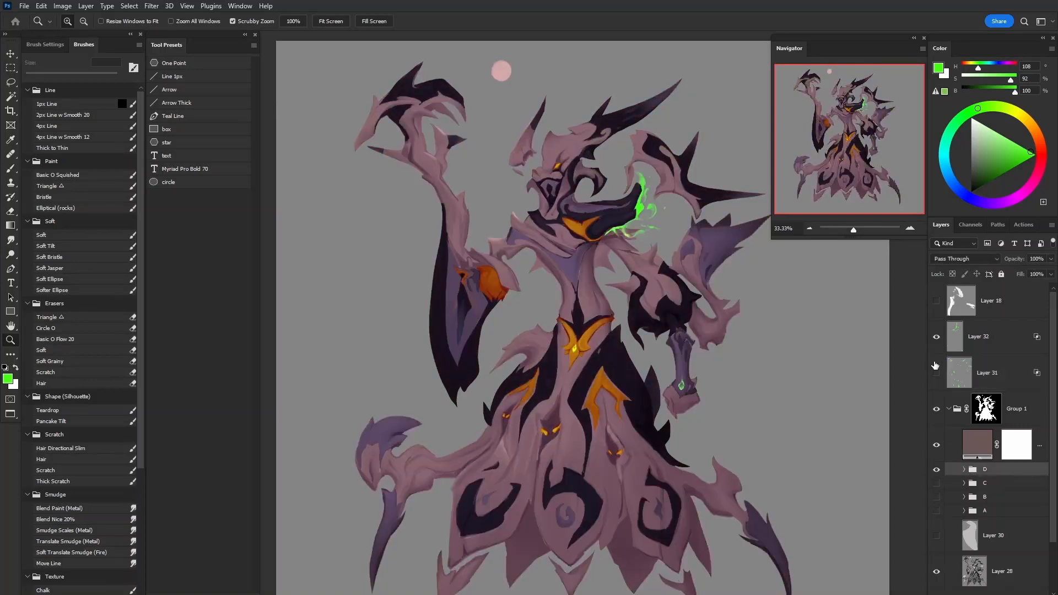
Show both glow layers over colour variation D, with Layer 32 selected for editing
left_click(936, 372)
left_click(970, 339)
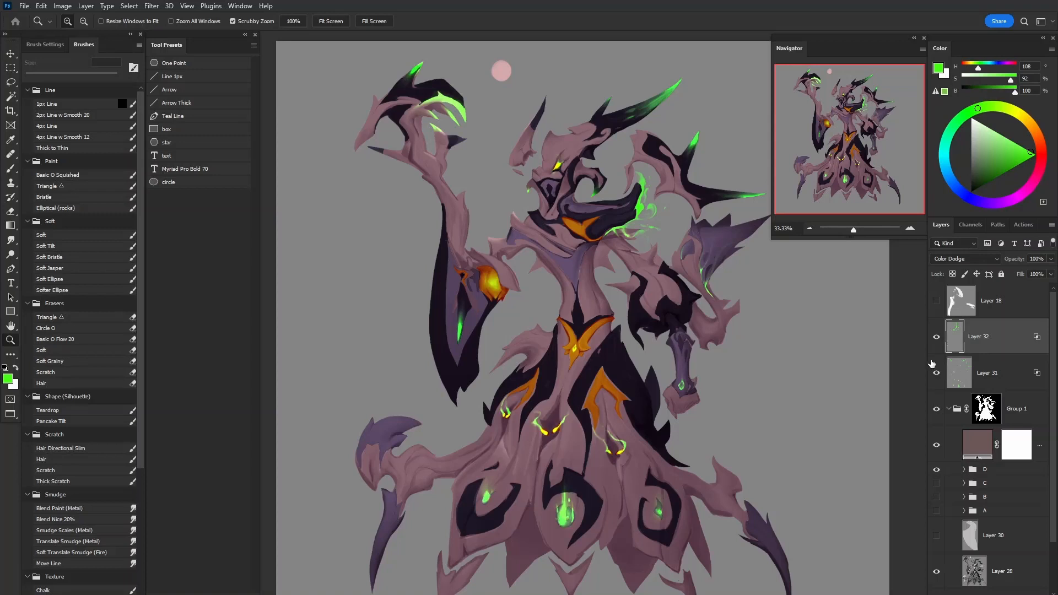
left_click(936, 340)
left_click(936, 340)
key("ctrl+u")
left_click_drag(891, 438, 928, 438)
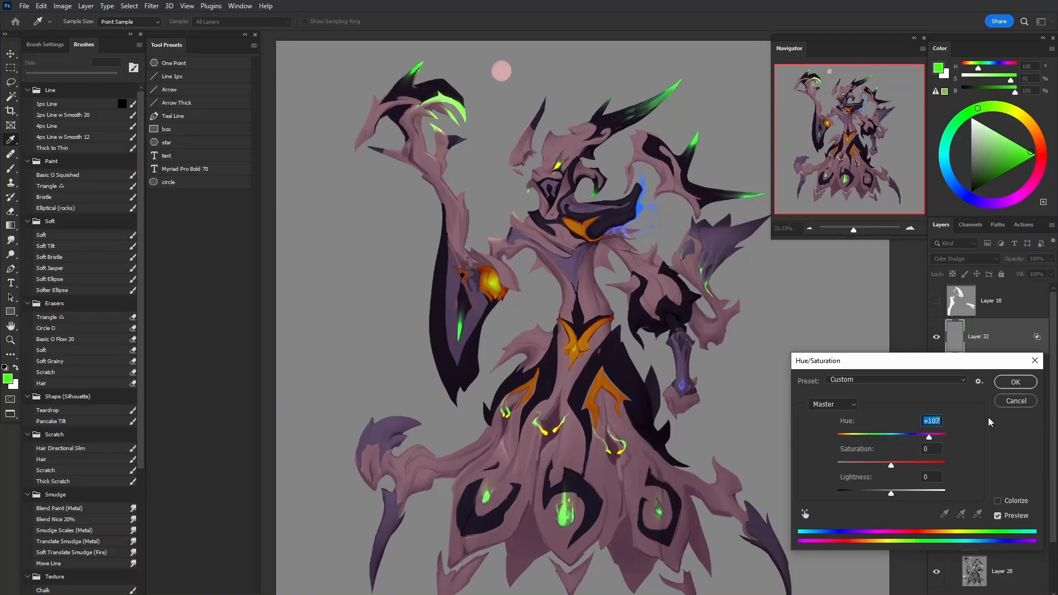
key("Escape")
Shift the hue of Layer 32's green wisps to golden orange and Layer 31's glows by -62
key("ctrl+u")
left_click_drag(891, 440, 864, 439)
left_click(1028, 397)
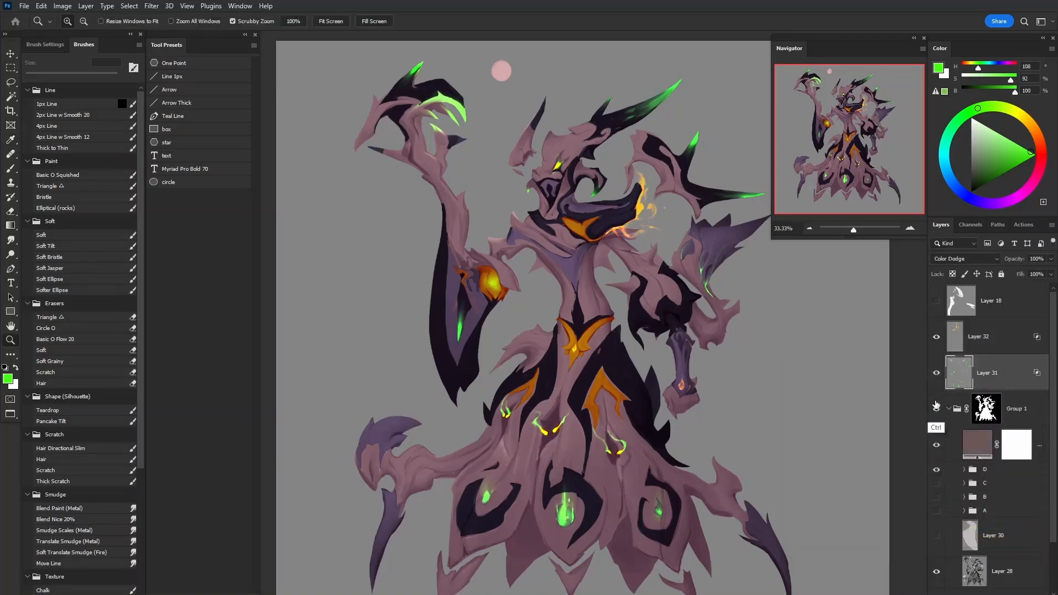
key("ctrl+u")
left_click_drag(890, 439, 864, 440)
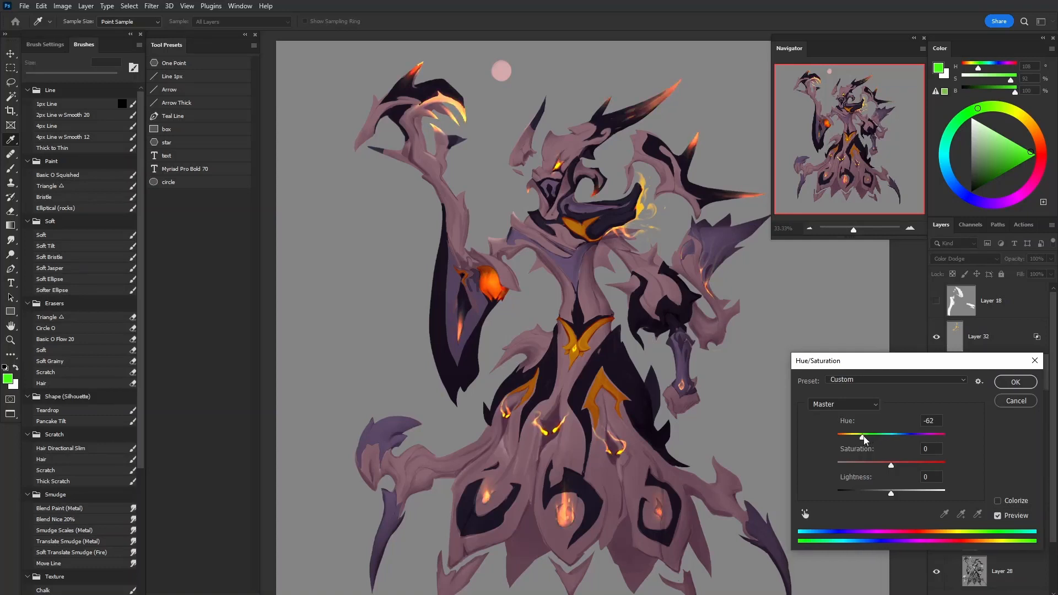
left_click(1015, 382)
Examine the recoloured orange glows on the whole figure in full-screen view
key("f")
left_click_drag(748, 417, 718, 431)
key("ctrl+minus")
key("ctrl+minus")
key("ctrl+minus")
key("ctrl+plus")
key("ctrl+plus")
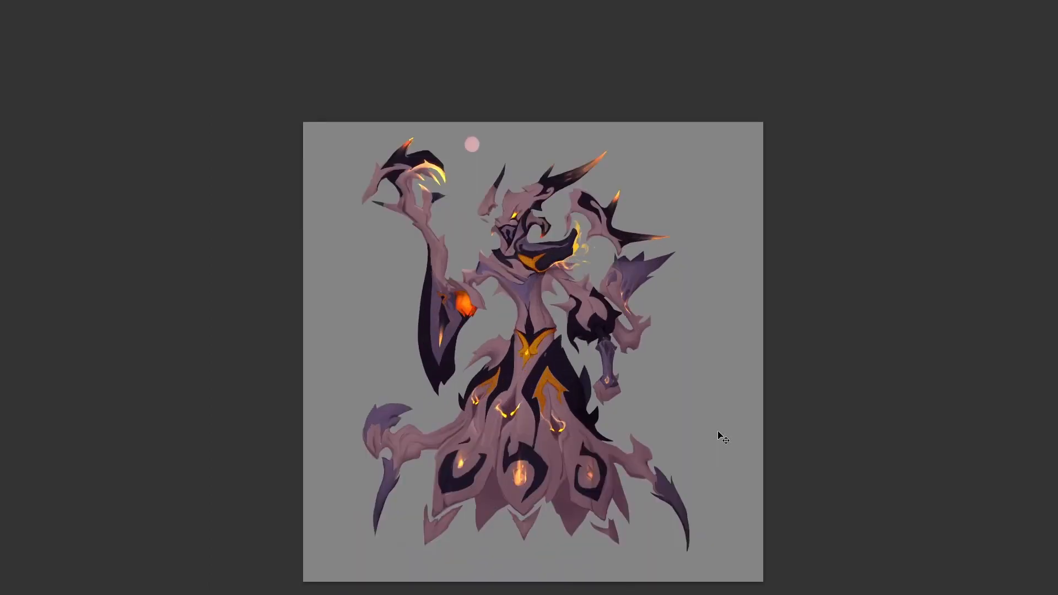
key("f")
key("f")
Inspect the glowing arm orb and blade up close, comparing them with Layer 31 hidden and shown
left_click(443, 316)
left_click(443, 315)
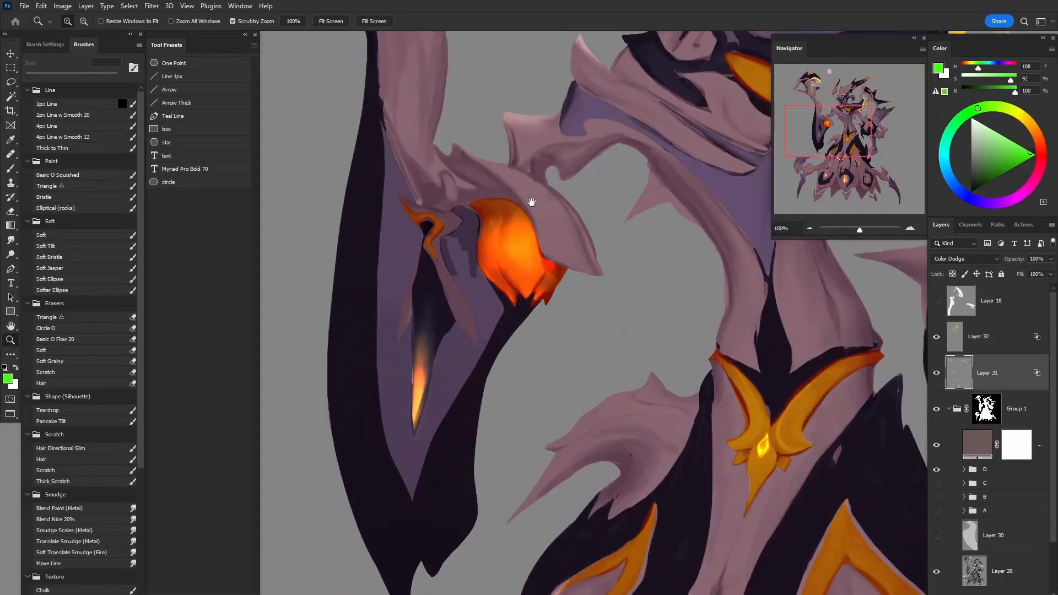
left_click_drag(532, 202, 554, 335)
left_click(938, 377)
left_click(937, 376)
left_click(937, 377)
left_click(937, 376)
left_click_drag(650, 439, 532, 417)
key("ctrl+minus")
key("ctrl+minus")
key("ctrl+minus")
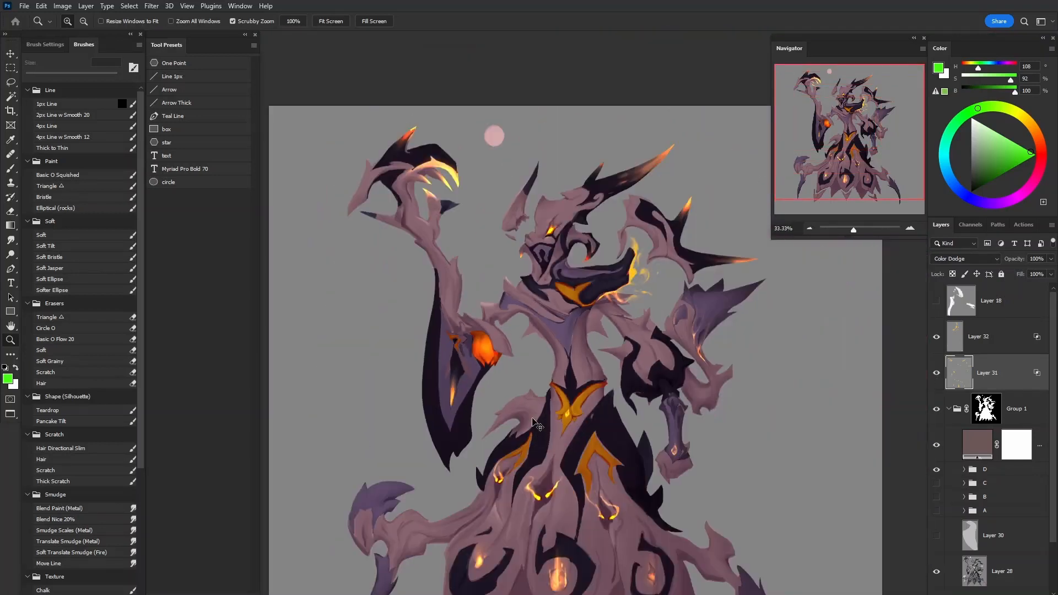
Examine the orange glows on the skirt up close and check the whole creature without the interface
left_click_drag(664, 437, 648, 374)
left_click(608, 388)
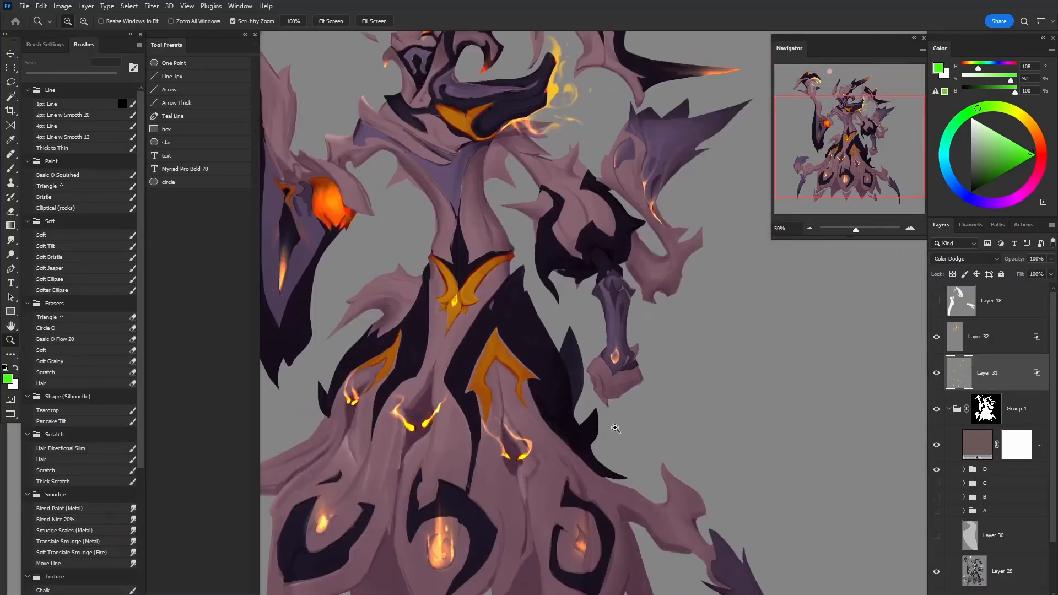
key("f")
left_click_drag(652, 300, 675, 427)
left_click_drag(663, 336, 632, 450)
key("ctrl+minus")
key("ctrl+minus")
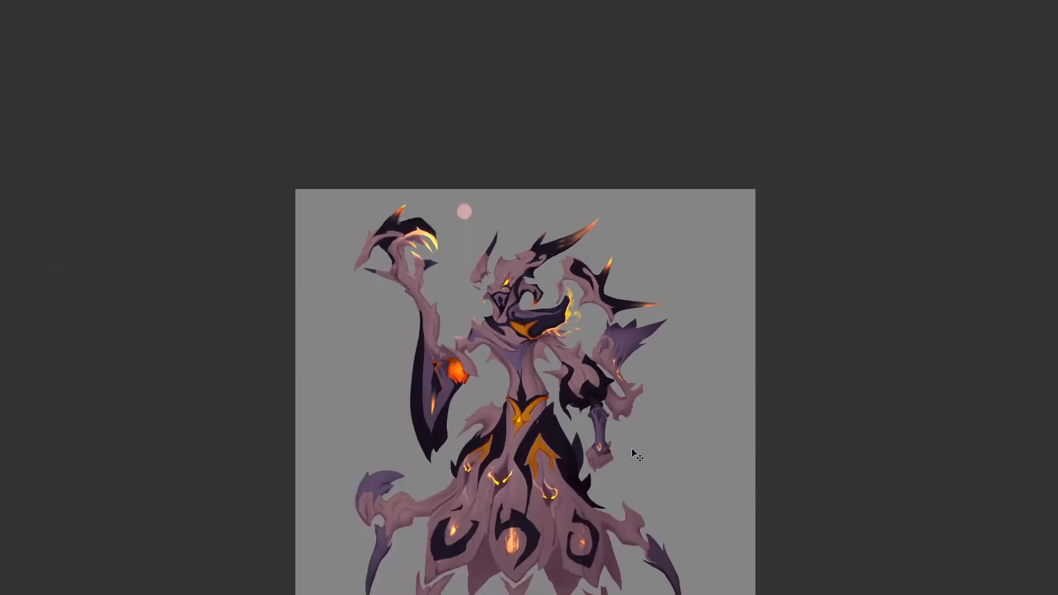
key("f")
key("f")
left_click_drag(696, 409, 711, 433)
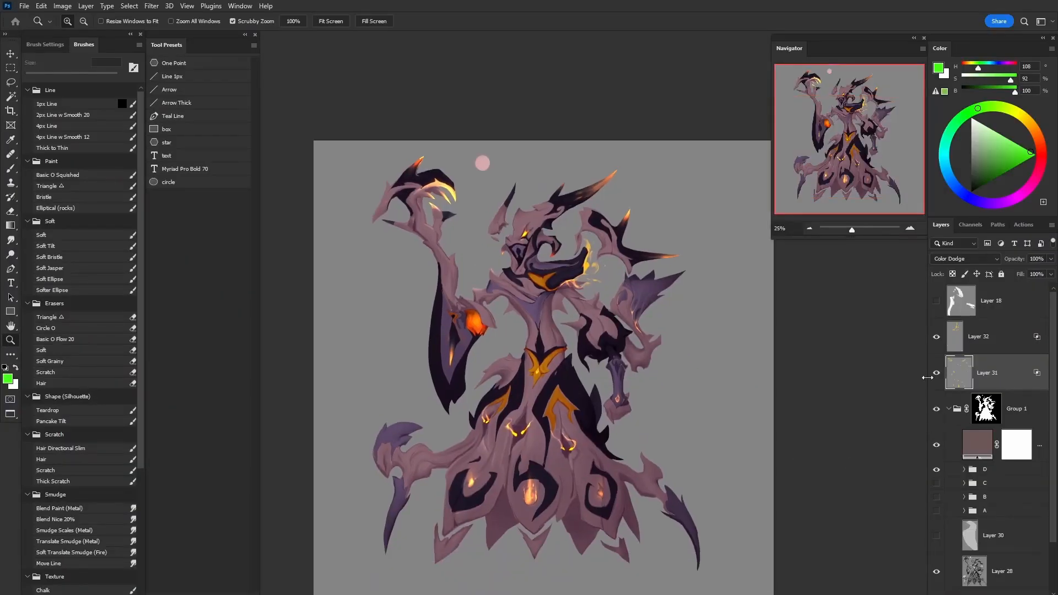
Delete Layer 18 from the layer stack
left_click(936, 310)
left_click_drag(1003, 303, 1036, 594)
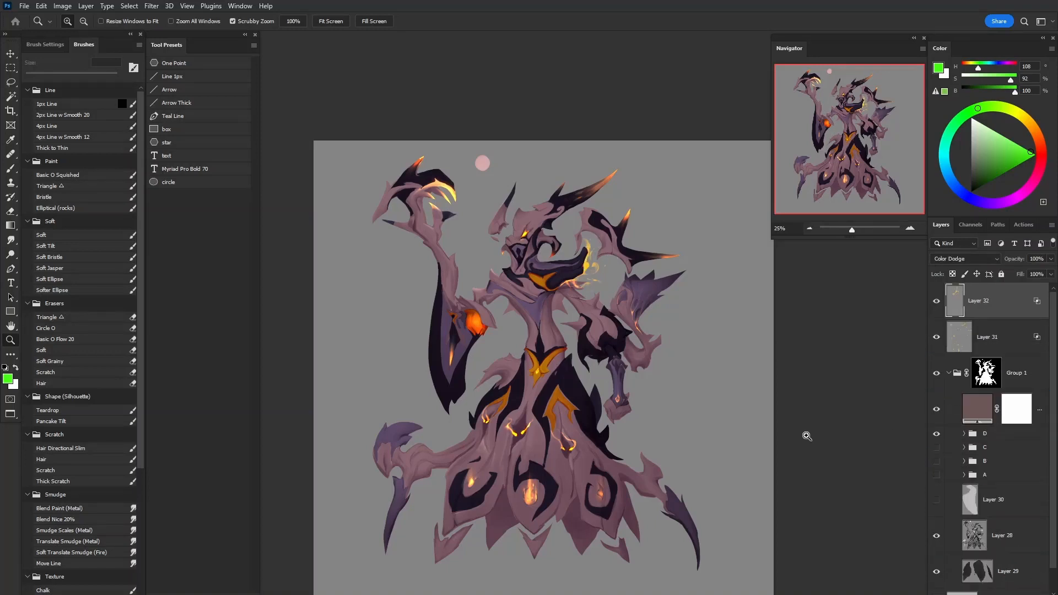
left_click(557, 401)
left_click_drag(709, 389, 816, 437)
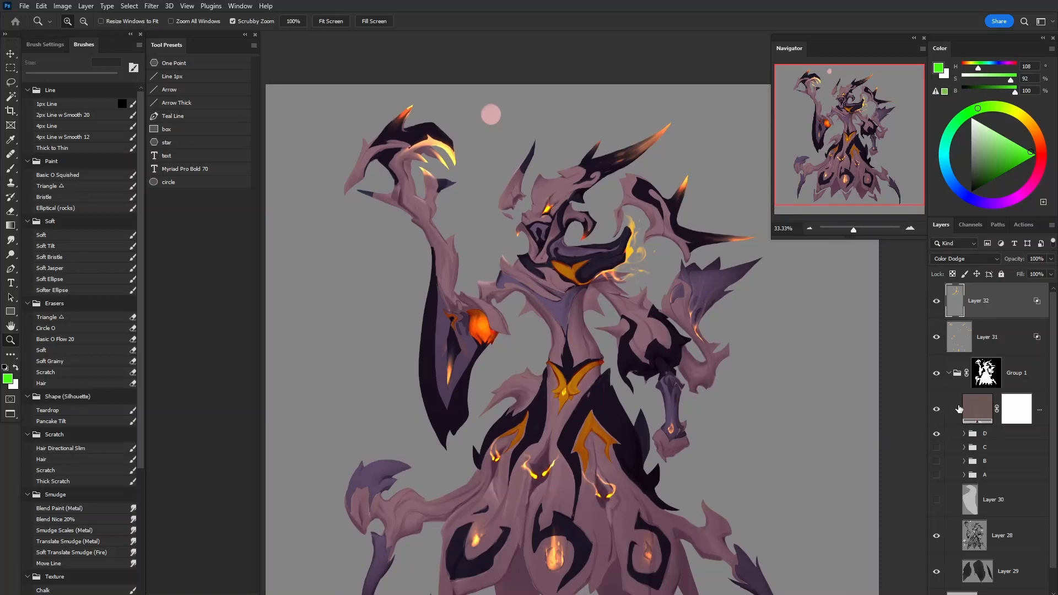
Preview the colour variation groups C, B, A and D one at a time beneath the orange glows
left_click(935, 433)
left_click(936, 448)
left_click(937, 461)
left_click(936, 461)
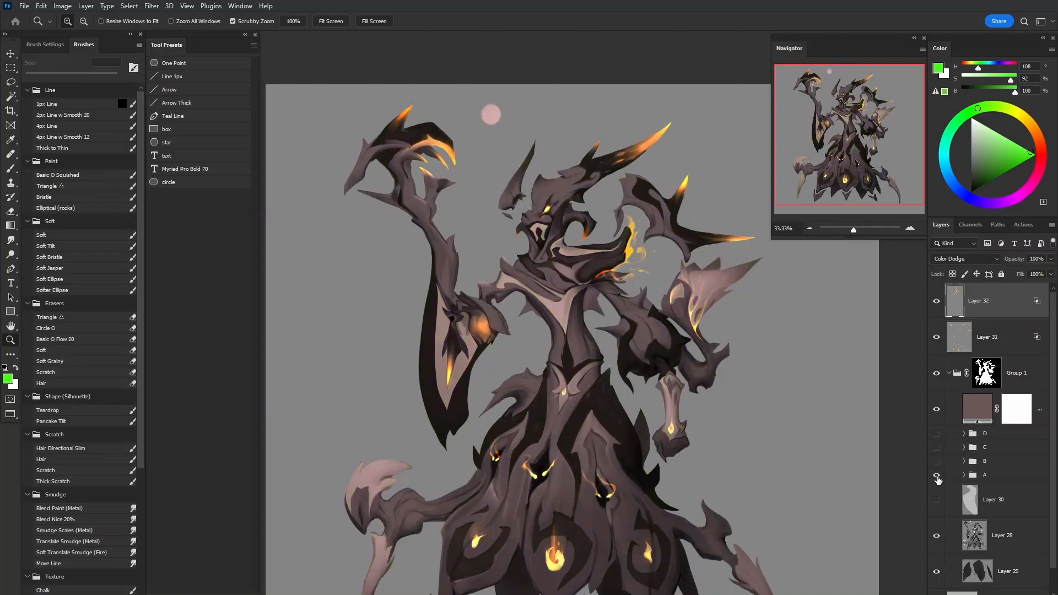
left_click(936, 475)
left_click(936, 322)
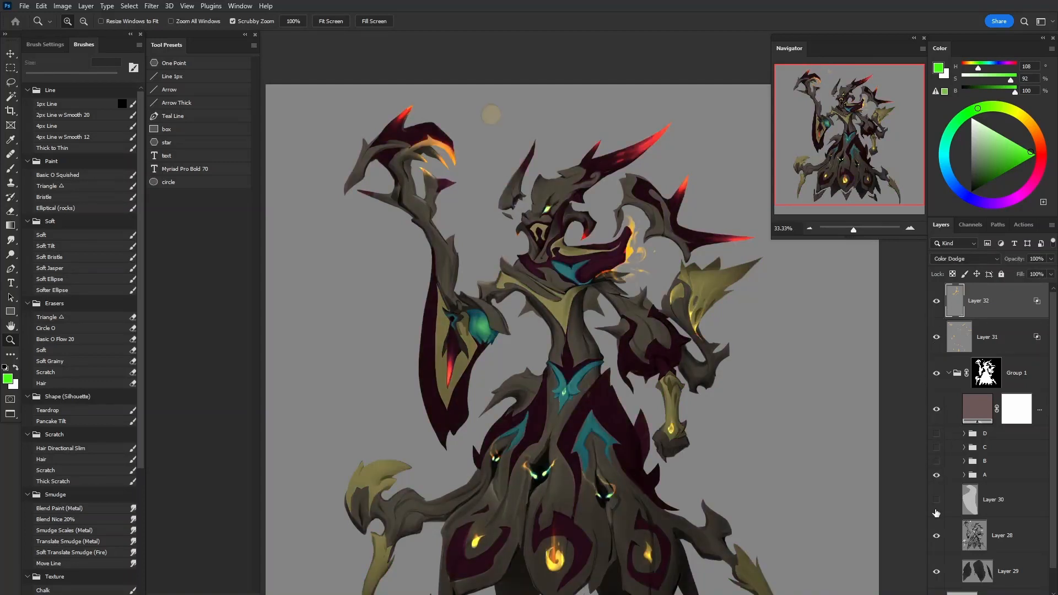
left_click(936, 475)
left_click(936, 462)
left_click(937, 462)
left_click(937, 447)
left_click(937, 448)
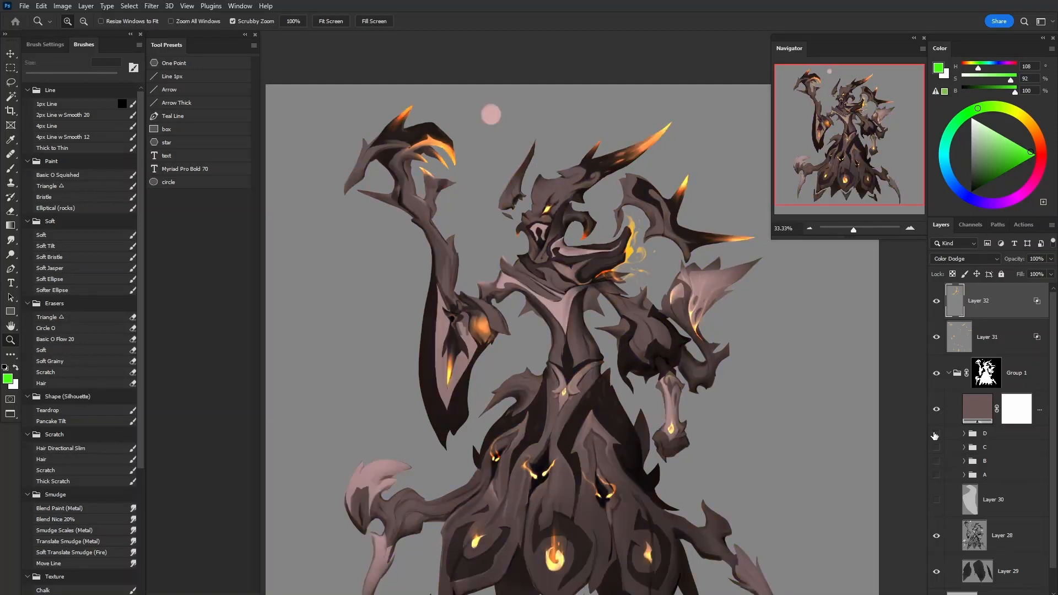
left_click(935, 435)
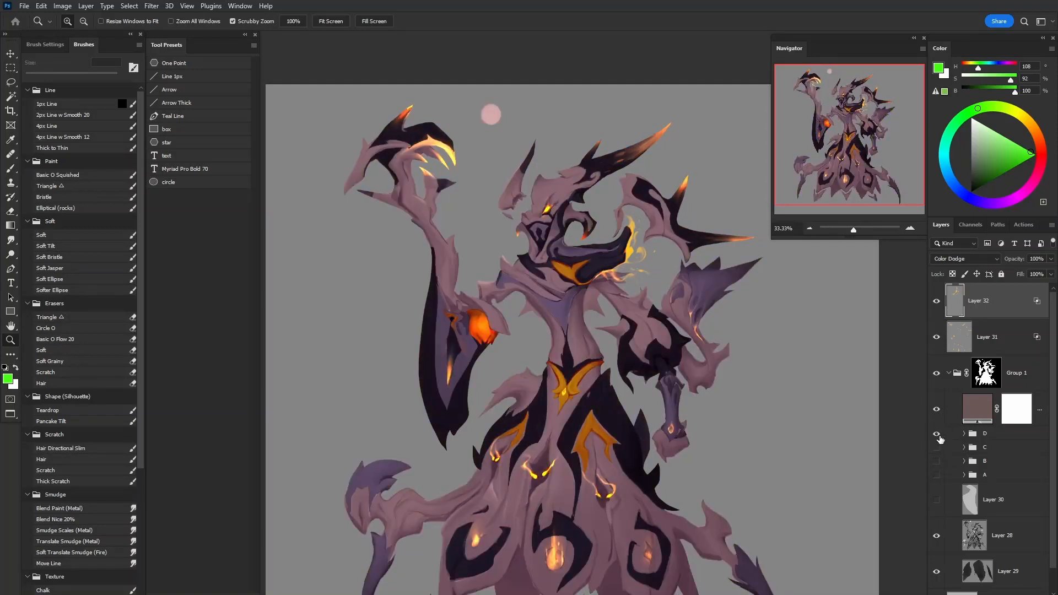
Hide group D, the brown gradient adjustment layer in Group 1, and Layers 31 and 32
left_click(936, 434)
left_click(936, 409)
left_click(937, 336)
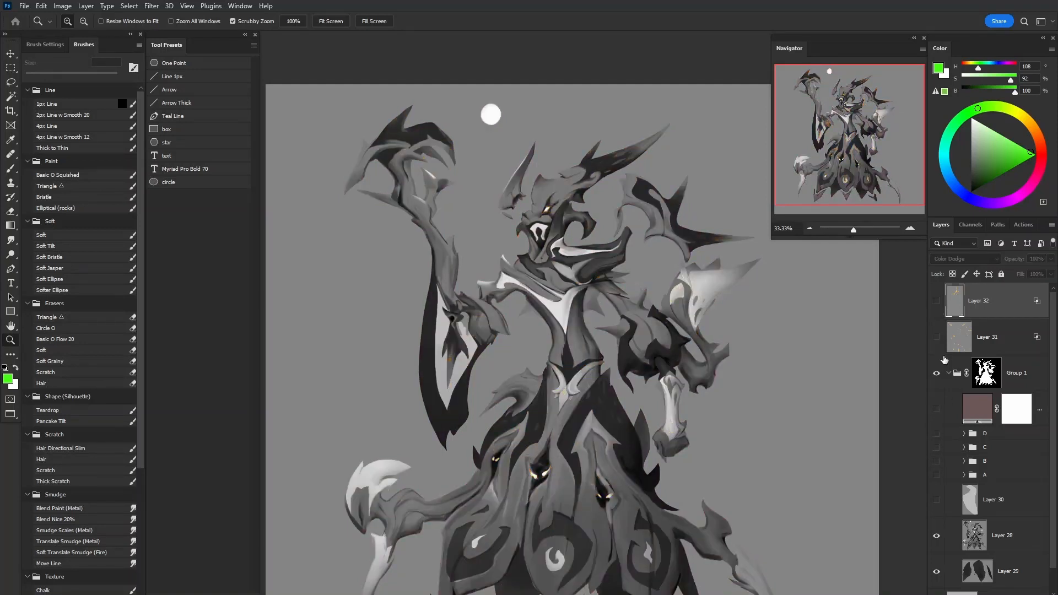
Preview variation groups A and B without glows, and show group C with Layers 31 and 32 visible
left_click(936, 475)
left_click(936, 475)
left_click(936, 461)
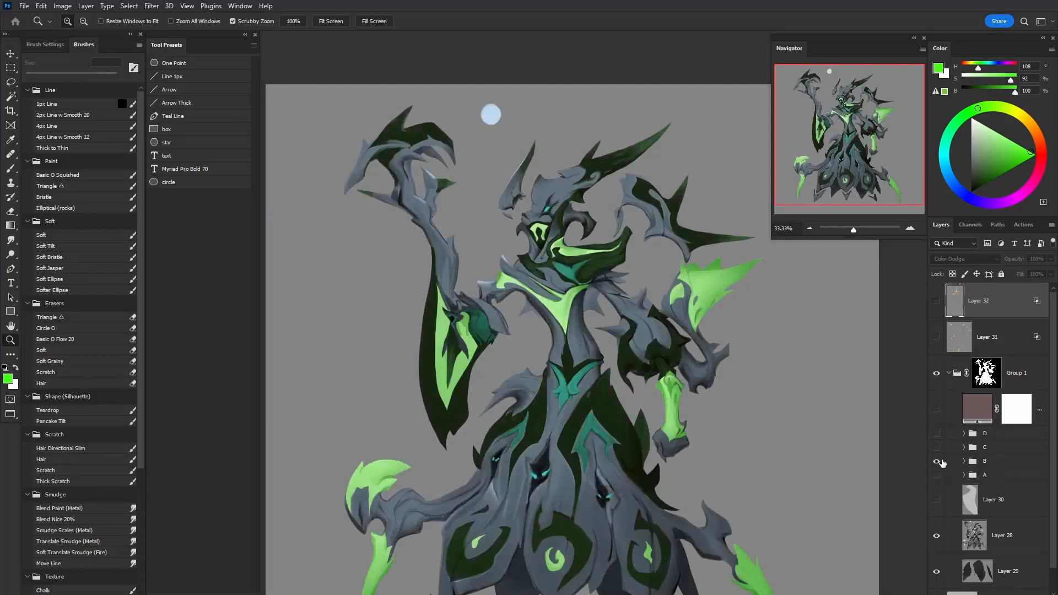
left_click(936, 461)
left_click(936, 448)
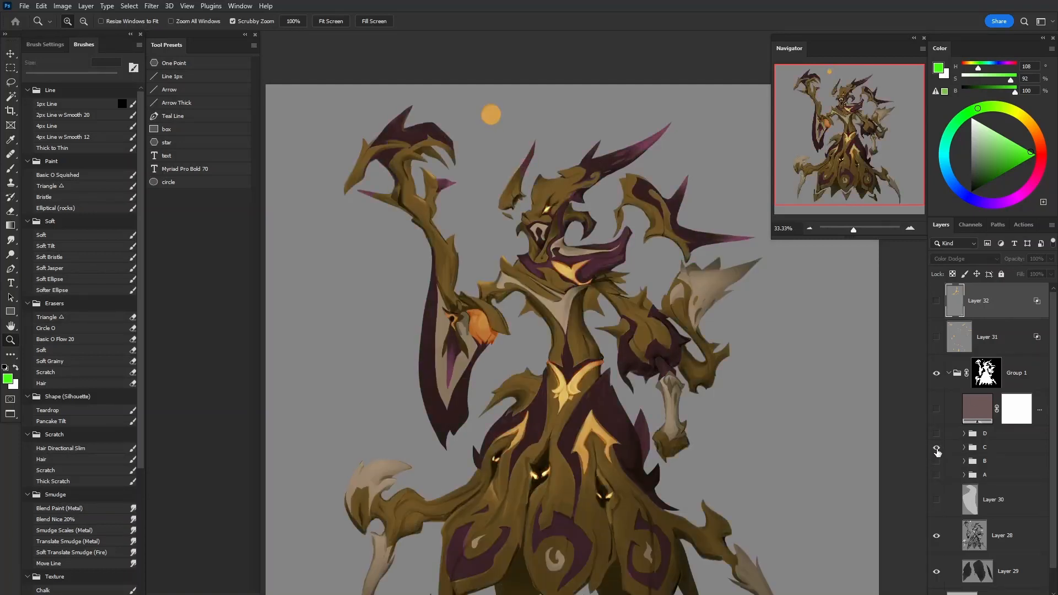
left_click(935, 336)
left_click(935, 301)
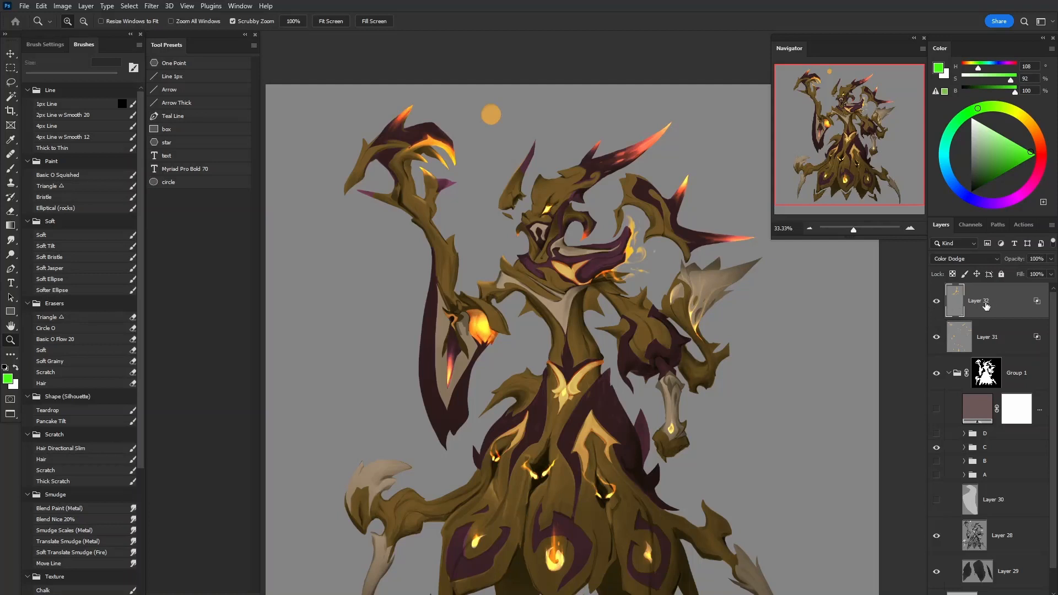
Flip the canvas horizontally and check the mirrored figure as a whole
left_click_drag(749, 457, 789, 430)
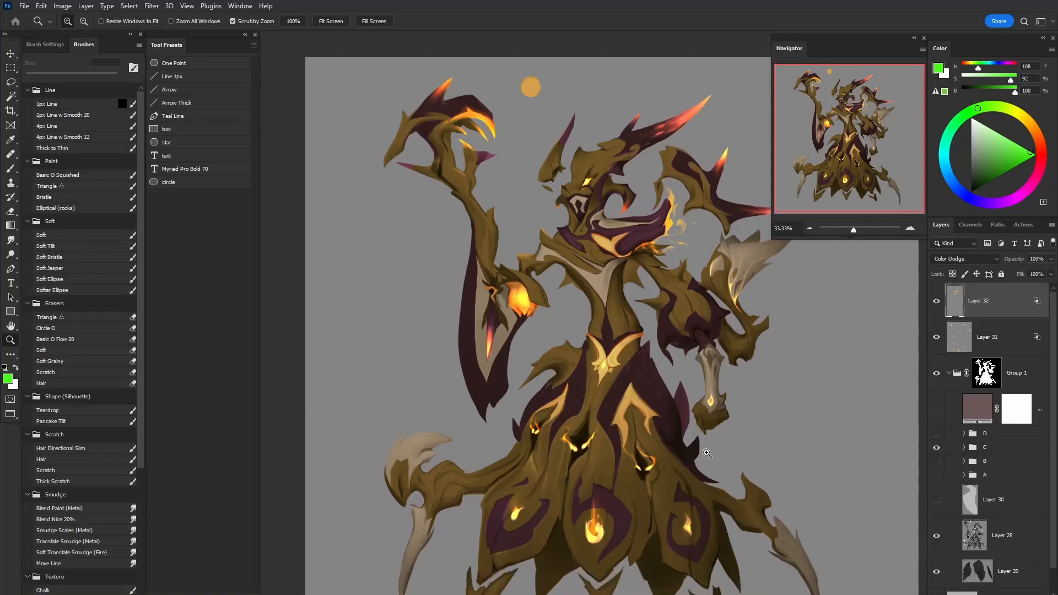
key("ctrl+shift+h")
left_click_drag(874, 489, 756, 469)
key("f")
key("f")
left_click_drag(694, 329, 639, 454)
Examine the orange glows on the mirrored creature's upper body and head up close
key("ctrl+plus")
key("ctrl+plus")
key("f")
left_click_drag(851, 408, 790, 351)
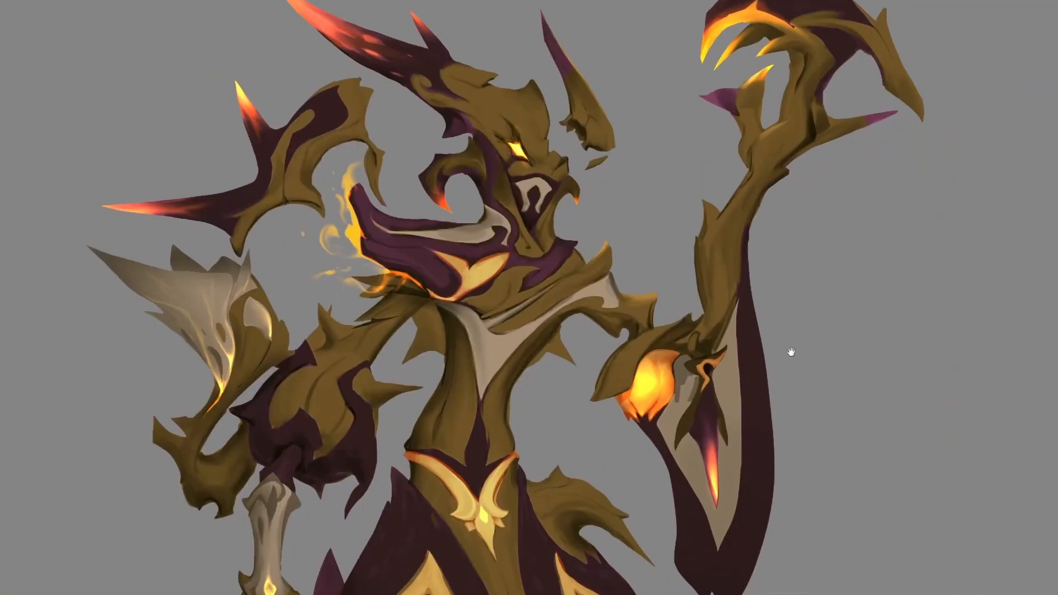
key("f")
left_click_drag(694, 359, 776, 444)
key("ctrl+plus")
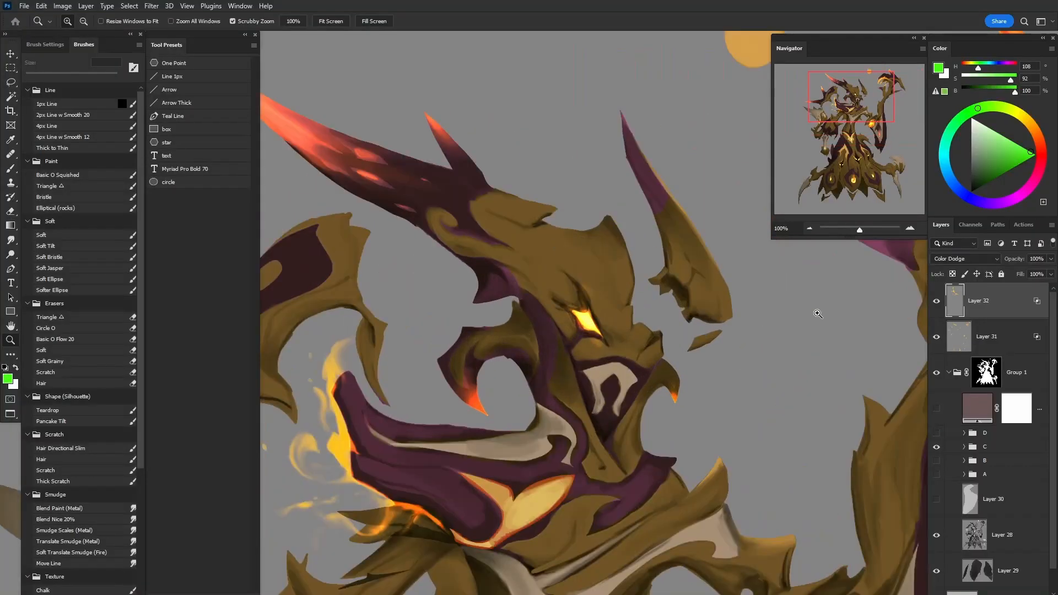
left_click(949, 344)
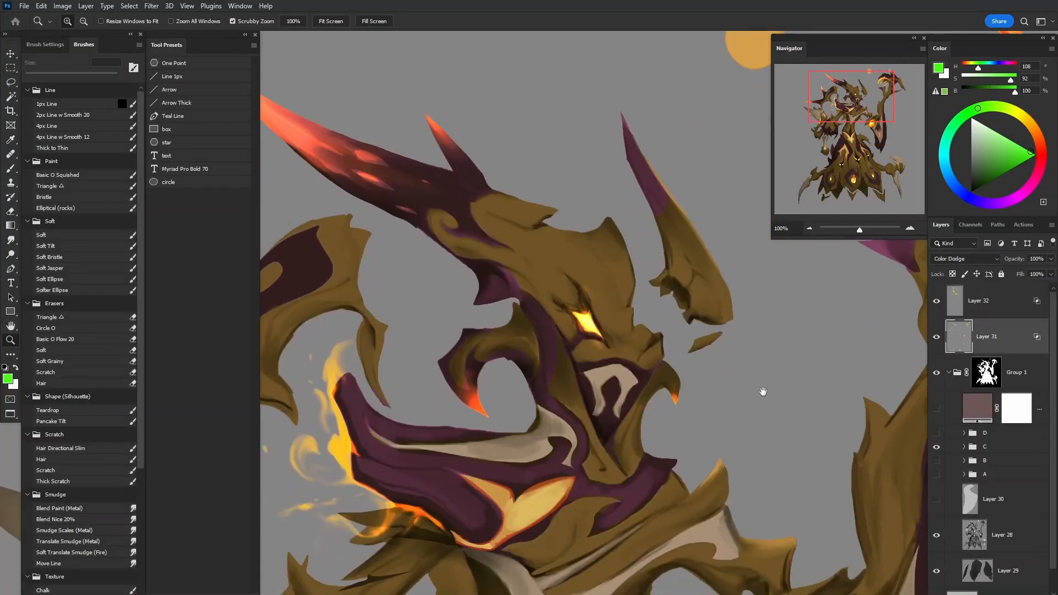
left_click(1020, 223)
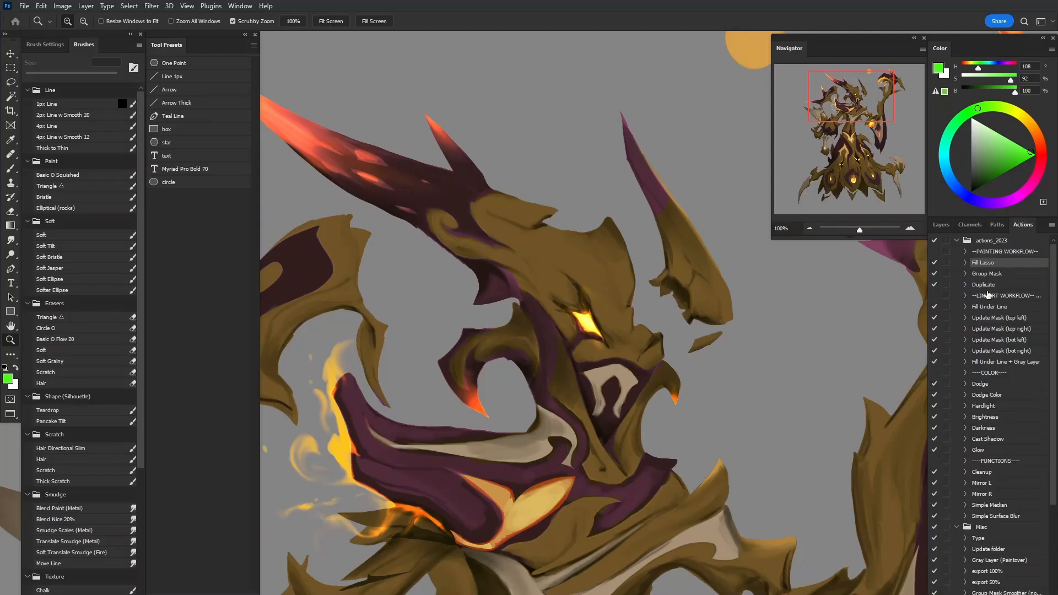
left_click(1016, 225)
left_click(988, 386)
left_click_drag(793, 386, 761, 401)
left_click(939, 226)
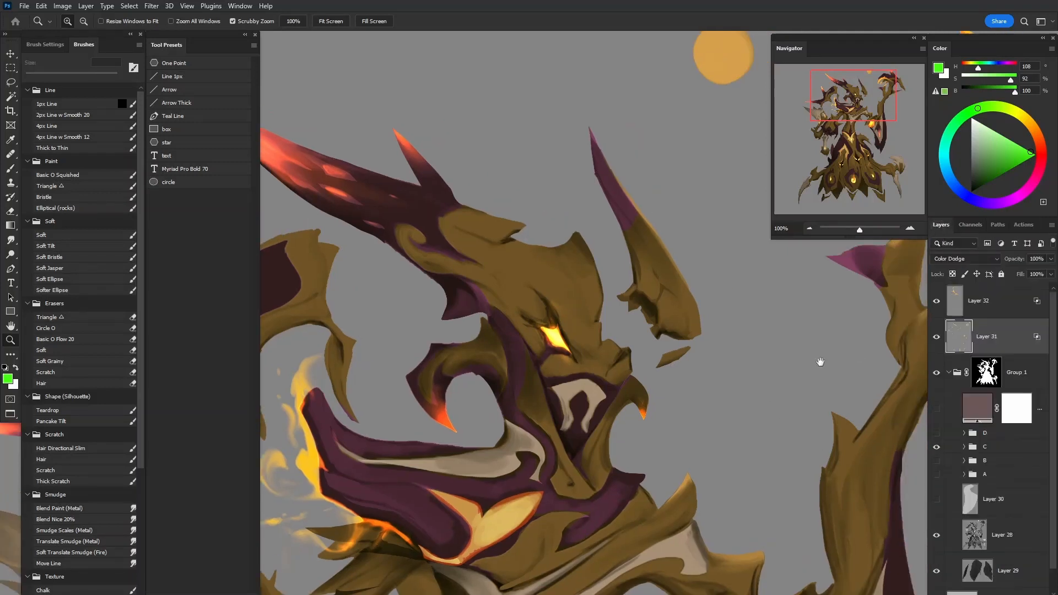
Compare the creature's head and collar glows with Layer 32 hidden and shown
left_click_drag(860, 355, 867, 450)
left_click(959, 313)
left_click(938, 304)
left_click(939, 305)
left_click_drag(624, 468, 653, 410)
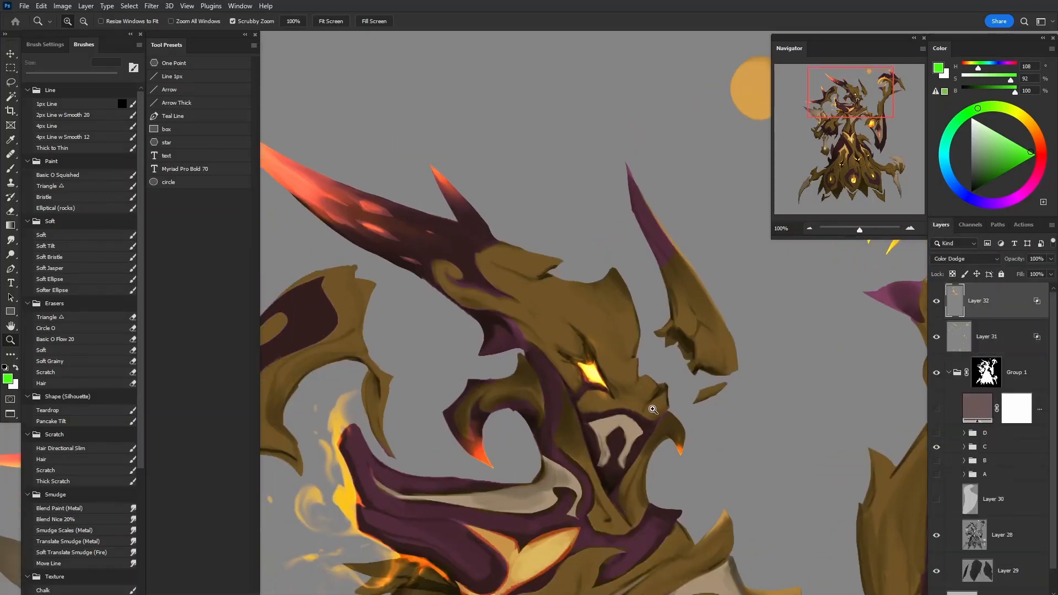
Duplicate Layer 32 and clear all of the copy's contents to get an empty Color Dodge layer
key("ctrl+j")
left_click_drag(614, 489, 712, 420)
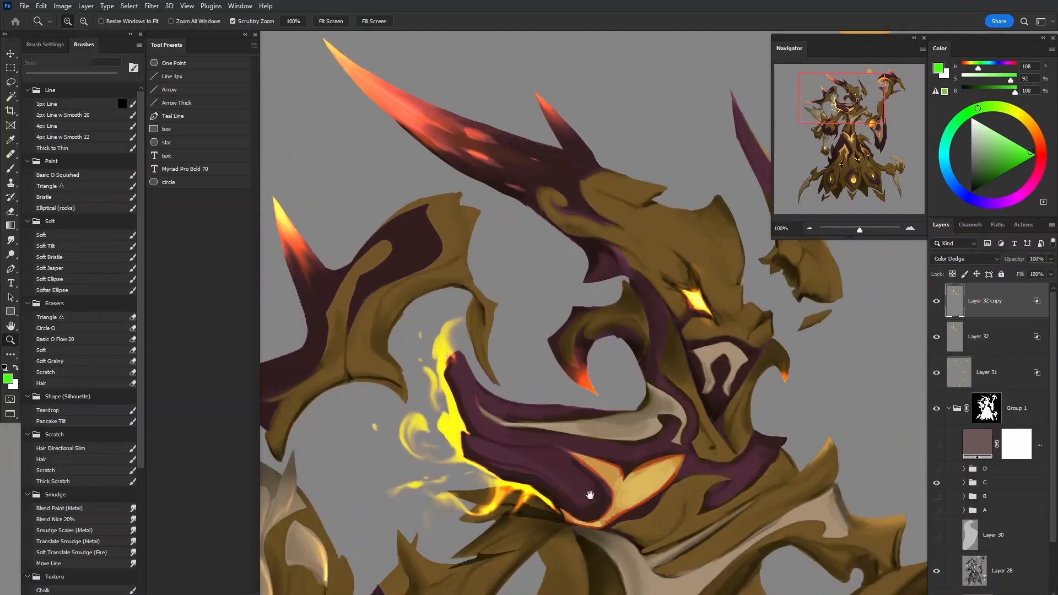
left_click_drag(569, 494, 613, 465)
key("ctrl+minus")
key("ctrl+minus")
key("ctrl+minus")
key("ctrl+minus")
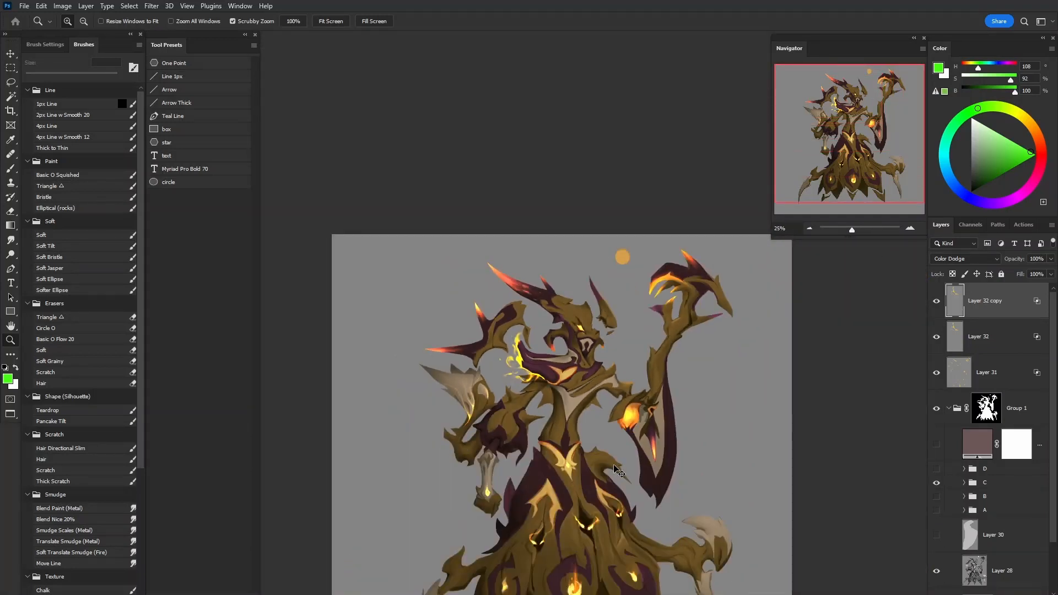
key("ctrl+a")
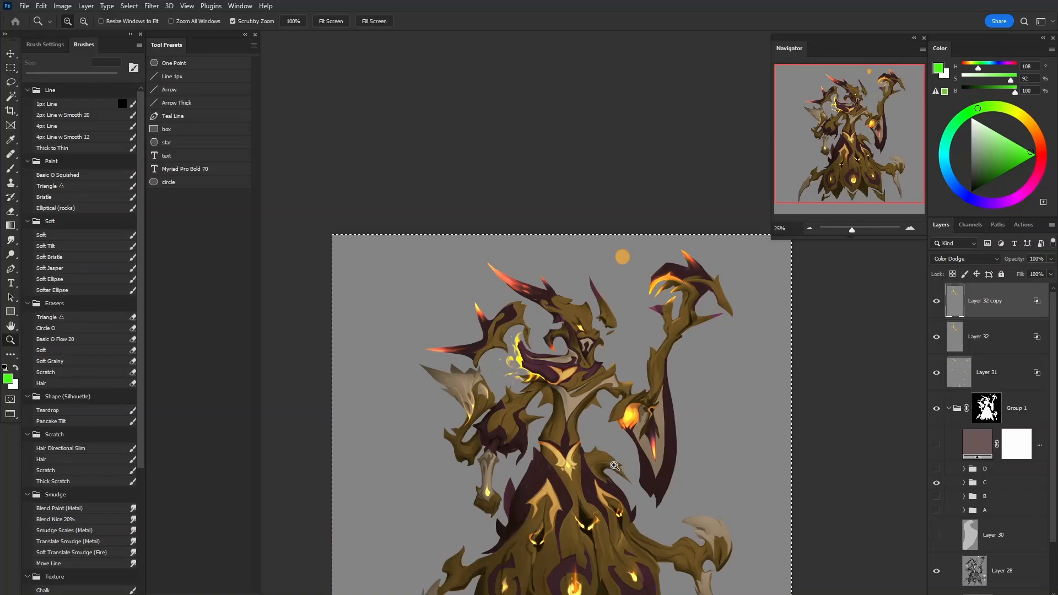
key("Delete")
key("ctrl+d")
Sample a light orange from the creature's glowing areas as the painting colour
left_click(579, 347)
left_click(580, 348)
left_click(579, 347)
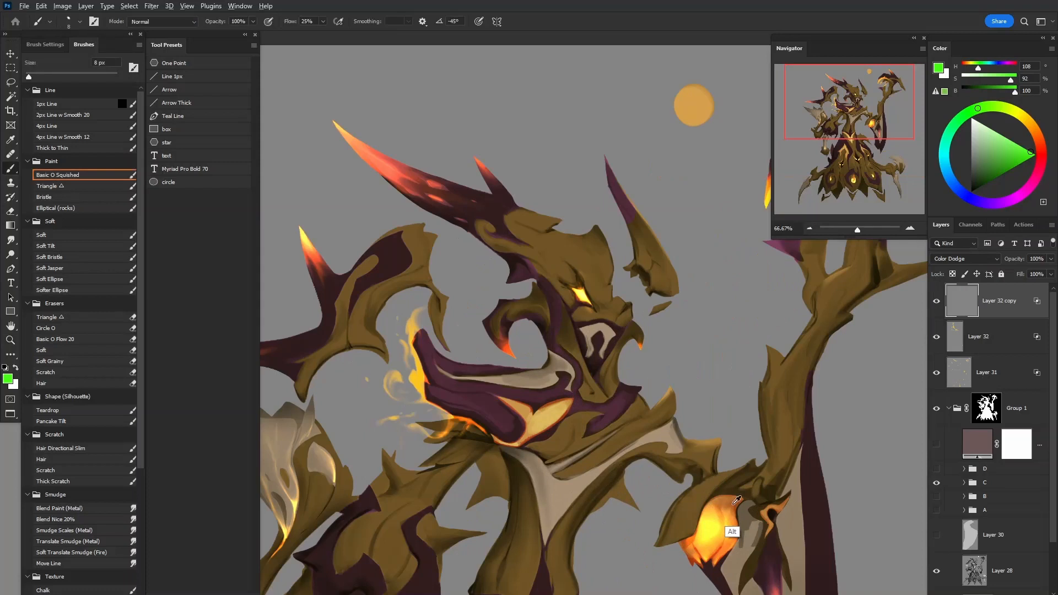
left_click(733, 531, "alt")
left_click(586, 283)
left_click(581, 319, "alt")
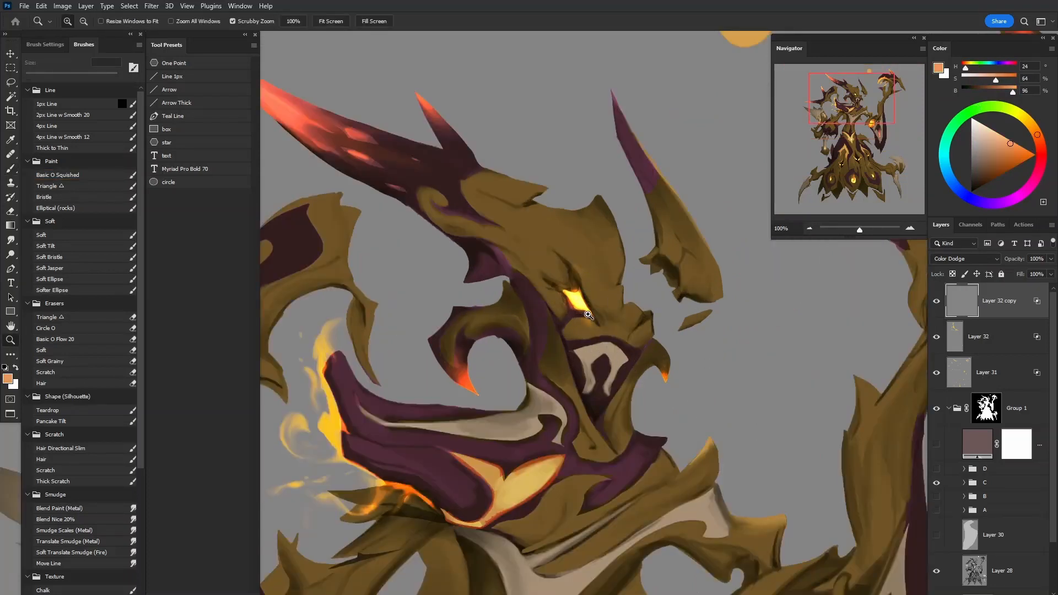
Paint a soft orange glow around the creature's eye with the Soft brush at 125 px
left_click(588, 315)
key("b")
key("bracketright")
key("bracketright")
key("bracketright")
key("bracketright")
key("bracketright")
key("bracketright")
key("bracketright")
key("bracketright")
key("bracketright")
key("bracketright")
key("bracketright")
key("bracketright")
key("bracketright")
key("bracketright")
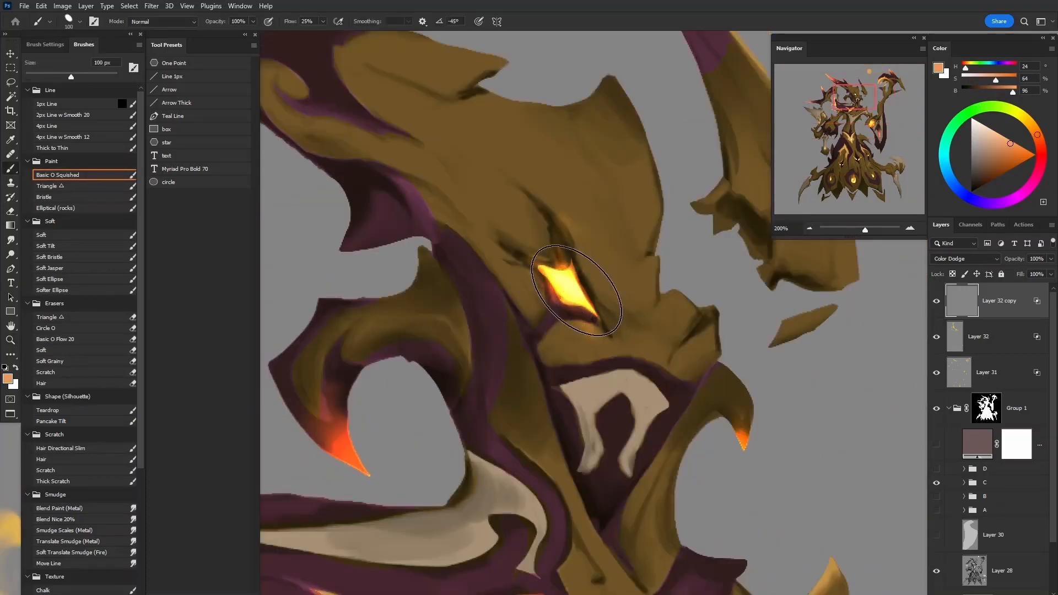
left_click(43, 235)
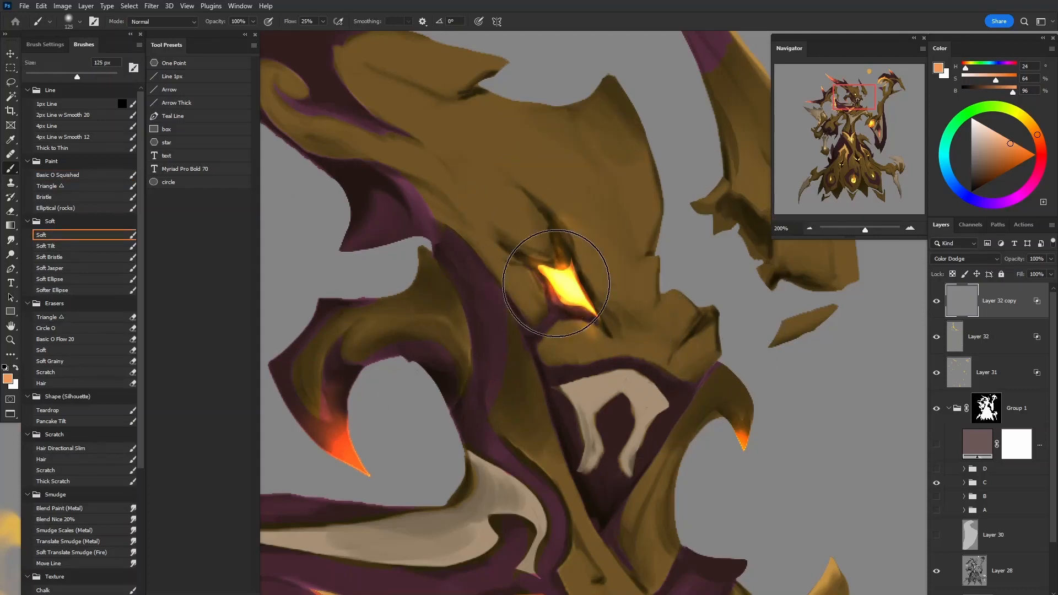
left_click_drag(557, 275, 581, 301)
key("ctrl+z")
left_click(557, 284)
key("ctrl+z")
left_click(567, 282)
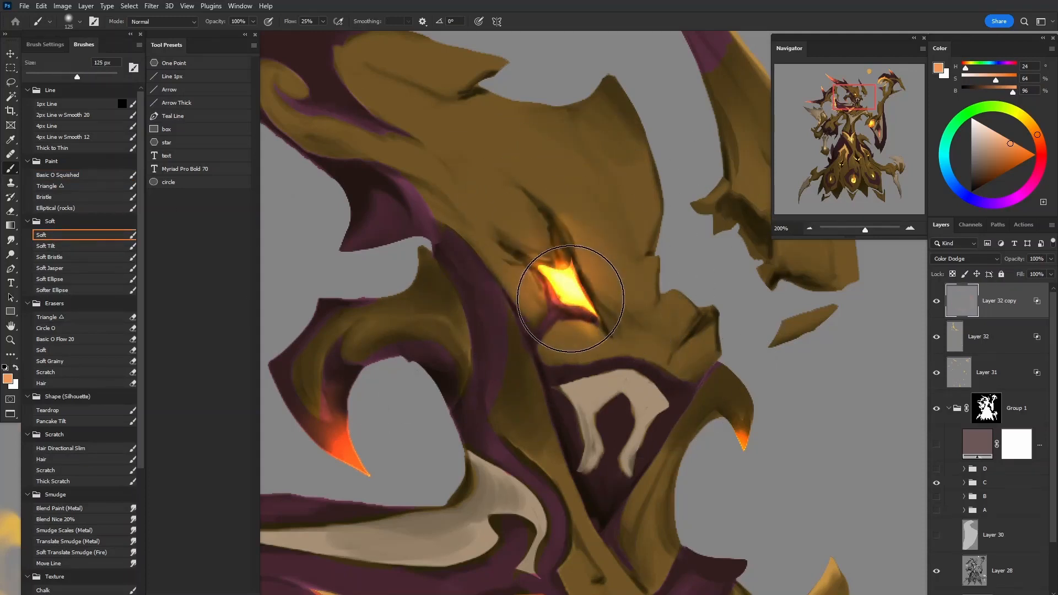
Paint a soft orange glow around the flames behind the creature's collar with an enlarged Soft brush
key("ctrl+minus")
key("ctrl+minus")
key("ctrl+minus")
key("ctrl+minus")
left_click_drag(556, 443, 596, 372)
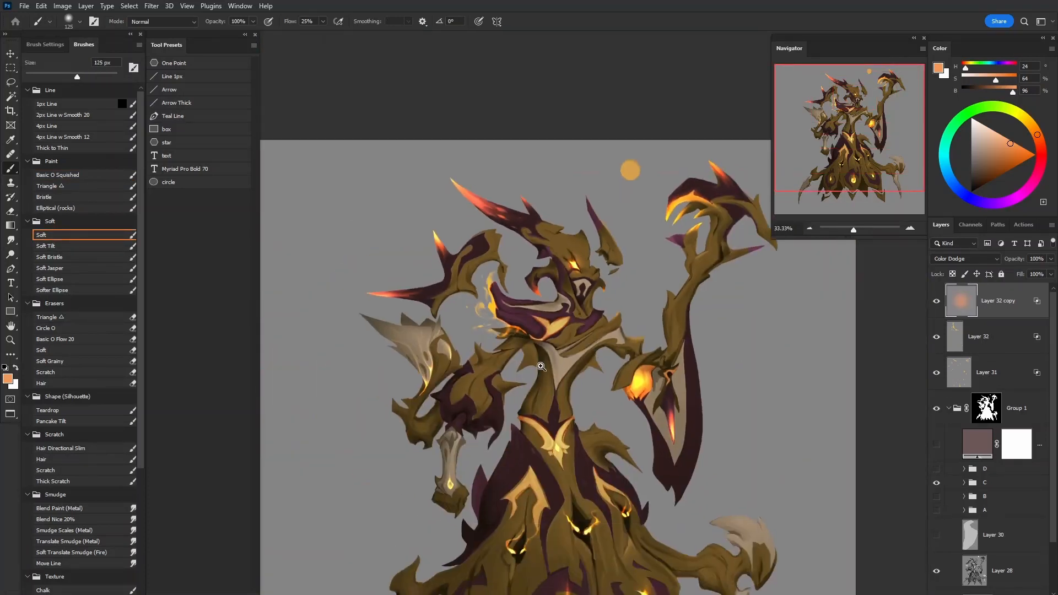
key("ctrl+plus")
key("ctrl+plus")
key("bracketright")
key("bracketright")
key("bracketright")
key("bracketright")
mouse_move(479, 253)
left_mouse_down()
mouse_move(482, 287)
mouse_move(564, 340)
mouse_move(478, 227)
mouse_move(512, 319)
mouse_move(566, 339)
mouse_move(494, 299)
mouse_move(554, 336)
left_mouse_up()
key("ctrl+z")
key("ctrl+z")
left_click_drag(488, 284, 513, 235)
Switch to a full-screen view and add a larger soft glow around the burning orb at the forearm
key("f")
left_click_drag(744, 377, 629, 308)
key("bracketright")
key("bracketright")
key("bracketright")
left_click_drag(661, 369, 689, 382)
key("ctrl+z")
left_click(654, 374)
Paint a soft orange glow around the burning claws of the raised hand
mouse_move(461, 335)
left_mouse_down()
mouse_move(558, 417)
mouse_move(473, 433)
mouse_move(435, 490)
left_mouse_up()
key("ctrl+z")
mouse_move(699, 206)
left_mouse_down()
mouse_move(729, 217)
mouse_move(720, 186)
mouse_move(703, 212)
mouse_move(718, 215)
left_mouse_up()
key("ctrl+z")
Add soft orange glows over the burning eyes of the three small faces on the skirt
left_click_drag(626, 464, 681, 306)
left_click_drag(542, 477, 617, 285)
left_click_drag(575, 437, 590, 357)
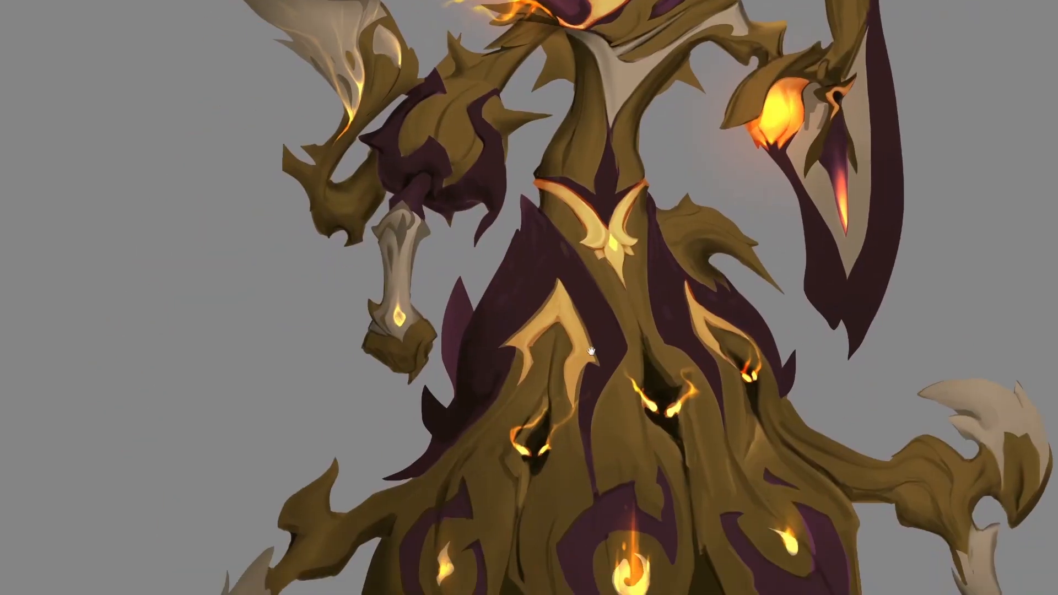
left_click_drag(660, 390, 613, 276)
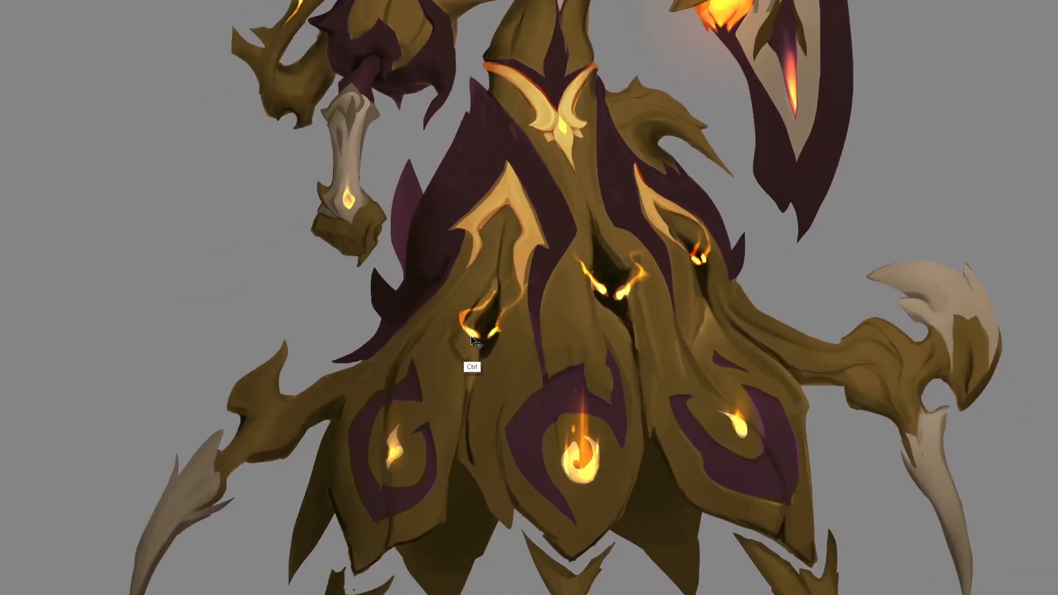
left_click_drag(483, 331, 489, 327)
mouse_move(611, 292)
left_mouse_down()
mouse_move(629, 295)
mouse_move(609, 286)
left_mouse_up()
key("ctrl+z")
key("ctrl+z")
left_click(586, 280)
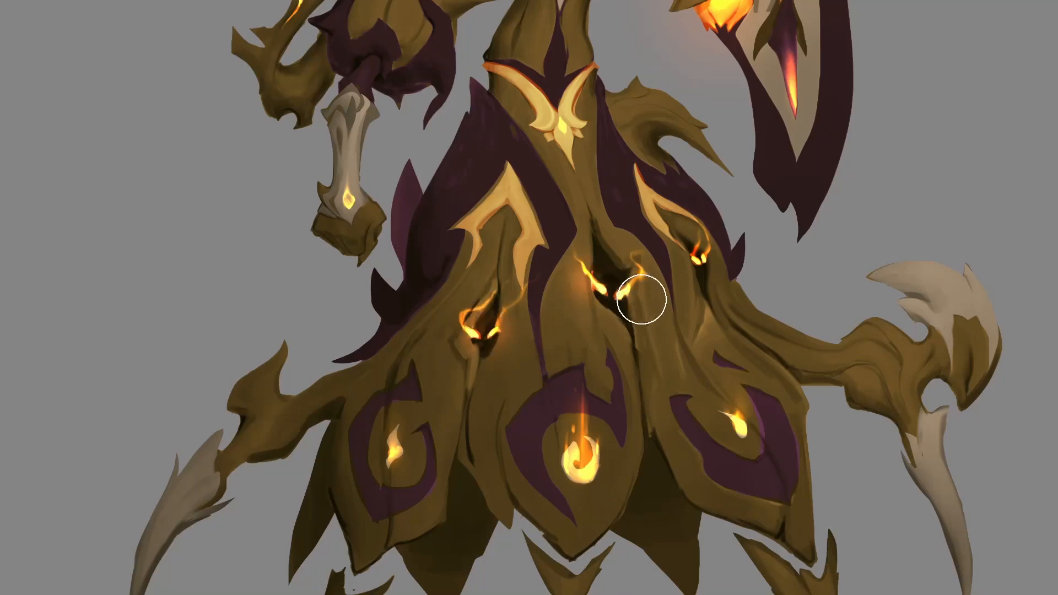
left_click(638, 293)
left_click(701, 252)
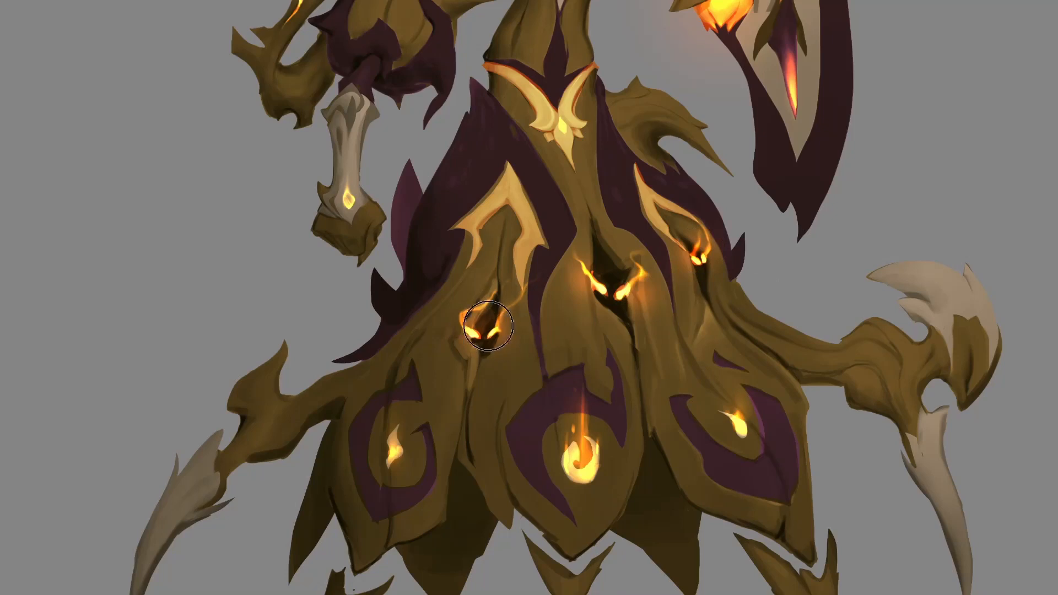
left_click(468, 335)
Add a soft glow to each of the three flame emblems on the skirt's lower panels using a slightly larger brush
key("bracketleft")
key("bracketleft")
key("bracketright")
key("bracketright")
key("bracketright")
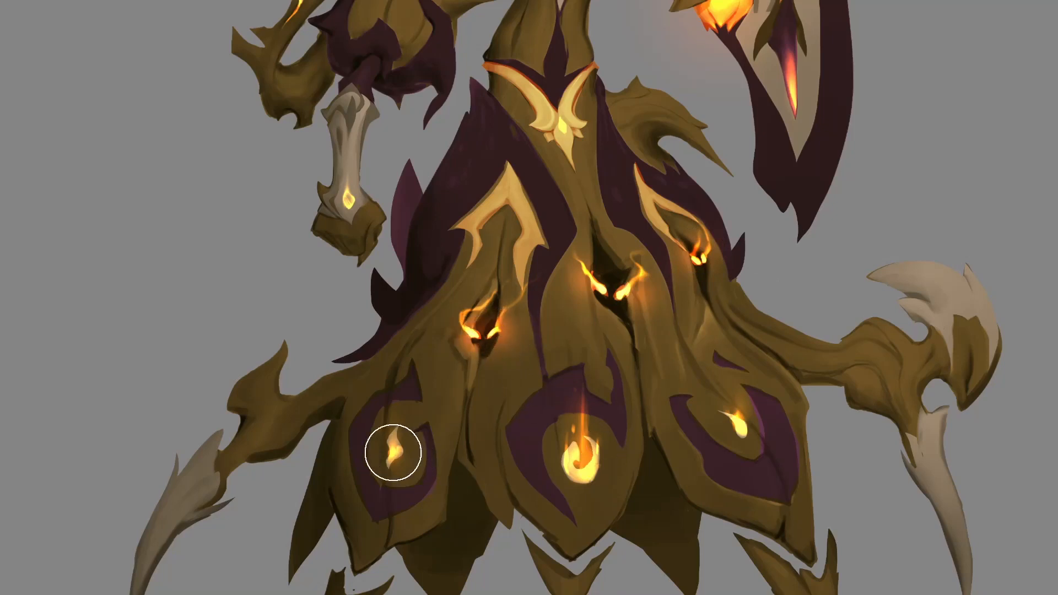
left_click(398, 449)
left_click(585, 463)
left_click(737, 433)
Check the new soft glows on the torso and across the whole figure
mouse_move(754, 367)
left_mouse_down()
mouse_move(734, 411)
mouse_move(675, 451)
left_mouse_up()
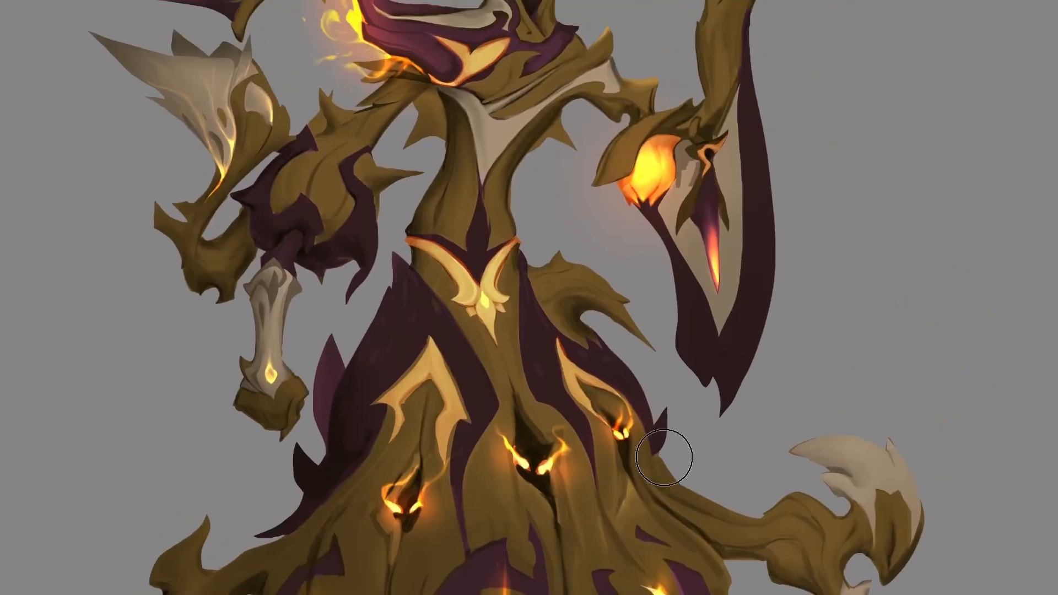
key("ctrl+minus")
key("ctrl+minus")
key("ctrl+minus")
key("ctrl+minus")
key("ctrl+plus")
key("ctrl+plus")
key("ctrl+plus")
Try painting an orange glow over the large pale claw on the creature's side leg
left_click_drag(758, 507, 662, 358)
left_click_drag(701, 431, 705, 558)
key("ctrl+z")
left_click_drag(694, 273, 598, 293)
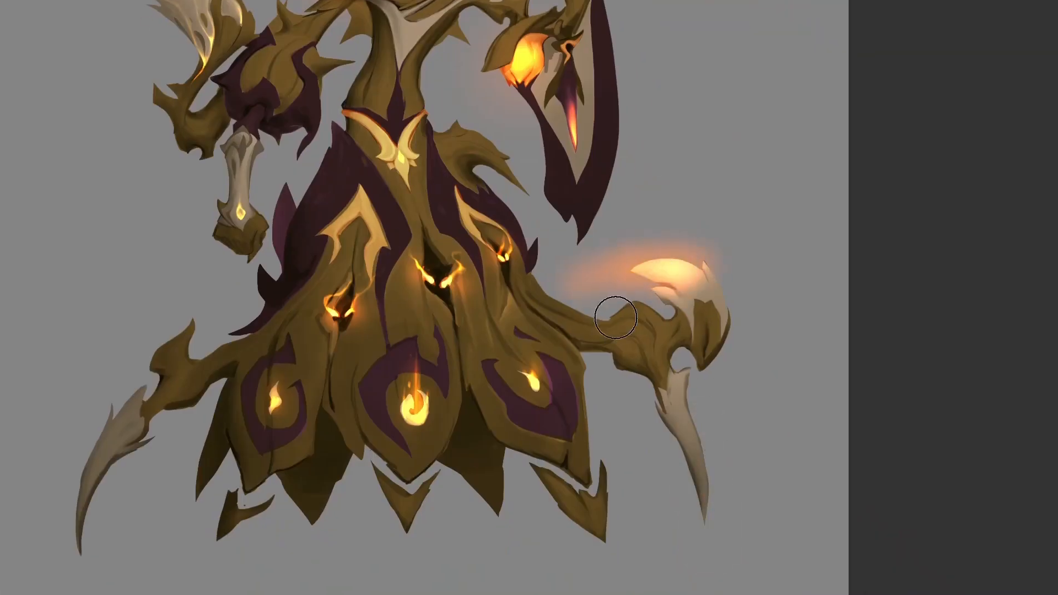
key("ctrl+z")
Restore the interface and create a new layer in Group 1 directly above the brown gradient adjustment layer
left_click_drag(659, 280, 650, 395)
key("Tab")
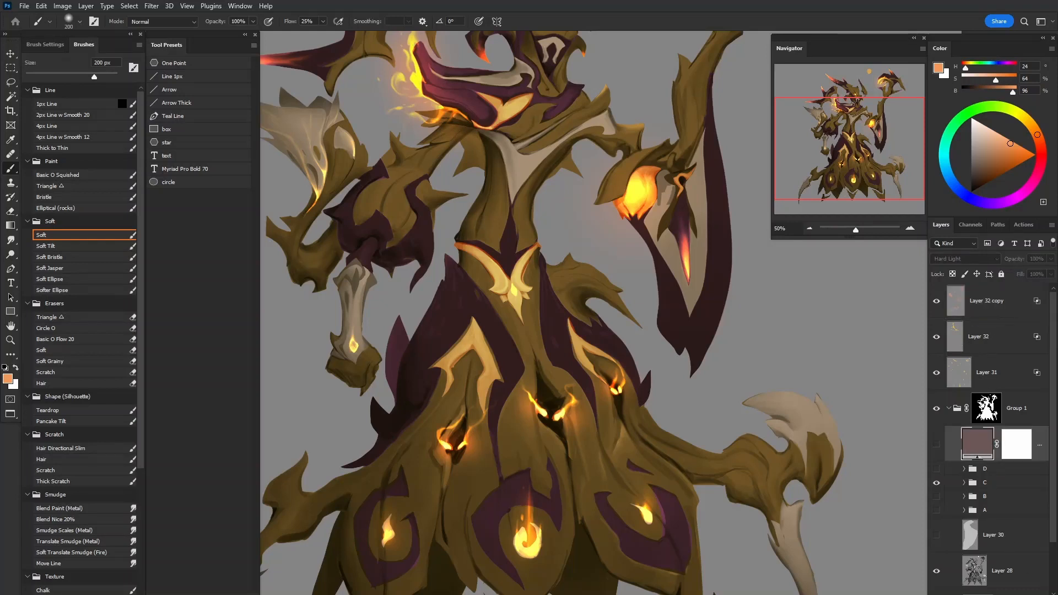
left_click(1000, 309)
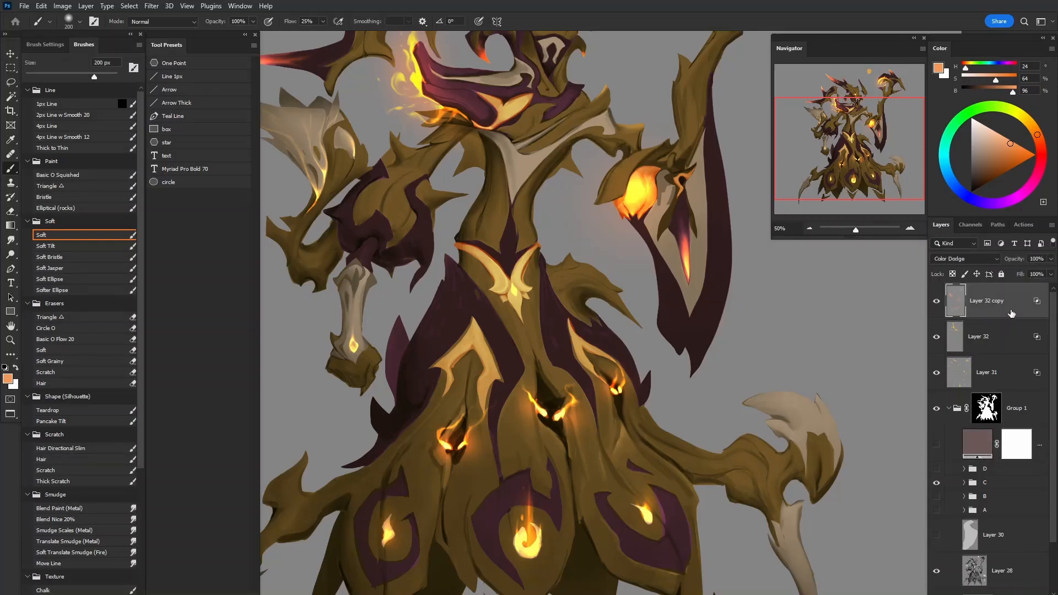
left_click(977, 449)
left_click(996, 306)
left_click(1021, 225)
left_click(944, 228)
left_click(986, 452)
key("ctrl+alt+shift+n")
Set the new layer's blend mode to Color Dodge and adjust its advanced blending options
left_click(969, 259)
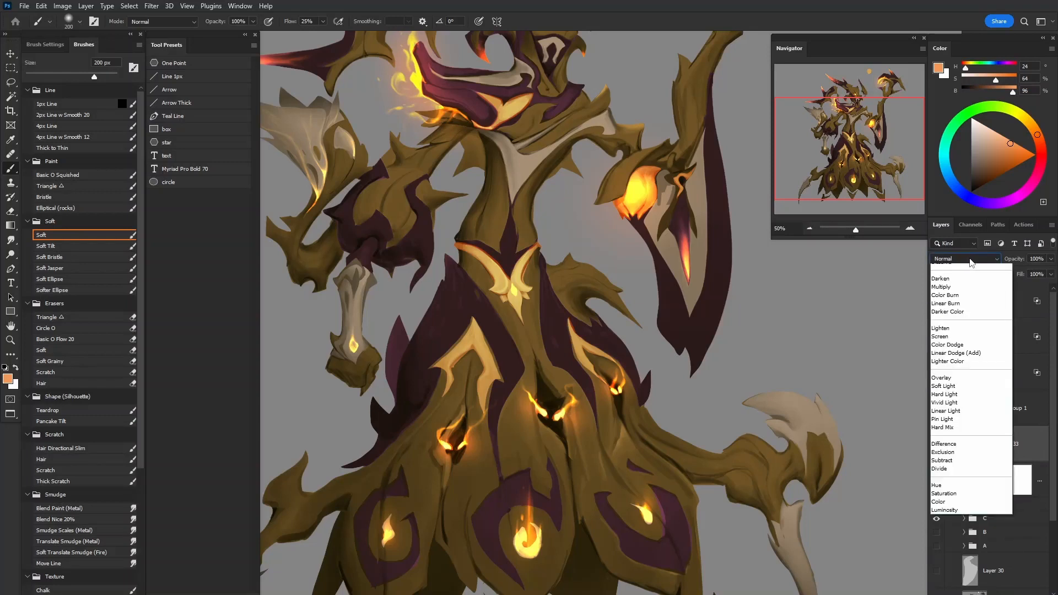
left_click(962, 355)
scroll(768, 418, "down", 3)
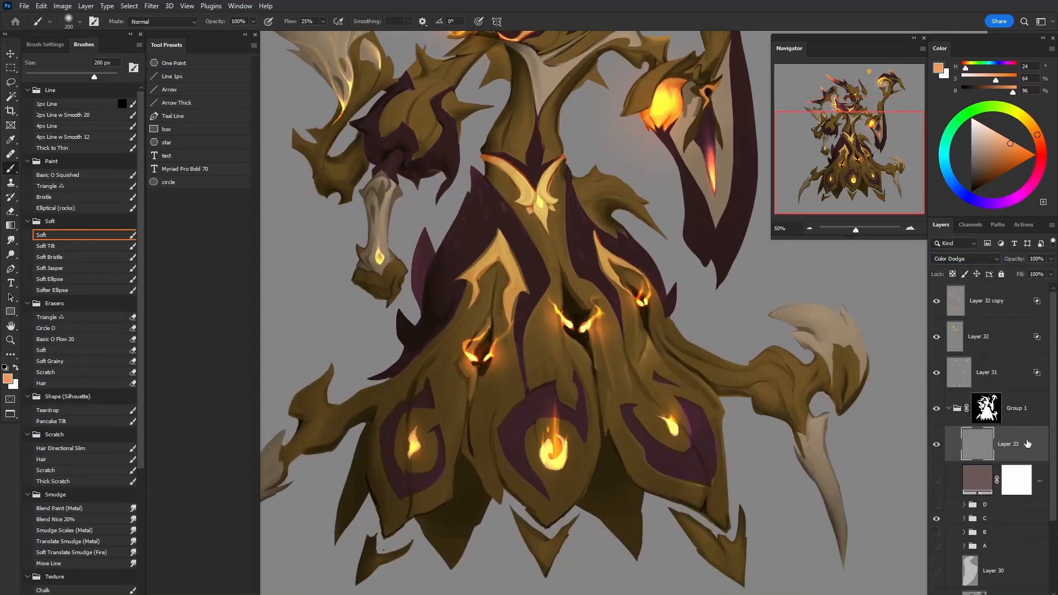
double_click(1027, 443)
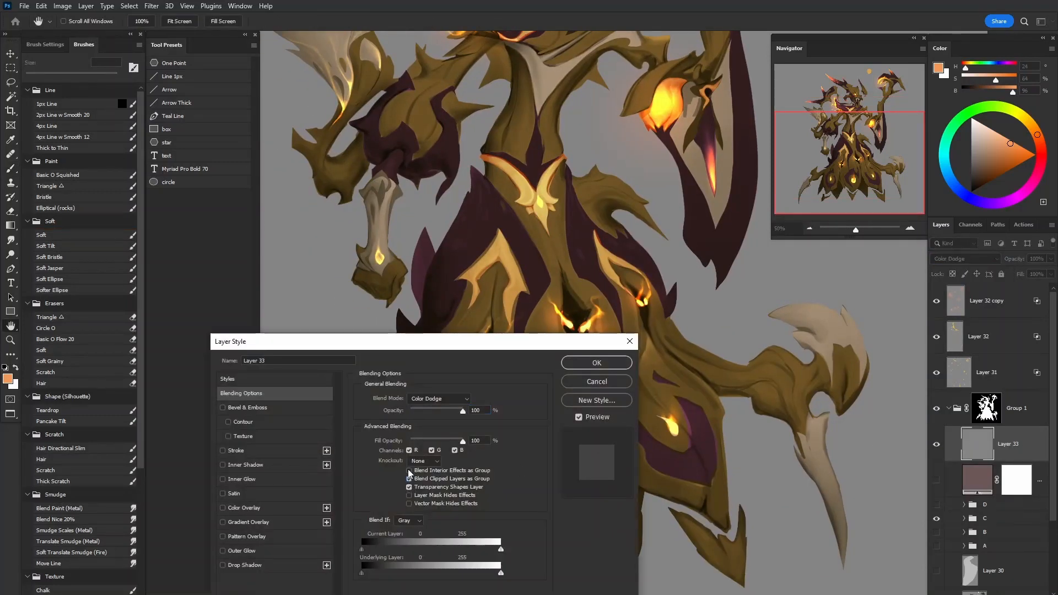
left_click(595, 363)
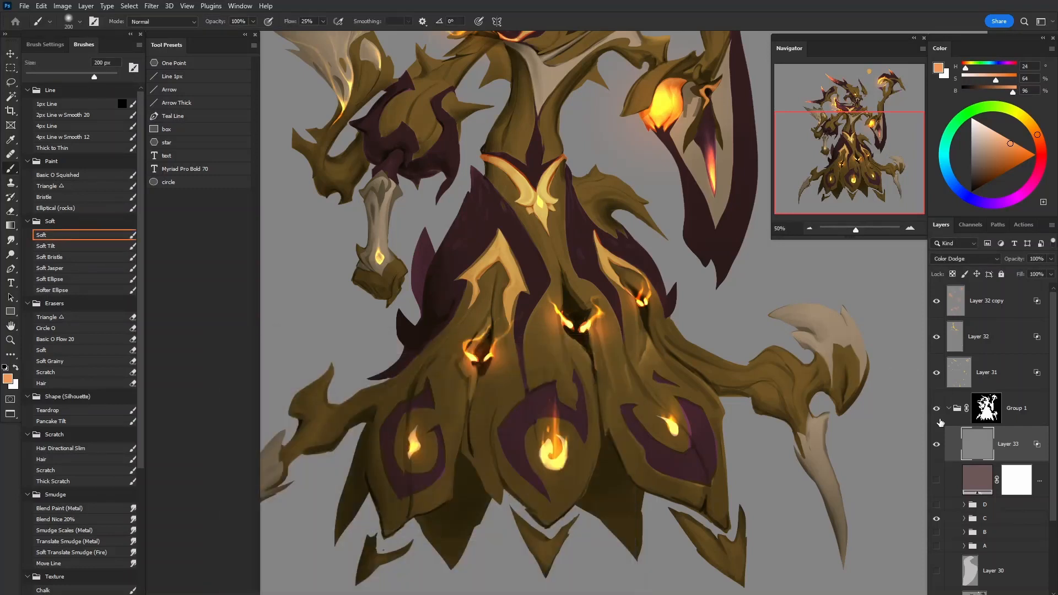
Tint the large pale claw on the side leg with a soft orange glow using a 250 px brush
mouse_move(835, 309)
left_mouse_down()
mouse_move(813, 302)
mouse_move(715, 324)
left_mouse_up()
key("ctrl+z")
key("bracketright")
key("bracketright")
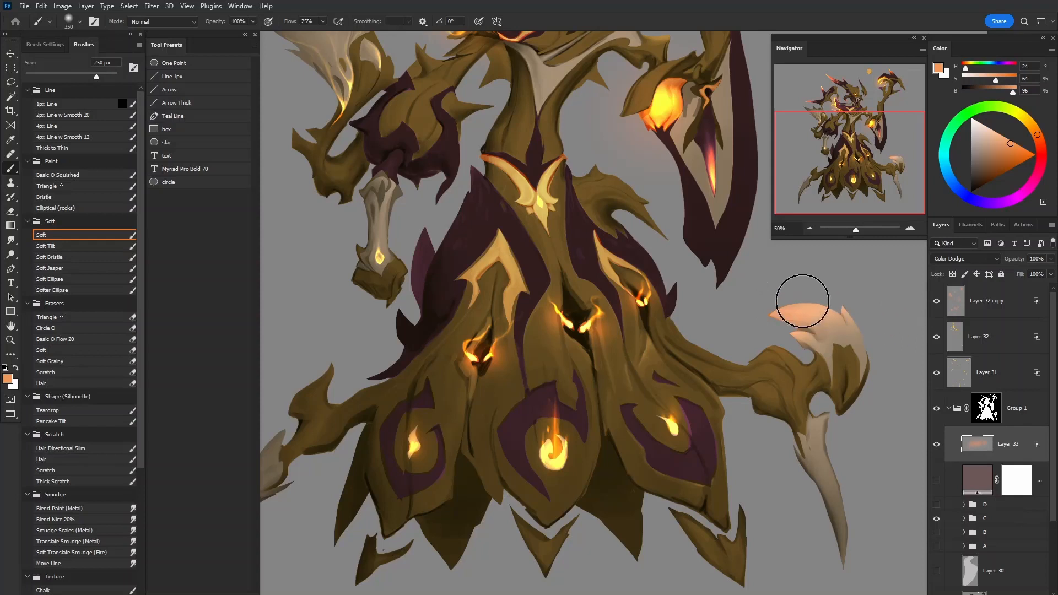
Switch to full-screen view and brush soft orange glows onto the pale blade claws of both side legs
key("f")
left_click_drag(652, 442, 799, 465)
mouse_move(404, 457)
left_mouse_down()
mouse_move(429, 416)
mouse_move(427, 433)
left_mouse_up()
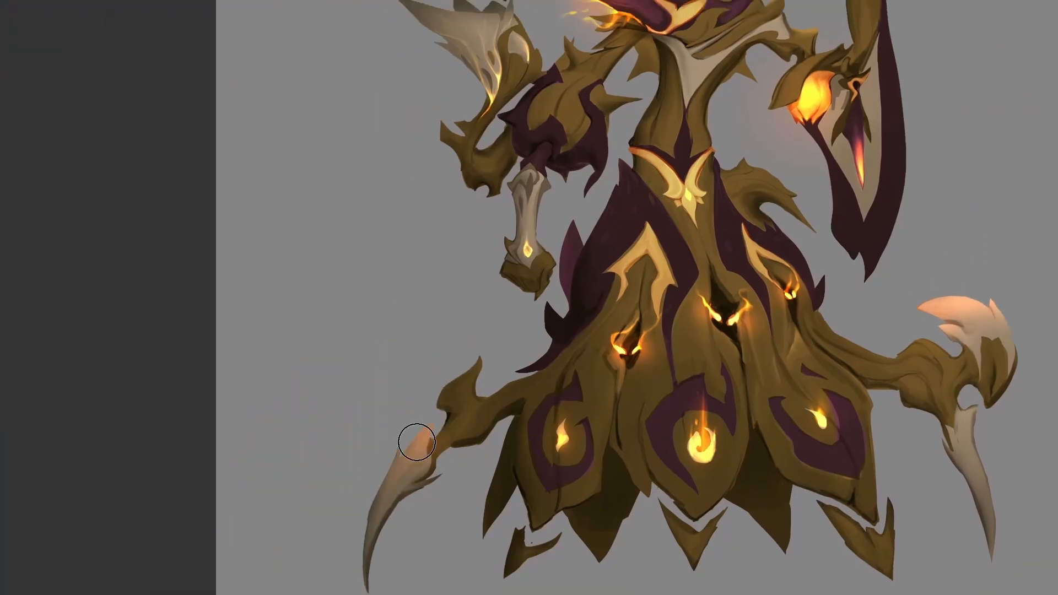
left_click_drag(382, 468, 423, 432)
left_click_drag(765, 408, 598, 429)
left_click_drag(792, 453, 813, 429)
mouse_move(578, 252)
left_mouse_down()
mouse_move(581, 436)
mouse_move(734, 480)
left_mouse_up()
key("ctrl+z")
Brush a soft orange glow over the pale fan-shaped blade beside the lowered arm with a smaller brush
mouse_move(461, 319)
left_mouse_down()
mouse_move(436, 339)
mouse_move(468, 338)
mouse_move(377, 338)
left_mouse_up()
key("bracketleft")
key("ctrl+z")
key("ctrl+z")
left_click_drag(474, 340, 415, 309)
mouse_move(569, 293)
left_mouse_down()
mouse_move(433, 300)
mouse_move(492, 294)
left_mouse_up()
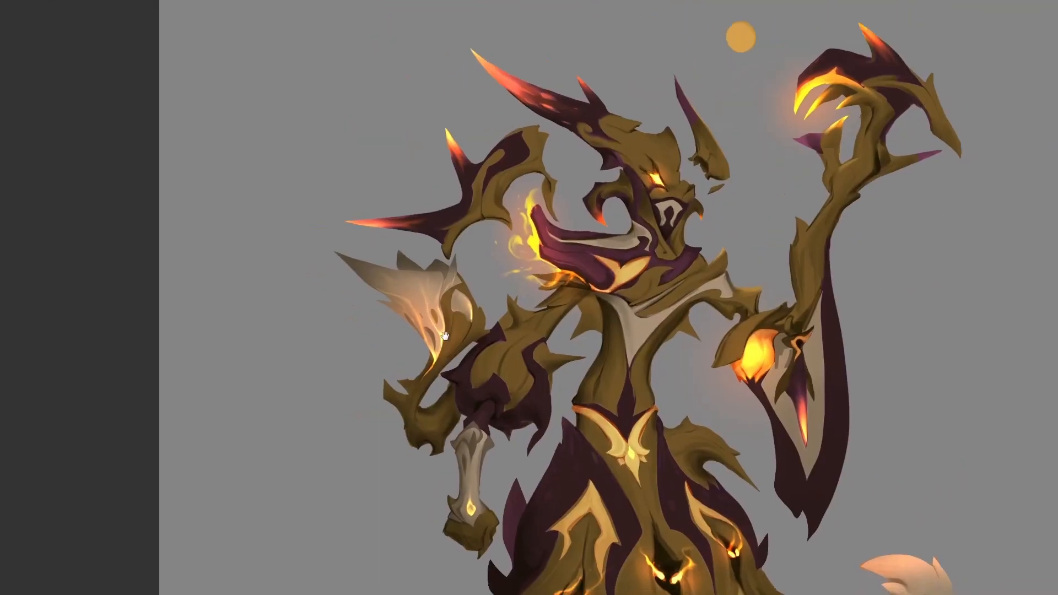
Brush a soft orange glow along the pale bone of the lowered forearm with a much smaller brush
left_click(427, 335, "ctrl")
left_click_drag(572, 578, 561, 325)
key("bracketleft")
key("bracketleft")
key("bracketleft")
key("bracketleft")
mouse_move(502, 358)
left_mouse_down()
mouse_move(510, 405)
mouse_move(493, 486)
mouse_move(481, 475)
mouse_move(489, 432)
left_mouse_up()
Examine the glows on the fan blade, collar and torso, and the figure as a whole
left_click_drag(811, 277, 560, 449)
left_click_drag(495, 245, 559, 396)
left_click_drag(486, 416, 599, 324)
left_click_drag(523, 316, 553, 383)
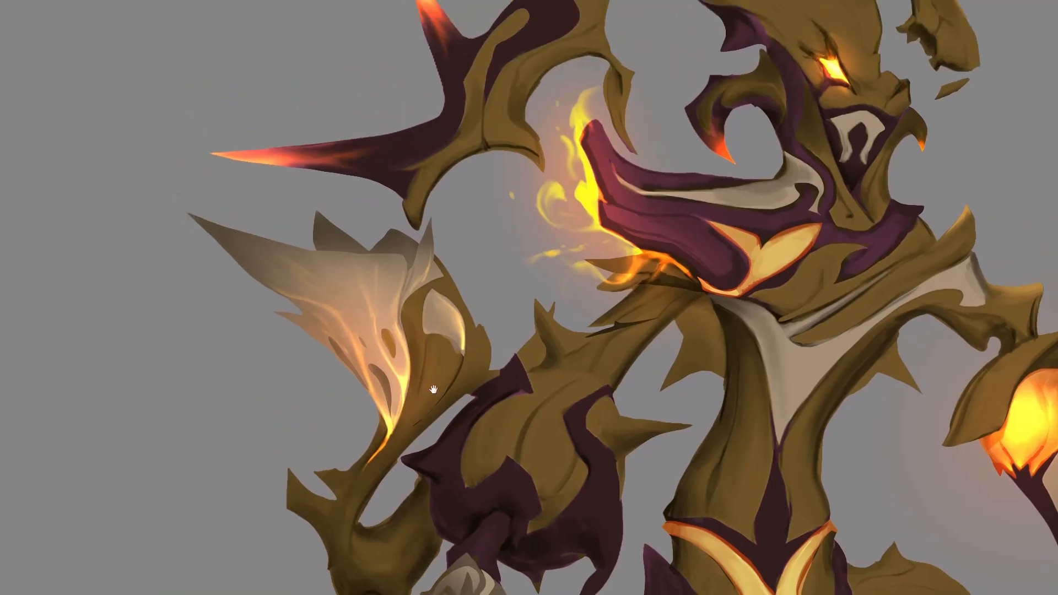
left_click_drag(444, 324, 432, 486)
left_click_drag(654, 302, 511, 403)
left_click_drag(724, 321, 707, 184)
key("ctrl+minus")
key("ctrl+minus")
key("ctrl+minus")
key("ctrl+minus")
key("ctrl+minus")
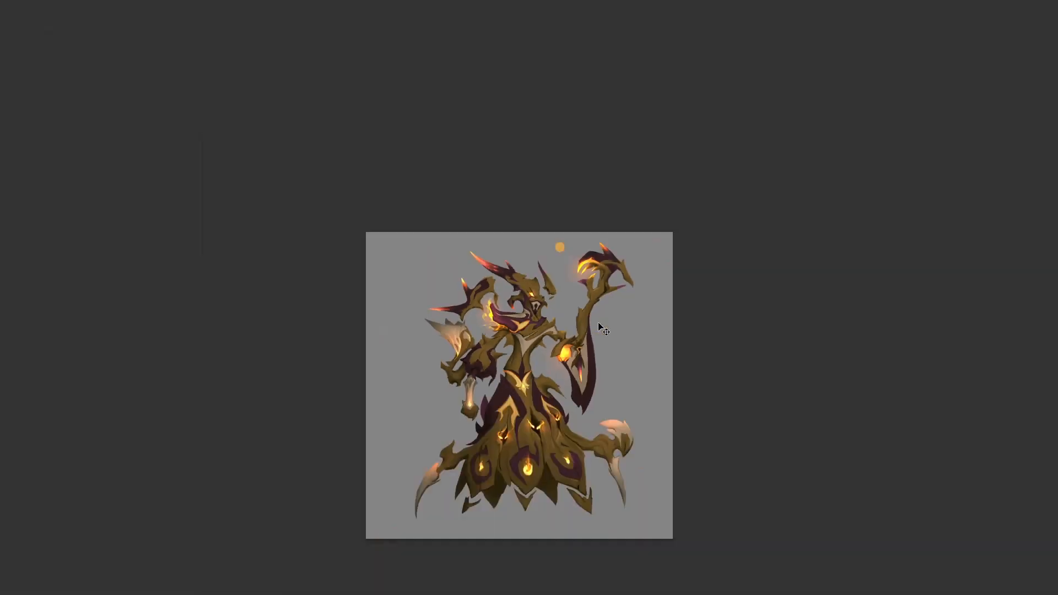
Examine the orange glows on the creature's torso, collar, head and shoulder at closer magnification
key("ctrl+plus")
key("ctrl+plus")
key("f")
left_click_drag(654, 425, 673, 307)
left_click_drag(597, 354, 596, 388)
key("z")
left_click(543, 331)
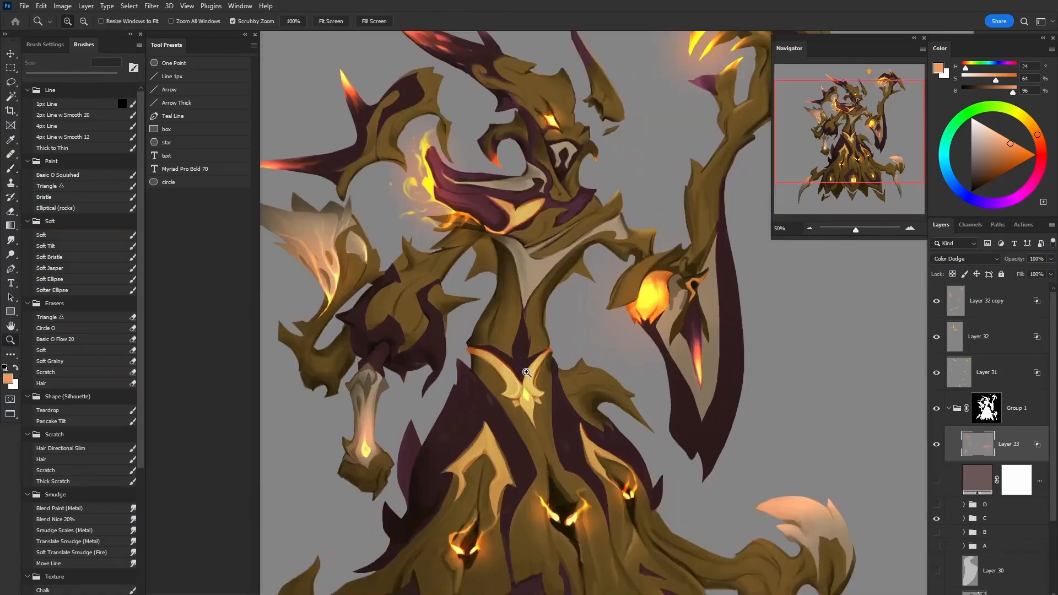
left_click(541, 325)
left_click_drag(608, 146, 596, 401)
key("ctrl+minus")
key("ctrl+minus")
key("ctrl+minus")
key("ctrl+minus")
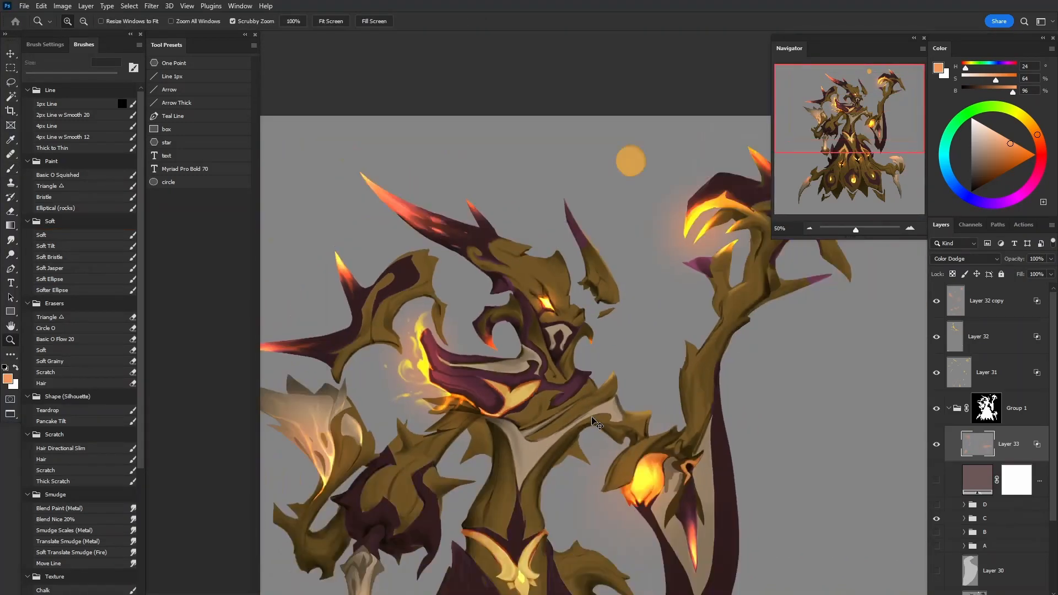
key("ctrl+plus")
left_click_drag(565, 450, 633, 431)
left_click(616, 399)
left_click(619, 317)
left_click(643, 343)
left_click_drag(643, 342, 711, 408)
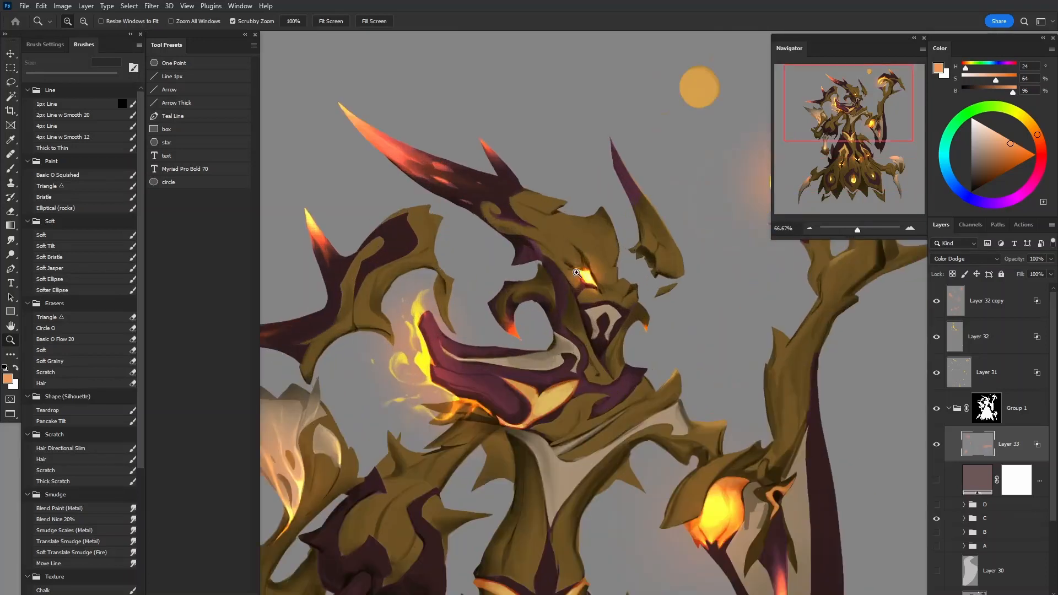
Examine the overall balance of the glows across the whole figure, with and without the interface
key("f")
left_click_drag(700, 454, 627, 485)
key("f")
key("f")
key("ctrl+minus")
key("ctrl+minus")
key("ctrl+minus")
key("ctrl+plus")
key("f")
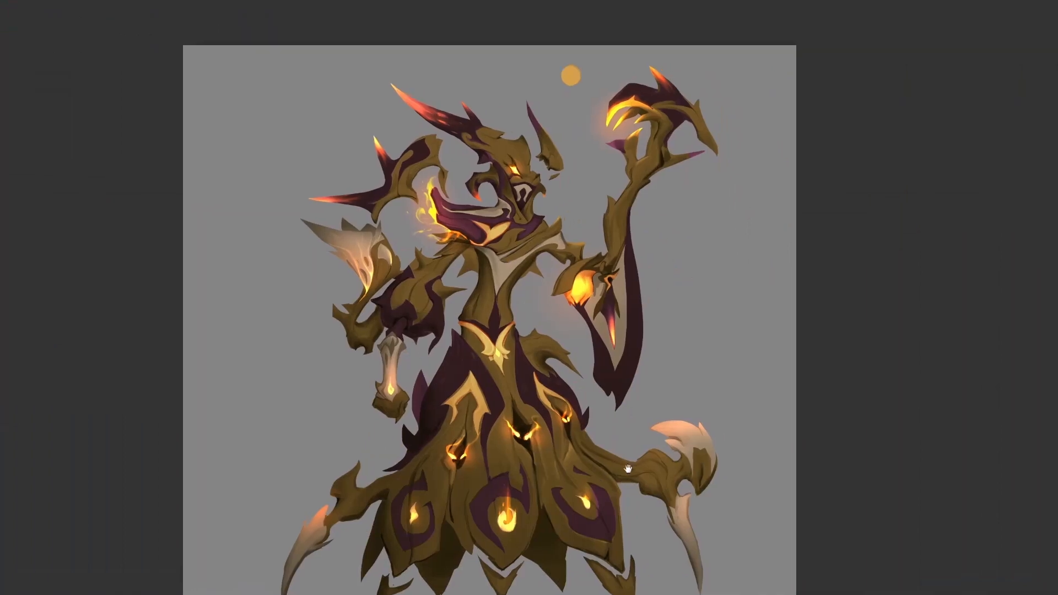
key("f")
key("f")
left_click_drag(681, 447, 707, 462)
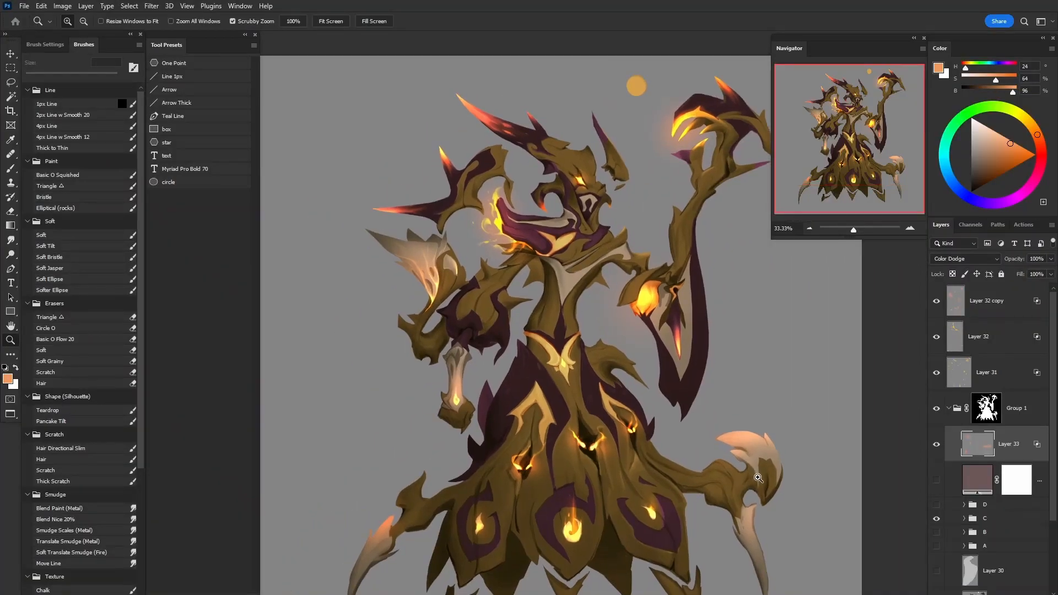
mouse_move(708, 520)
left_mouse_down()
mouse_move(752, 458)
mouse_move(728, 509)
left_mouse_up()
mouse_move(759, 414)
left_mouse_down()
mouse_move(737, 464)
mouse_move(756, 439)
left_mouse_up()
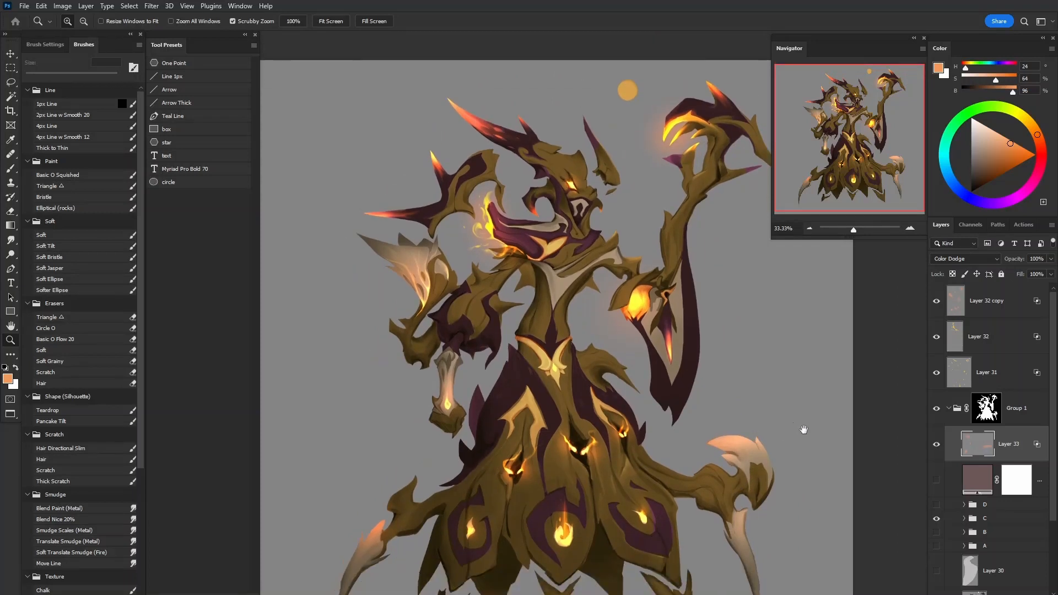
key("f")
key("f")
key("f")
left_click_drag(674, 418, 781, 448)
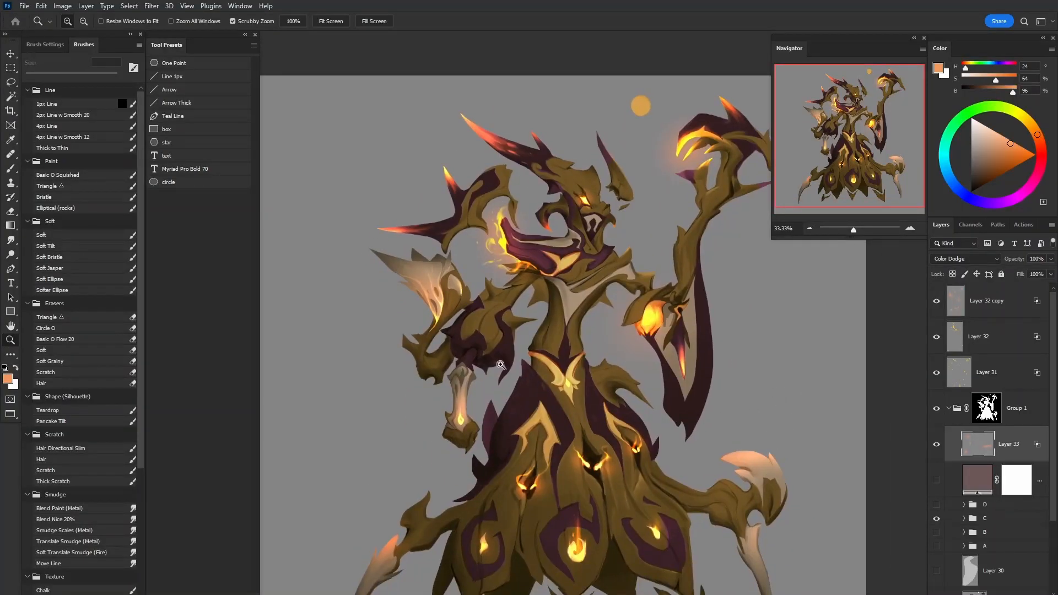
Expand group C and add a new layer above its color fills, with the blend mode set to Hard Light
left_click_drag(439, 308, 503, 350)
left_click(484, 320)
left_click(483, 320)
key("v")
left_click_drag(628, 343, 648, 384)
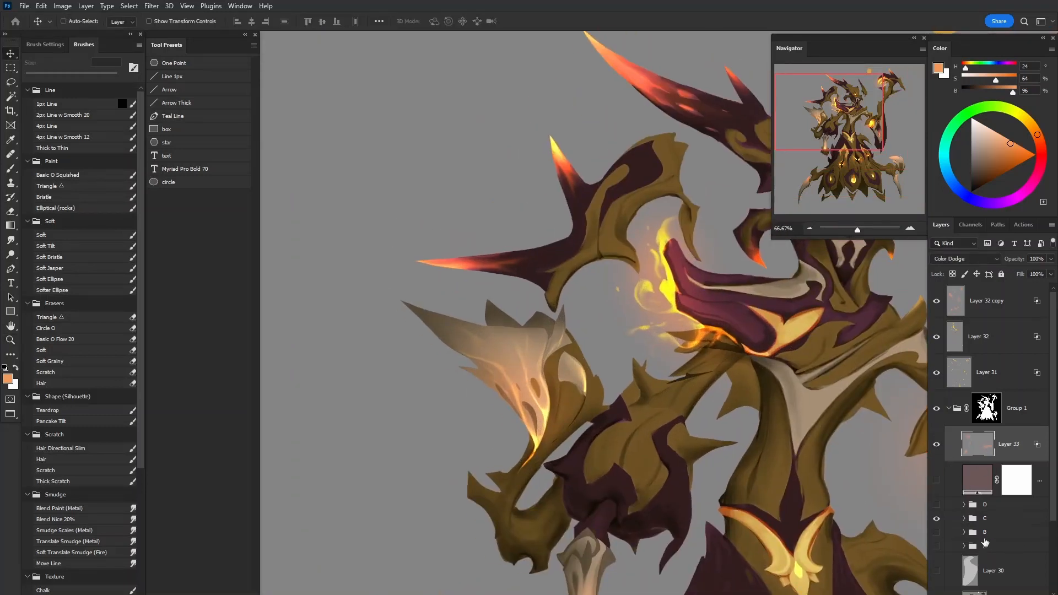
left_click(964, 518)
left_click_drag(1051, 446, 1053, 511)
left_click(1008, 419)
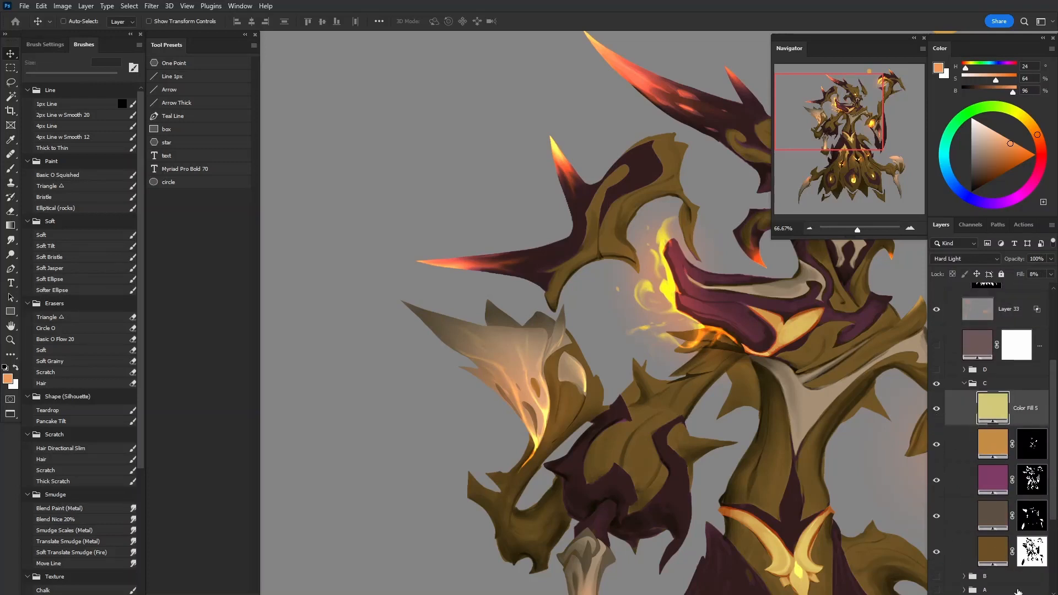
left_click(1016, 593)
left_click_drag(857, 370, 806, 422)
left_click(955, 258)
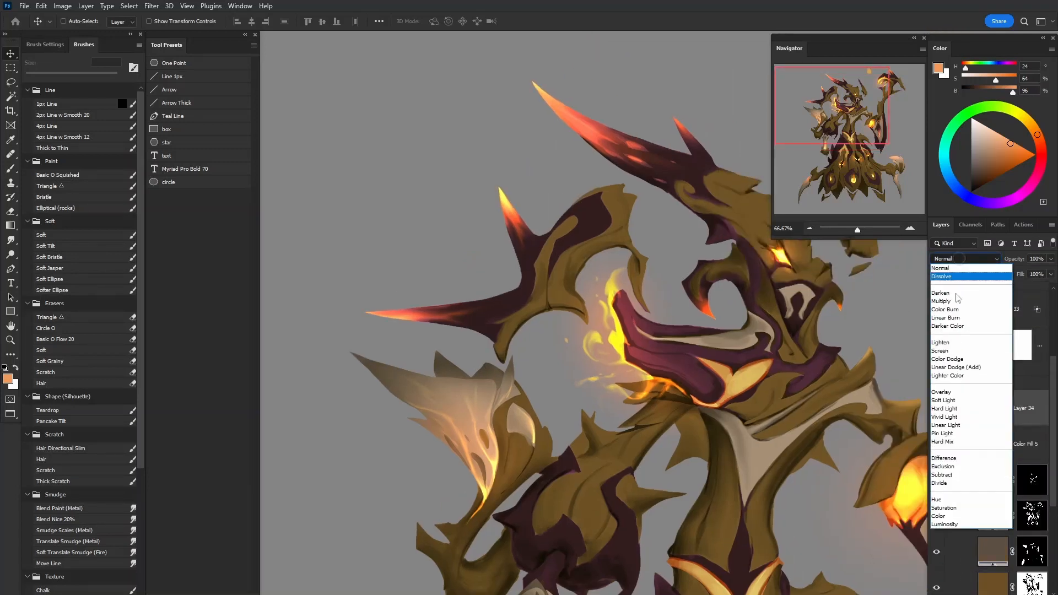
left_click(959, 405)
Set the foreground color to a muted magenta with H 324, S 41 and B 58
left_click(984, 154)
left_click_drag(941, 150, 951, 182)
left_click(1023, 162)
mouse_move(1023, 194)
left_mouse_down()
mouse_move(1032, 182)
mouse_move(986, 159)
left_mouse_up()
Brush a soft magenta tint over the outer edge of the pale fan-shaped blade with a 200 px Soft brush
left_click_drag(385, 367, 503, 317)
key("b")
key("bracketright")
key("bracketright")
key("bracketright")
left_click_drag(556, 282, 463, 258)
key("ctrl+z")
key("bracketleft")
key("bracketleft")
left_click_drag(555, 263, 370, 252)
key("bracketleft")
key("bracketleft")
key("bracketright")
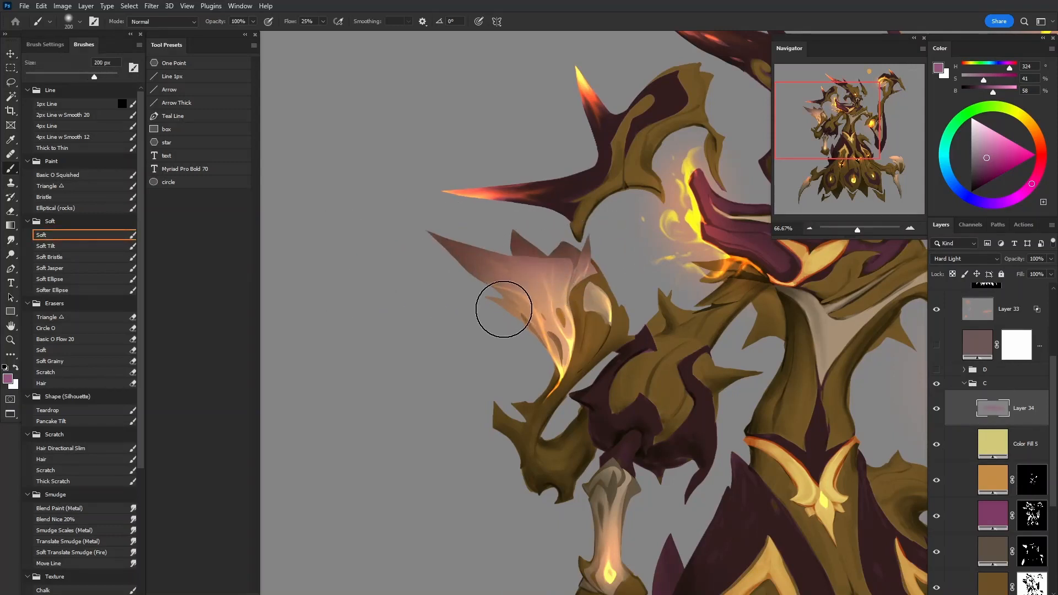
left_click_drag(315, 270, 270, 305)
Load the mask of group C's grey-brown color fill as a selection covering the creature's pale parts
key("f")
left_click_drag(805, 342, 549, 325)
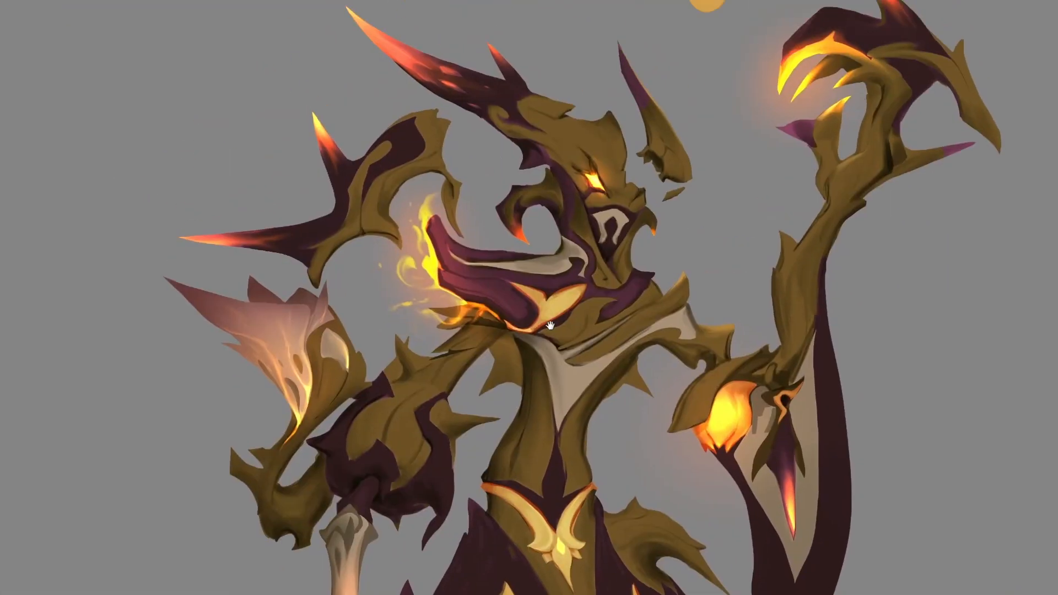
left_click_drag(721, 256, 659, 357)
key("f")
key("f")
left_click_drag(664, 405, 741, 512)
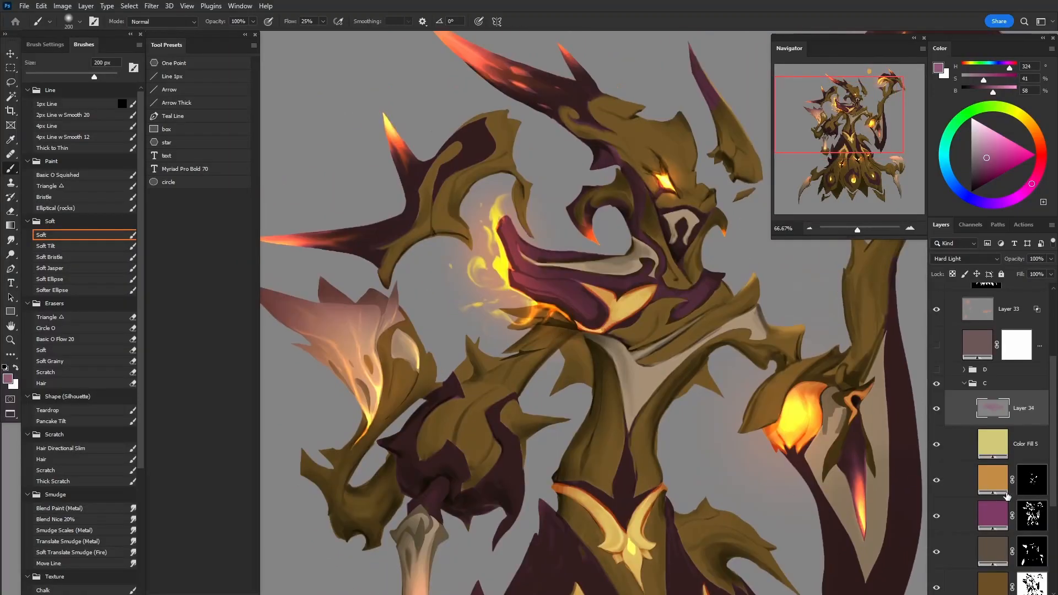
left_click_drag(858, 461, 876, 509)
left_click_drag(874, 551, 835, 554)
left_click(1034, 525, "ctrl")
key("ctrl+h")
key("ctrl+h")
left_click(1030, 551, "ctrl")
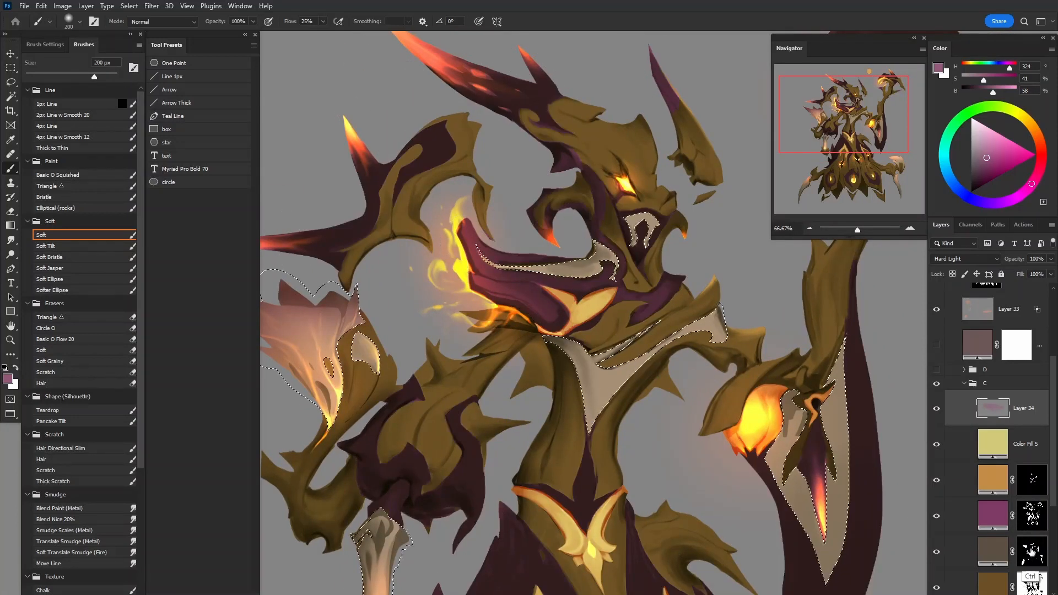
Hide the panels and brush the magenta tint onto the pale collar, the raised arm's blade and the lowered forearm bone
key("Tab")
left_click_drag(610, 291, 581, 309)
left_click_drag(702, 287, 716, 288)
key("ctrl+h")
key("ctrl+h")
mouse_move(806, 361)
left_mouse_down()
mouse_move(862, 396)
mouse_move(834, 307)
mouse_move(838, 349)
left_mouse_up()
mouse_move(393, 492)
left_mouse_down()
mouse_move(487, 395)
mouse_move(464, 444)
mouse_move(451, 409)
left_mouse_up()
key("ctrl+z")
mouse_move(495, 381)
left_mouse_down()
mouse_move(515, 420)
mouse_move(454, 396)
left_mouse_up()
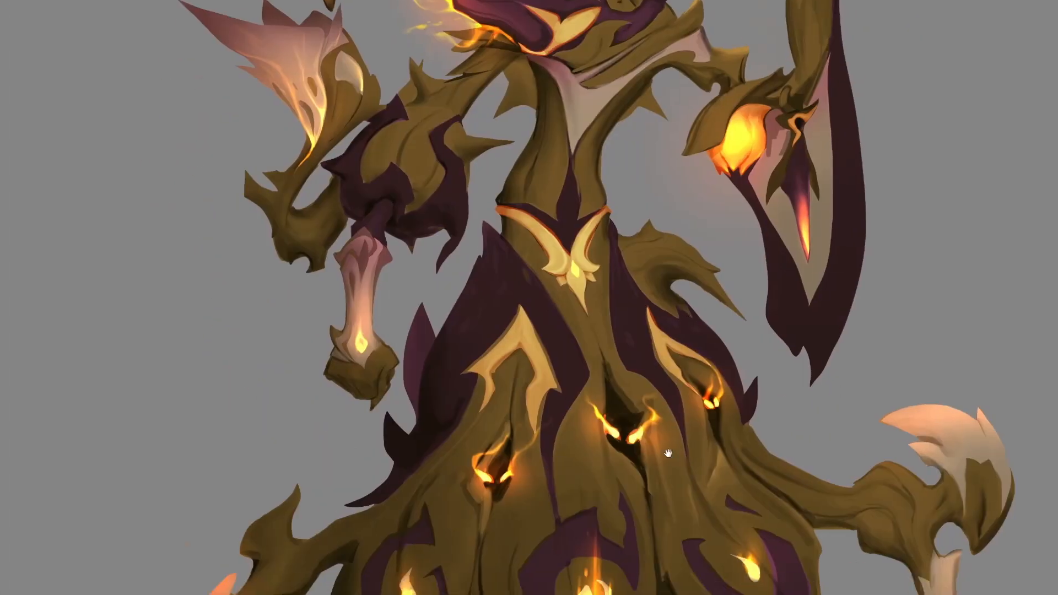
Brush the magenta tint onto the pale claws of both side legs, near their bases and inner edges
left_click_drag(667, 453, 643, 340)
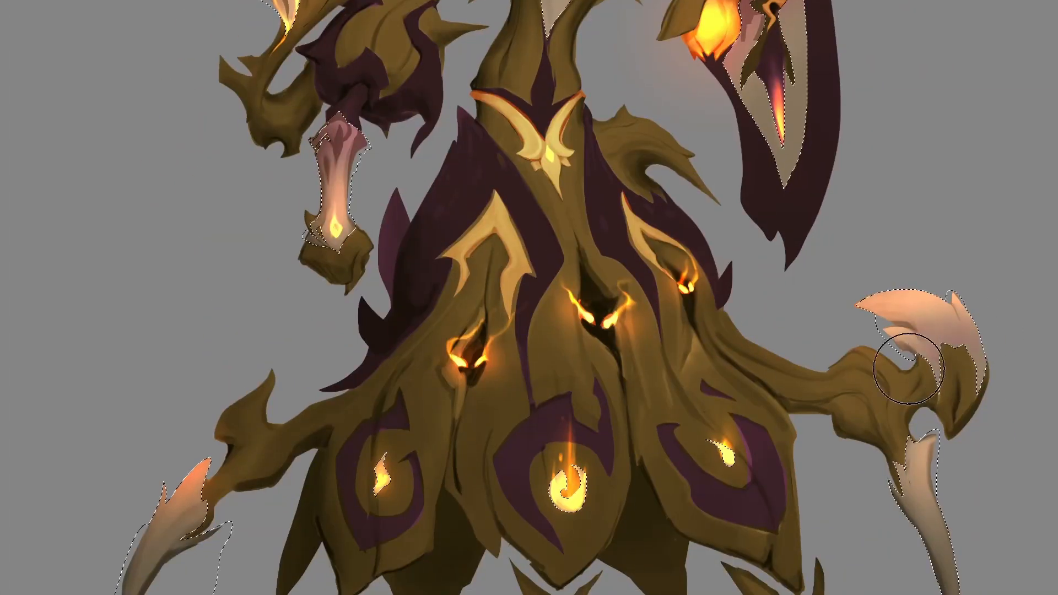
key("ctrl+z")
left_click_drag(909, 266, 822, 357)
key("ctrl+z")
mouse_move(914, 375)
left_mouse_down()
mouse_move(888, 342)
mouse_move(935, 353)
left_mouse_up()
mouse_move(916, 438)
left_mouse_down()
mouse_move(900, 425)
mouse_move(905, 453)
mouse_move(887, 460)
left_mouse_up()
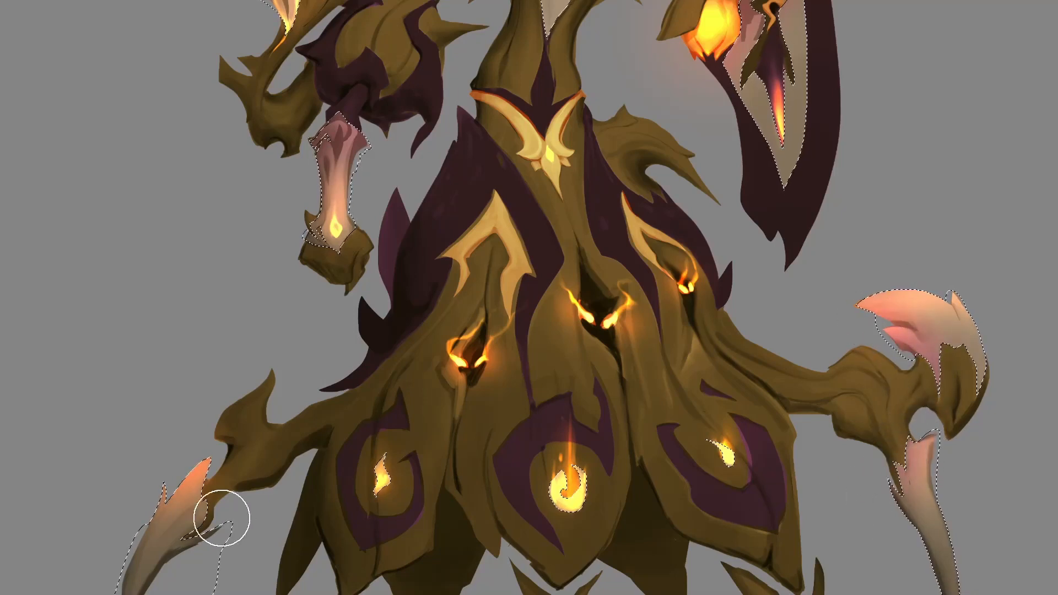
left_click_drag(871, 308, 904, 336)
Brush the magenta tint onto the pale collar trim and mouth plate, and clear the selection
left_click_drag(777, 317, 719, 540)
mouse_move(677, 294)
left_mouse_down()
mouse_move(661, 396)
mouse_move(722, 302)
left_mouse_up()
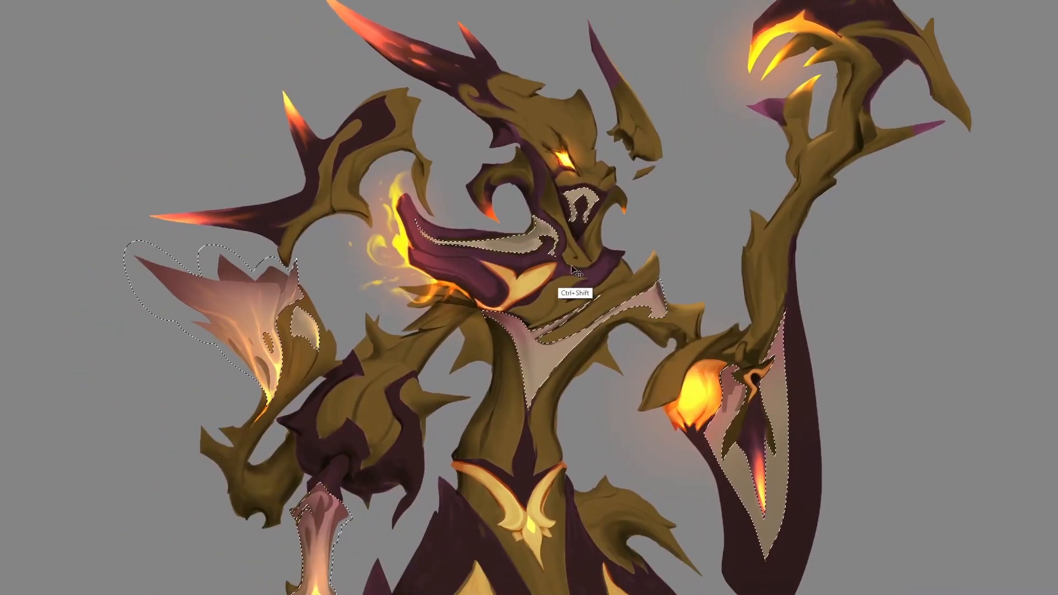
left_click(564, 299, "alt")
left_click_drag(527, 237, 492, 246)
left_click_drag(636, 229, 627, 201)
key("ctrl+d")
Examine the magenta tints on the torso, arms and legs, and the figure as a whole
key("e")
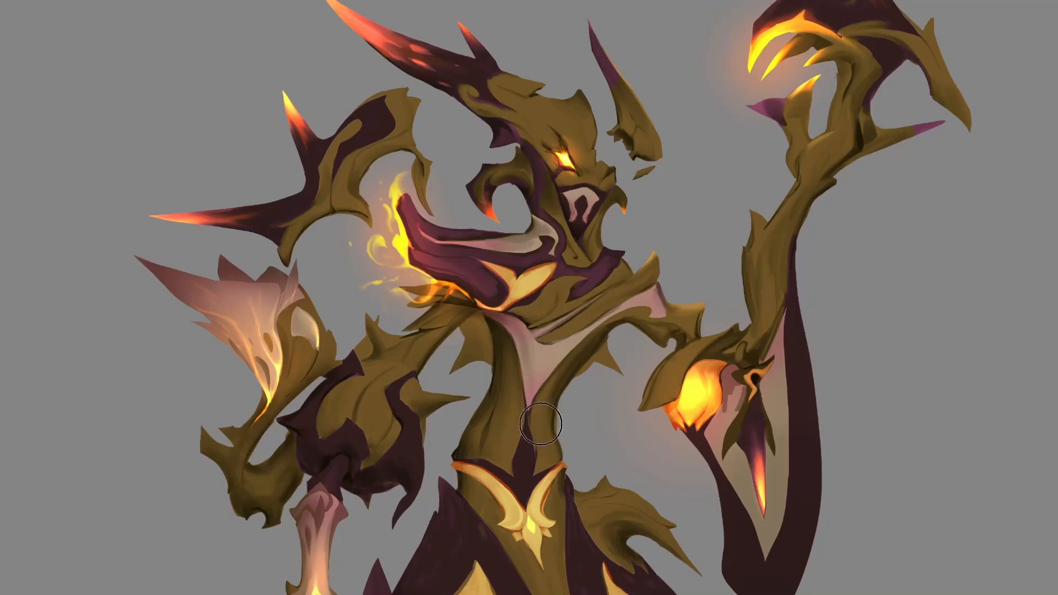
left_click_drag(760, 261, 733, 299)
left_click_drag(809, 196, 732, 278)
left_click_drag(444, 481, 560, 350)
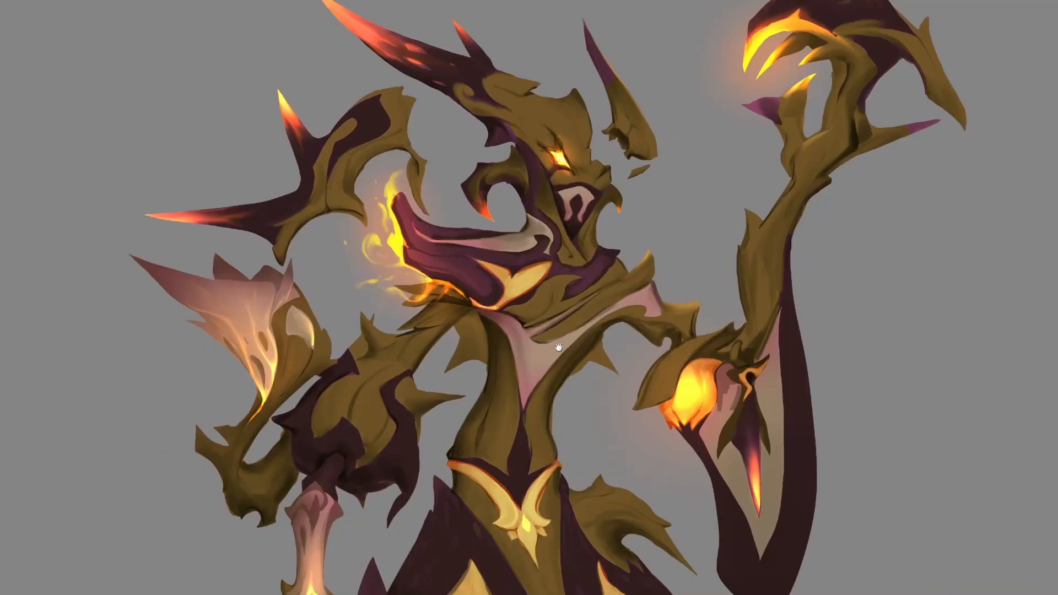
left_click_drag(489, 377, 555, 296)
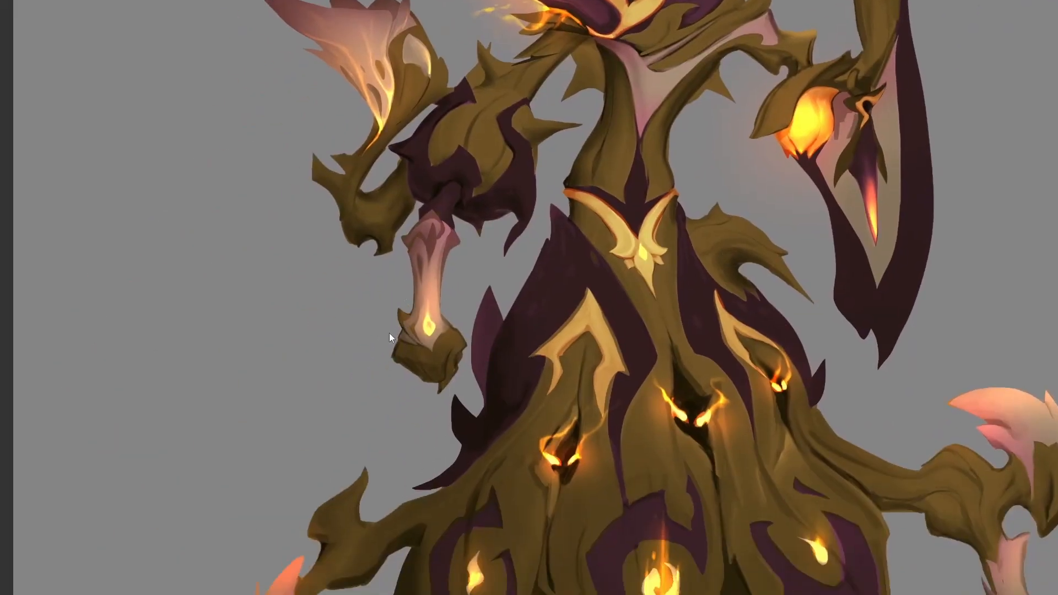
left_click_drag(636, 336, 574, 358)
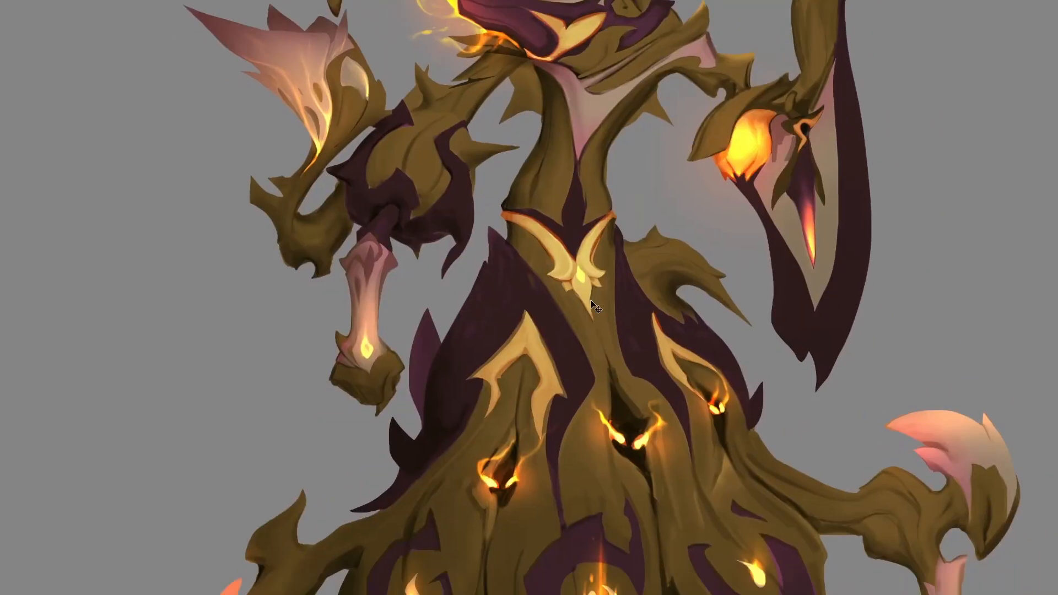
key("ctrl+minus")
key("ctrl+minus")
key("ctrl+minus")
key("ctrl+minus")
key("ctrl+plus")
key("ctrl+plus")
left_click_drag(652, 316, 643, 346)
key("f")
key("f")
mouse_move(753, 444)
left_mouse_down()
mouse_move(713, 474)
mouse_move(721, 452)
left_mouse_up()
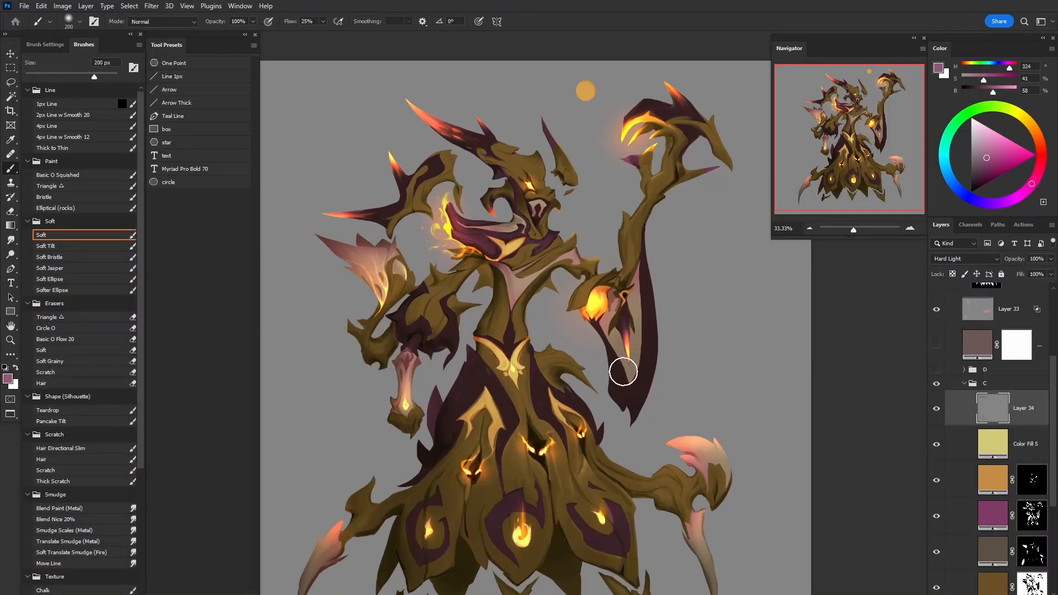
Check the raised arm's blade up close by toggling group C's purple and grey-brown color fills, and collapse the group
key("l")
key("ctrl+plus")
key("ctrl+plus")
key("ctrl+plus")
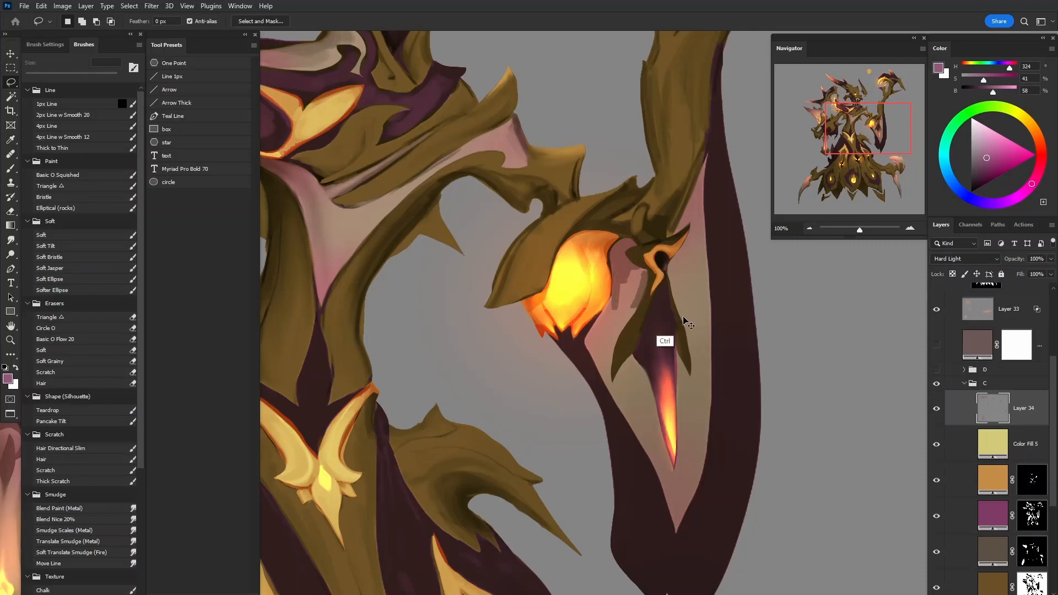
left_click(936, 516)
left_click(936, 516)
left_click(936, 552)
left_click(936, 552)
left_click(964, 383)
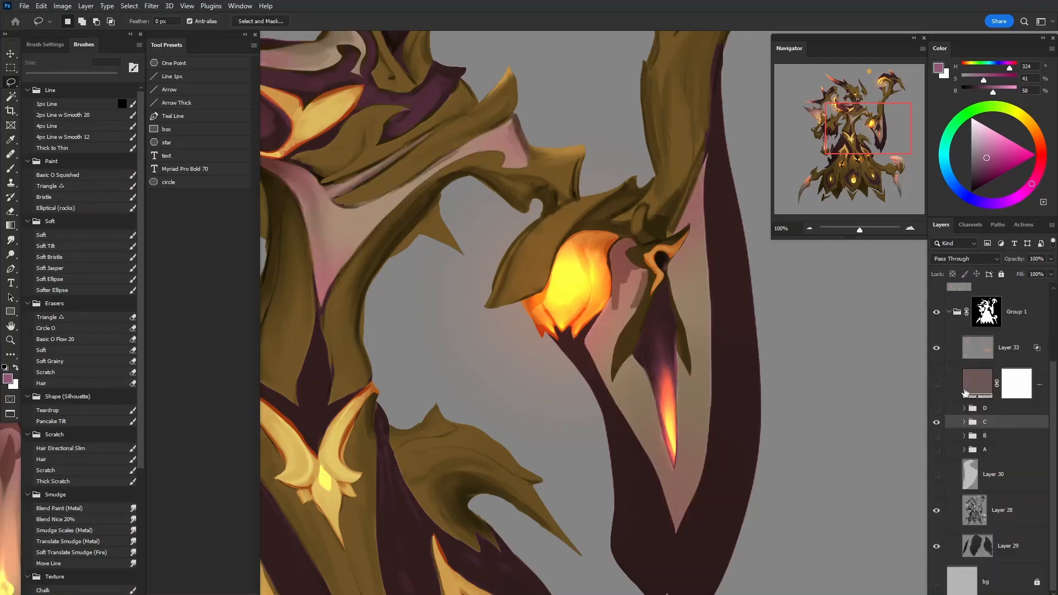
Make Layer 30 visible and merge it with Layer 28 to cover the stray strokes beside the glowing bulb
left_click(973, 516)
left_click(937, 478)
left_click(974, 485)
left_click(936, 478)
left_click(936, 479)
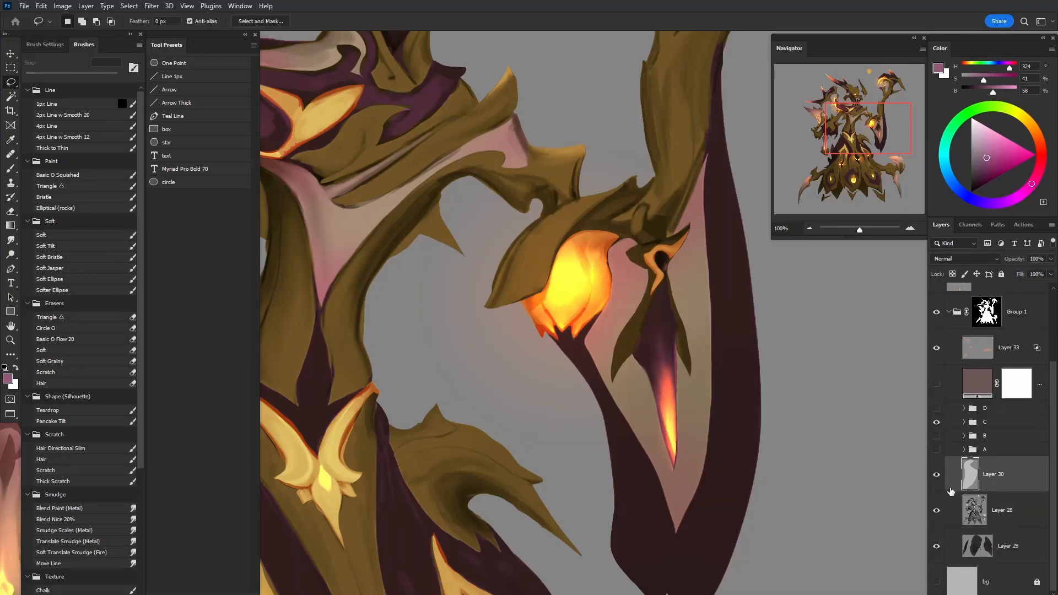
left_click(954, 517, "shift")
key("ctrl+e")
Examine the whole figure in different screen modes after the layer merge
key("ctrl+minus")
key("ctrl+minus")
key("ctrl+minus")
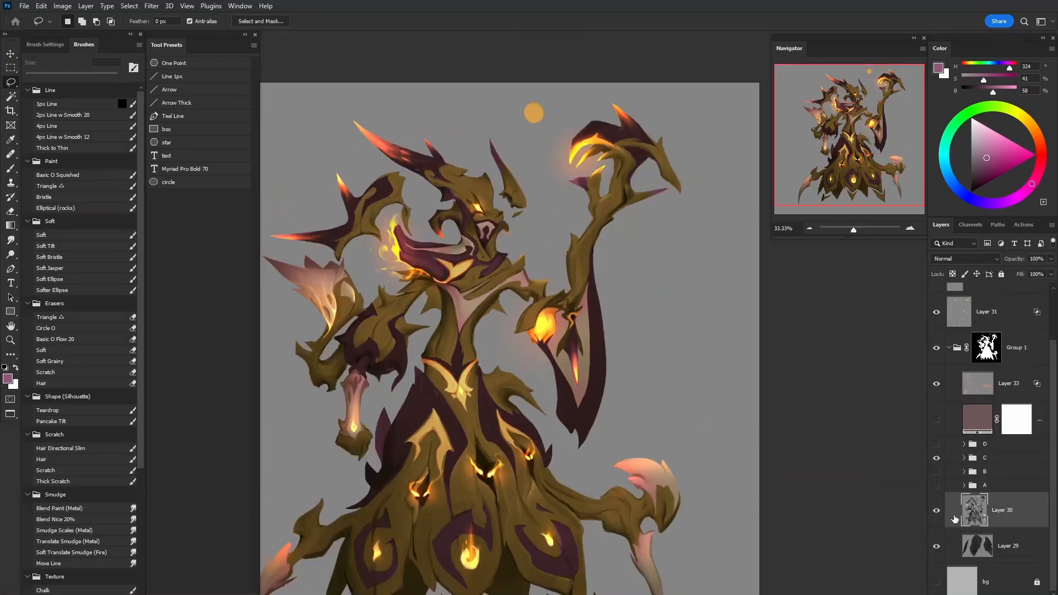
left_click_drag(639, 422, 668, 359)
left_click_drag(590, 388, 642, 433)
key("f")
key("f")
key("f")
key("f")
key("f")
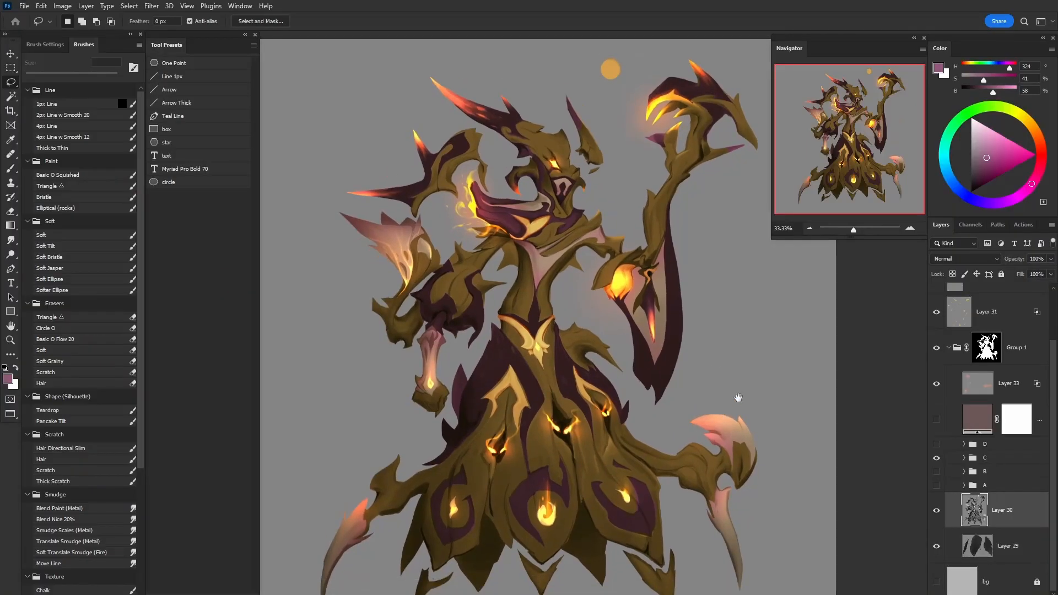
key("f")
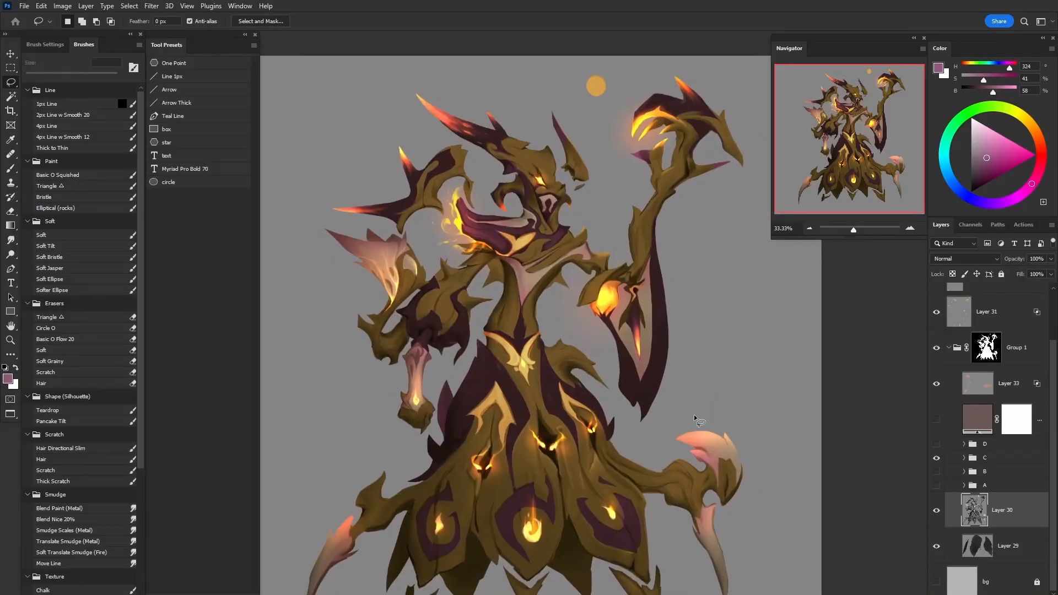
left_click_drag(661, 432, 701, 415)
Compare the figure with and without color group C and the glow layers above Group 1
left_click(987, 389)
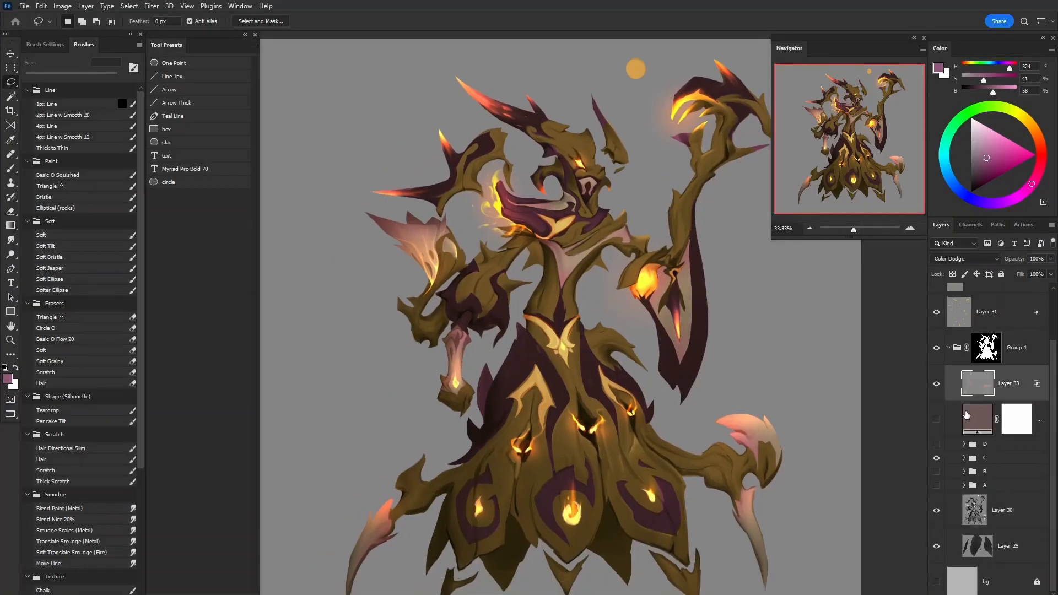
left_click(987, 461)
left_click(937, 459)
left_click(937, 459)
left_click_drag(775, 411, 746, 434)
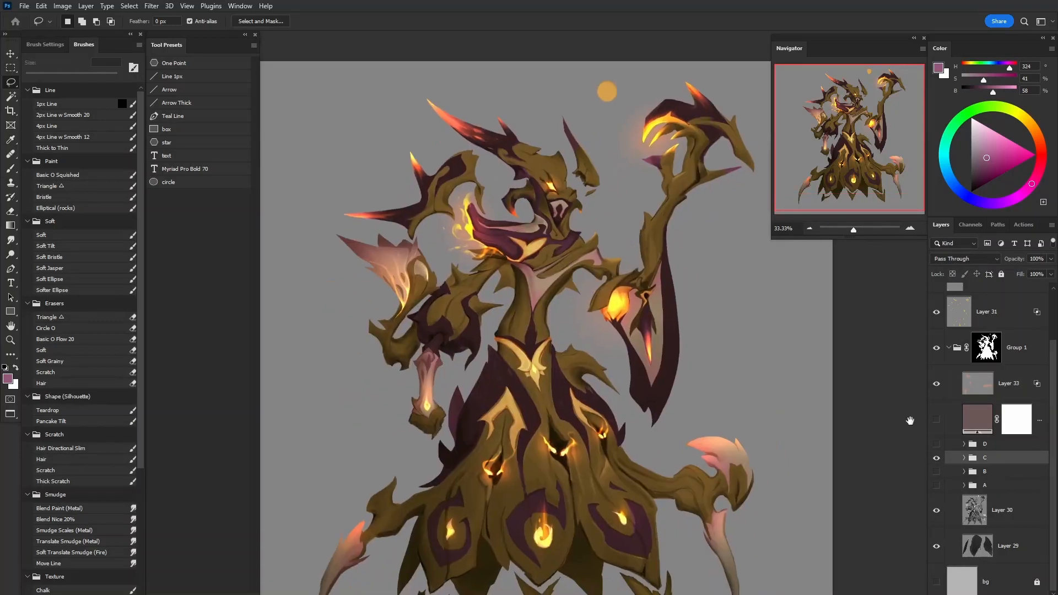
left_click(937, 459)
left_click(937, 460)
scroll(1046, 378, "up", 2)
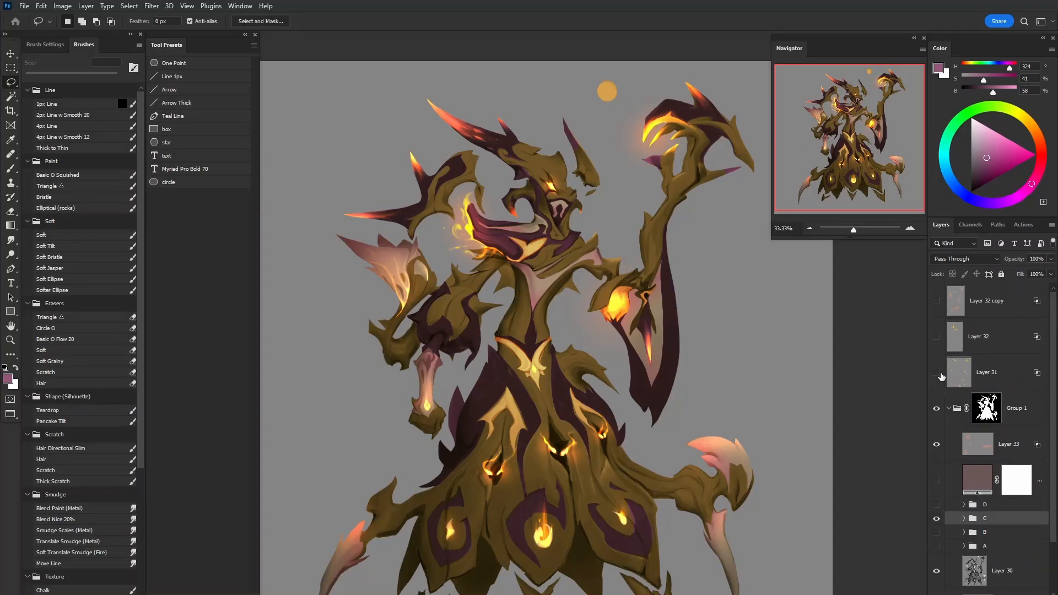
left_click(937, 375)
left_click_drag(937, 379, 940, 311)
Save the current colored state as a layer comp named "color with hardlight"
left_click(240, 5)
left_click(262, 250)
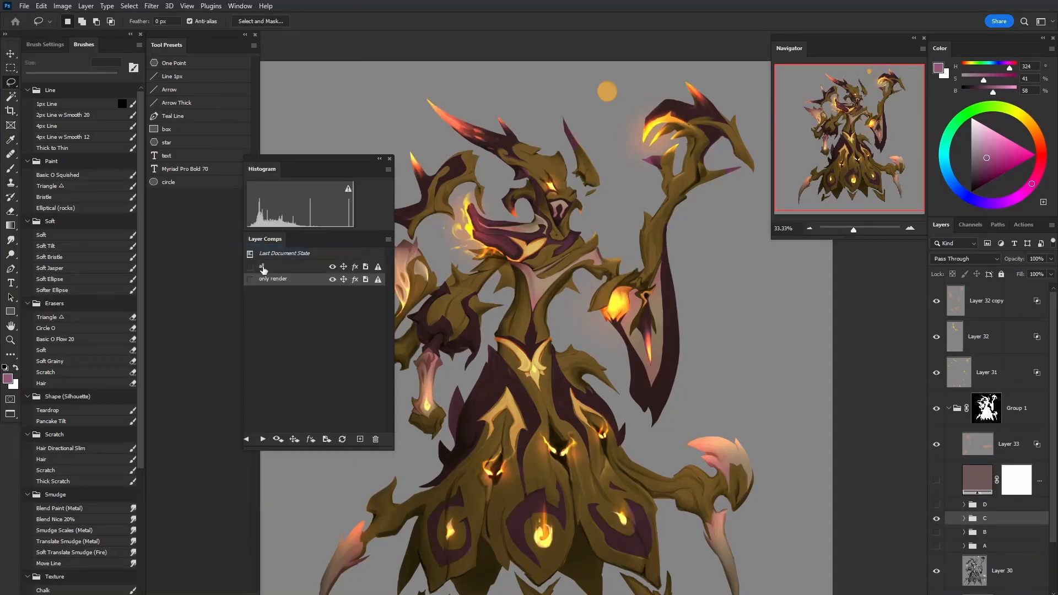
left_click(360, 440)
type("color")
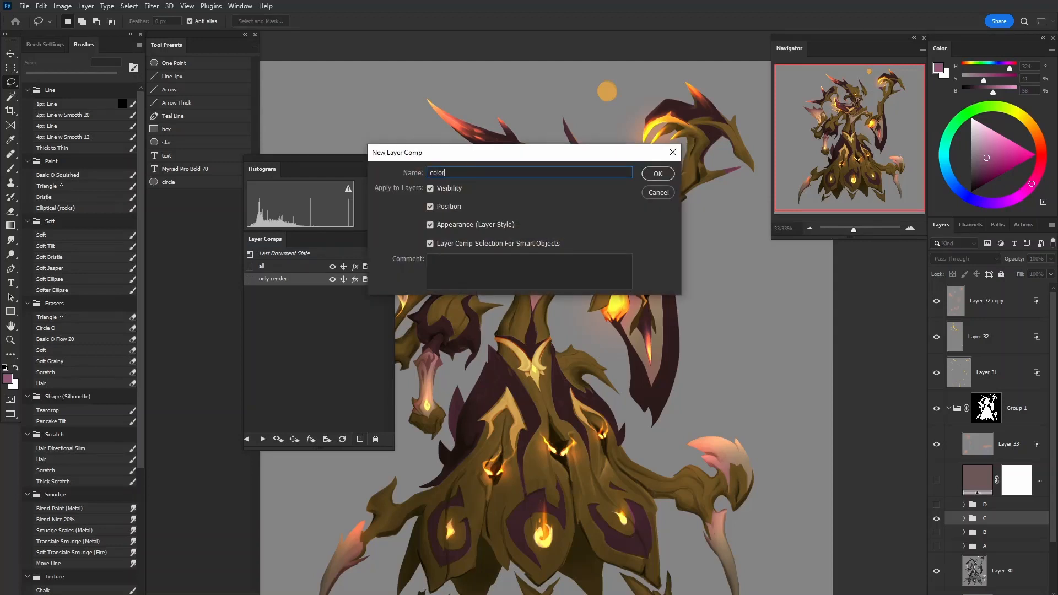
type(" with hardlight")
key("Return")
Hide color group C, Layers 31, 32, 32 copy and 33, and the remaining glows so only the grayscale figure shows
left_click_drag(607, 399, 687, 361)
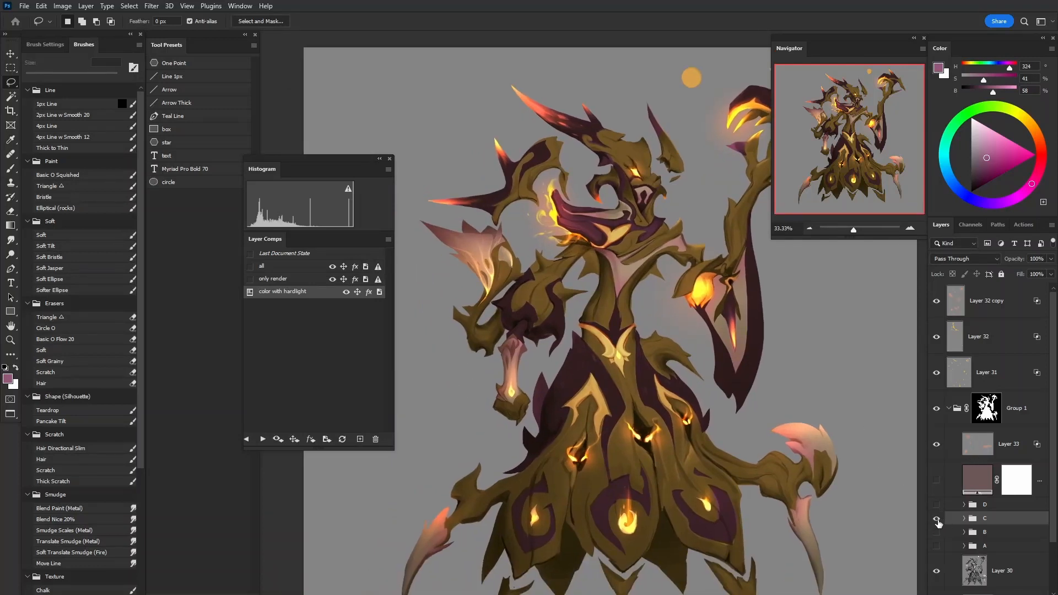
left_click(937, 519)
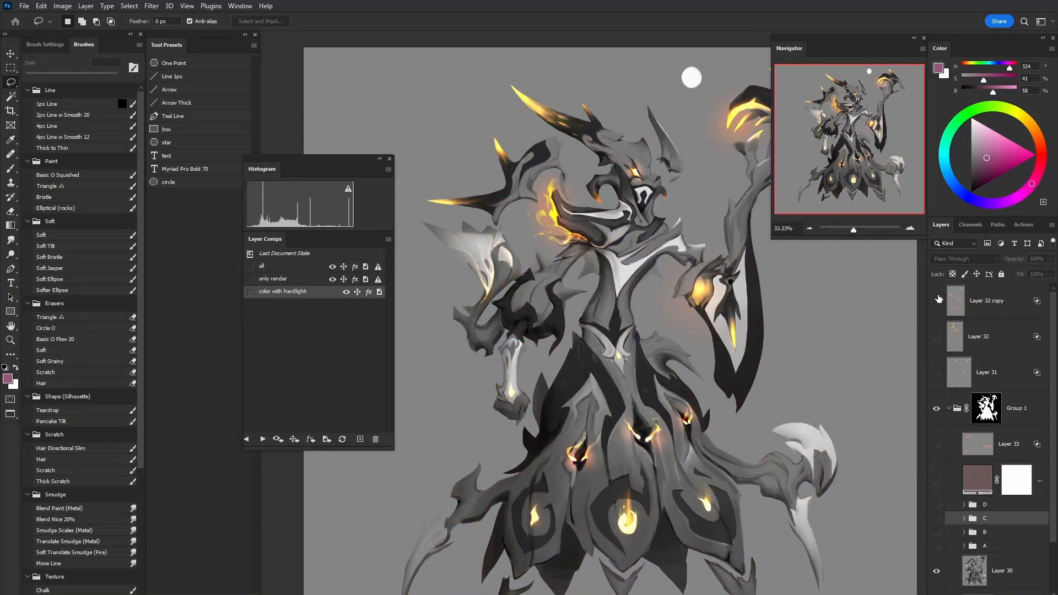
left_click(938, 299)
left_click(955, 300)
mouse_move(807, 438)
left_mouse_down()
mouse_move(824, 467)
mouse_move(813, 451)
left_mouse_up()
left_click(994, 519)
left_click(937, 520)
left_click(937, 520)
Add a Gradient Map adjustment layer directly above Layer 33 inside Group 1
left_click(999, 459)
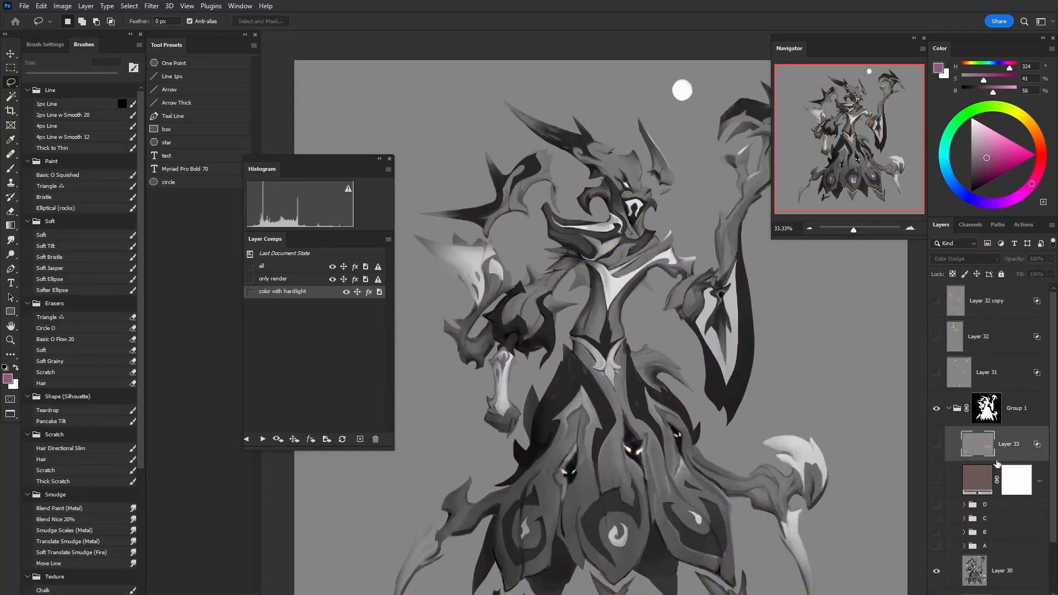
mouse_move(862, 474)
left_mouse_down()
mouse_move(831, 519)
mouse_move(852, 468)
left_mouse_up()
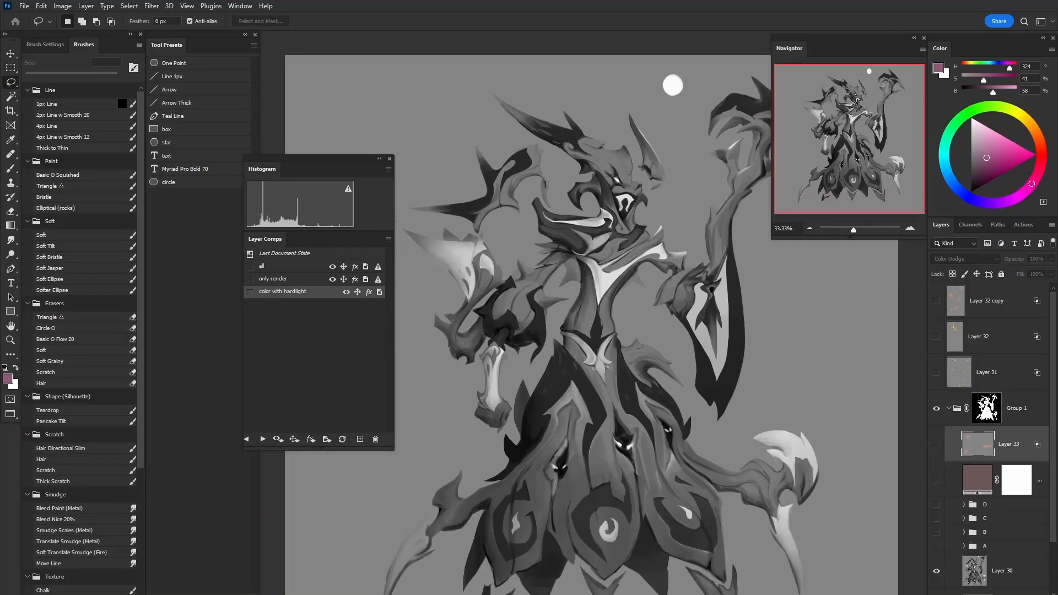
key("ctrl+g")
key("ctrl+z")
left_click(993, 594)
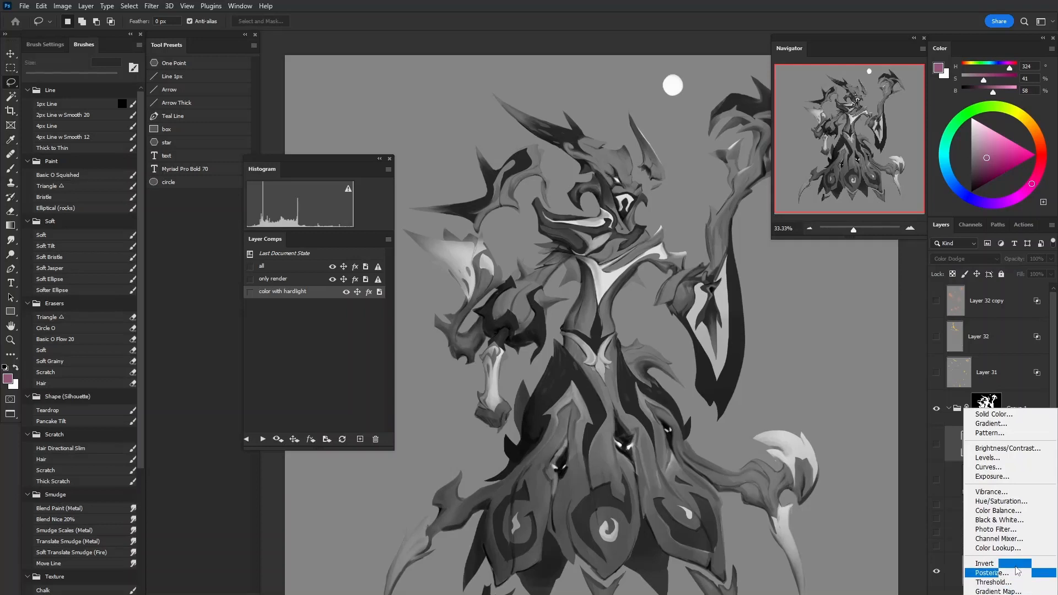
left_click(1004, 591)
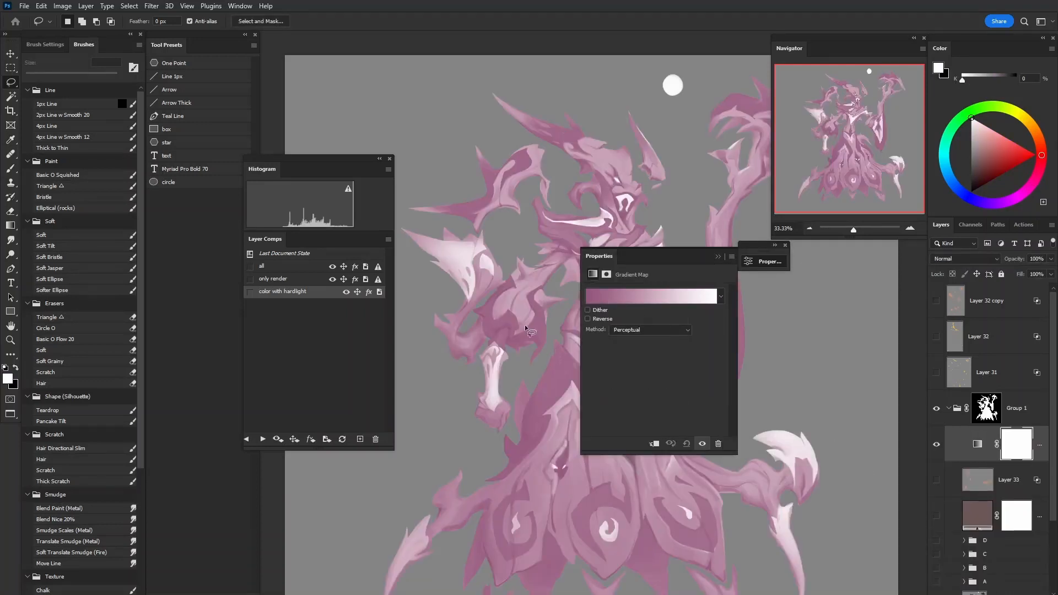
Move the Gradient Map properties off the figure and target the adjustment itself instead of its mask
left_click(650, 300)
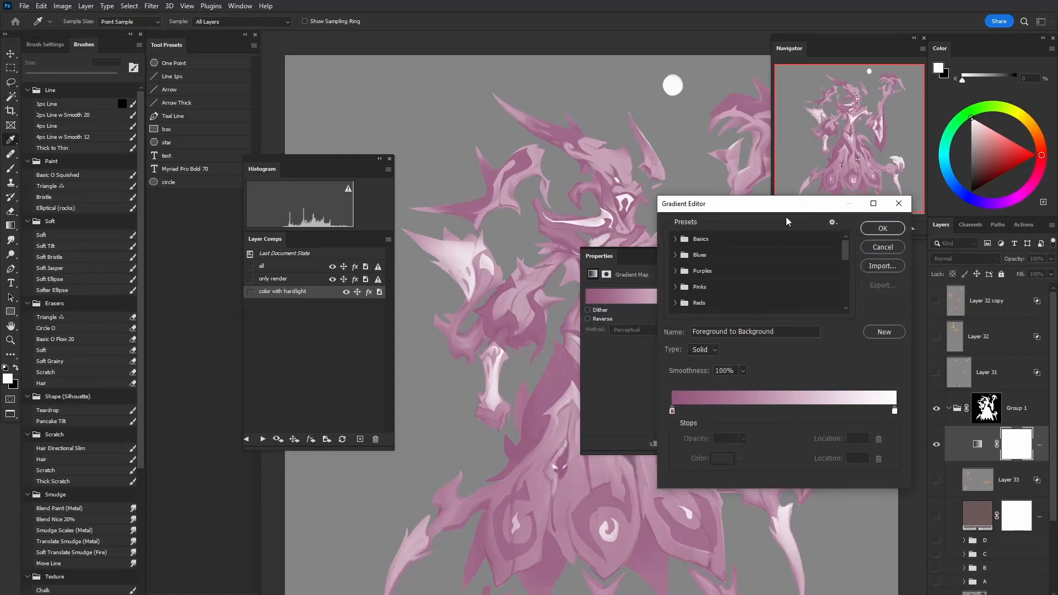
left_click(892, 248)
left_click_drag(643, 252, 809, 337)
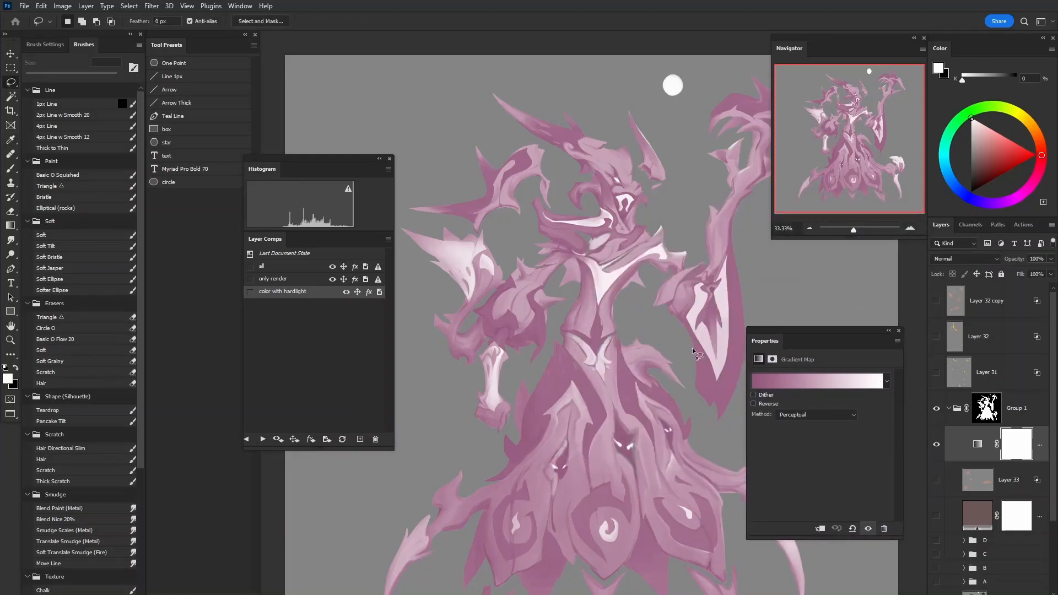
left_click(963, 451)
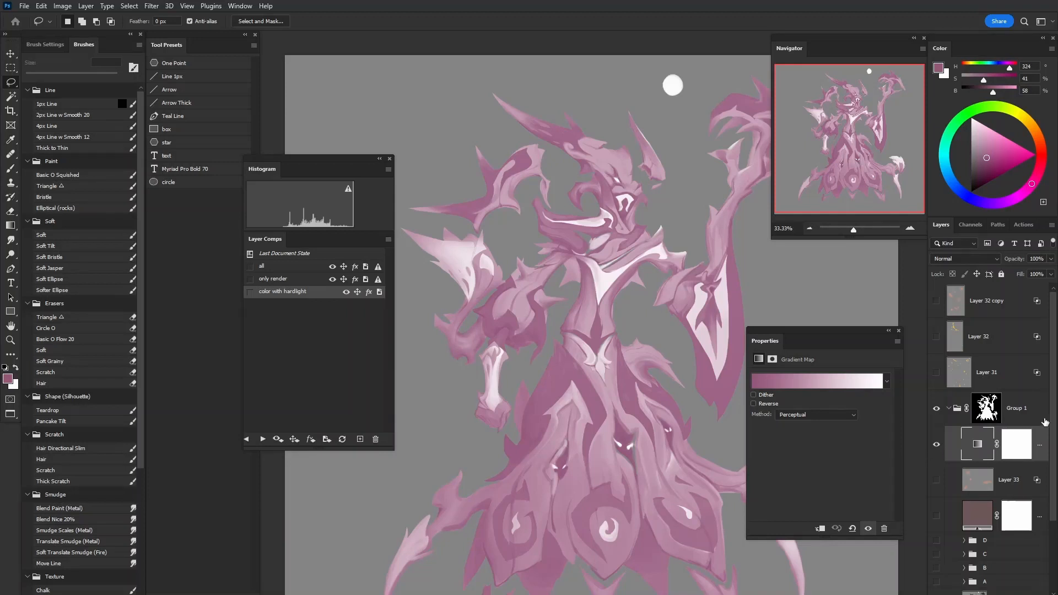
left_click(1016, 422)
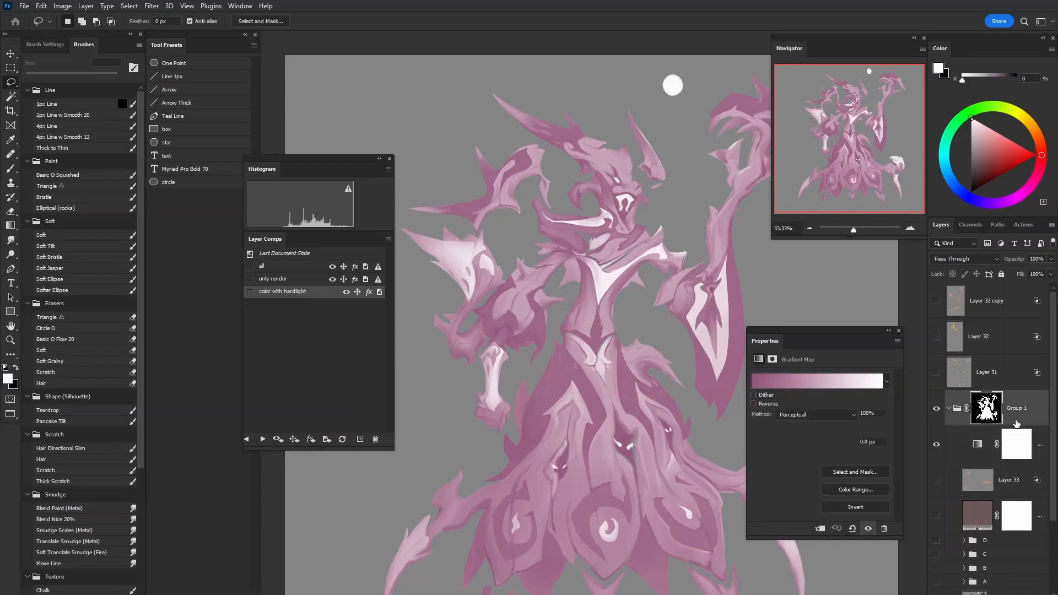
left_click(977, 445)
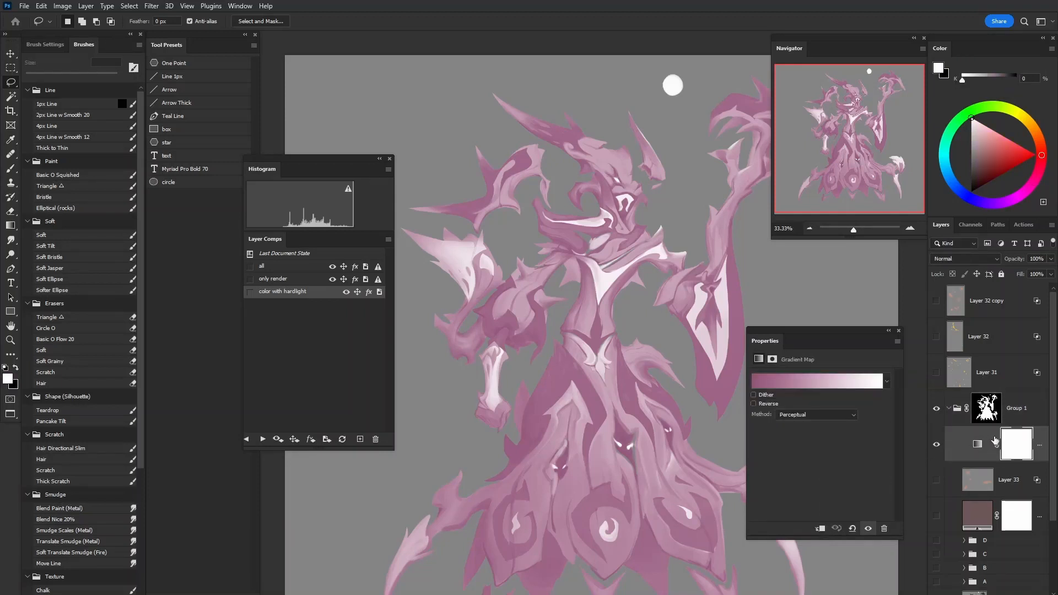
left_click(970, 451)
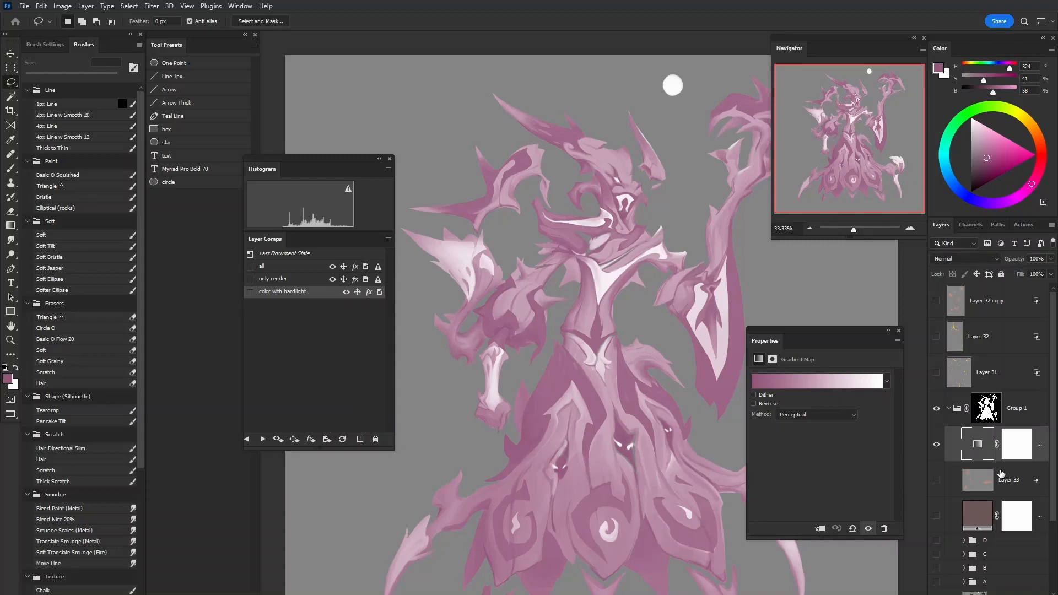
Compare the figure with and without the gradient map and look at its gradient stops
left_click_drag(1053, 454, 1052, 546)
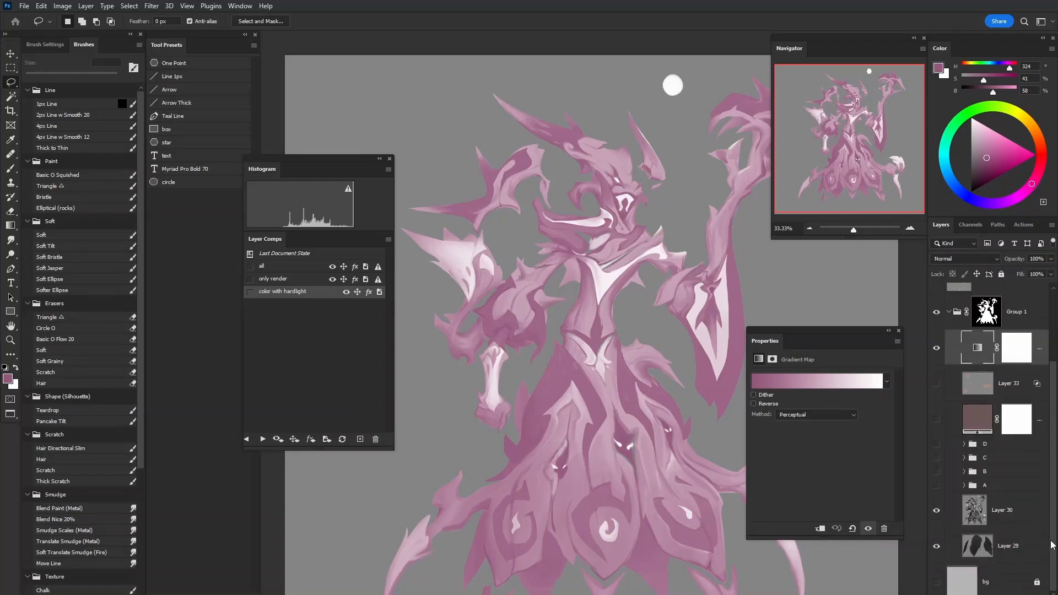
left_click(935, 353)
left_click(935, 354)
left_click(808, 385)
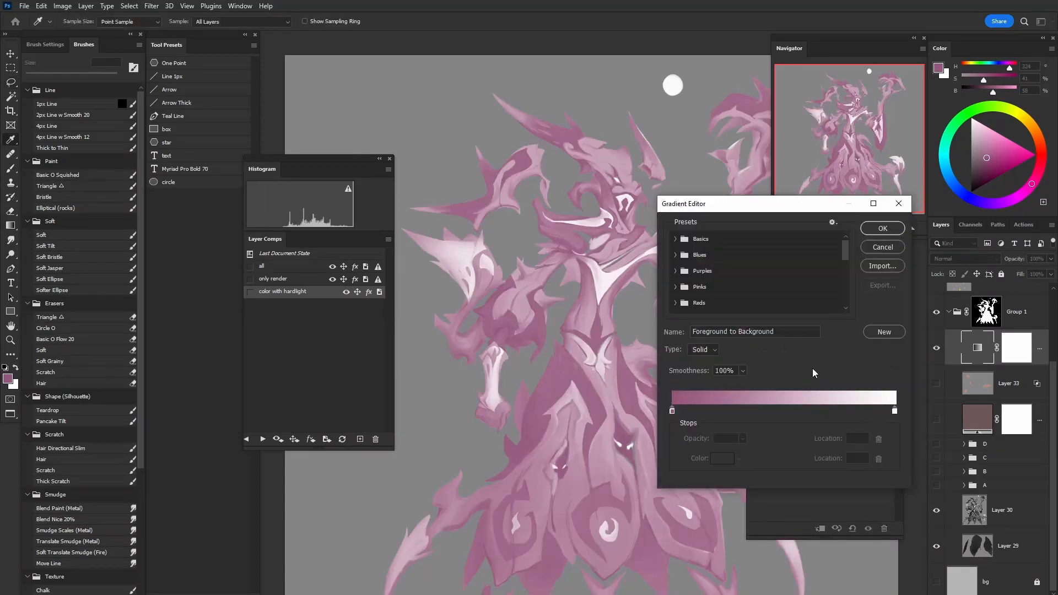
left_click(889, 249)
Set the starting stop of the gradient map to a very dark magenta
left_click(821, 378)
left_click_drag(777, 204, 845, 162)
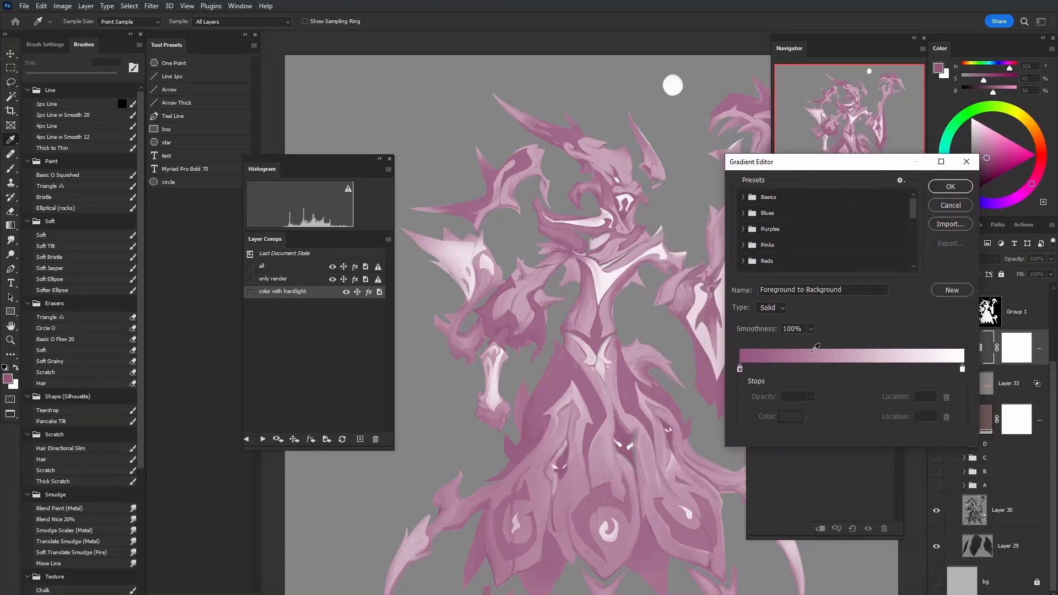
left_click(740, 369)
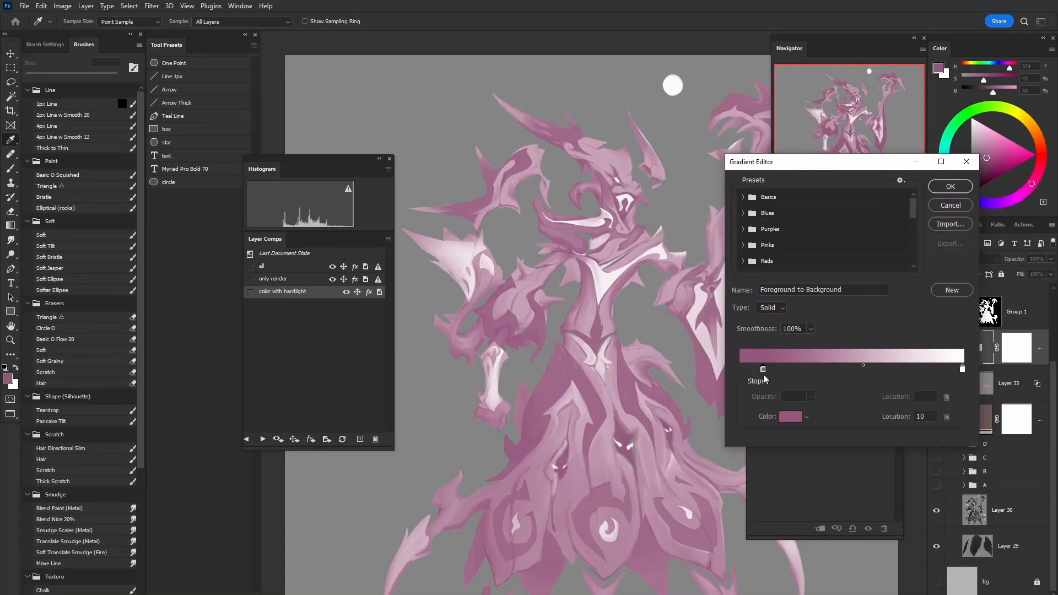
left_click(791, 417)
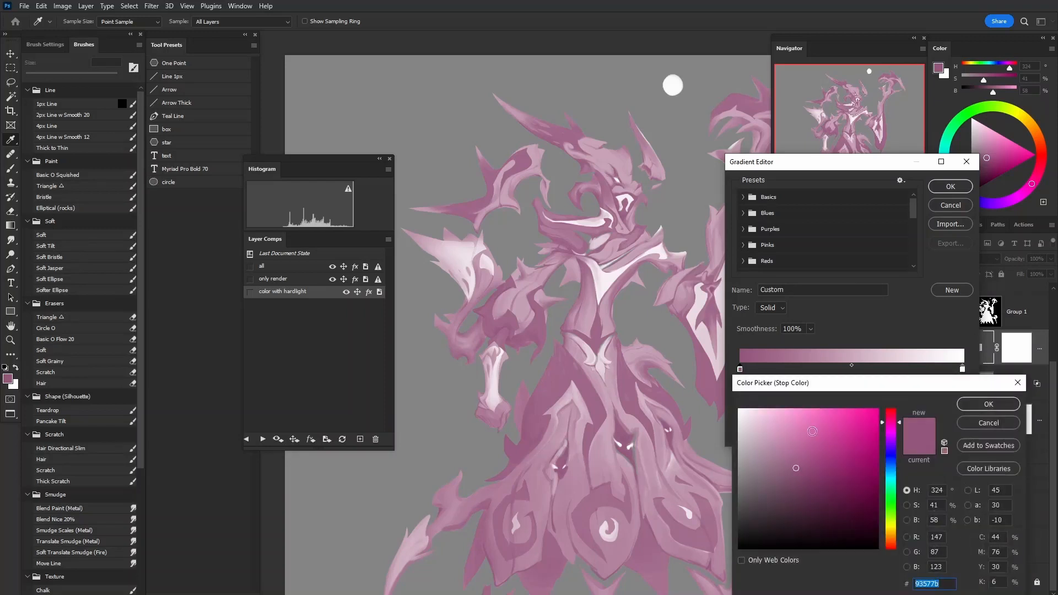
left_click(980, 423)
mouse_move(740, 369)
left_mouse_down()
mouse_move(777, 368)
mouse_move(730, 370)
left_mouse_up()
left_click(798, 415)
left_click_drag(825, 510, 866, 525)
left_click(989, 404)
Place the gradient's magenta stop at location 23 and darken its color to #865171
left_click_drag(778, 368, 789, 370)
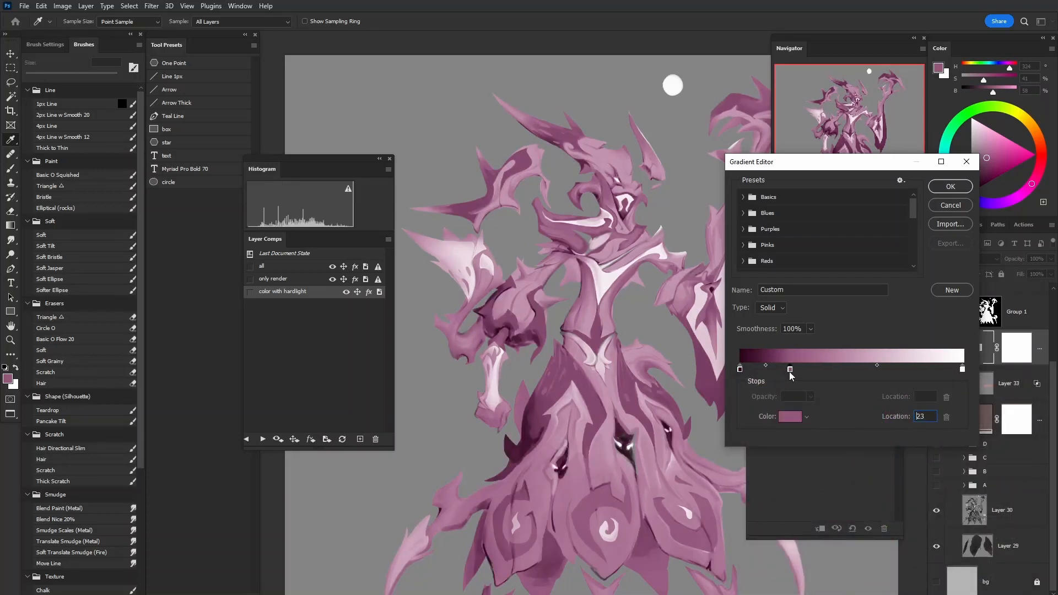
left_click(792, 418)
left_click_drag(809, 507, 795, 474)
left_click(986, 404)
Add a gradient stop at location 72 and set its color to pale blue #b1cbe1
left_click(899, 370)
left_click(792, 417)
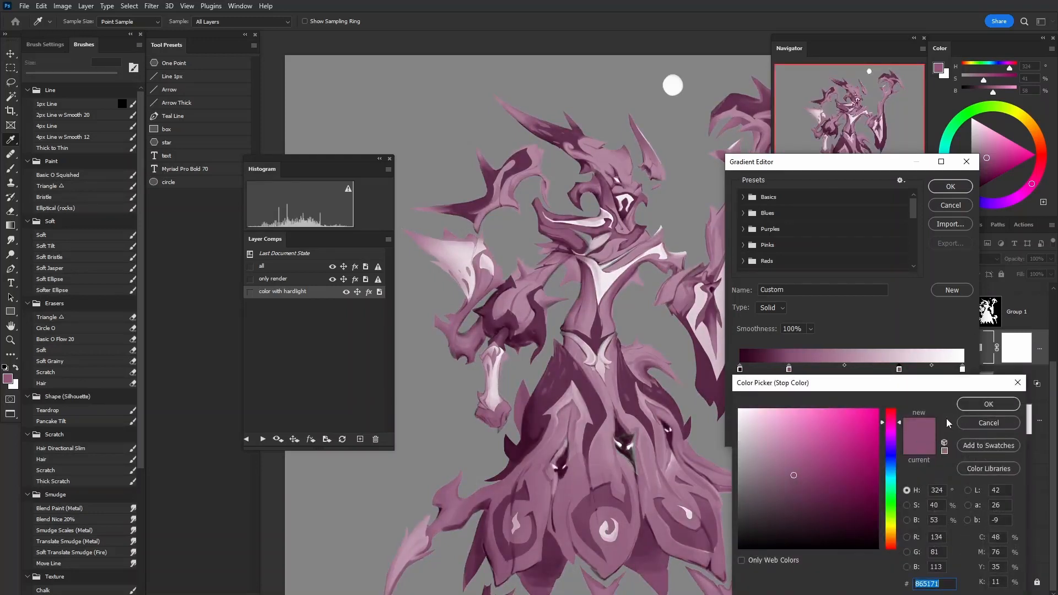
left_click(973, 423)
left_click_drag(898, 368, 871, 486)
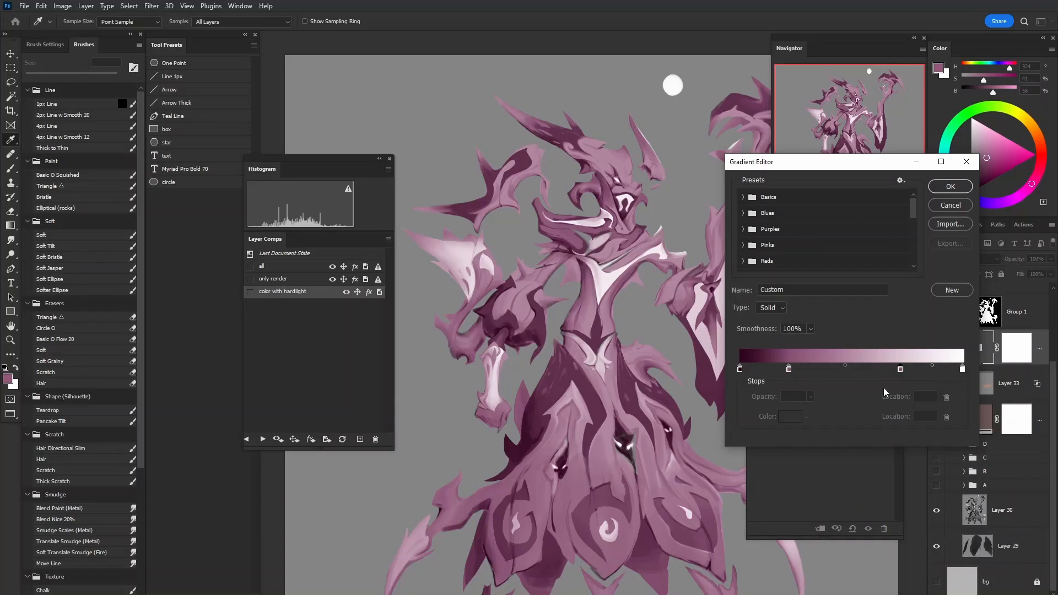
left_click(900, 369)
left_click(790, 416)
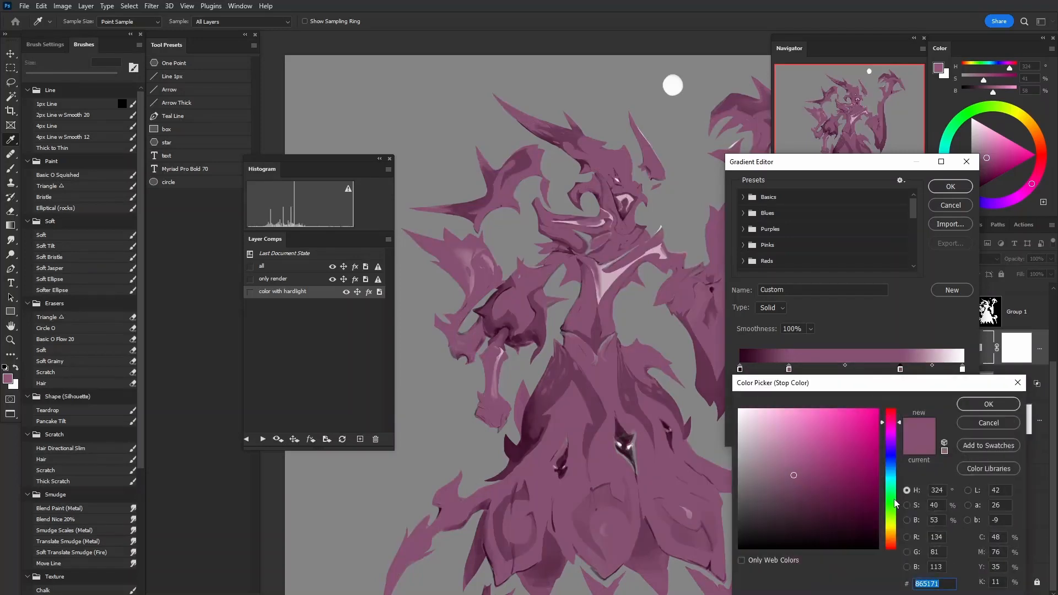
left_click(890, 522)
left_click(786, 428)
left_click(889, 468)
left_click(772, 417)
left_click_drag(772, 417, 767, 423)
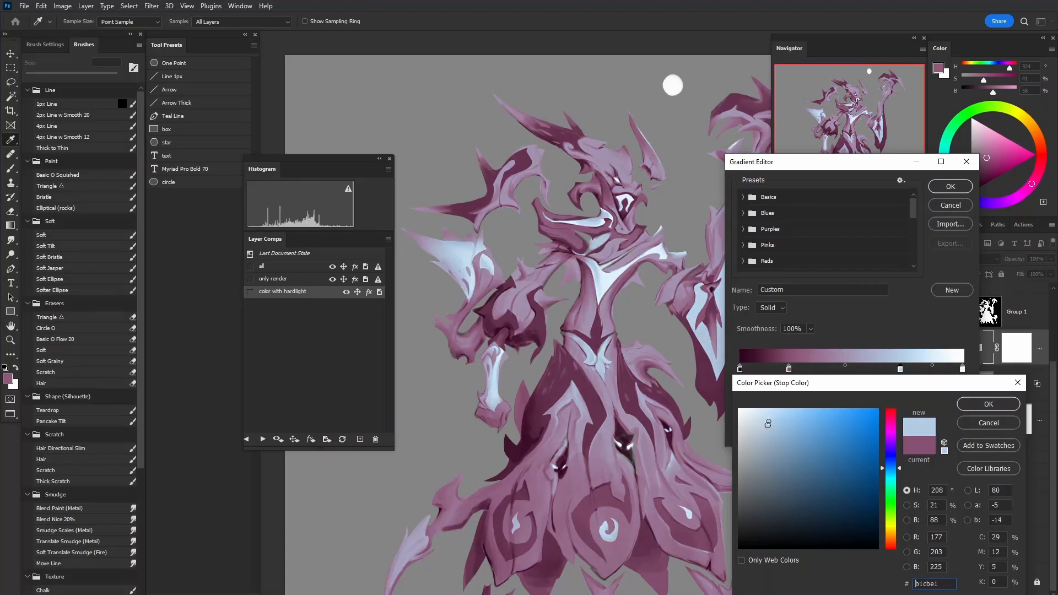
left_click(975, 407)
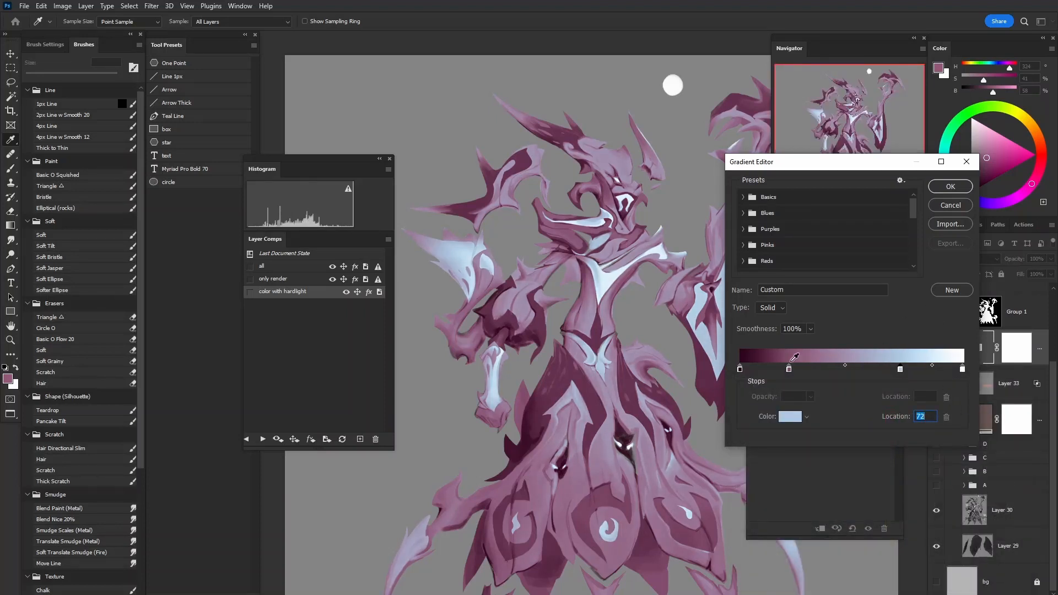
Move the magenta gradient stop to location 28, shift its hue toward purple, and apply the gradient
left_click_drag(788, 368, 802, 368)
left_click(790, 417)
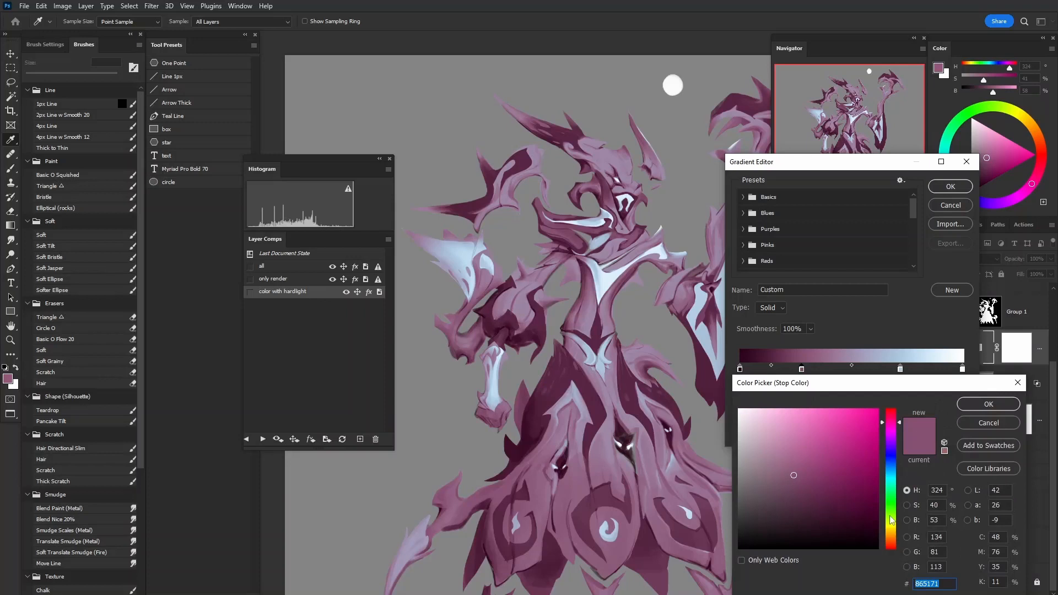
left_click(893, 432)
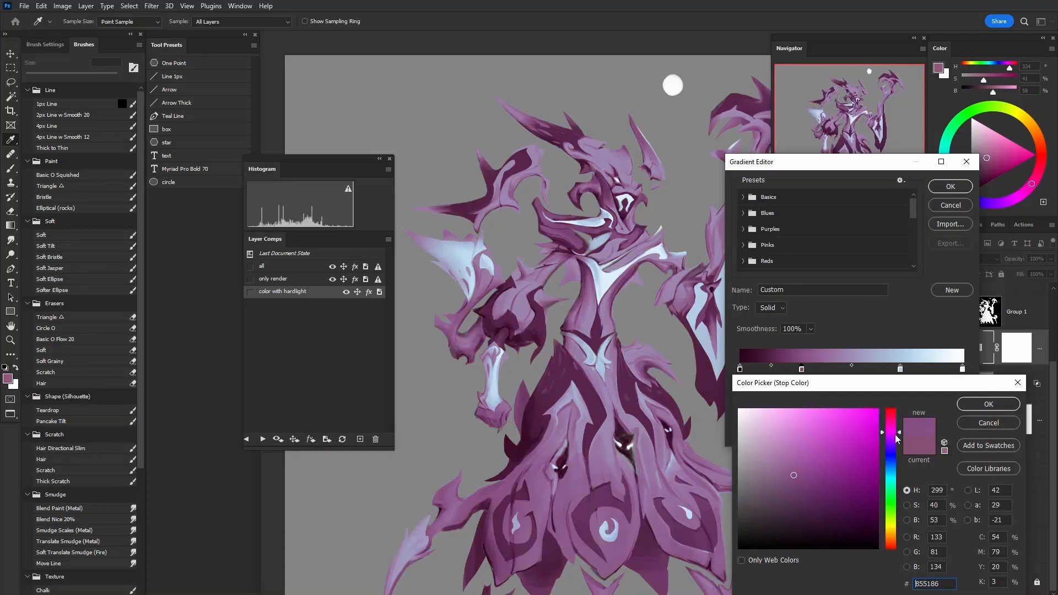
left_click(893, 426)
left_click(894, 430)
left_click(999, 406)
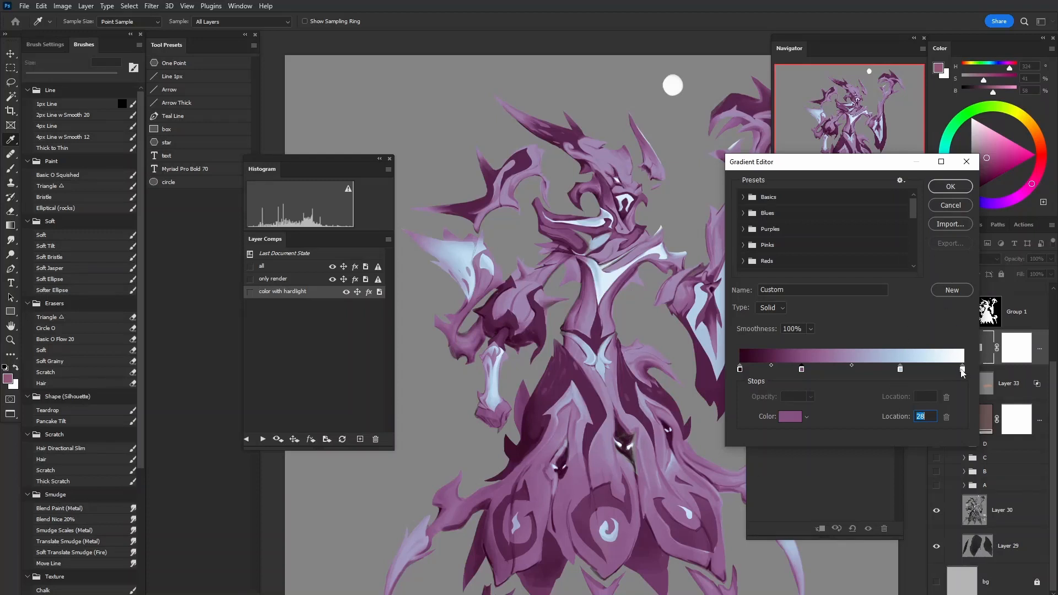
left_click(955, 188)
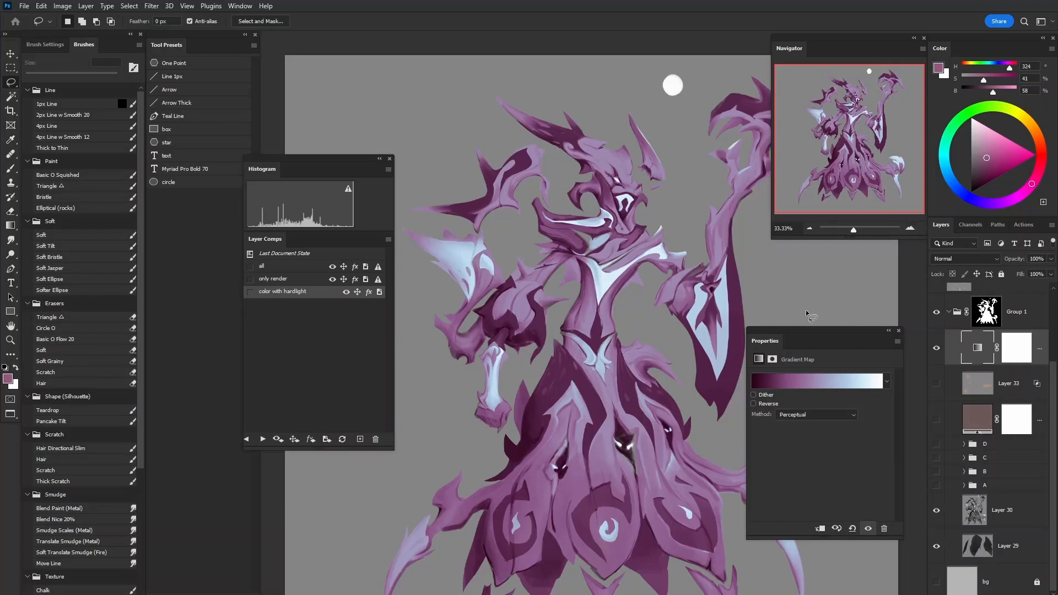
Examine the gradient-mapped figure at different zooms, with and without color group D beneath the map
key("ctrl+minus")
key("ctrl+minus")
key("ctrl+plus")
key("ctrl+plus")
left_click_drag(731, 353, 686, 390)
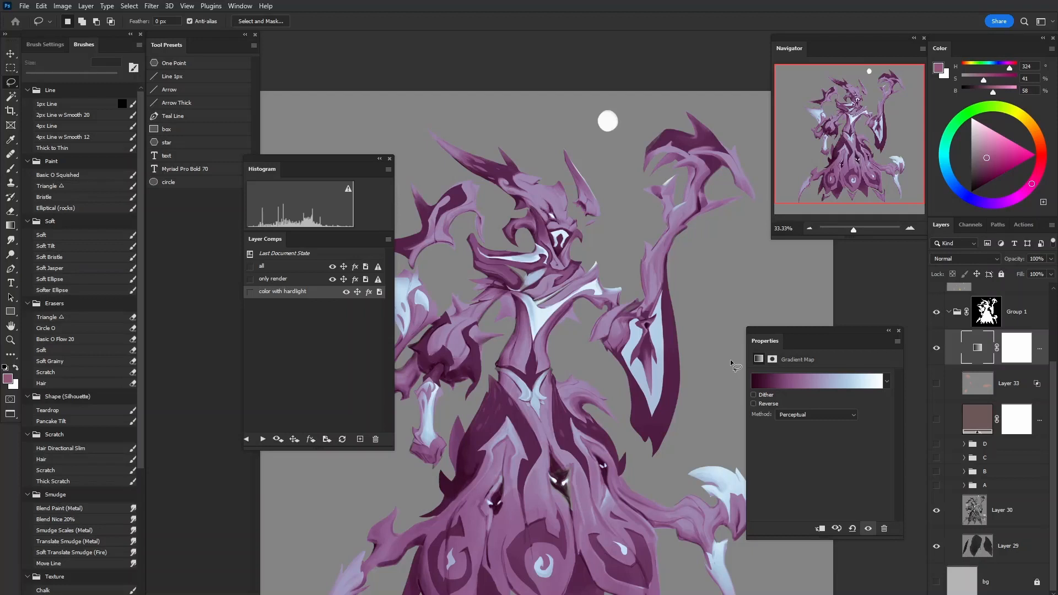
left_click(981, 444)
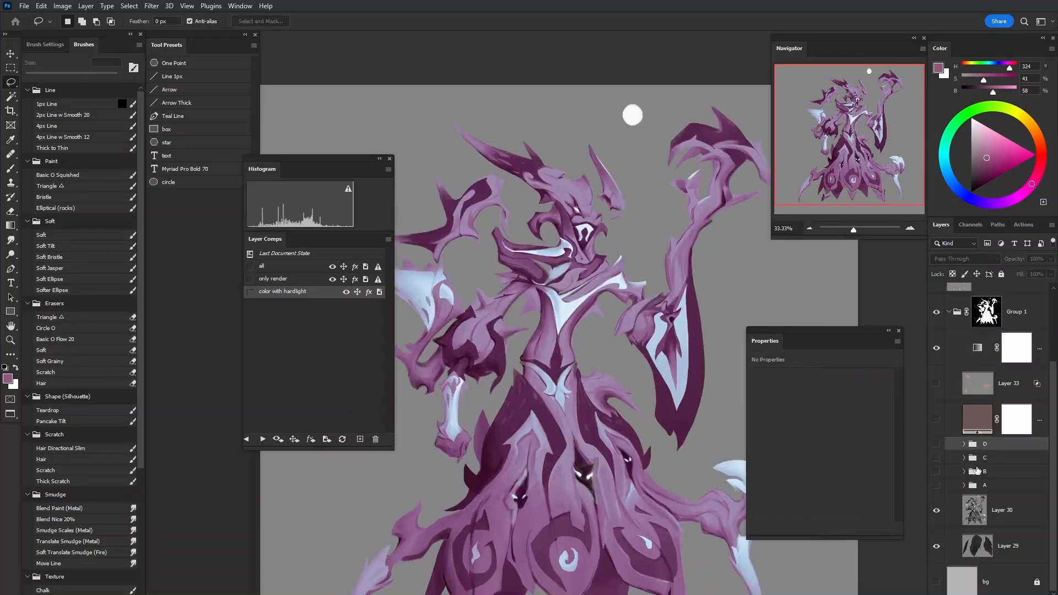
left_click(936, 444)
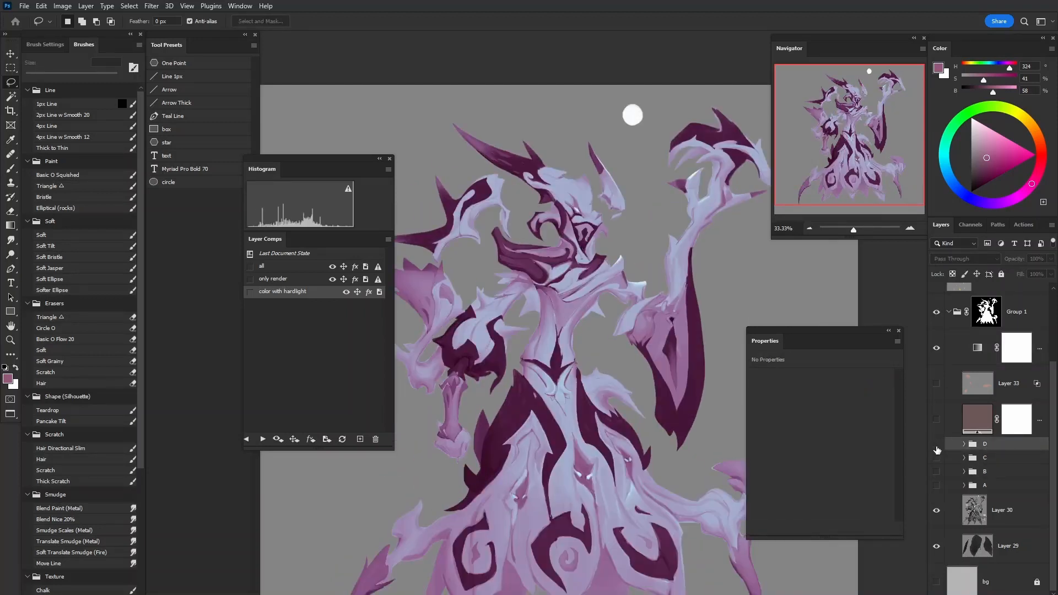
left_click(936, 444)
Duplicate group D, move the copy above the gradient map in Group 1, and rename it E
key("ctrl+j")
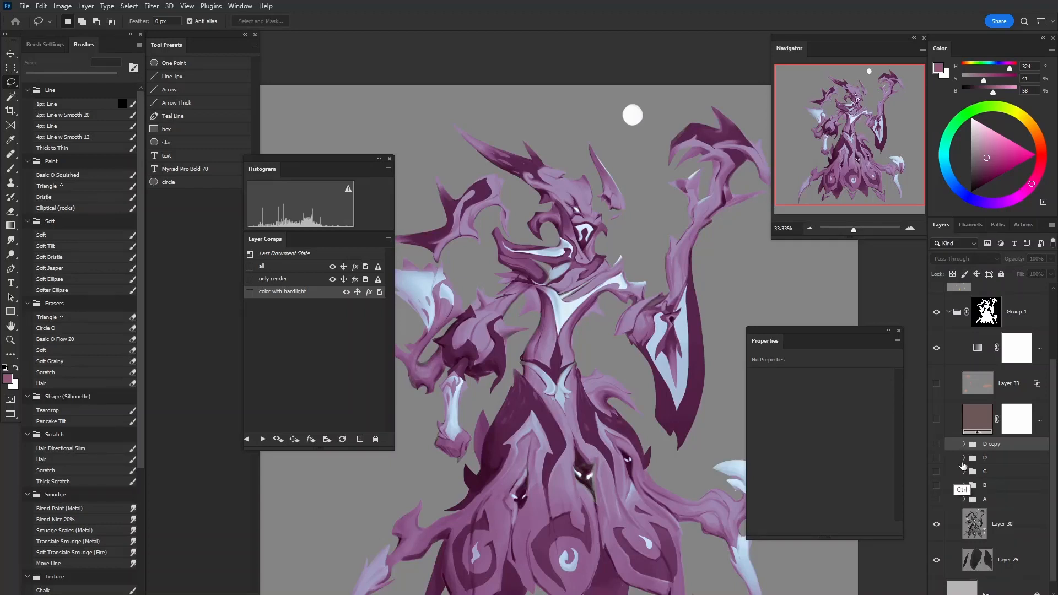
left_click_drag(1000, 446, 986, 337)
double_click(992, 337)
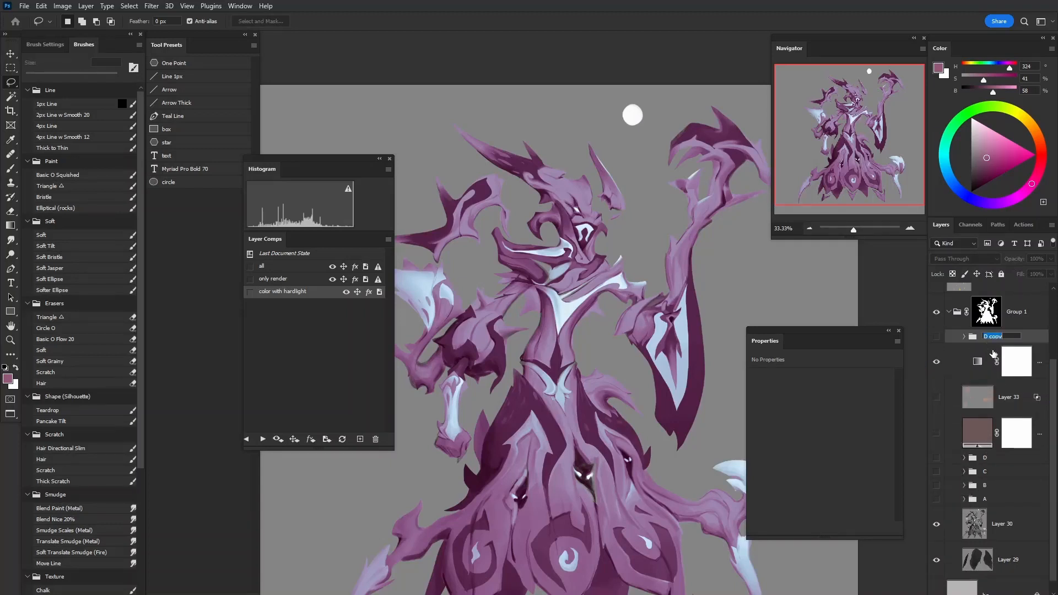
type("E")
key("Return")
Compare the figure with and without group E over the gradient map, leaving the group visible
left_click(936, 336)
left_click(937, 338)
left_click(937, 337)
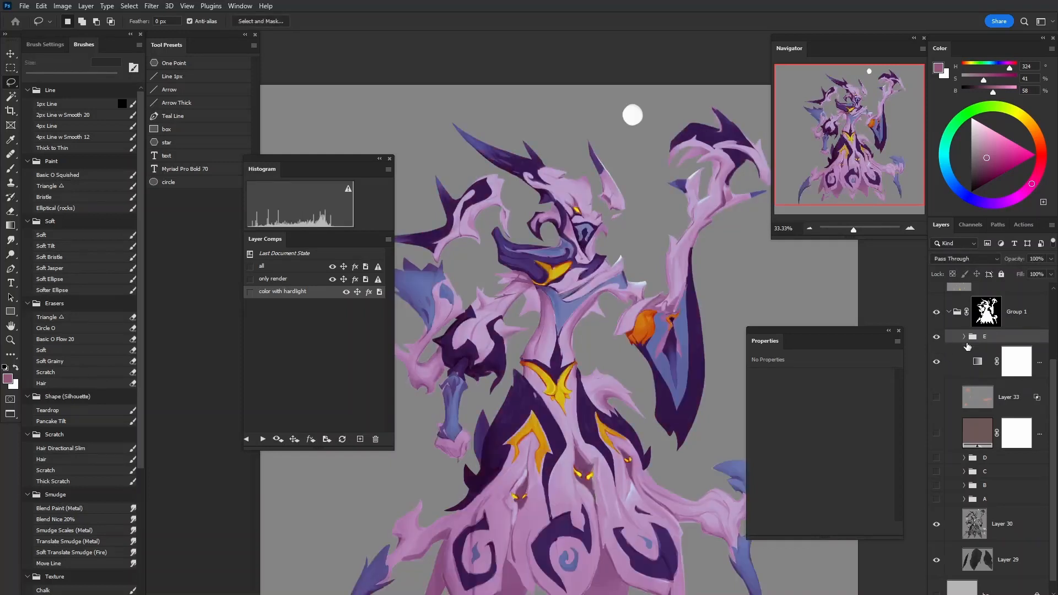
Move the gradient map to the top of group E, expand the group, and hide all its color fills
left_click_drag(976, 362, 979, 336)
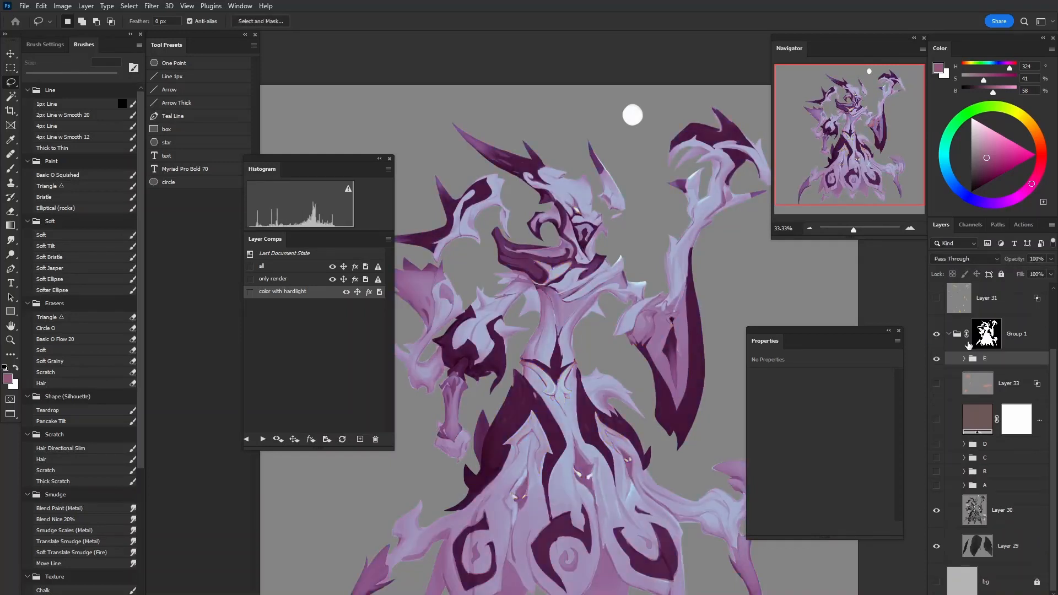
left_click(964, 360)
left_click_drag(1053, 401, 1053, 439)
left_click_drag(938, 483, 940, 343)
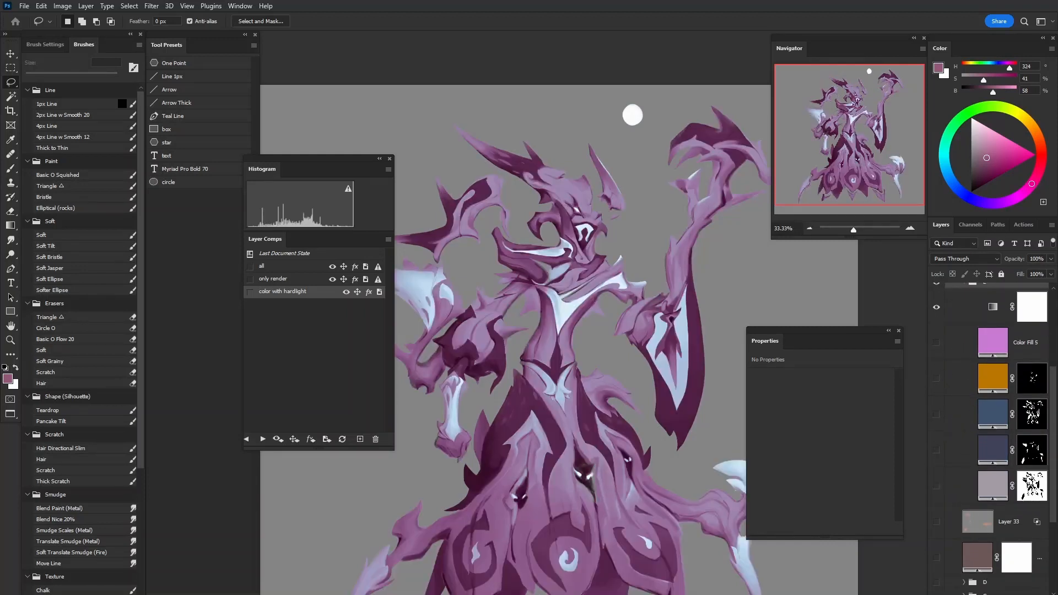
left_click_drag(928, 589, 920, 590)
left_click_drag(1053, 410, 1054, 383)
Compare the figure with and without the gradient map, leaving the gradient map layer selected and visible
left_click(930, 358)
left_click(930, 358)
left_click(930, 358)
left_click(930, 360)
left_click(985, 361)
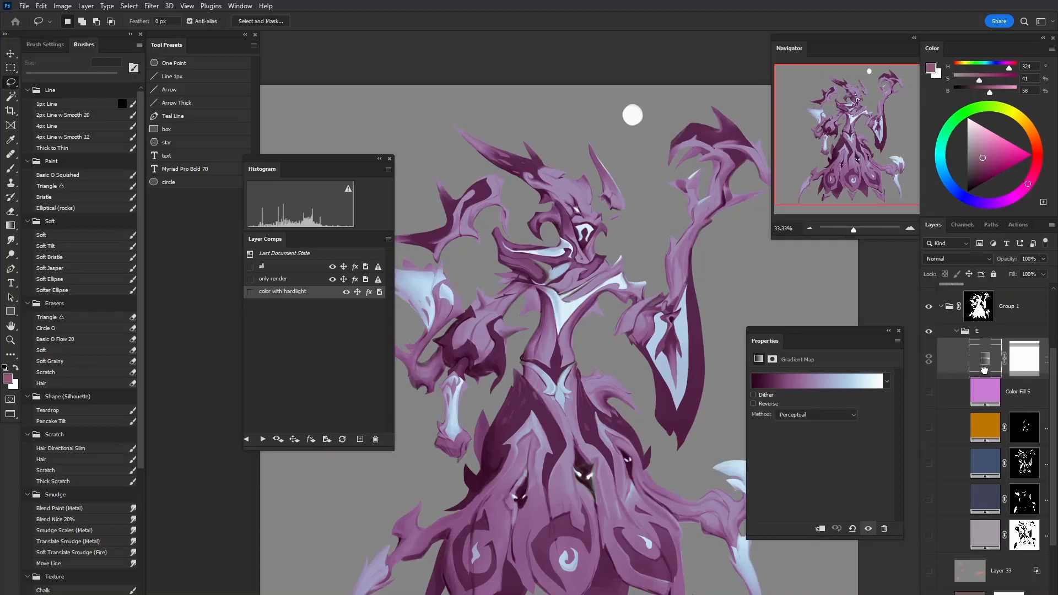
left_click(932, 358)
left_click(933, 358)
left_click(930, 358)
left_click(930, 358)
Show the pink, orange, blue and dark blue fills, and set the gradient map to Hard Light with 38% fill
left_click_drag(929, 392, 930, 497)
left_click(931, 358)
left_click(931, 358)
left_click(983, 260)
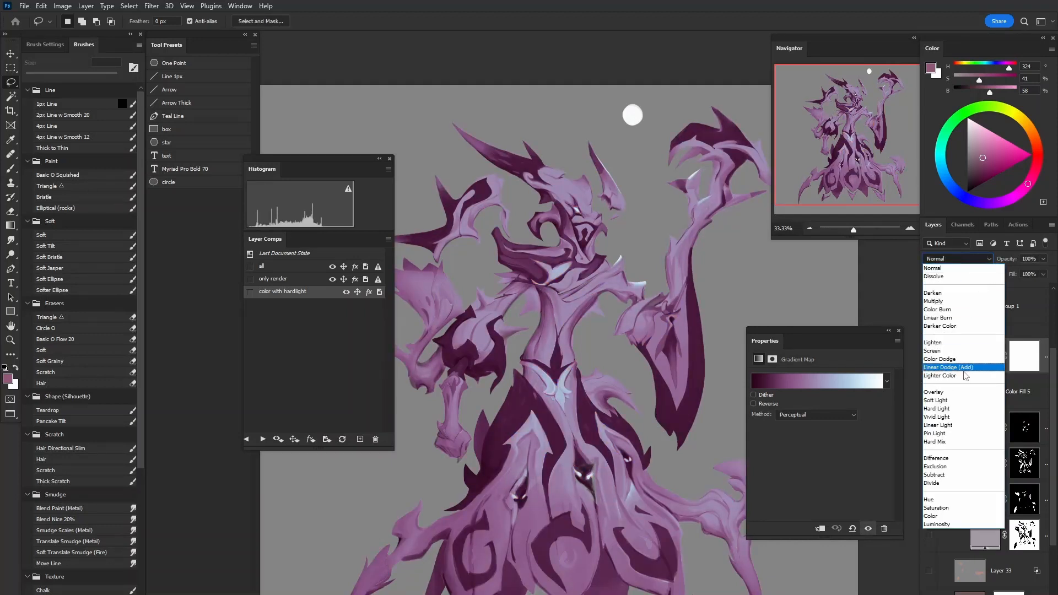
left_click(949, 408)
type("38")
key("Return")
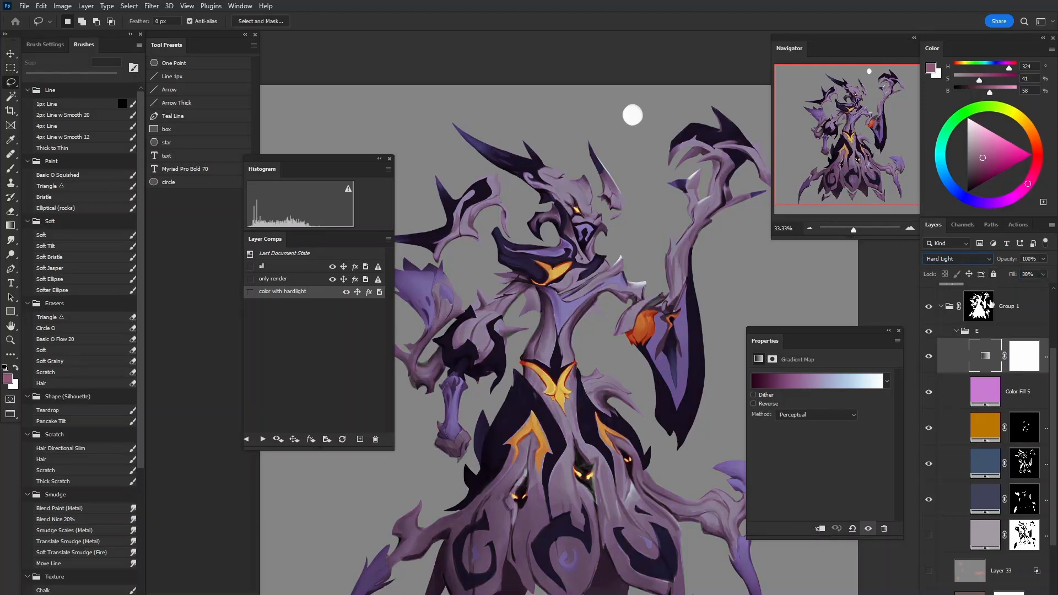
Turn on the gray-purple body fill at the bottom of group E, keeping the gradient map visible
left_click(930, 357)
left_click(930, 357)
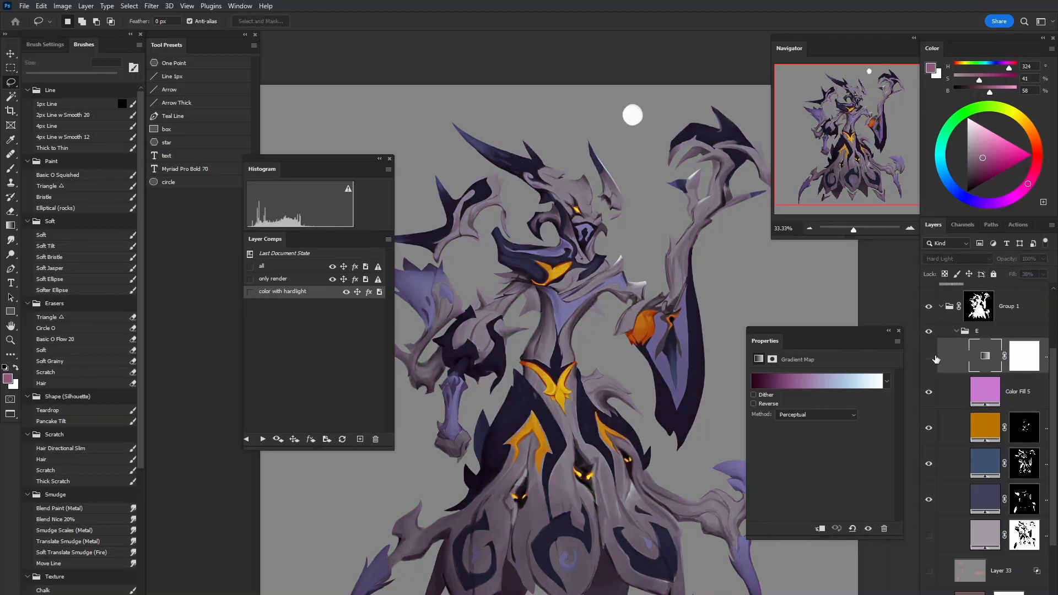
left_click(928, 535)
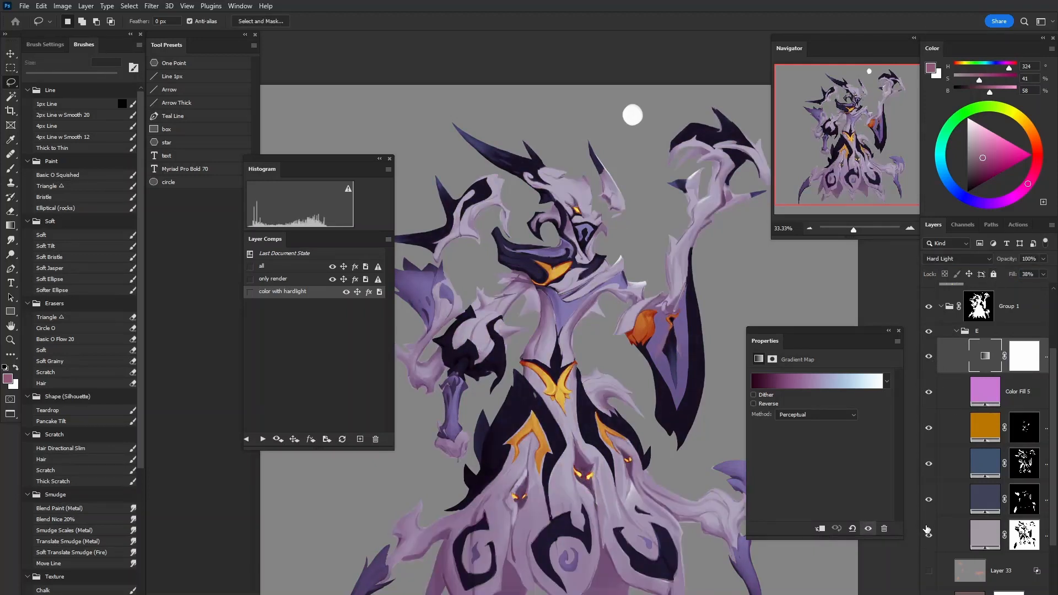
Examine the fully colored figure at different zooms, with and without the hard-light gradient map
key("z")
left_click(570, 229)
key("f")
left_click_drag(646, 332, 628, 229)
left_click_drag(609, 366, 626, 204)
key("f")
left_click_drag(666, 291, 631, 433)
left_click(929, 356)
left_click(929, 357)
left_click_drag(648, 346, 618, 479)
left_click_drag(750, 201, 726, 377)
left_click_drag(390, 496, 552, 335)
left_click_drag(724, 318, 587, 332)
key("ctrl+minus")
key("ctrl+minus")
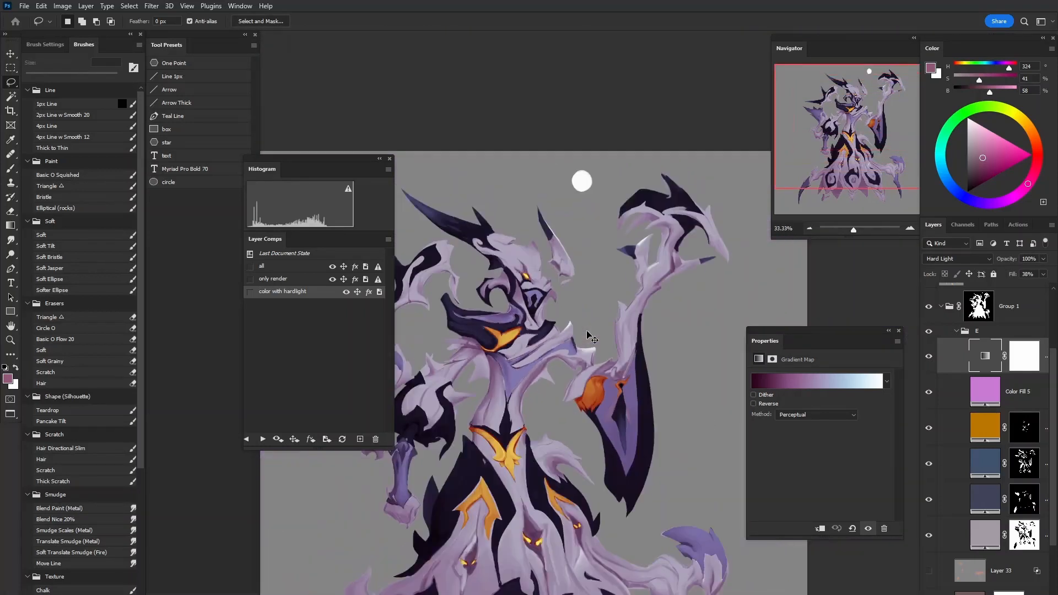
Move the gradient map directly above the gray-purple body fill in group E and hide all the color fills
left_click_drag(571, 458, 622, 404)
left_click_drag(928, 356, 971, 519)
left_click(928, 356)
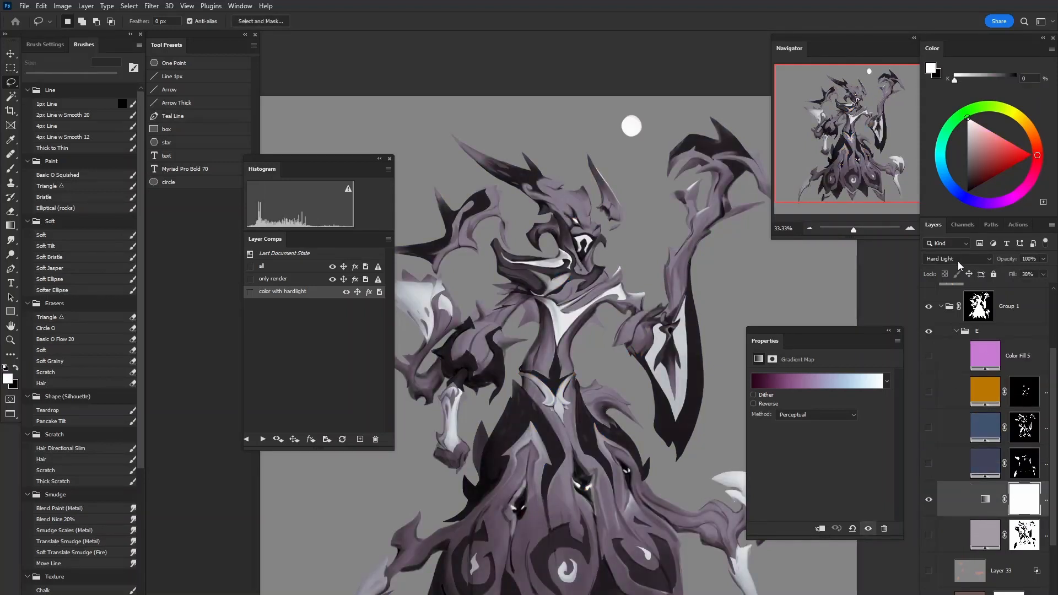
left_click_drag(677, 447, 658, 434)
Preview the dark blue, blue, orange and pink fills one by one over the gradient map, and examine the figure
left_click(929, 501)
left_click(929, 501)
left_click(929, 464)
left_click(929, 464)
left_click(929, 464)
left_click(930, 427)
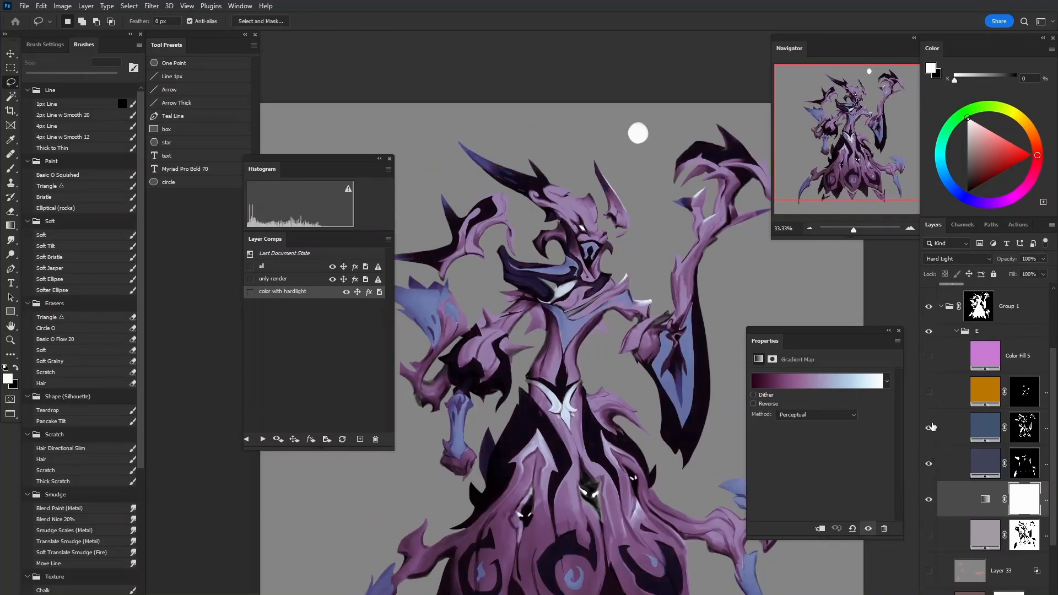
left_click(929, 392)
left_click(929, 355)
left_click_drag(657, 479, 652, 362)
left_click_drag(588, 403, 599, 444)
left_click(929, 500)
key("z")
left_click_drag(629, 329, 673, 349)
Isolate the gray-purple body fill by hiding the gradient map and upper fills, and examine its shading up close
left_click_drag(929, 356, 929, 467)
left_click(929, 534)
left_click(929, 499)
left_click(985, 534)
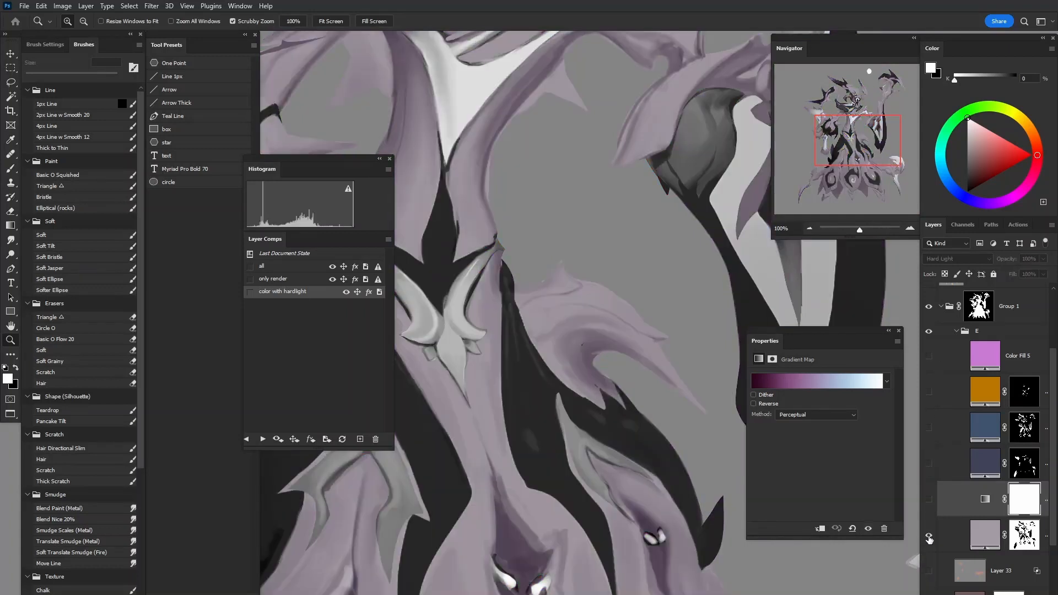
left_click(610, 362)
key("l")
mouse_move(663, 359)
left_mouse_down()
mouse_move(656, 435)
mouse_move(642, 442)
mouse_move(683, 419)
left_mouse_up()
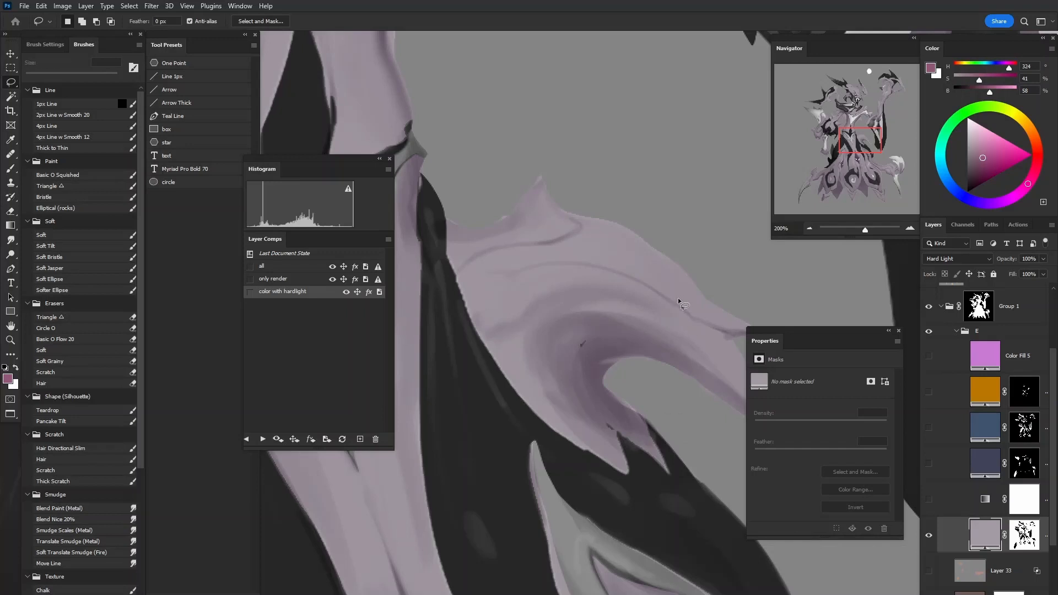
key("ctrl+minus")
key("ctrl+minus")
key("ctrl+minus")
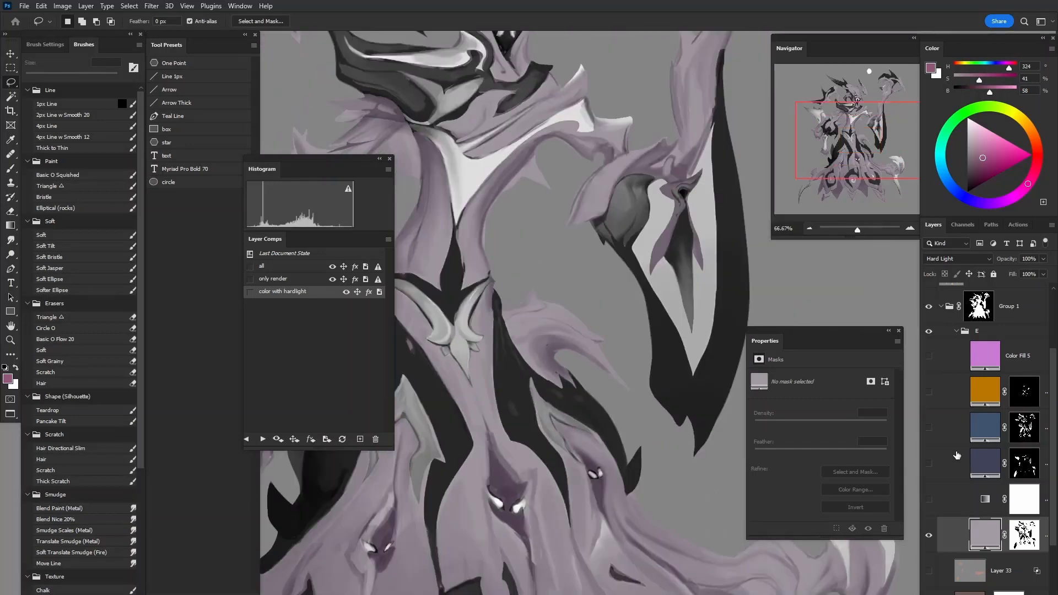
Isolate the gradient map in place of the gray-purple fill and examine its shading on the hip and shoulder
left_click(929, 530)
left_click(928, 500)
left_click(978, 511)
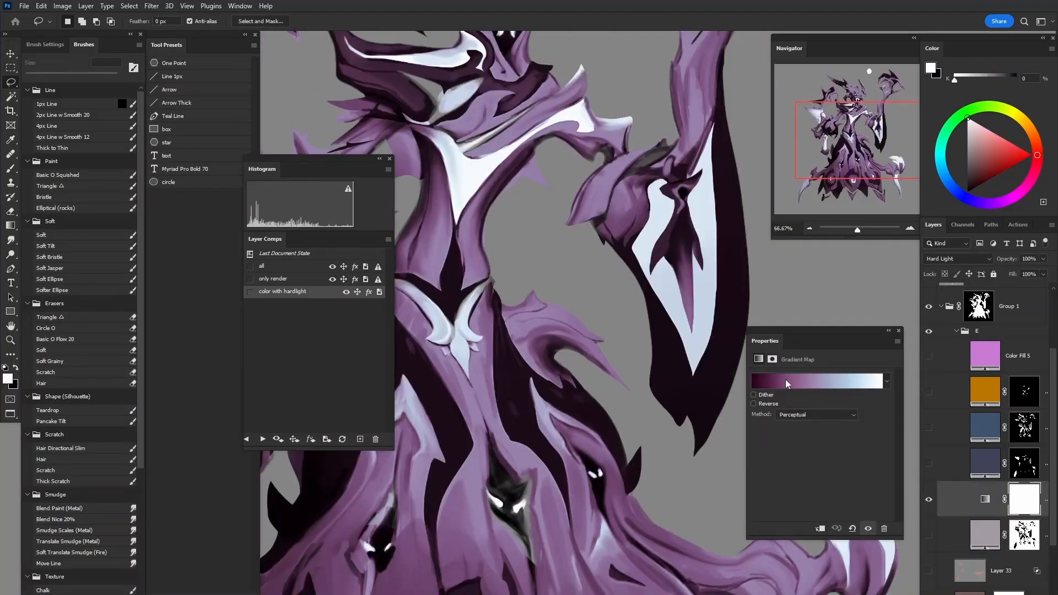
key("ctrl+plus")
key("ctrl+plus")
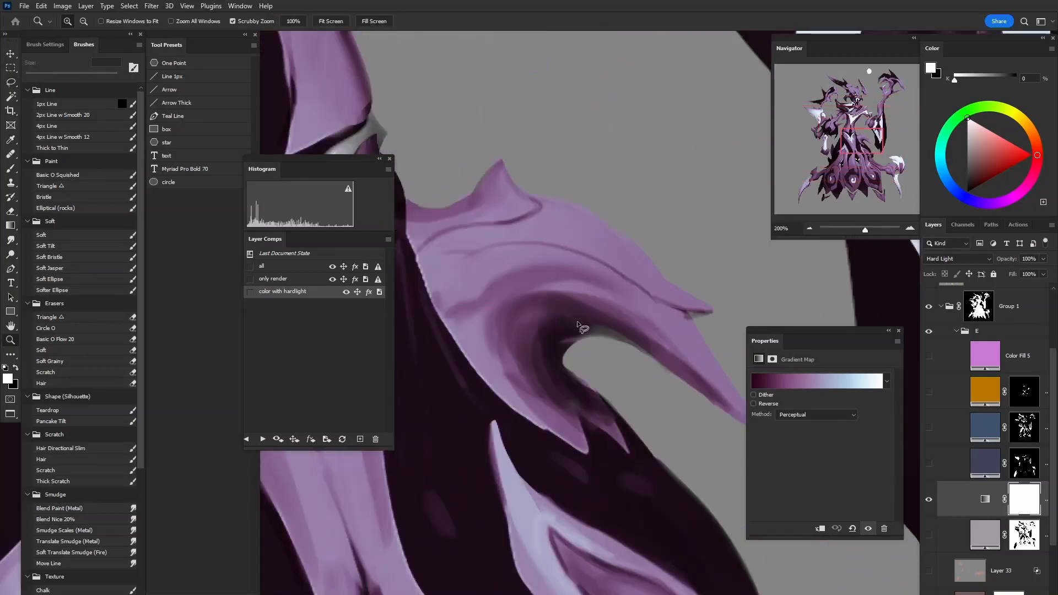
left_click_drag(482, 312, 583, 325)
mouse_move(474, 171)
left_mouse_down()
mouse_move(642, 385)
mouse_move(617, 364)
left_mouse_up()
left_click_drag(485, 275, 620, 296)
left_click_drag(440, 367, 559, 306)
left_click_drag(479, 358, 607, 257)
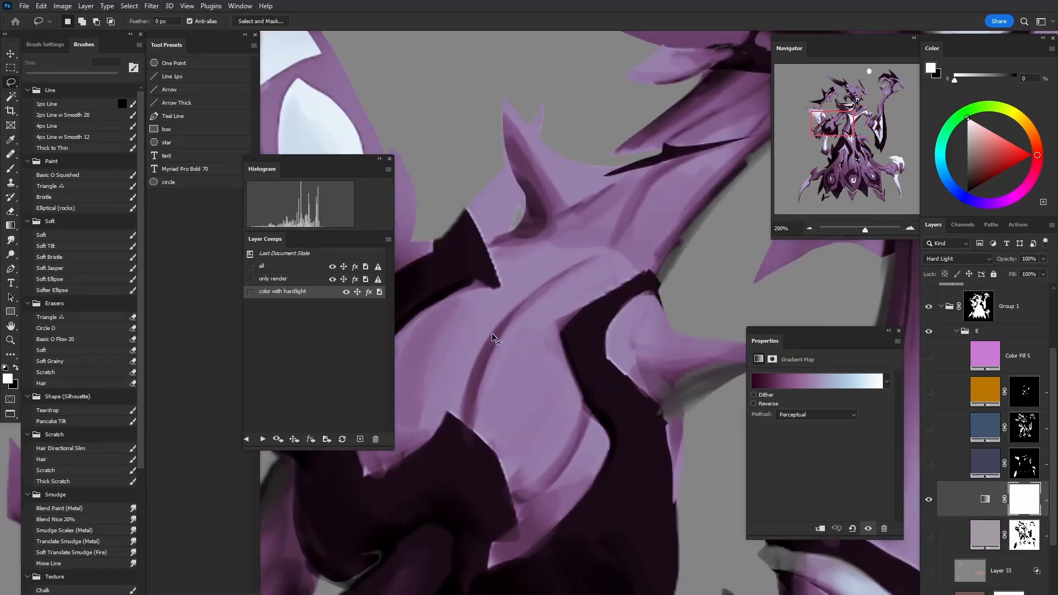
key("ctrl+minus")
key("ctrl+minus")
key("ctrl+minus")
key("ctrl+minus")
left_click_drag(517, 545, 511, 435)
left_click_drag(611, 300, 664, 421)
Disable the gray-purple fill's mask and compare the unmasked fill with the gradient map around the shoulder fin
key("z")
triple_click(516, 314)
left_click_drag(584, 359, 660, 381)
left_click(929, 502)
left_click(929, 503)
left_click(929, 500)
left_click(928, 536)
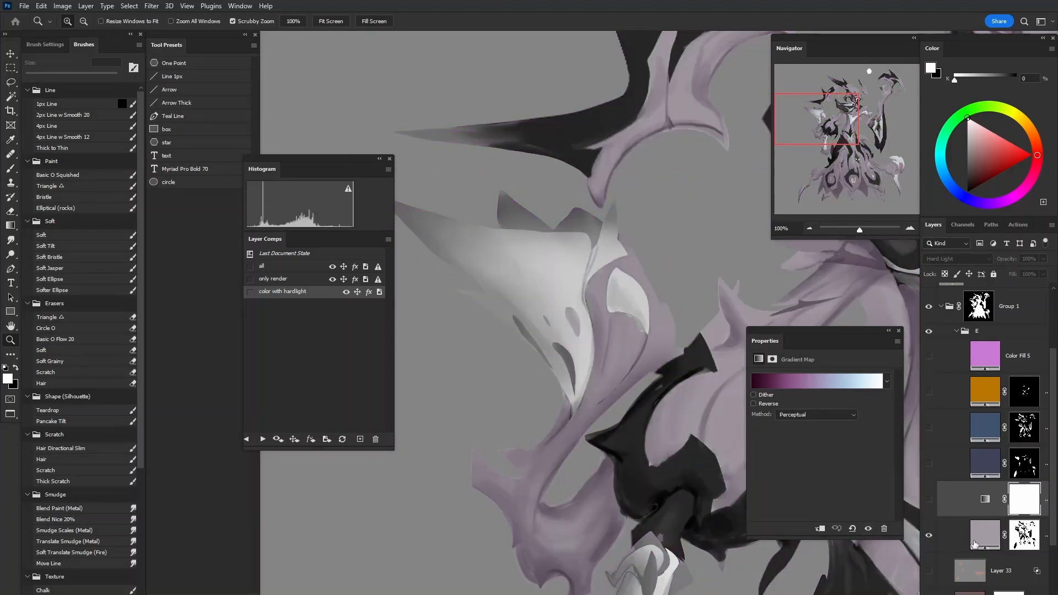
left_click(1024, 536, "shift")
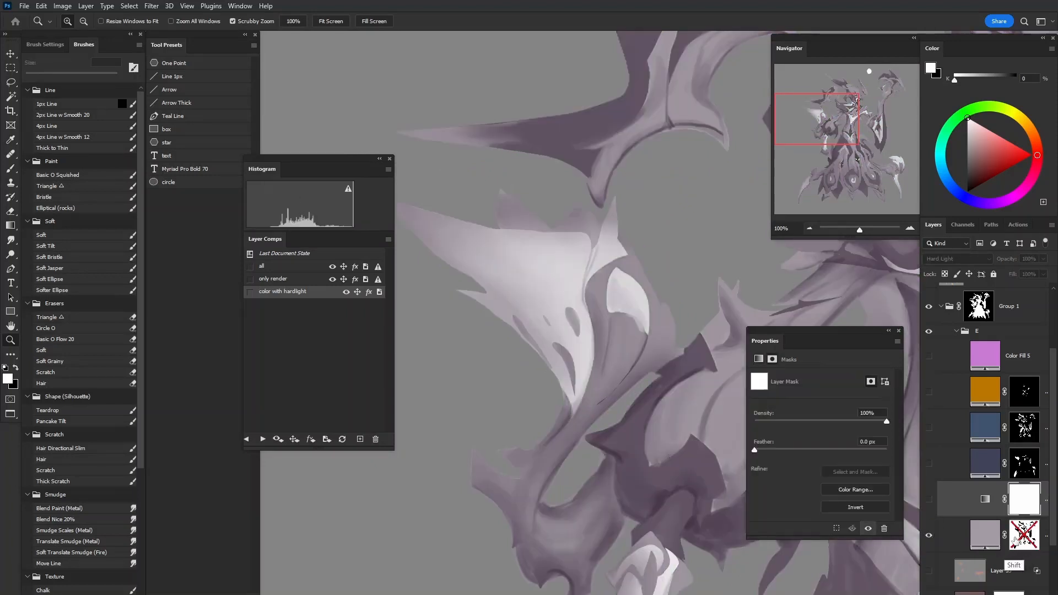
left_click(929, 536)
left_click(929, 499)
left_click(931, 508)
left_click(929, 536)
left_click(929, 536)
left_click(929, 502)
Check the gradient map on the whole figure, show the gray-purple fill, and re-enable its layer mask
left_click_drag(595, 463, 384, 375)
key("ctrl+minus")
key("ctrl+minus")
key("ctrl+minus")
key("ctrl+minus")
key("ctrl+minus")
key("ctrl+plus")
key("ctrl+plus")
left_click(930, 507)
left_click(930, 507)
left_click(929, 537)
left_click(1023, 535, "shift")
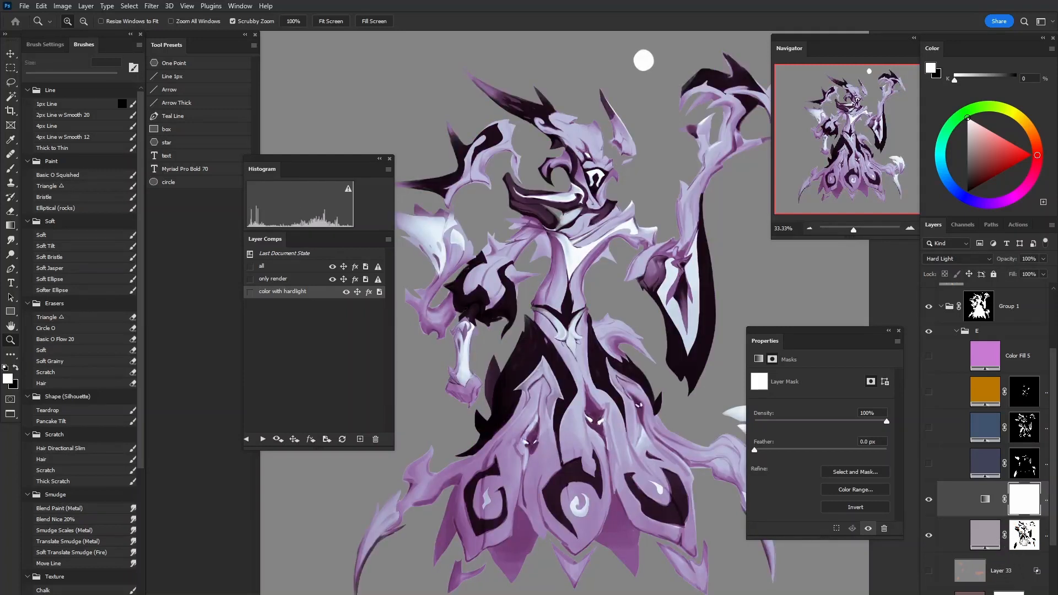
Copy the gray-purple fill's mask onto the gradient map, replacing its blank mask
left_click_drag(1024, 540, 1024, 499)
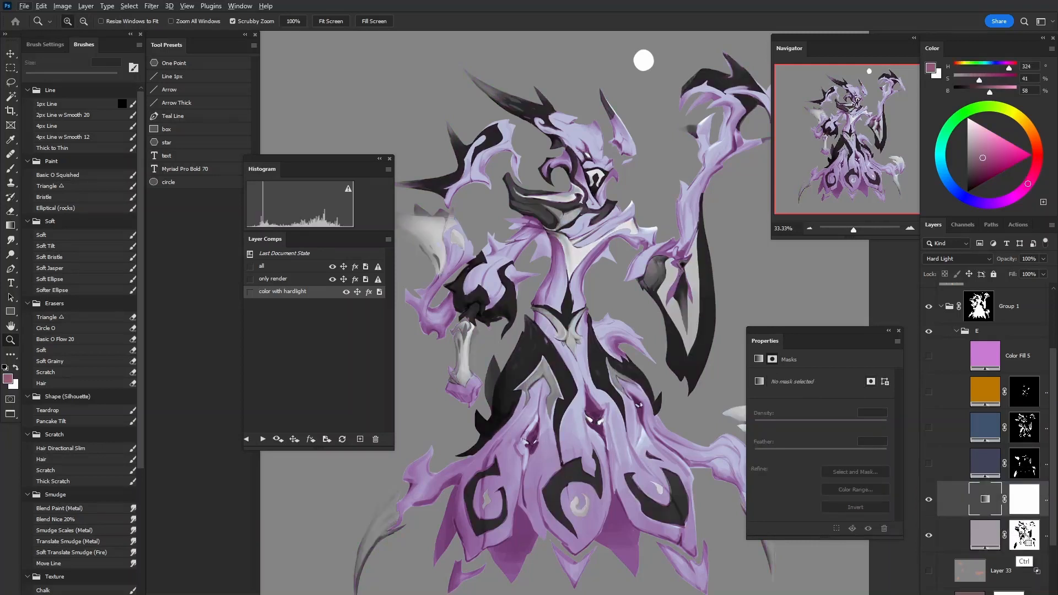
key("ctrl+z")
left_click_drag(1023, 542, 1016, 503)
left_click(1018, 536)
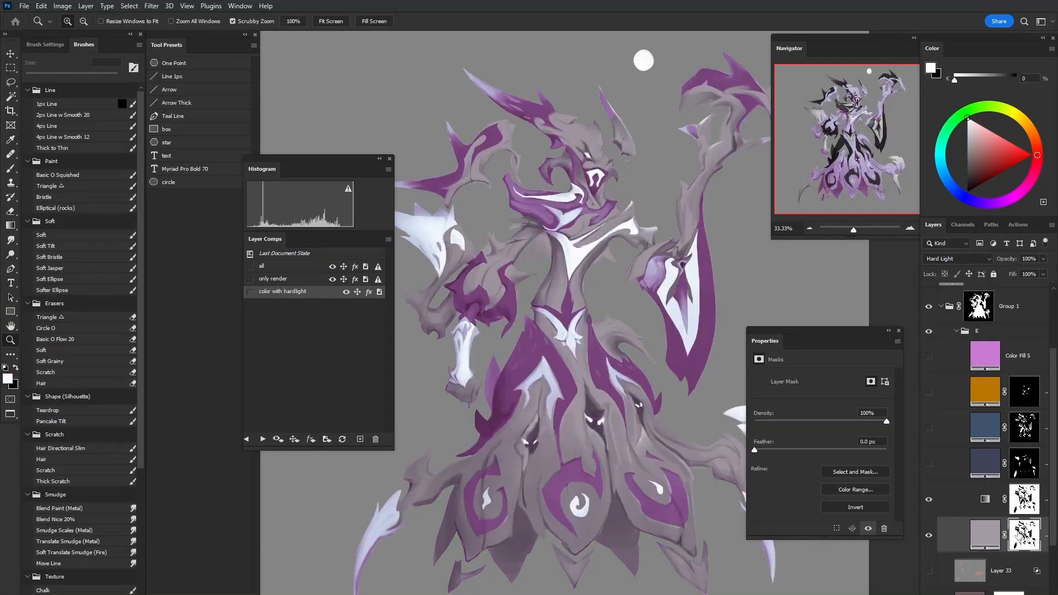
left_click(1020, 509)
left_click(984, 498)
Compare the masked gradient map with the gray-purple body fill, leaving only the gradient map visible
left_click(928, 500)
left_click(928, 500)
left_click_drag(569, 367, 612, 364)
left_click(928, 500)
left_click(929, 535)
left_click(928, 535)
left_click(928, 500)
left_click(929, 535)
left_click(929, 534)
Show the dark blue, blue, orange and pink fills above the masked gradient map
left_click(928, 464)
left_click(928, 427)
left_click(928, 392)
left_click(928, 356)
left_click(603, 461, "alt")
key("ctrl+minus")
left_click_drag(602, 461, 641, 490)
left_click(564, 369)
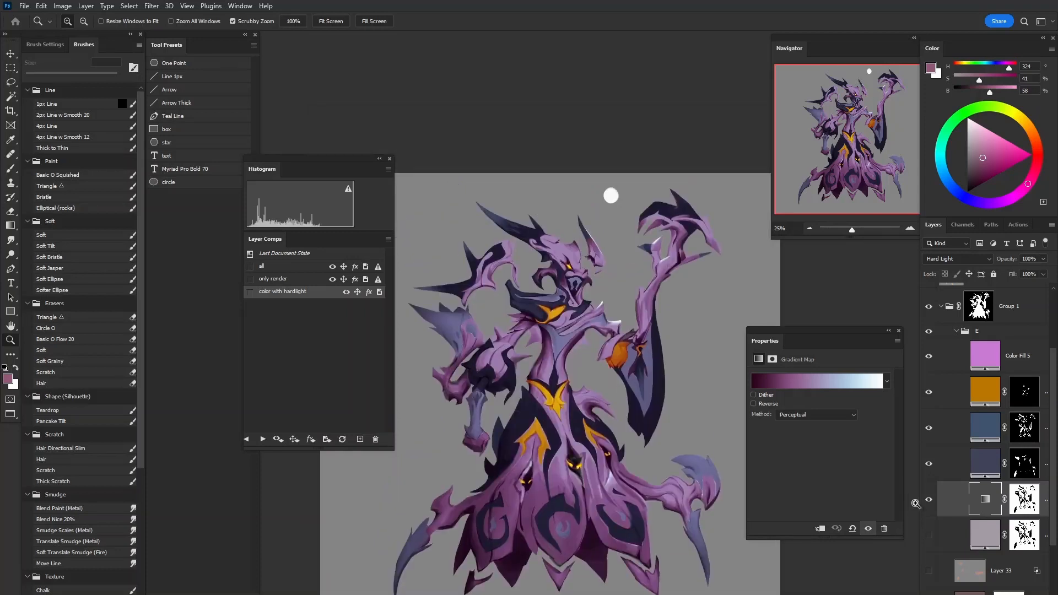
Compare the full-color figure using the gradient map against the gray-purple body fill at several zooms
left_click(929, 500)
left_click(929, 536)
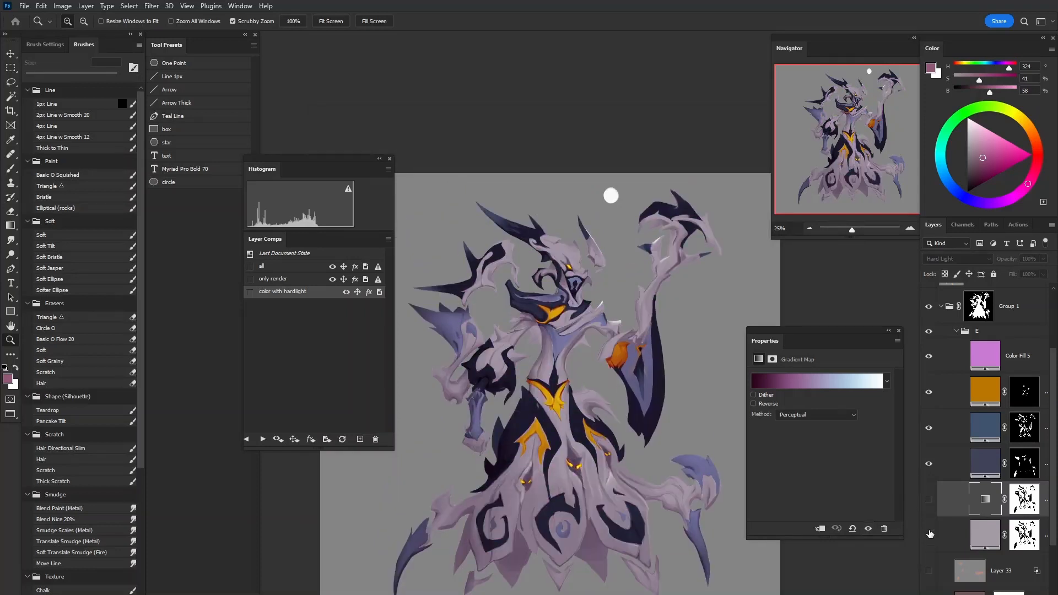
left_click(929, 537)
left_click(929, 502)
left_click(929, 502)
left_click(929, 536)
left_click(552, 438)
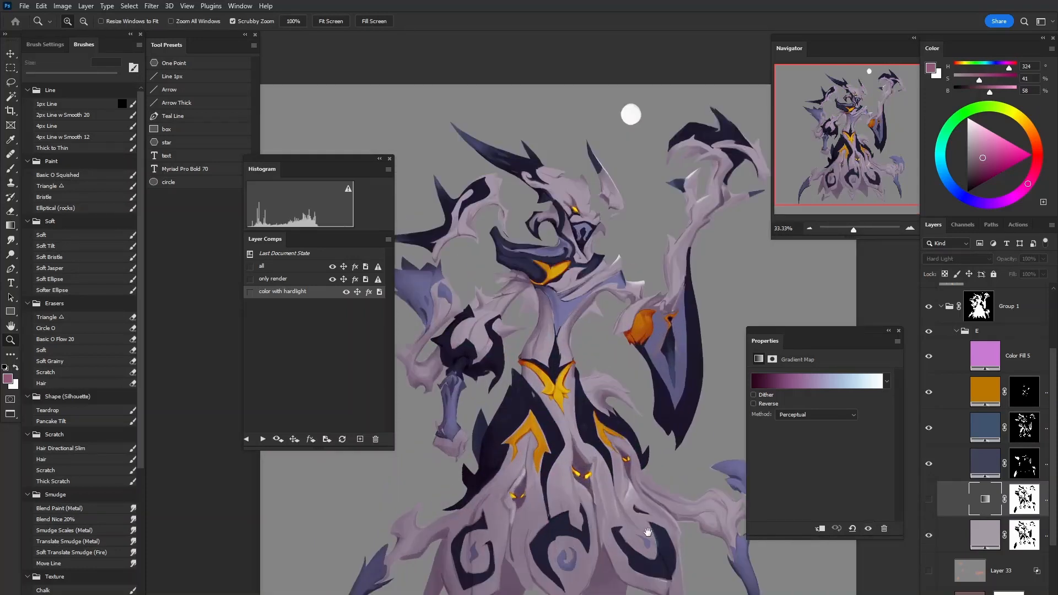
key("ctrl+minus")
key("ctrl+plus")
key("ctrl+plus")
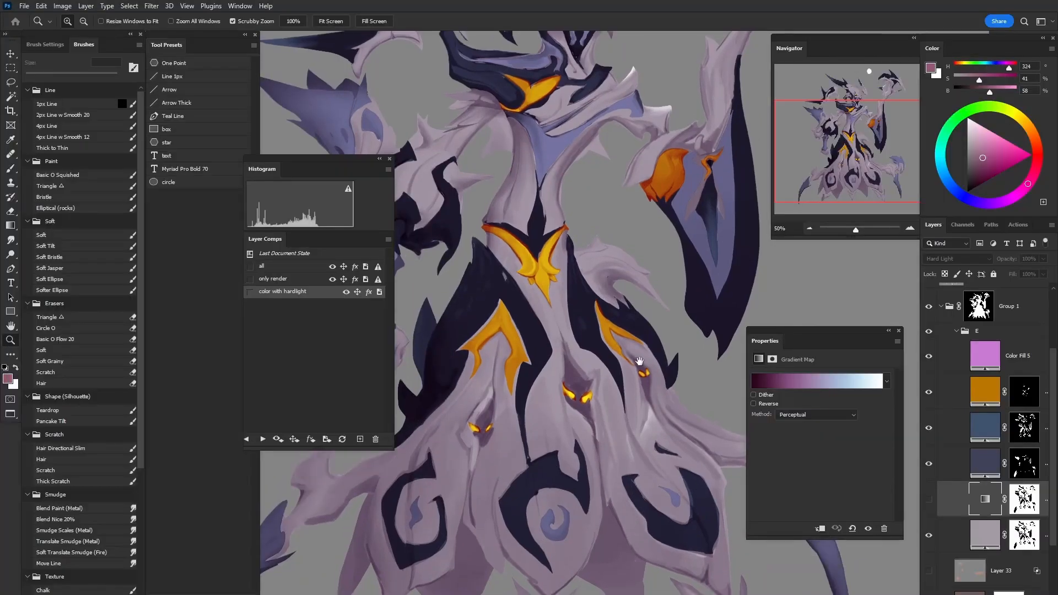
left_click_drag(639, 361, 661, 493)
Switch the body back to the gradient map and recolor the gradient's purple stop to a77aa3
left_click(929, 536)
left_click(928, 499)
left_click_drag(595, 470, 526, 382)
left_click(802, 380)
left_click(801, 369)
left_click(790, 416)
left_click_drag(793, 459, 775, 459)
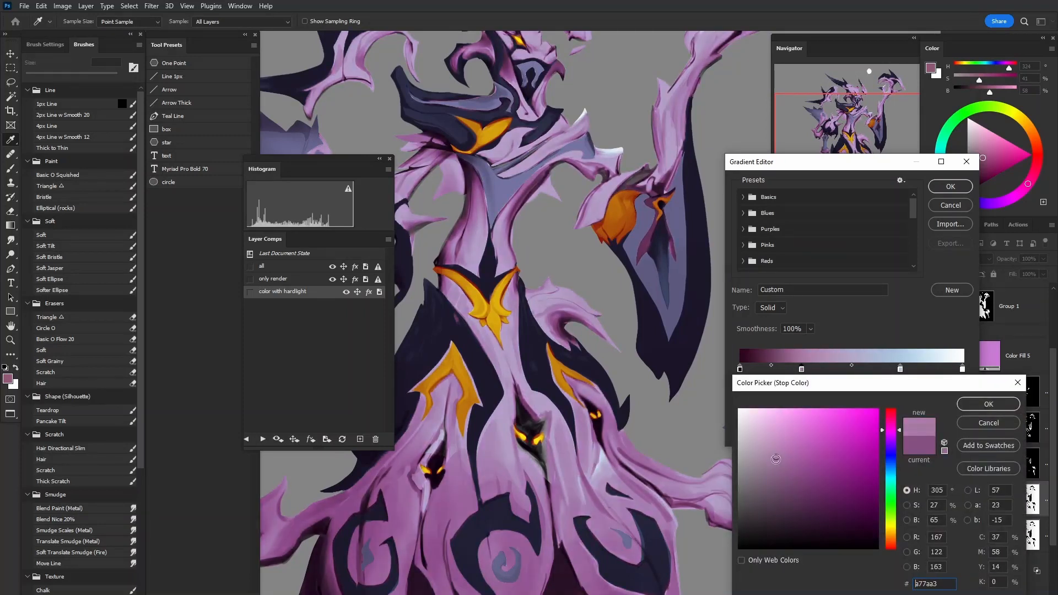
left_click(973, 405)
Recolor the gradient's darkest stop to a lighter, desaturated purple
left_click(790, 417)
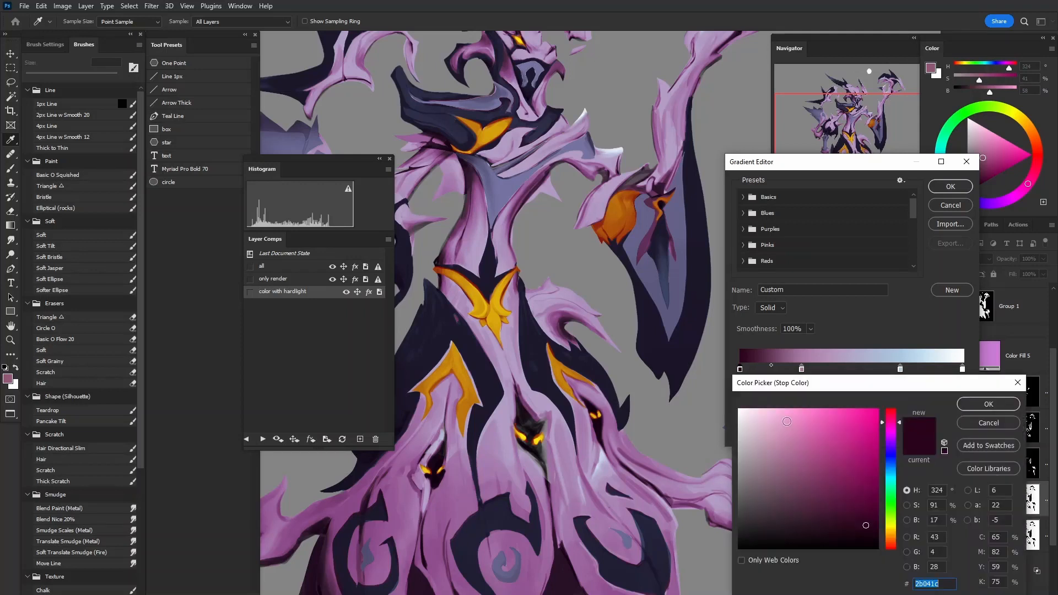
left_click(849, 510)
left_click(817, 494)
mouse_move(816, 494)
left_mouse_down()
mouse_move(796, 472)
mouse_move(804, 484)
mouse_move(751, 494)
mouse_move(765, 495)
left_mouse_up()
left_click(970, 407)
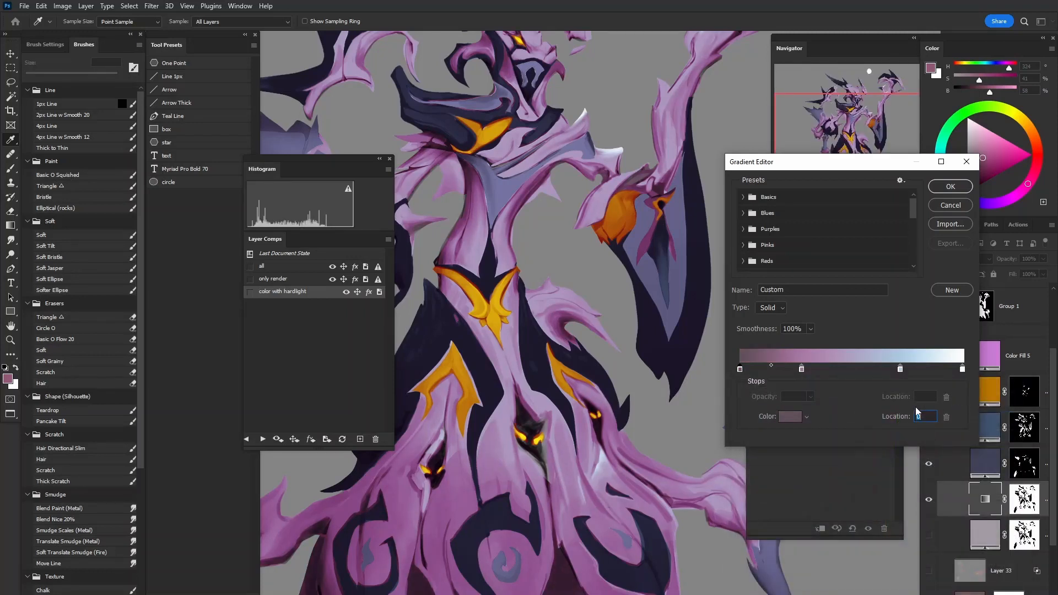
Accept the edited gradient and set the body gradient map's fill to 46%
key("ctrl+minus")
key("ctrl+minus")
left_click(948, 190)
left_click_drag(657, 400, 708, 465)
left_click(928, 500)
left_click(928, 501)
left_click_drag(1013, 277, 1002, 276)
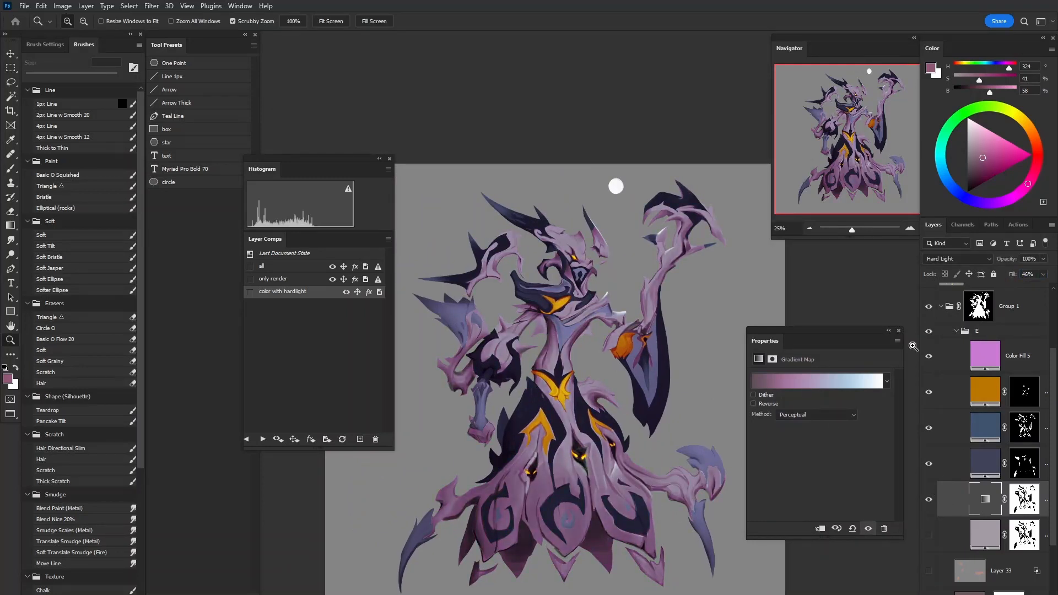
Examine the recolored figure full screen at several zooms and compare it with the gray-purple body fill
left_click(585, 275)
left_click(582, 272)
left_click(581, 272)
left_click_drag(655, 313, 665, 253)
key("f")
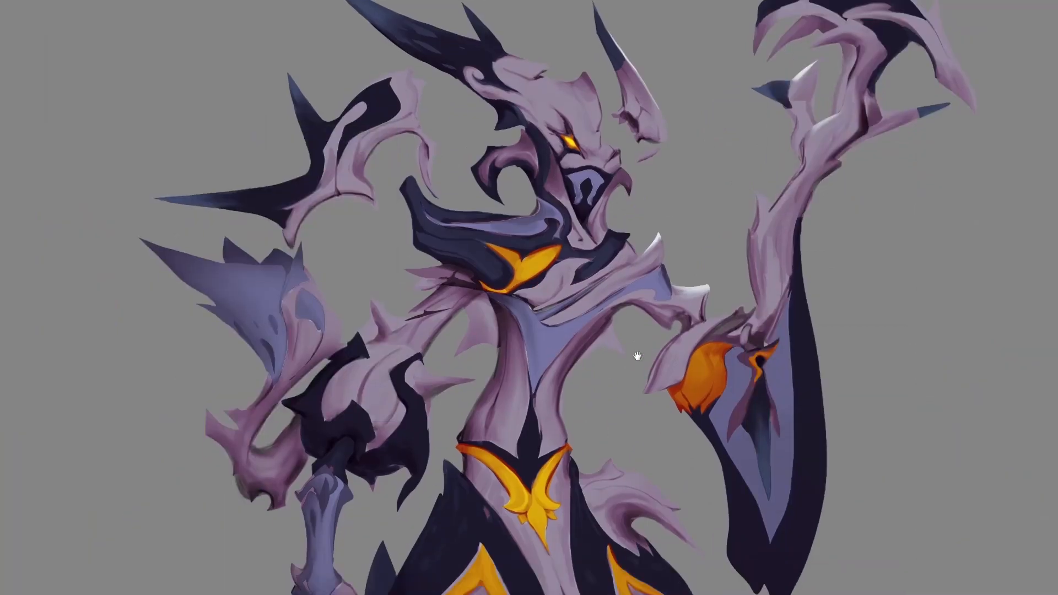
key("ctrl+minus")
key("ctrl+minus")
key("ctrl+minus")
key("ctrl+minus")
key("f")
key("f")
left_click_drag(665, 439, 709, 397)
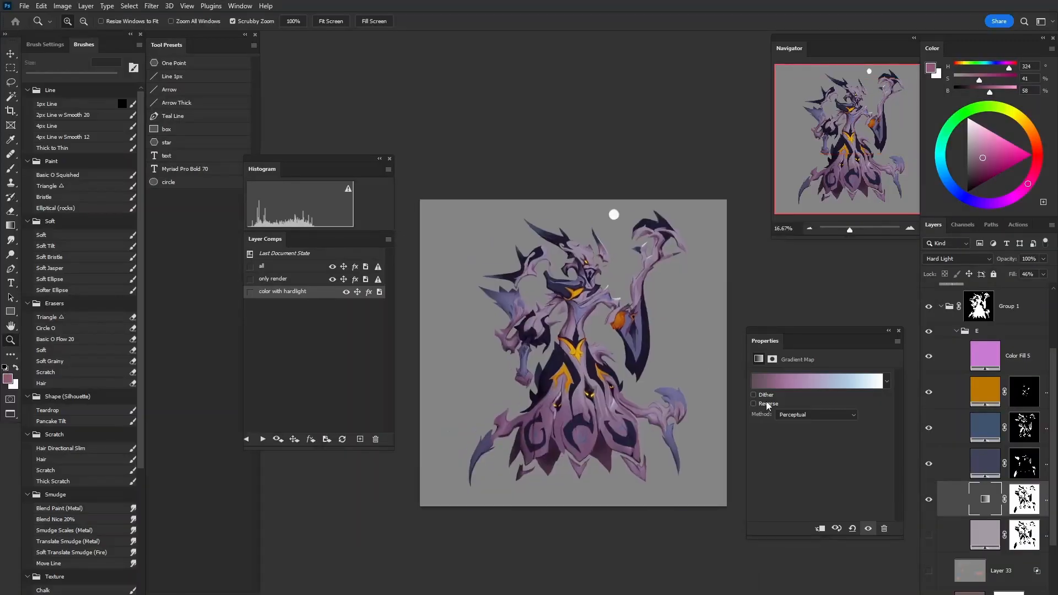
left_click(929, 501)
left_click(931, 532)
left_click(930, 531)
left_click(930, 508)
left_click(931, 510)
left_click(931, 512)
Save the current layer state as a new layer comp named "color with gradient map"
left_click(360, 439)
type("color with gradient map")
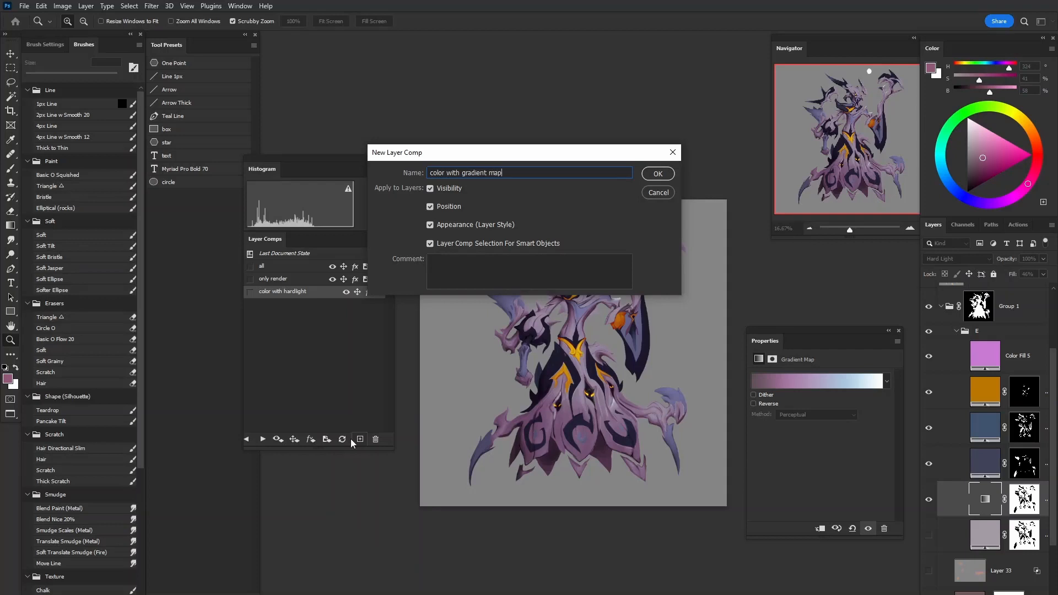
key("Return")
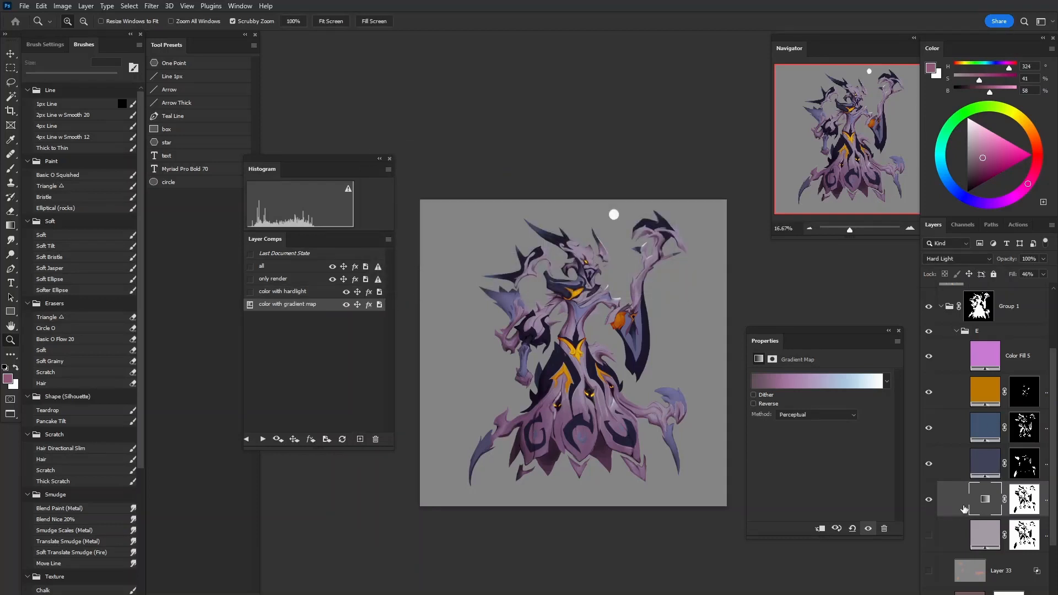
left_click(990, 403)
left_click(986, 434)
left_click(981, 458)
left_click(983, 428)
left_click(986, 392)
left_click(986, 365)
left_click(981, 458)
left_click(984, 499)
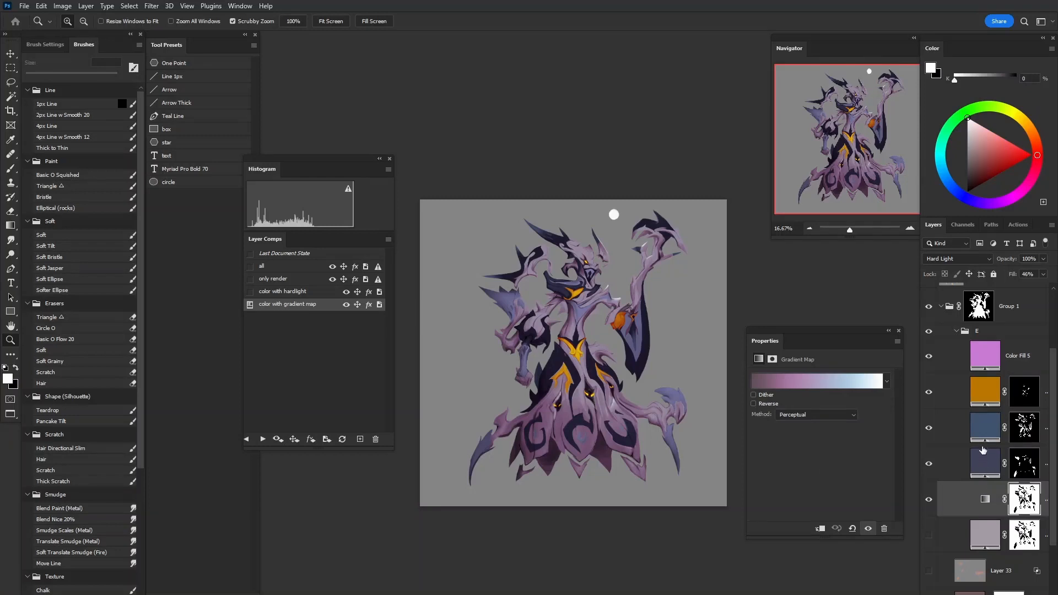
Show the glow layers Layer 31, Layer 32 and Layer 32 copy above Group 1, and select Layer 32 copy
scroll(1048, 400, "up", 3)
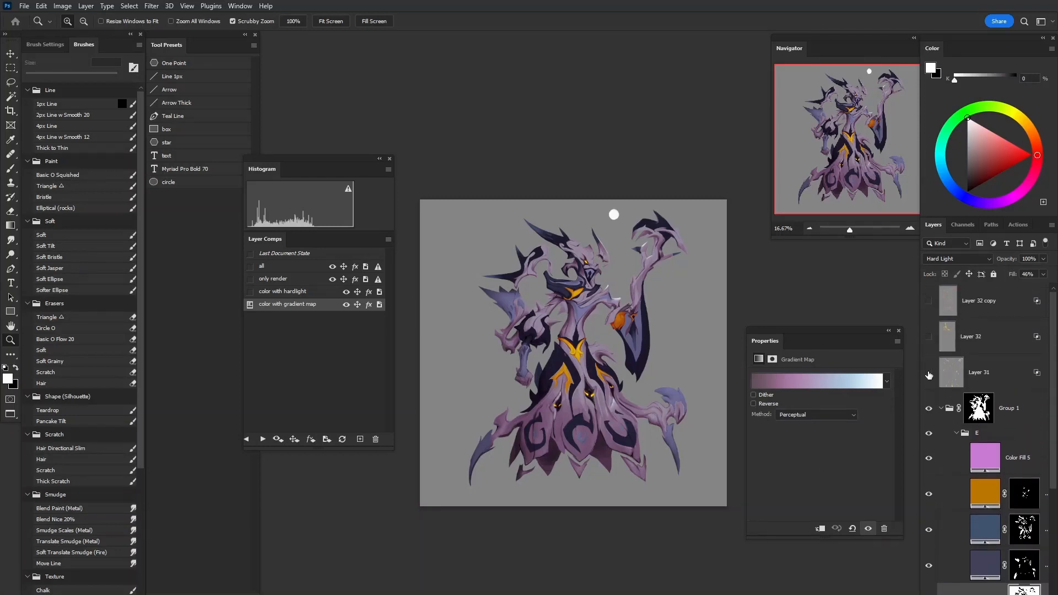
left_click(929, 375)
left_click(929, 337)
left_click(929, 302)
left_click(947, 301)
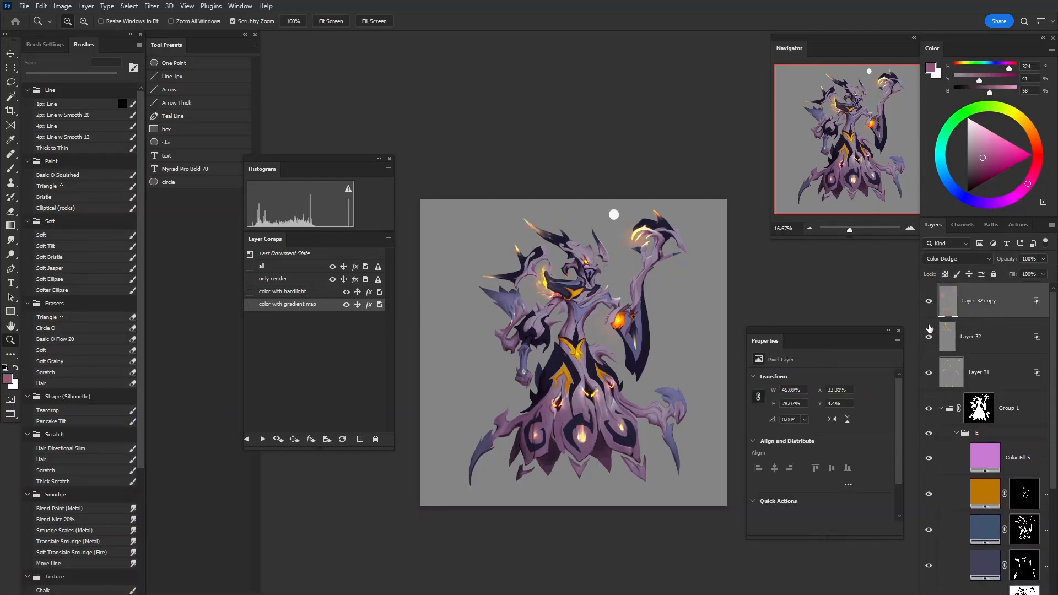
Correct the "color with hardlight" comp by hiding groups C and E, showing group D and Layer 33, and updating the comp
left_click(250, 293)
left_click(250, 305)
left_click(250, 293)
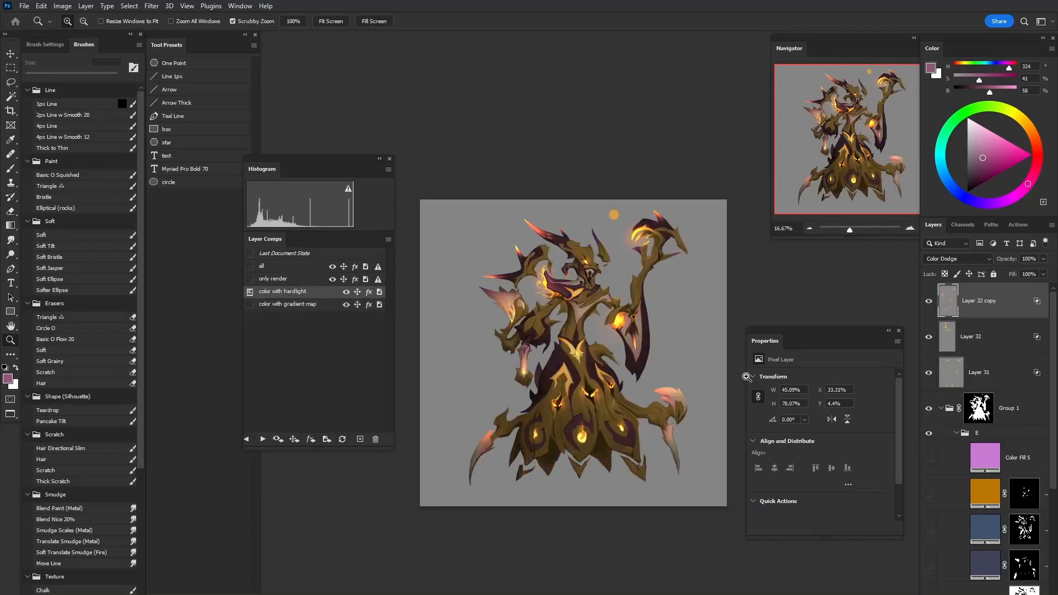
left_click(958, 433)
left_click(929, 532)
left_click(931, 519)
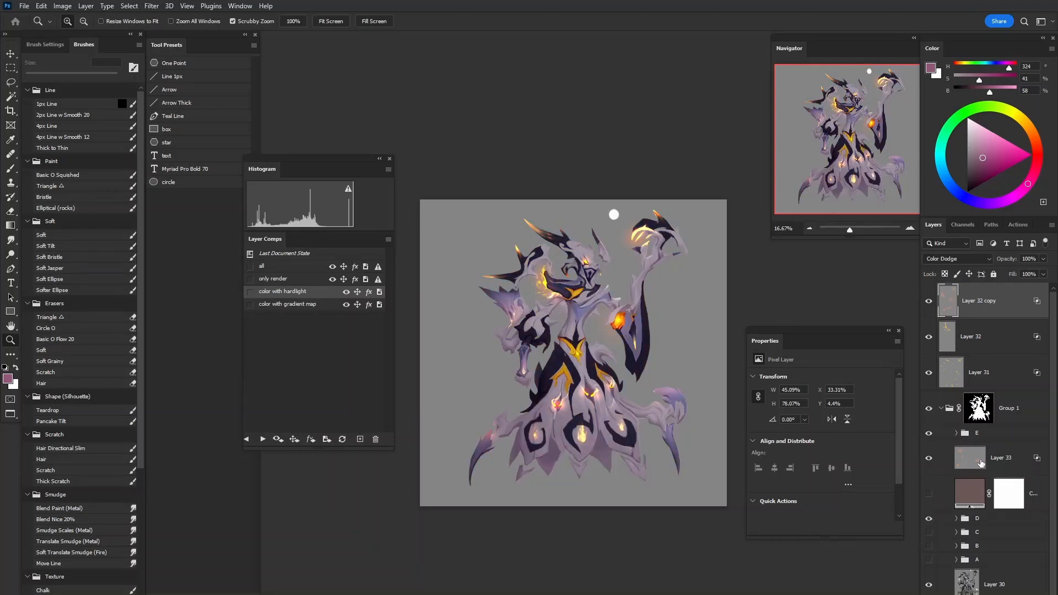
left_click(981, 463)
left_click(981, 433)
left_click(928, 434)
left_click(347, 439)
Compare the "color with hardlight" and "color with gradient map" comps up close and at full-figure view
left_click(250, 304)
left_click(250, 291)
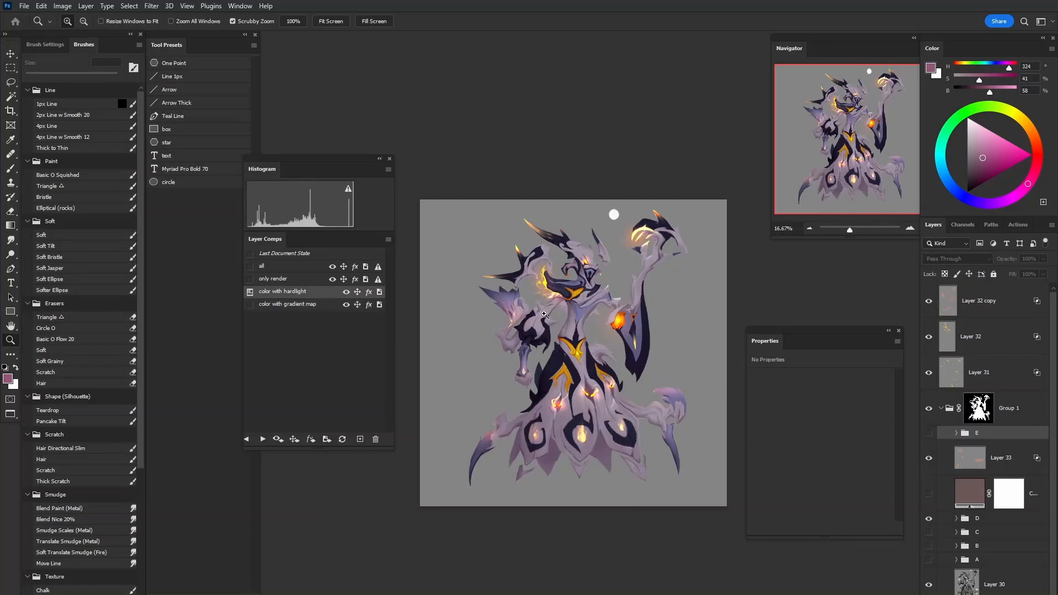
left_click(576, 303)
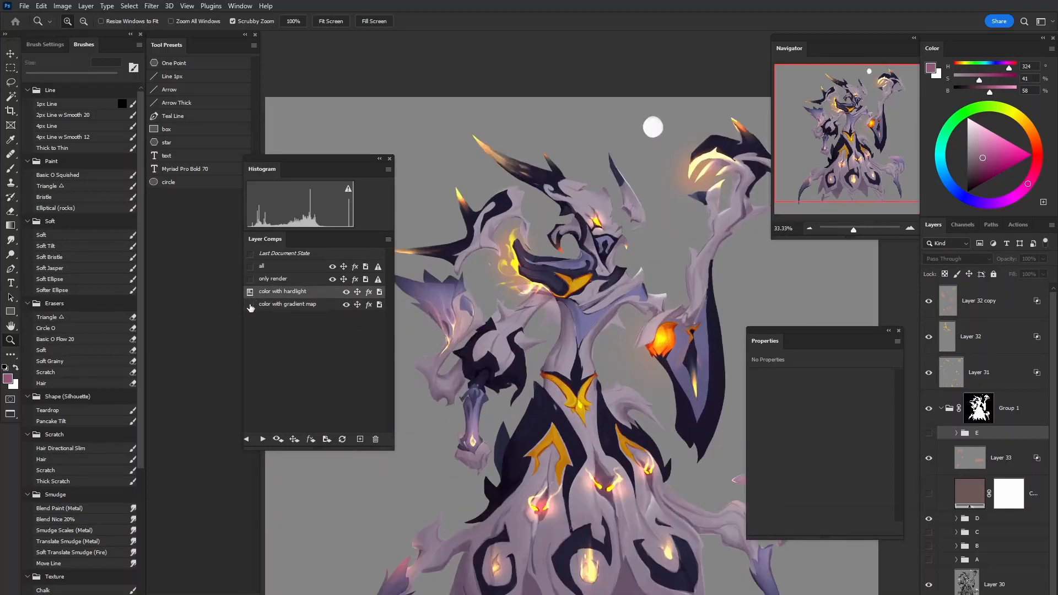
left_click(251, 304)
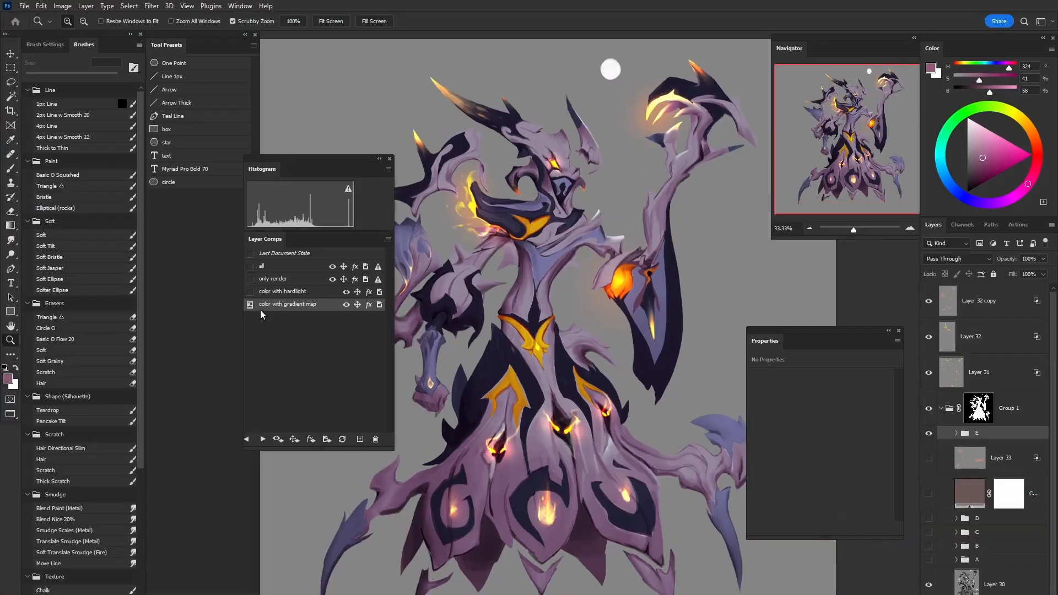
left_click(250, 293)
left_click(250, 304)
left_click(250, 292)
left_click(250, 304)
left_click(250, 292)
left_click(249, 305)
left_click_drag(573, 422, 577, 357)
key("ctrl+minus")
key("ctrl+minus")
left_click(250, 292)
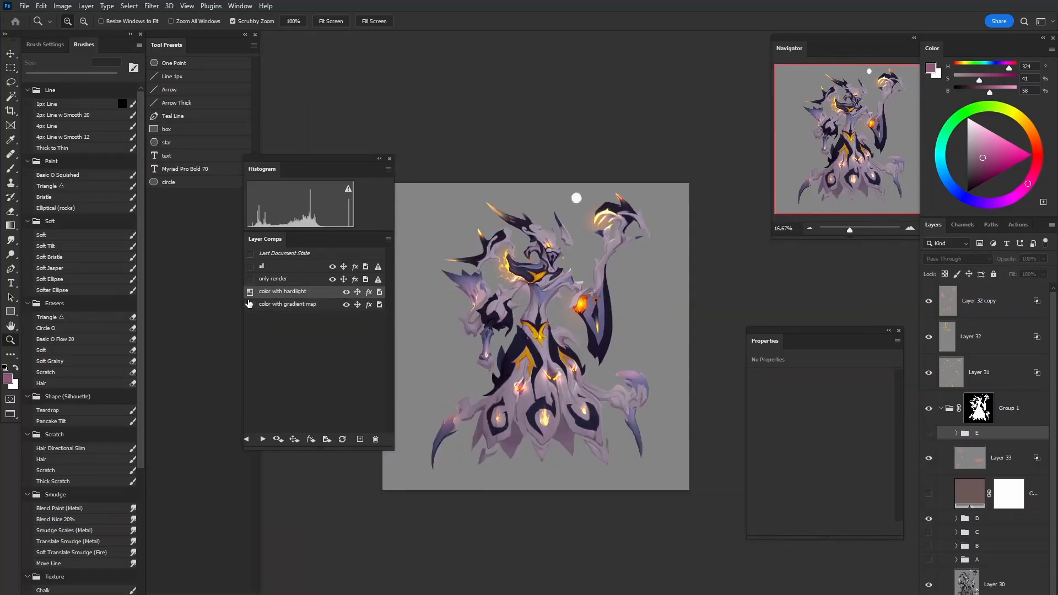
left_click(249, 304)
left_click(250, 292)
left_click(249, 305)
Show the gray-purple body fill beneath the gradient map in group E and adjust its fill opacity
left_click(604, 415, "ctrl")
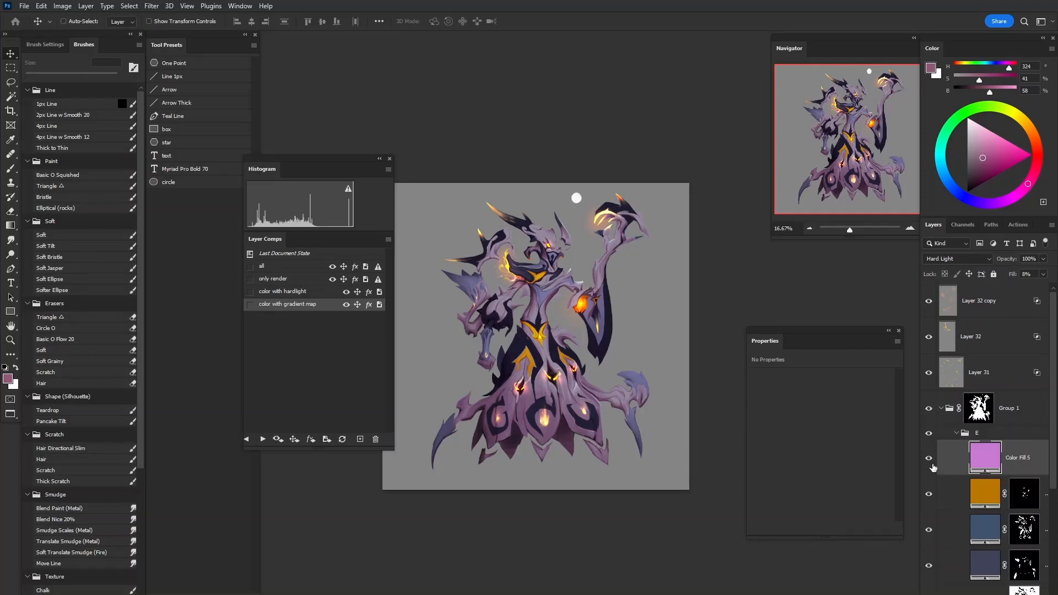
left_click(1024, 591)
left_click(928, 594)
left_click(929, 594)
left_click(986, 592)
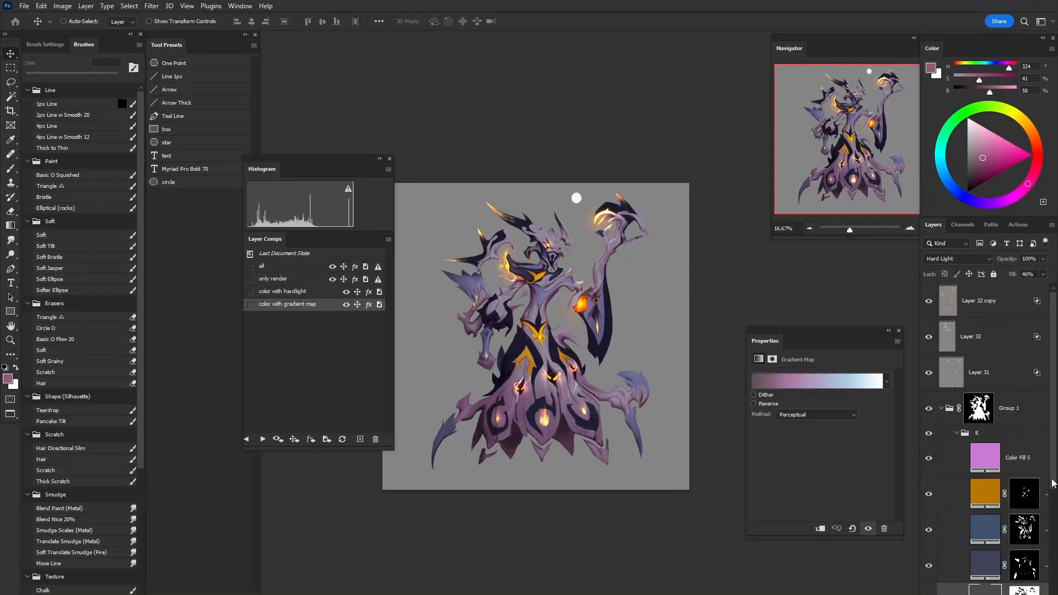
scroll(1052, 486, "down", 3)
left_click(929, 558)
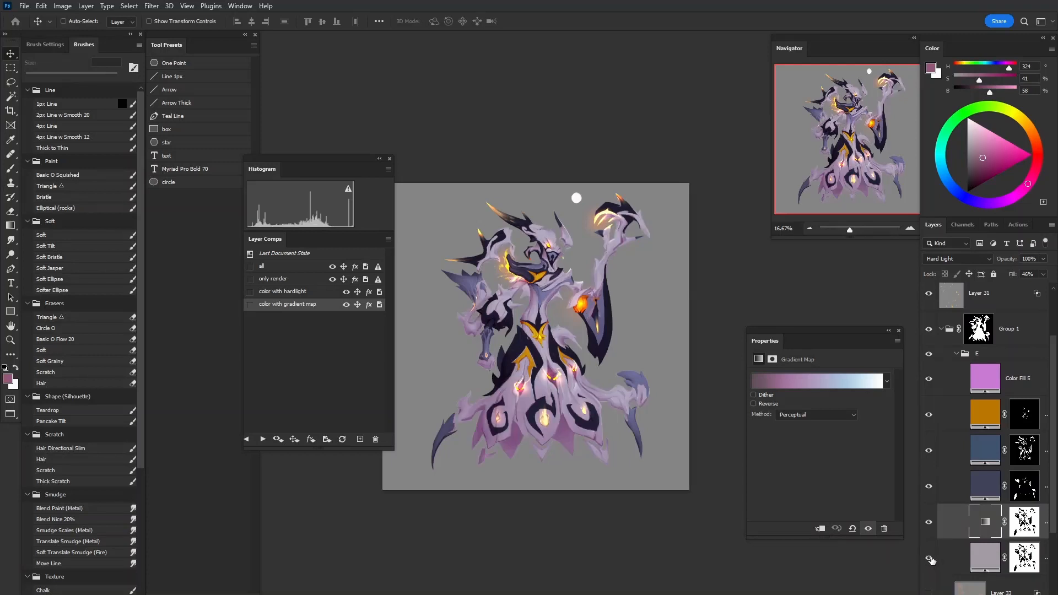
left_click(930, 559)
left_click(928, 558)
left_click(985, 559)
left_click_drag(1015, 276, 999, 277)
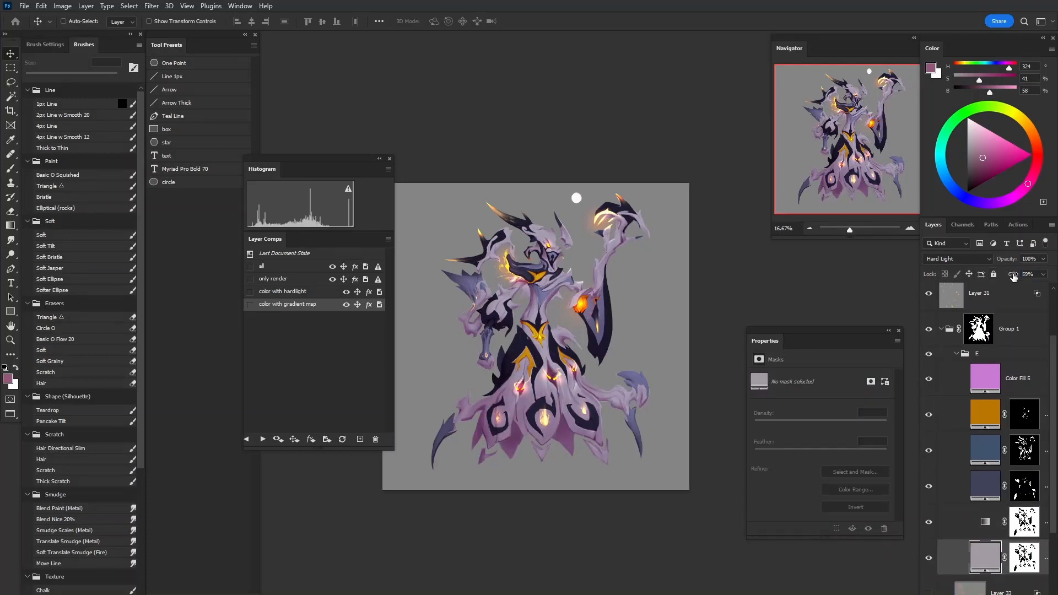
Set the gradient map's fill to 49% and update the "color with gradient map" layer comp
left_click(928, 558)
left_click(985, 522)
mouse_move(1013, 274)
left_mouse_down()
mouse_move(1003, 276)
mouse_move(1036, 277)
mouse_move(1005, 281)
left_mouse_up()
left_click(928, 559)
key("z")
left_click(534, 356)
left_click_drag(620, 370, 554, 394)
left_click(929, 528)
left_click(929, 528)
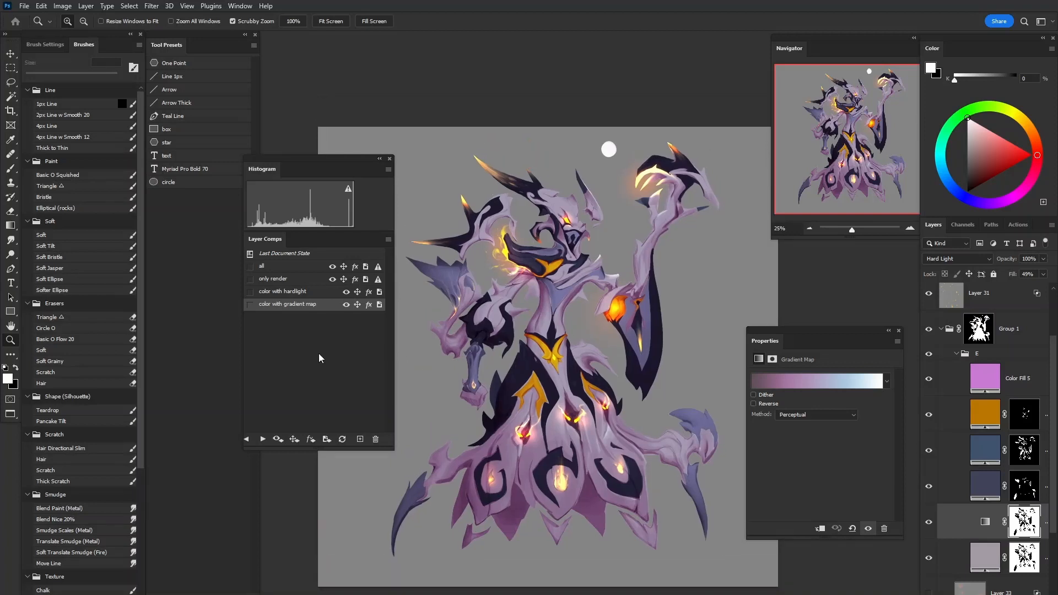
left_click(342, 439)
Examine the blended body colors together with the glows in a full-screen view
left_click_drag(625, 349, 644, 367)
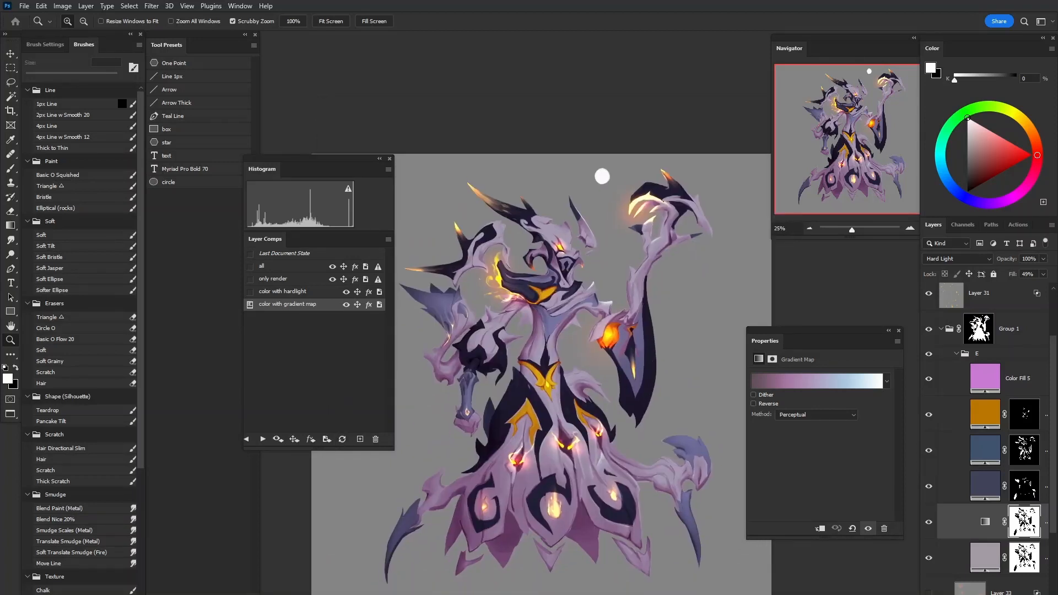
key("f")
key("f")
left_click(514, 288)
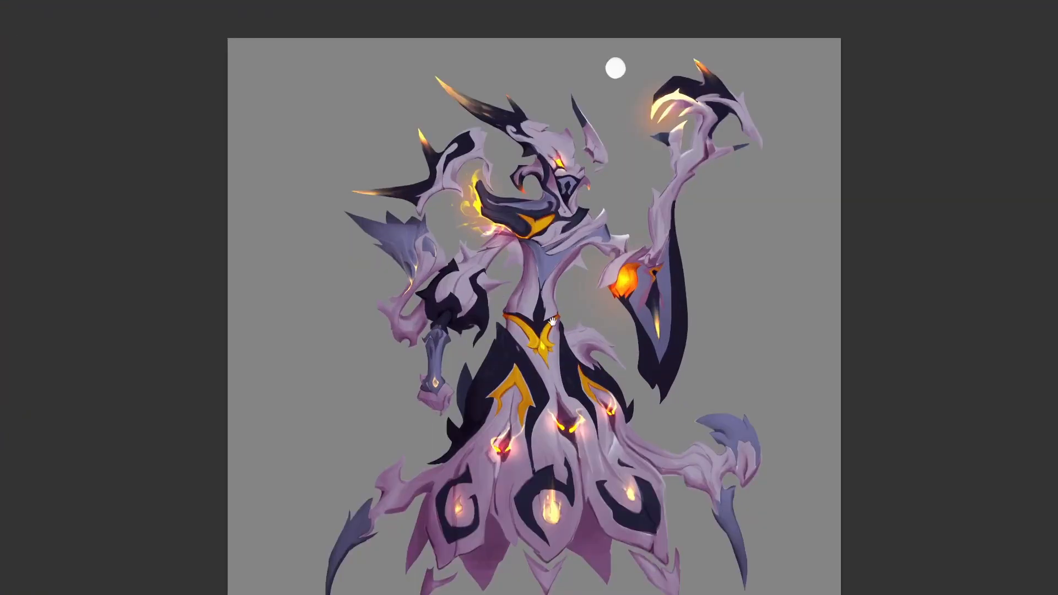
left_click_drag(584, 330, 587, 341)
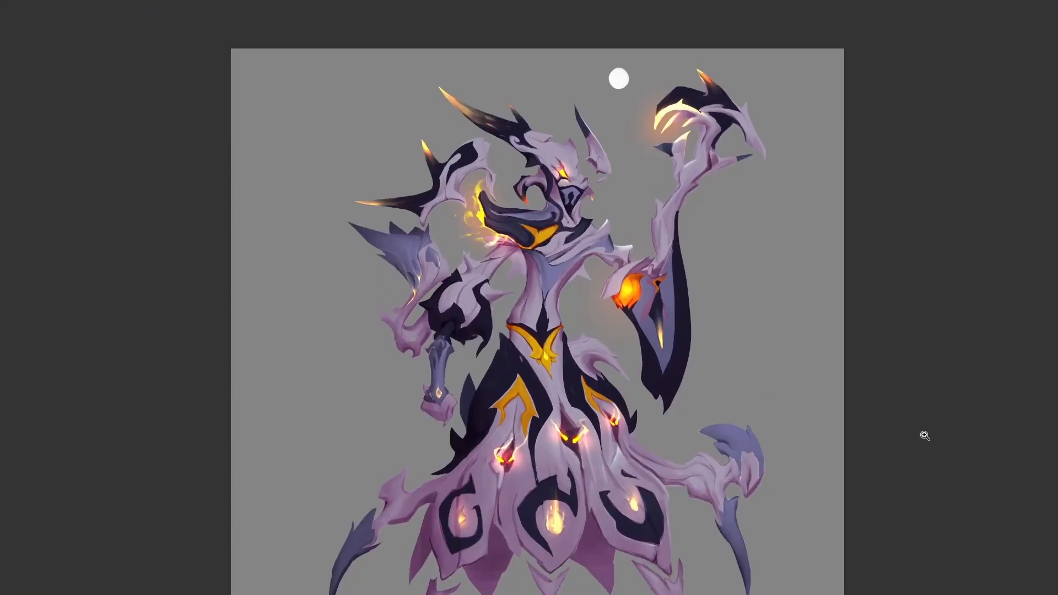
key("f")
Collapse Group 1, select Layer 32 copy, and stamp all visible layers into a new merged layer above it
left_click(982, 310)
left_click_drag(725, 274, 723, 287)
left_click(941, 337)
left_click(983, 314)
left_click_drag(618, 309, 660, 303)
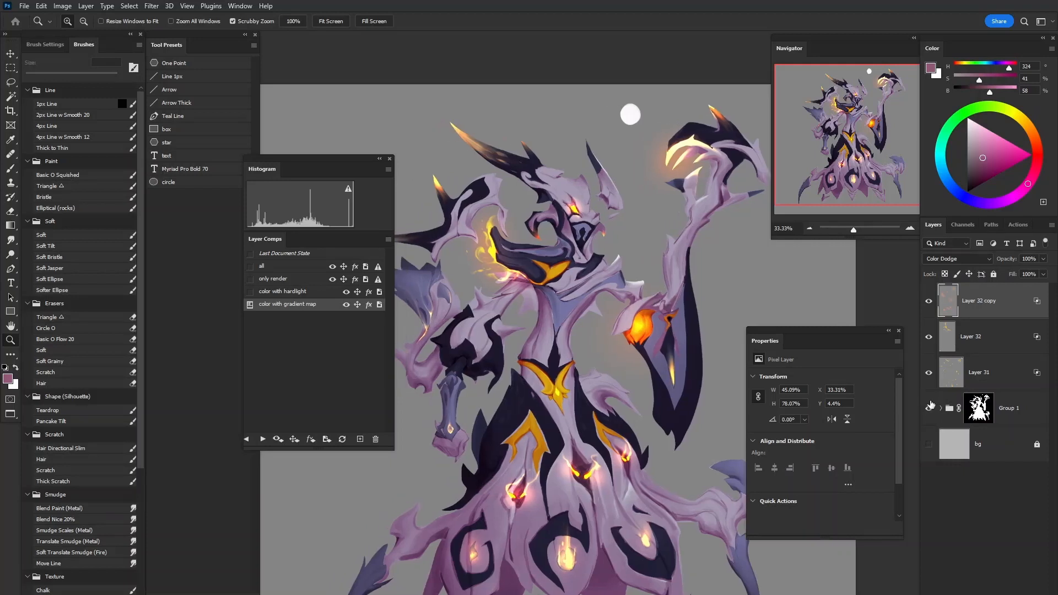
left_click(70, 7)
mouse_move(43, 7)
left_click(43, 6)
left_click(639, 271)
left_click(639, 271, "alt")
left_click(639, 270, "alt")
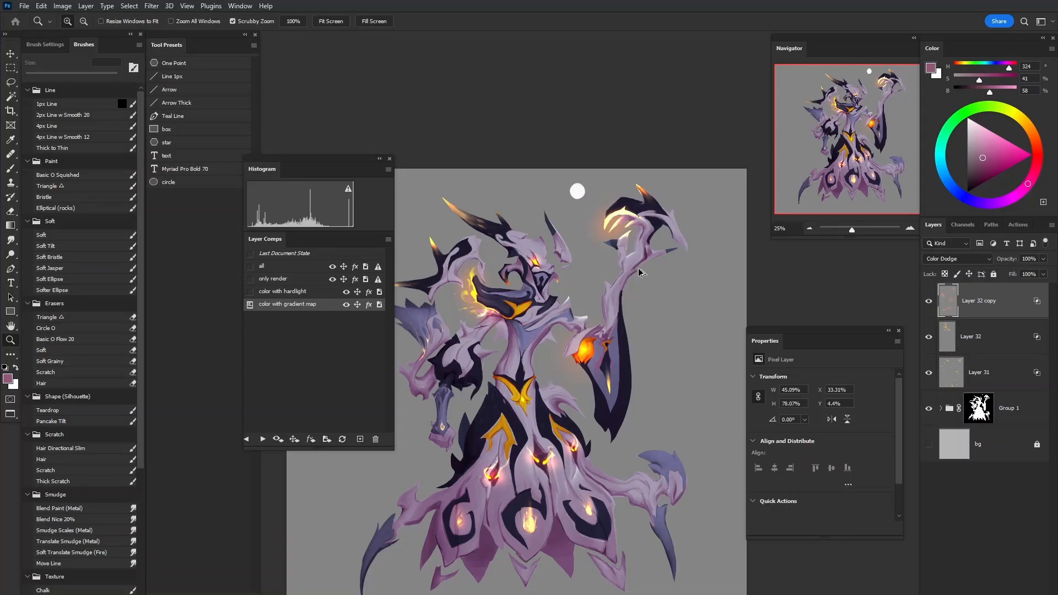
key("ctrl+alt+shift+e")
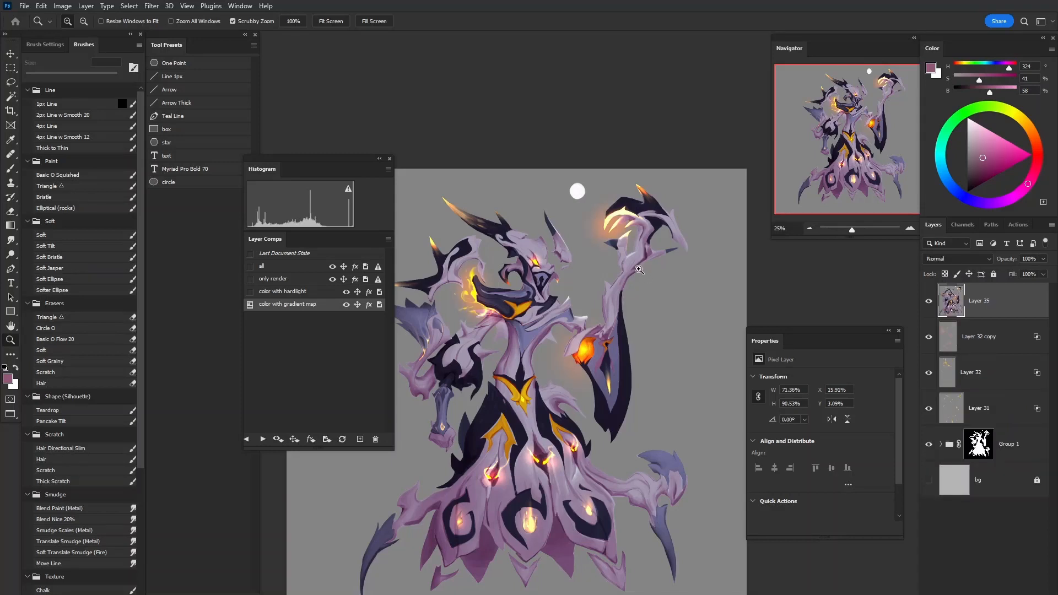
Add an empty layer above the merged layer and prepare the Triangle brush in black at 10 px
mouse_move(634, 328)
left_mouse_down()
mouse_move(691, 356)
mouse_move(656, 304)
left_mouse_up()
left_click(1026, 593)
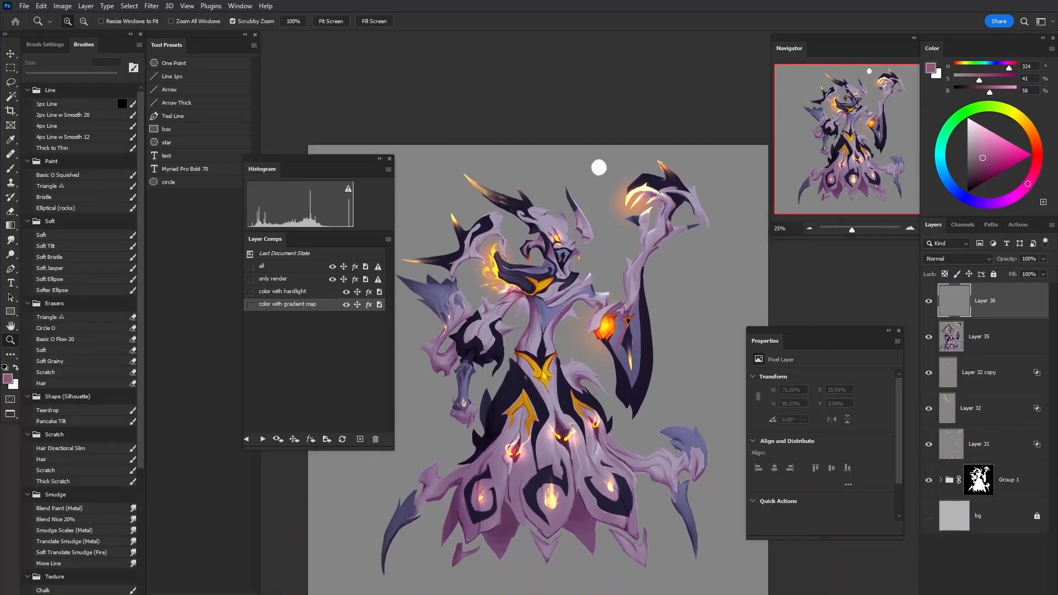
left_click(449, 175)
key("b")
key("d")
left_click_drag(515, 149, 619, 121)
left_click(92, 185)
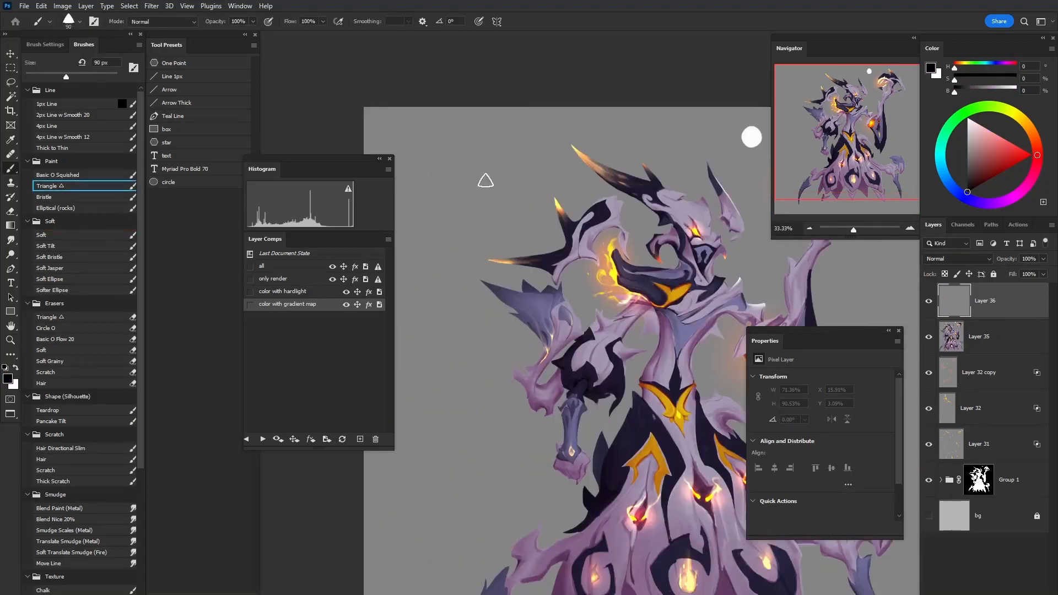
left_click(540, 189, "ctrl")
key("bracketleft")
key("bracketleft")
key("bracketleft")
key("bracketleft")
key("bracketleft")
key("bracketleft")
key("bracketleft")
key("bracketleft")
Handwrite the note "CTRL ALT SHIFT E" in the empty gray area beside the creature's horns
mouse_move(439, 124)
left_mouse_down()
mouse_move(447, 148)
mouse_move(465, 123)
left_mouse_up()
left_click_drag(457, 128, 463, 138)
left_click_drag(466, 128, 486, 134)
left_click_drag(484, 126, 502, 116)
mouse_move(460, 176)
left_mouse_down()
mouse_move(475, 158)
mouse_move(485, 169)
left_mouse_up()
mouse_move(481, 152)
left_mouse_down()
mouse_move(499, 161)
mouse_move(483, 207)
left_mouse_up()
left_click_drag(480, 200, 490, 198)
mouse_move(490, 201)
left_mouse_down()
mouse_move(488, 191)
mouse_move(499, 198)
left_mouse_up()
left_click_drag(499, 181, 521, 175)
left_click_drag(513, 178, 505, 229)
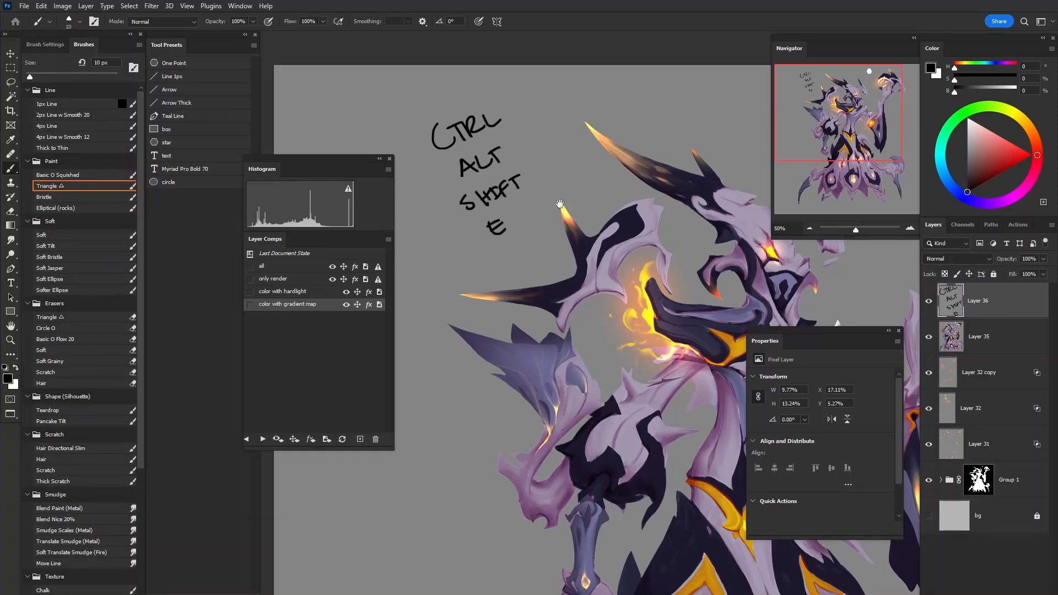
Hide the handwritten note layer and sharpen the merged Layer 35 with Unsharp Mask, increasing its amount and radius
left_click_drag(560, 204, 577, 179)
left_click(929, 302)
left_click(978, 337)
left_click_drag(802, 303, 599, 235)
left_click(151, 7)
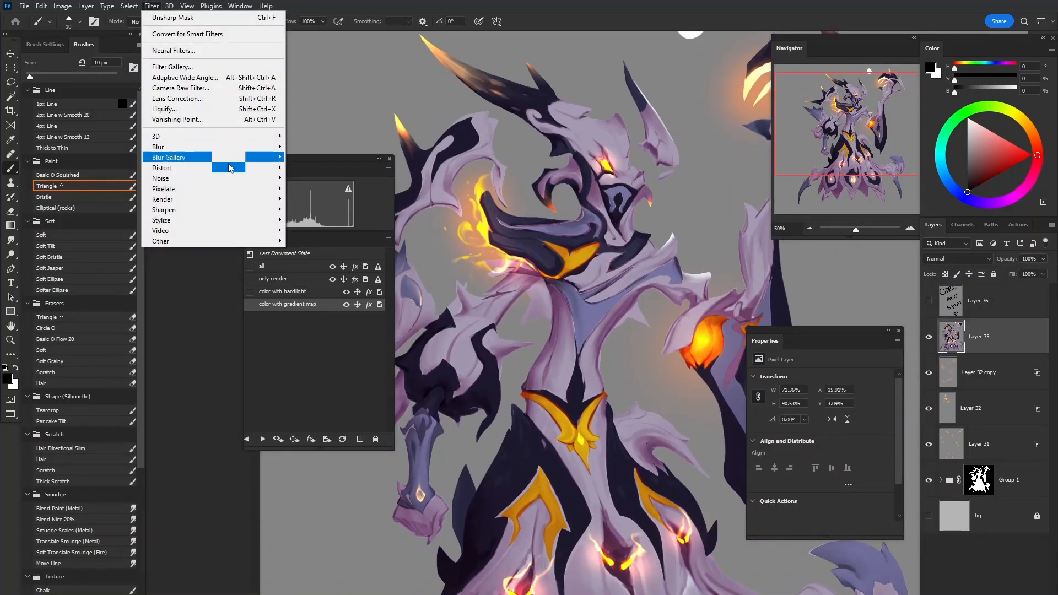
mouse_move(248, 214)
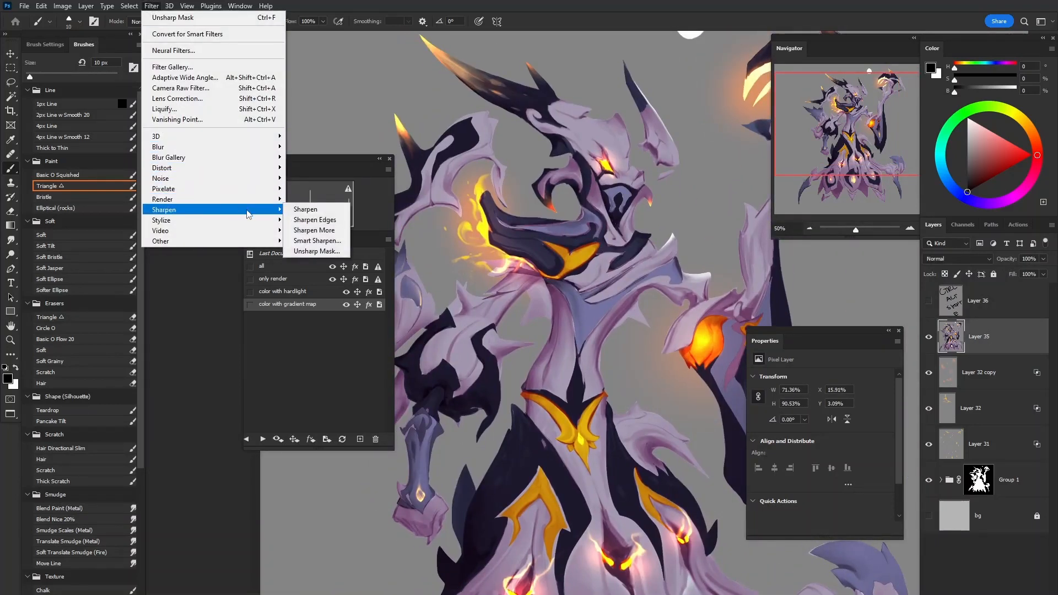
left_click(322, 251)
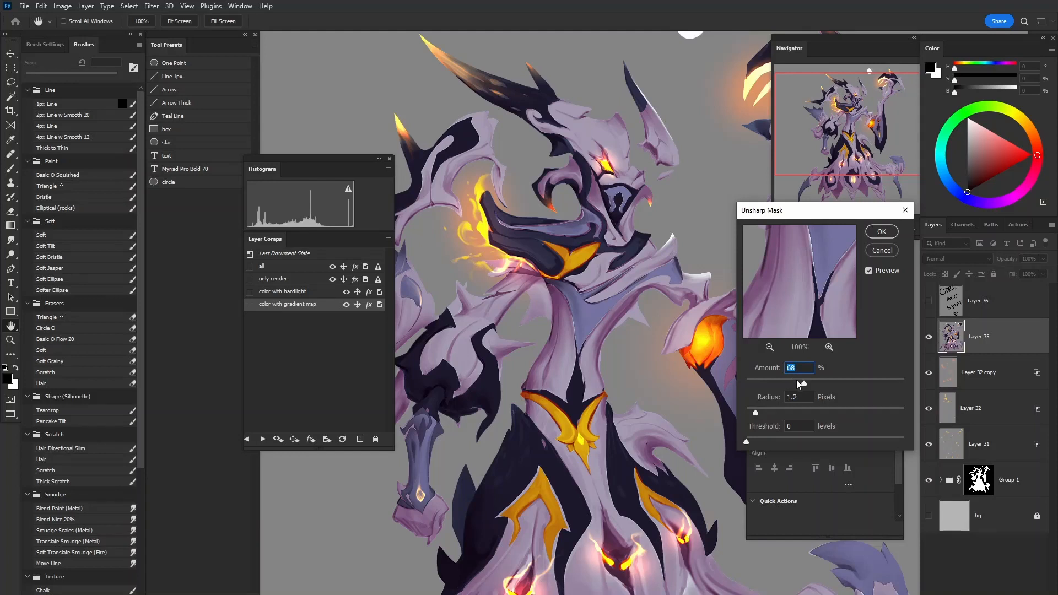
left_click(812, 382)
left_click(761, 411)
left_click(893, 233)
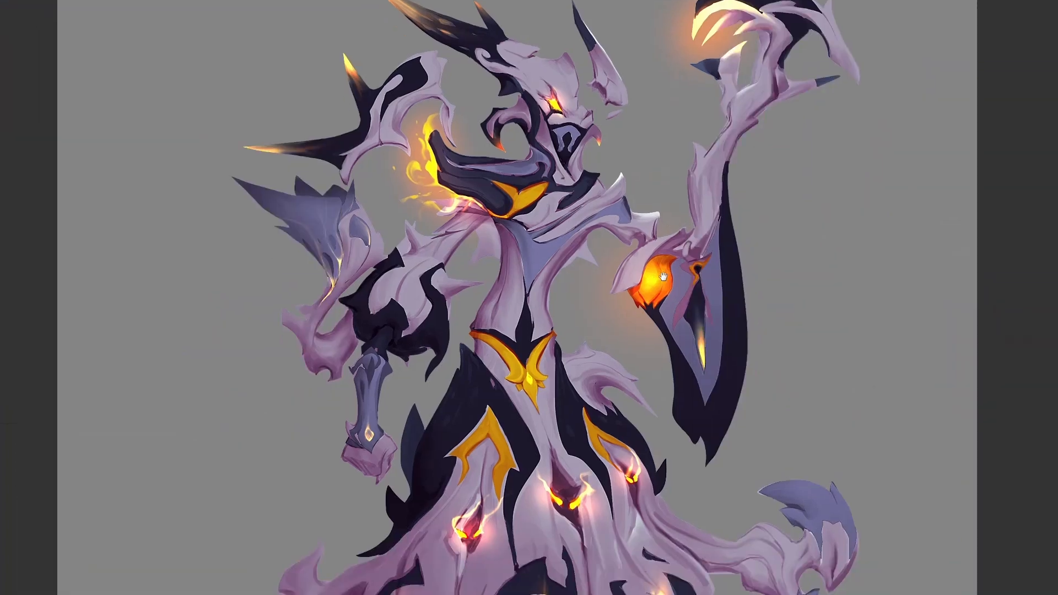
Examine the sharpened figure full screen, from the skirt up to the head and raised hand, at several zooms
scroll(617, 276, "down", 5)
key("ctrl+plus")
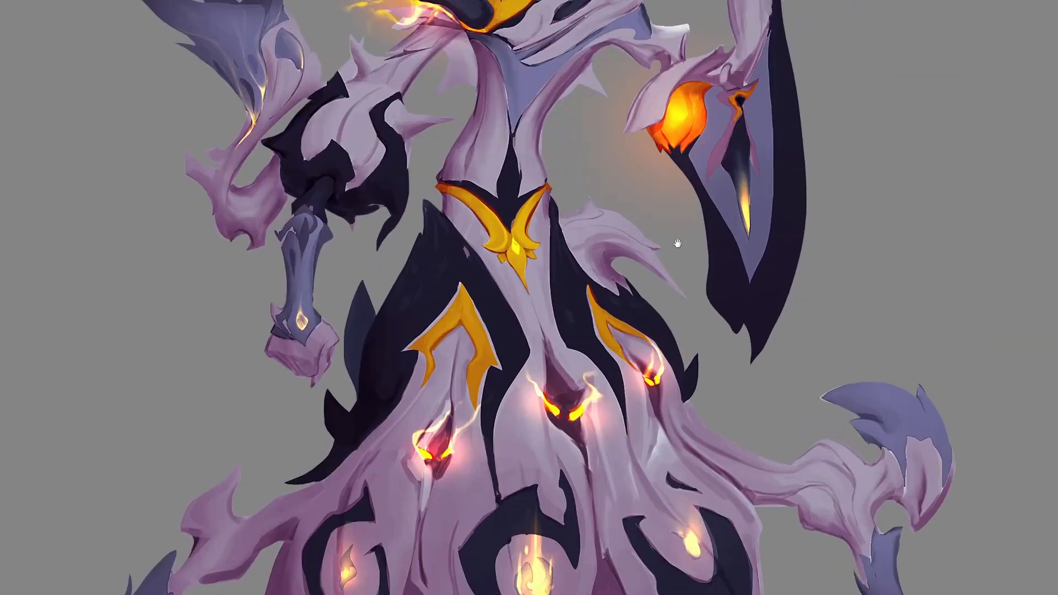
left_click_drag(698, 260, 712, 431)
left_click_drag(648, 100, 582, 298)
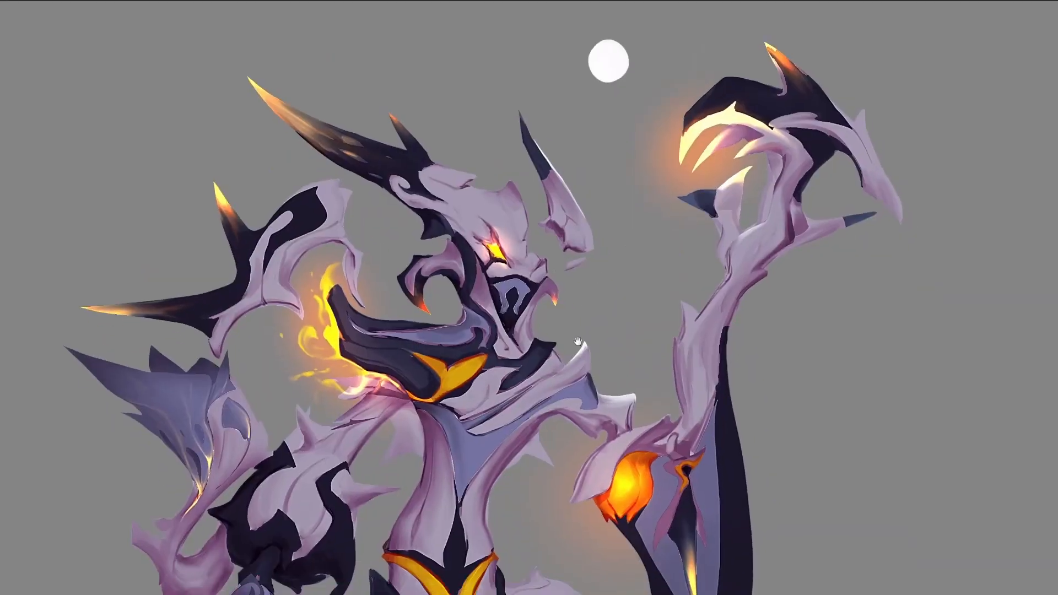
left_click_drag(578, 341, 598, 271)
key("ctrl+minus")
key("ctrl+minus")
key("ctrl+minus")
key("ctrl+minus")
key("ctrl+plus")
key("ctrl+plus")
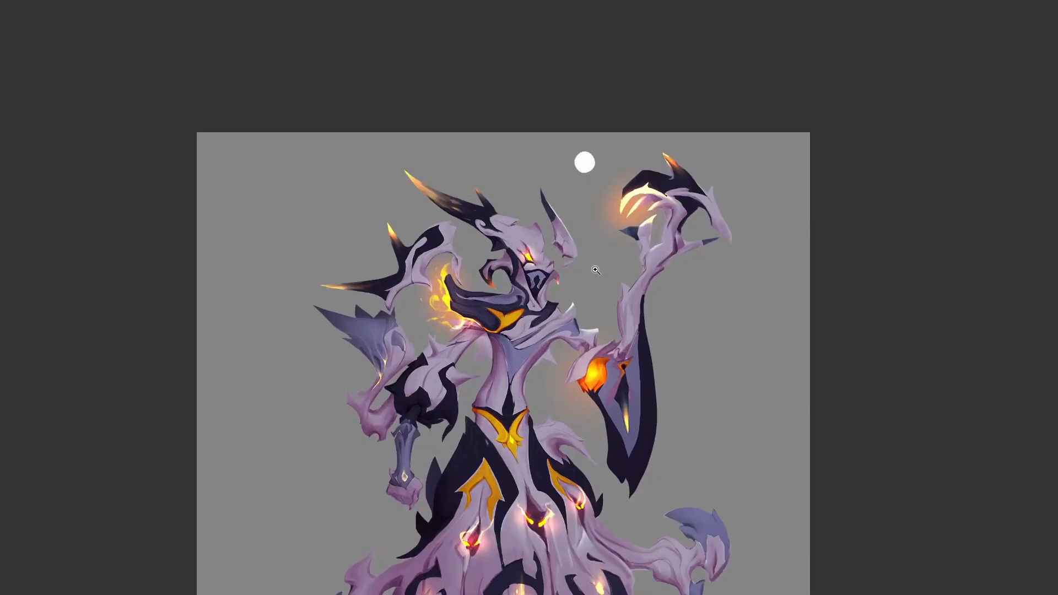
Compare the creature with and without the sharpened Layer 35 by toggling its visibility, examining the head and torso up close
key("f")
key("f")
mouse_move(666, 376)
left_mouse_down()
mouse_move(668, 444)
mouse_move(671, 393)
left_mouse_up()
left_click(929, 339)
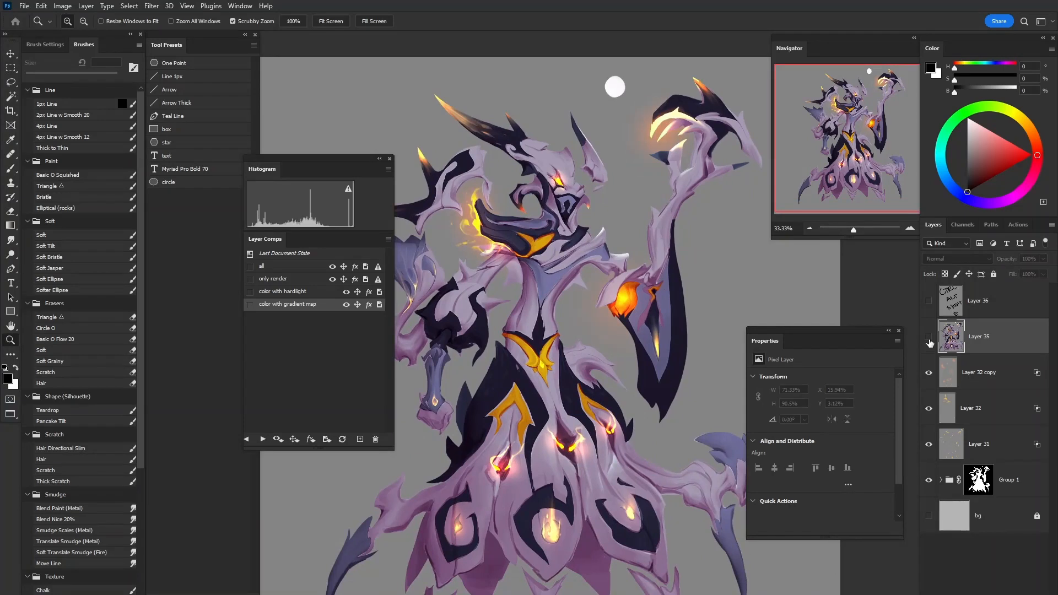
key("ctrl+plus")
key("ctrl+plus")
left_click(929, 337)
left_click(929, 337)
left_click(928, 337)
mouse_move(653, 341)
left_mouse_down()
mouse_move(619, 374)
mouse_move(616, 296)
mouse_move(689, 282)
left_mouse_up()
double_click(596, 307)
key("l")
mouse_move(654, 224)
left_mouse_down()
mouse_move(681, 226)
mouse_move(566, 307)
mouse_move(659, 288)
left_mouse_up()
left_click_drag(591, 313, 600, 259)
key("ctrl+minus")
key("ctrl+minus")
key("ctrl+minus")
key("ctrl+minus")
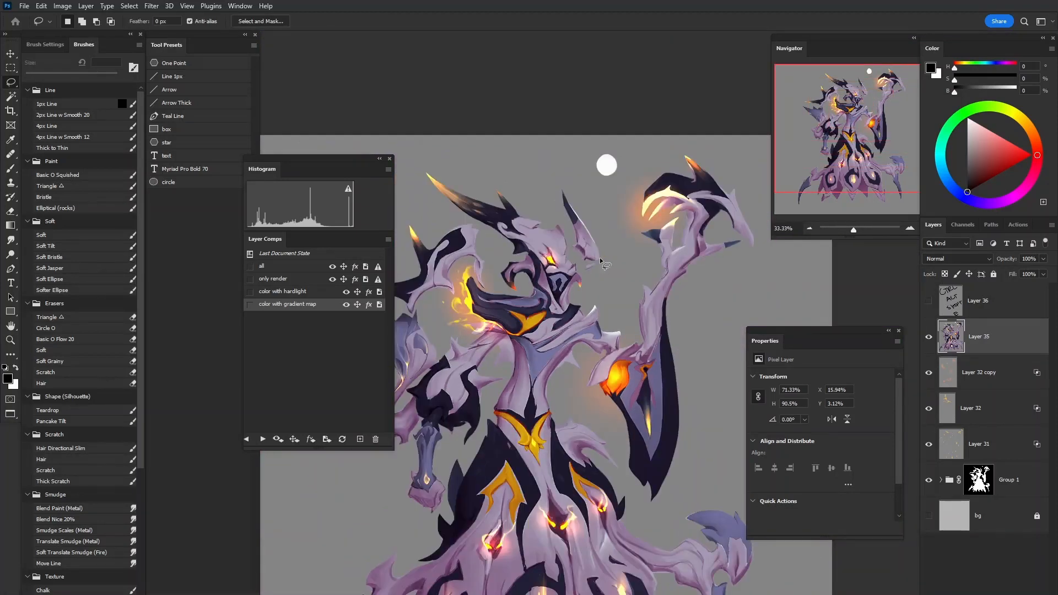
Hide Layer 35 and add an empty layer above it for touching up the chest folds with the Triangle brush in a sampled dark purple
left_click(929, 336)
left_click(981, 562)
left_click(552, 346, "ctrl")
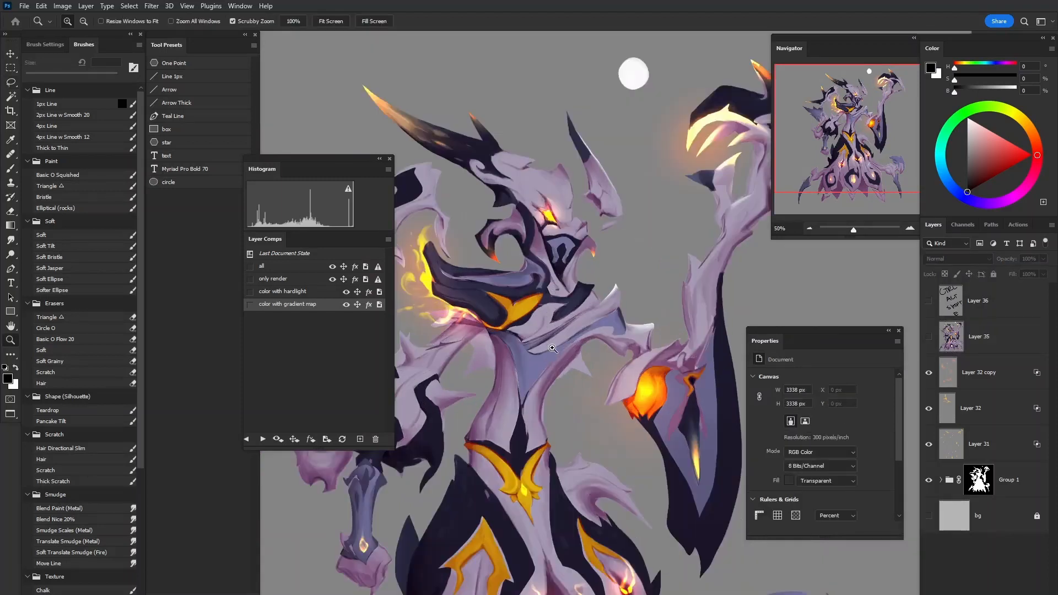
left_click(552, 346, "ctrl")
left_click(552, 346, "ctrl")
left_click(552, 345, "ctrl")
left_click(553, 345, "ctrl")
key("b")
left_click(538, 337, "alt")
key("ctrl+shift+alt+n")
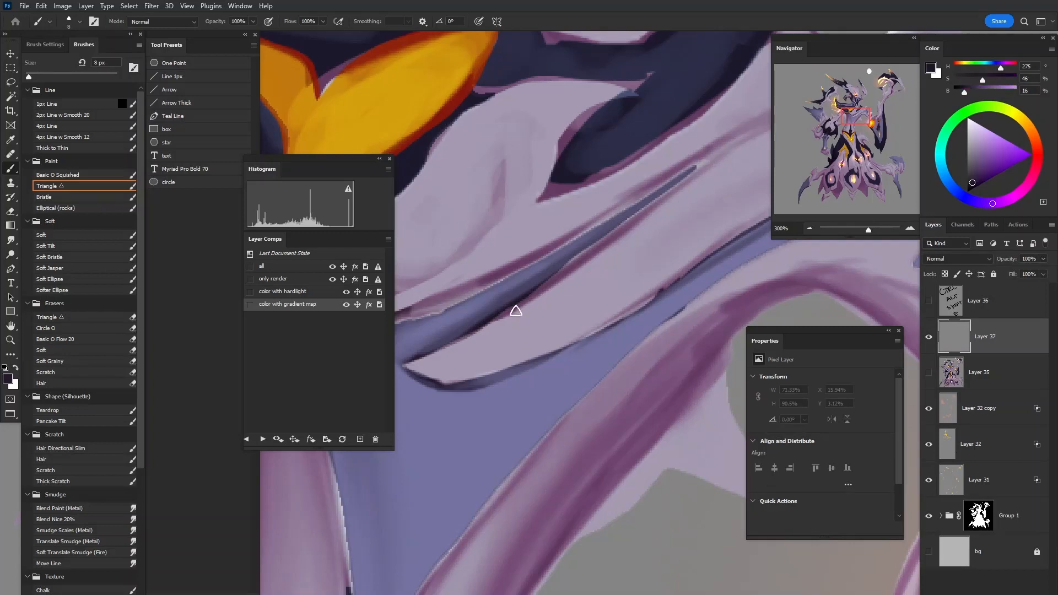
Paint over the dark lines and edges of the pale chest folds on the new layer, using colors sampled from the figure
left_click(557, 280, "alt")
left_click_drag(560, 284, 609, 237)
left_click(632, 225, "alt")
mouse_move(553, 284)
left_mouse_down()
mouse_move(685, 191)
mouse_move(537, 295)
left_mouse_up()
left_click(678, 211, "alt")
key("f")
left_click_drag(690, 224, 606, 288)
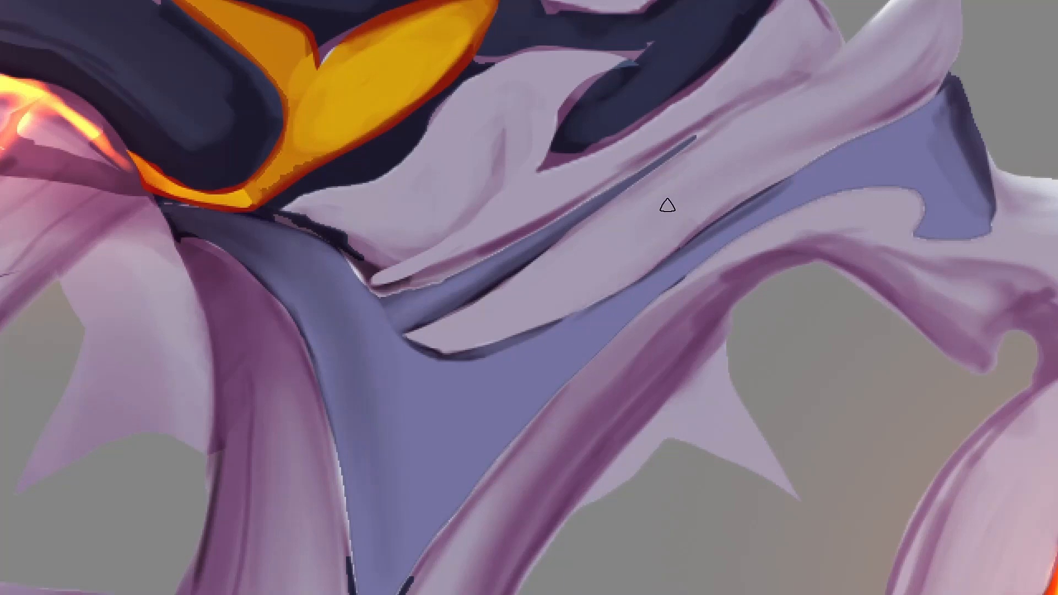
Delete the touch-up Layer 37 and make the merged Layer 35 and the handwritten note Layer 36 visible
scroll(667, 206, "down", 6)
key("f")
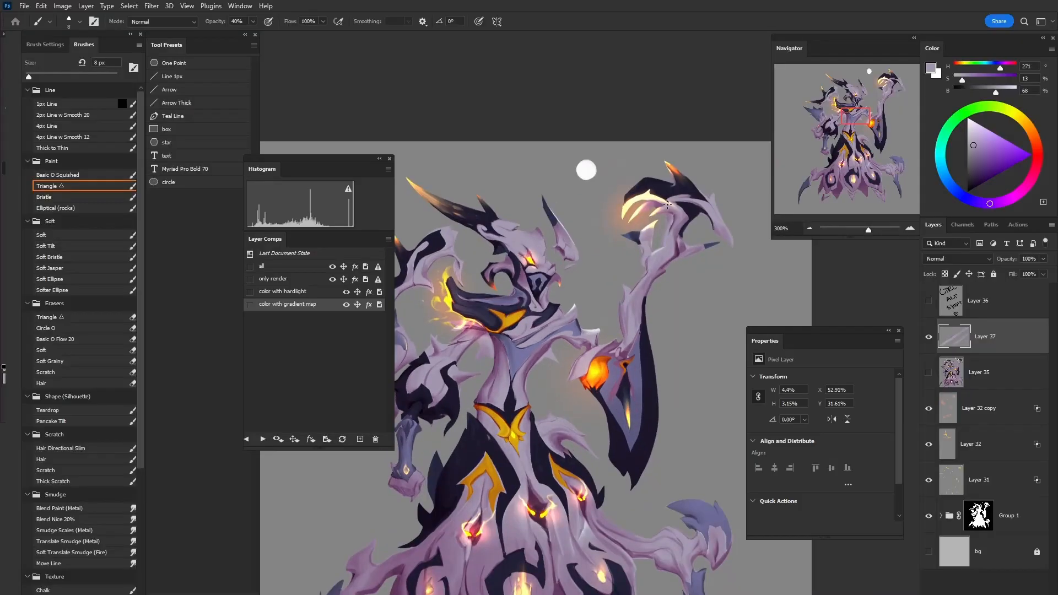
left_click_drag(732, 295, 712, 308)
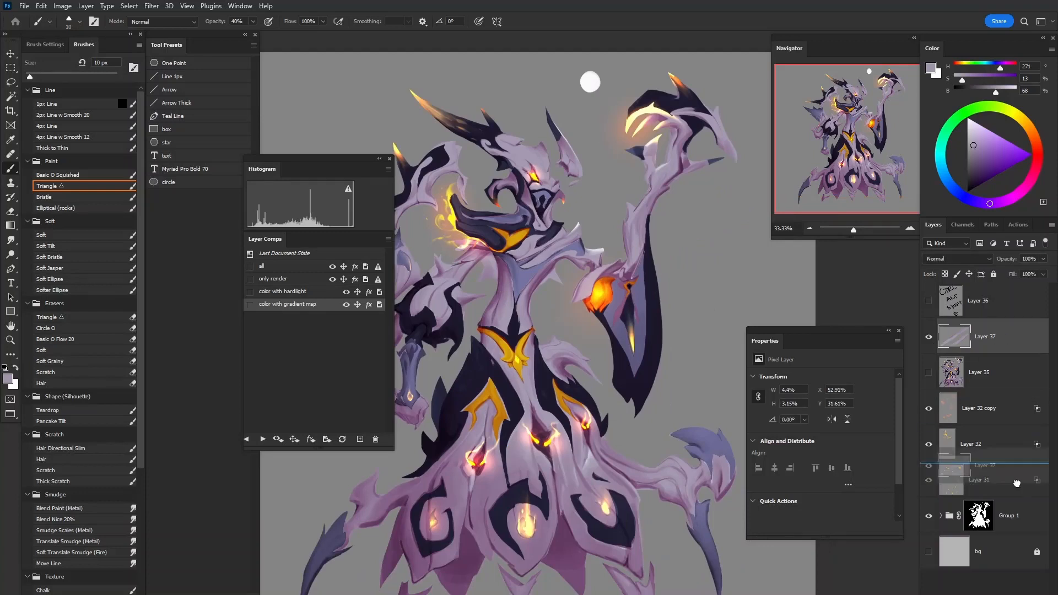
key("Delete")
left_click(953, 312)
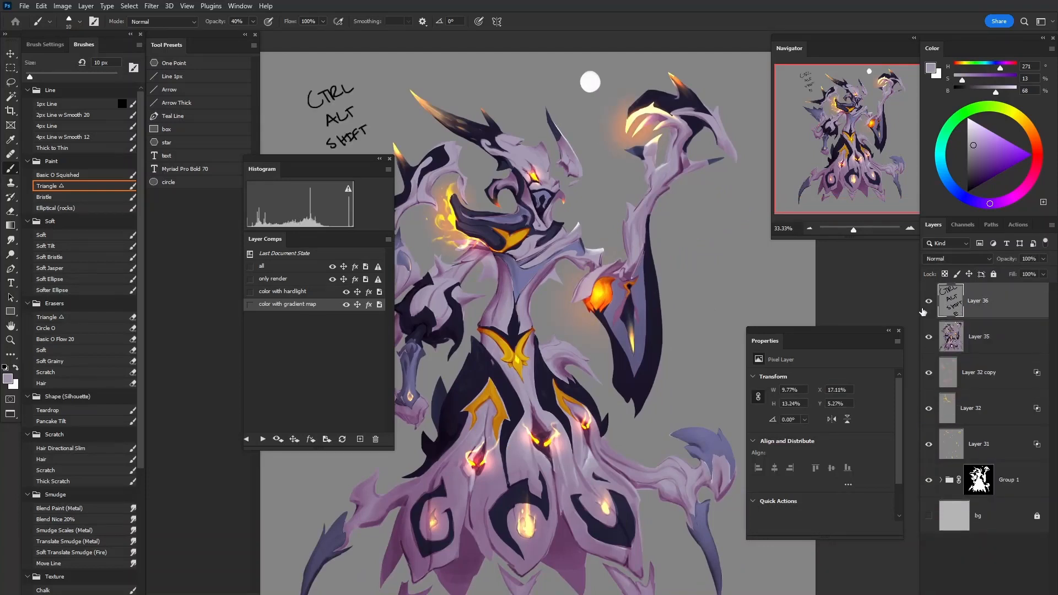
key("f")
key("f")
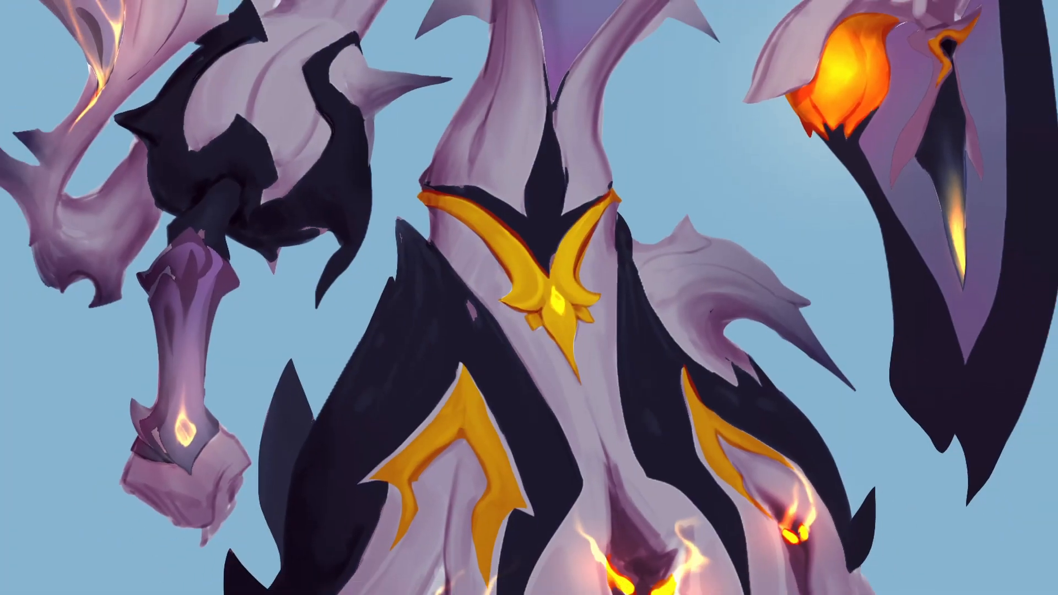